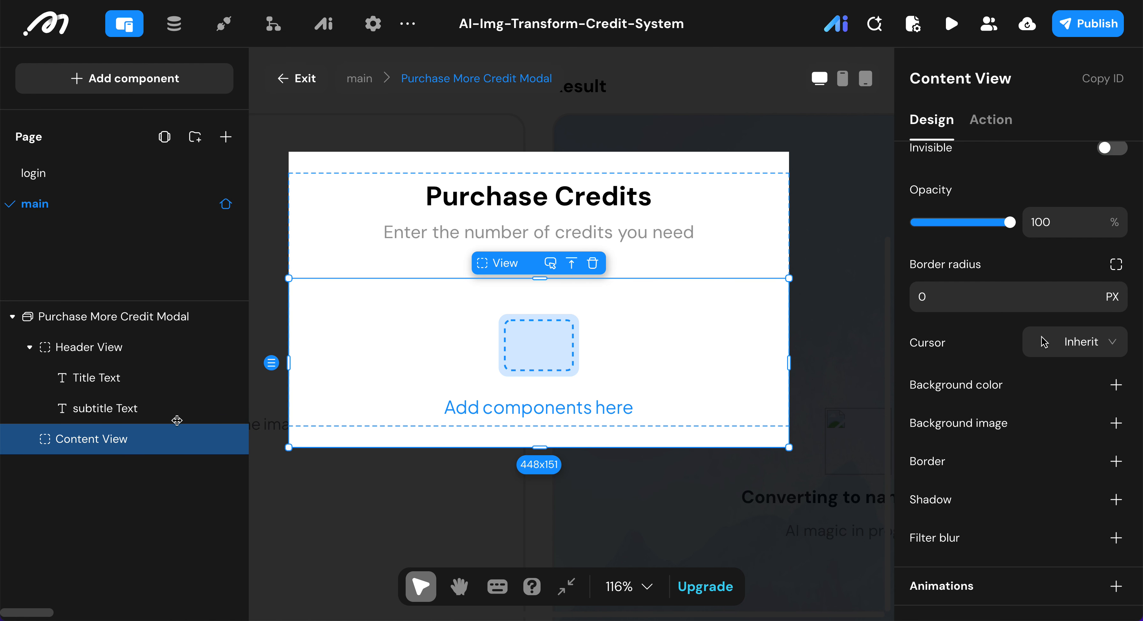
- Add a View container inside the Content View and set its width to 100%
{"action": "left_click", "coordinate": [94, 80]}
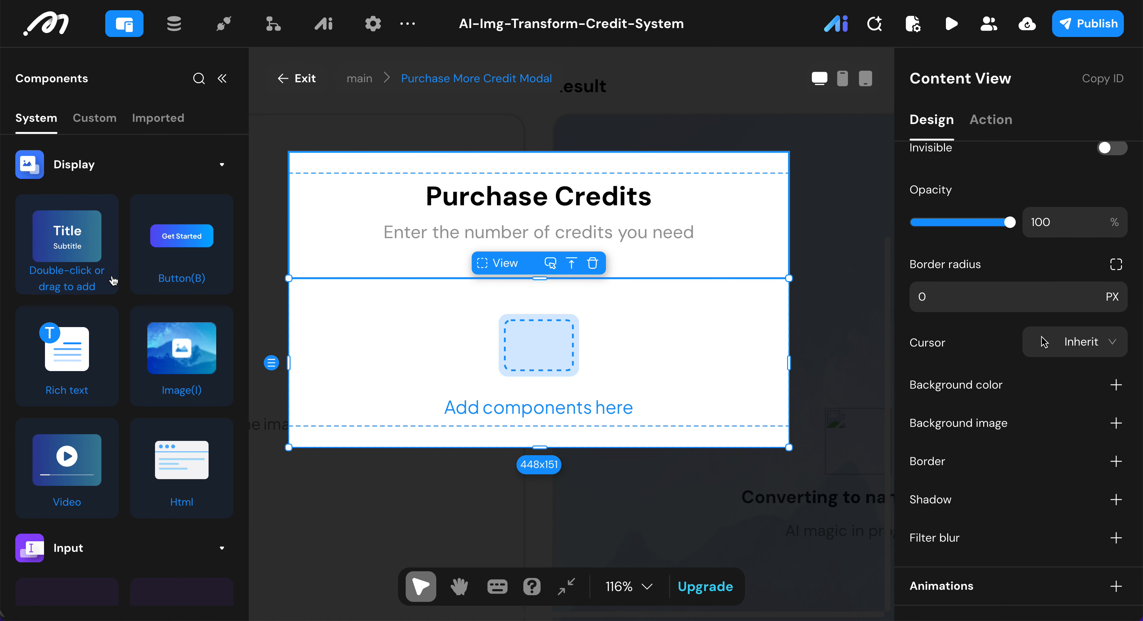
{"action": "scroll", "coordinate": [113, 281], "scroll_direction": "down", "scroll_amount": 10}
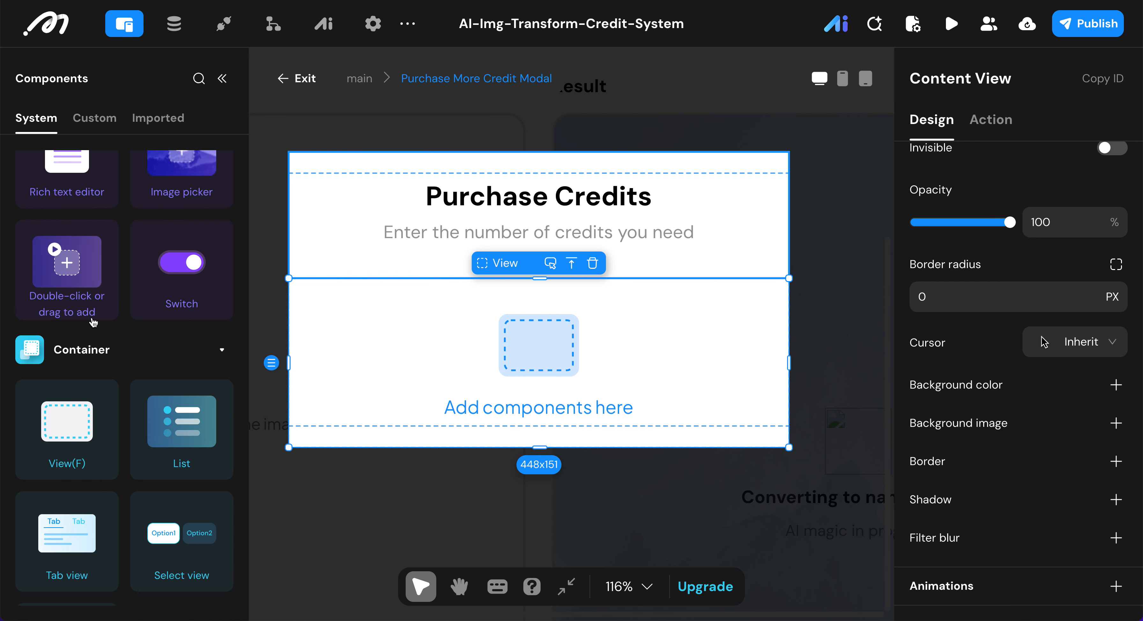
{"action": "double_click", "coordinate": [67, 410]}
{"action": "double_click", "coordinate": [1057, 501]}
{"action": "type", "text": "100"}
{"action": "key", "text": "Return"}
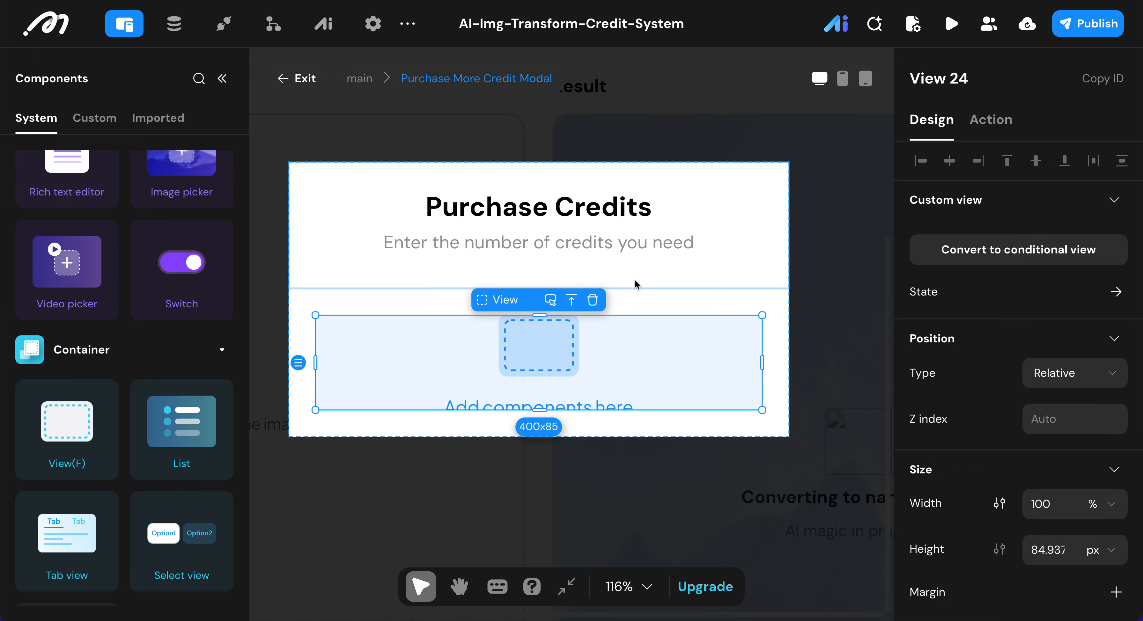
- Rename the new view as Label Credits View
{"action": "left_click", "coordinate": [991, 78]}
{"action": "key", "text": "BackSpace"}
{"action": "key", "text": "BackSpace"}
{"action": "key", "text": "BackSpace"}
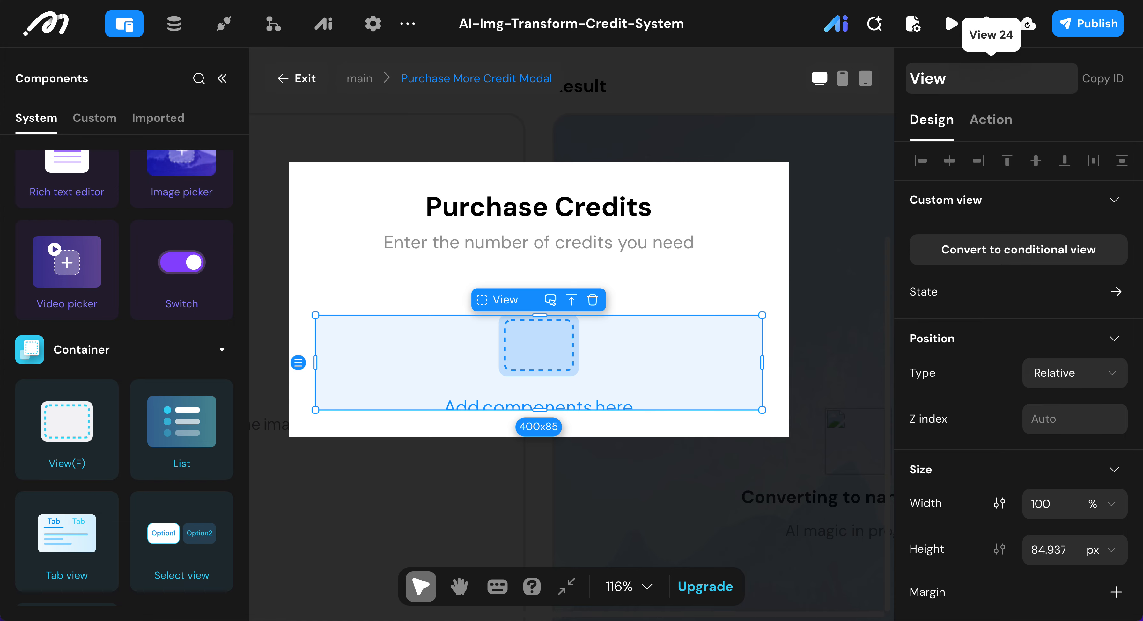
{"action": "type", "text": "Label "}
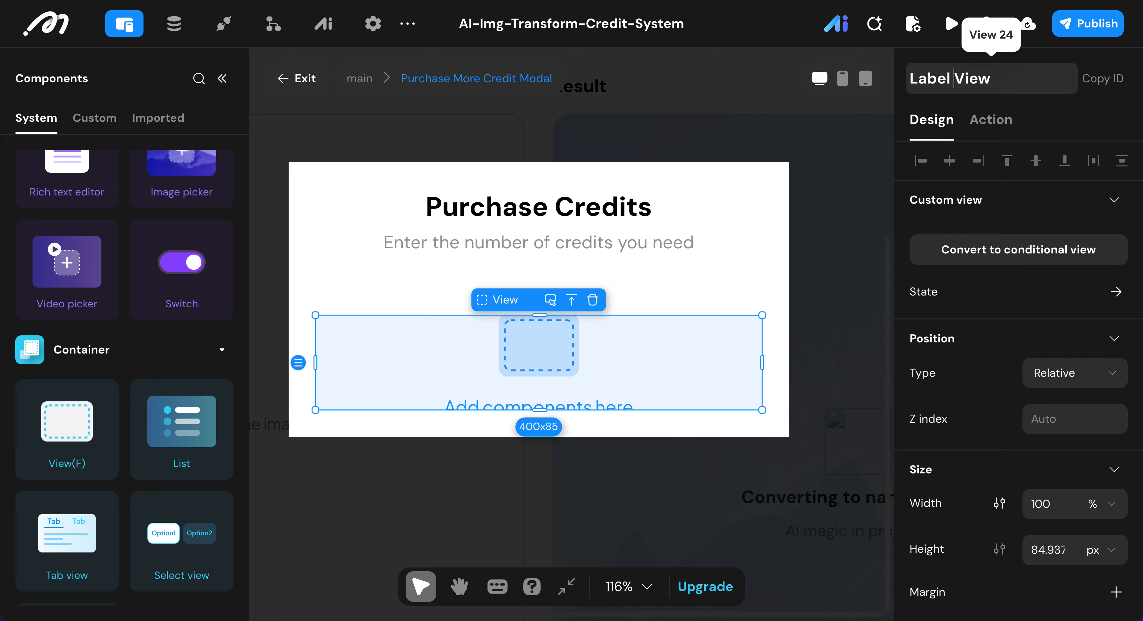
{"action": "type", "text": "Credit"}
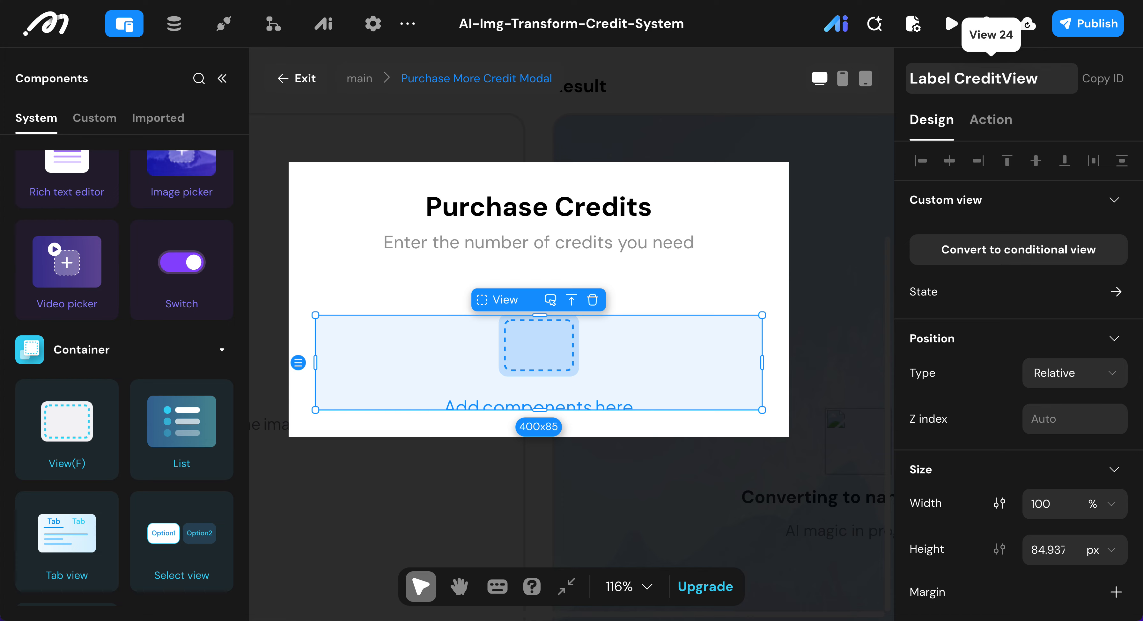
{"action": "type", "text": "s"}
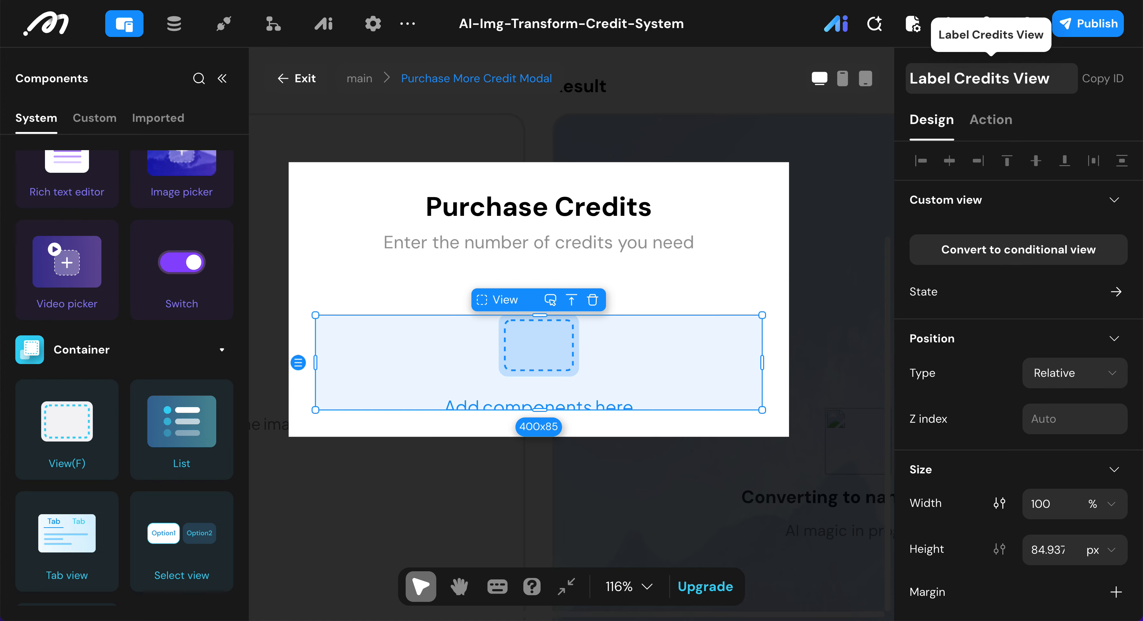
- Set the Label Credits View's height unit to fit
{"action": "scroll", "coordinate": [1008, 287], "scroll_direction": "down", "scroll_amount": 3}
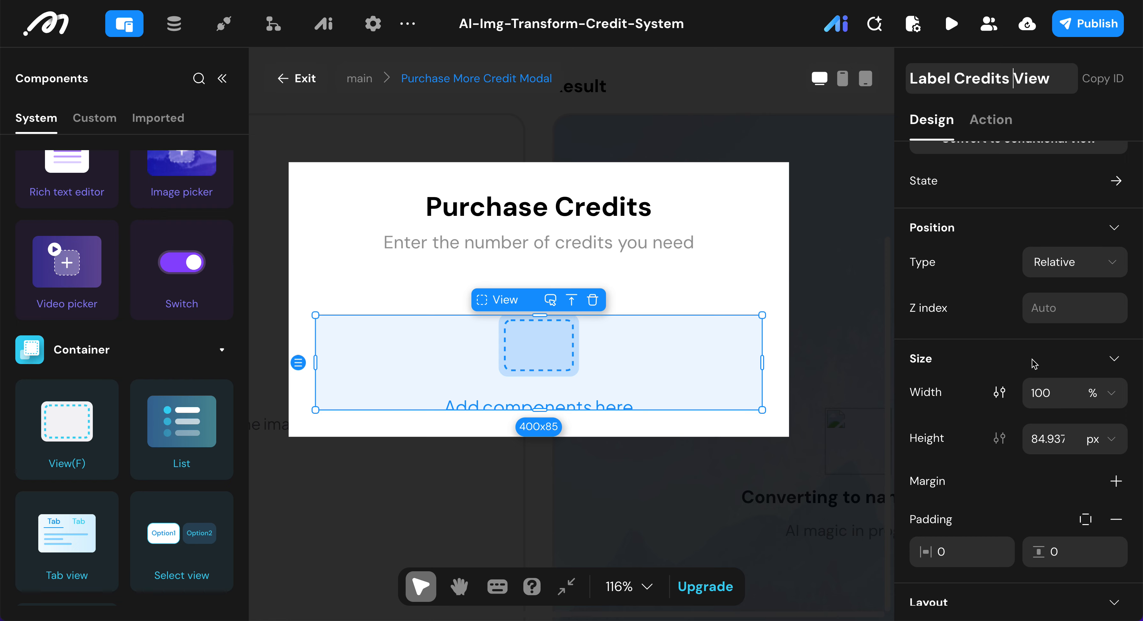
{"action": "left_click", "coordinate": [1068, 394]}
{"action": "key", "text": "Return"}
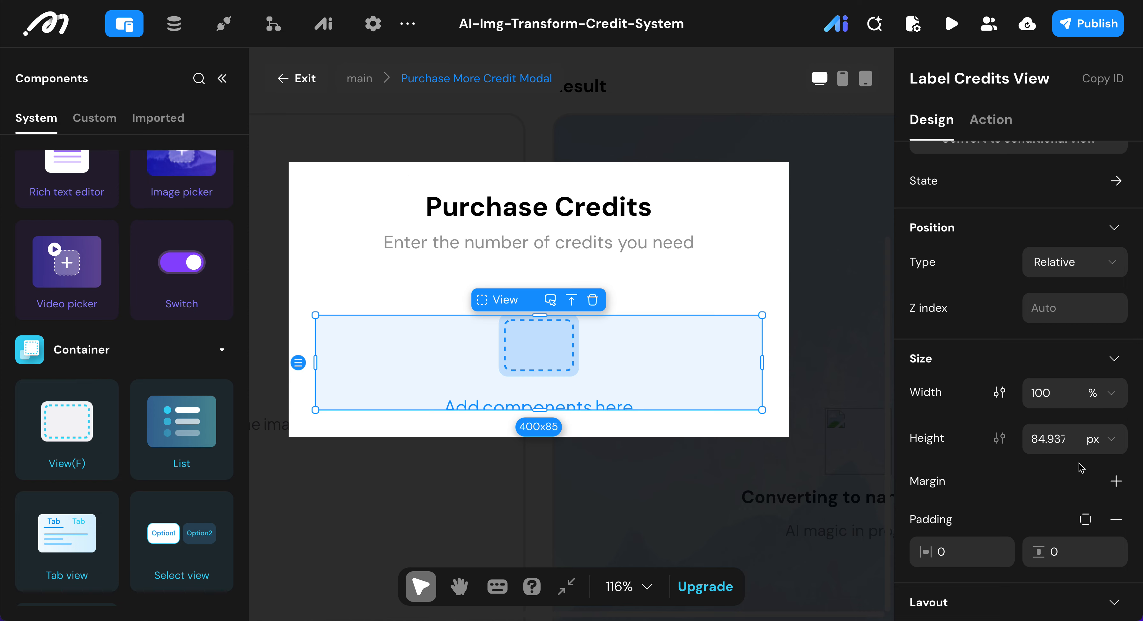
{"action": "left_click", "coordinate": [1103, 445]}
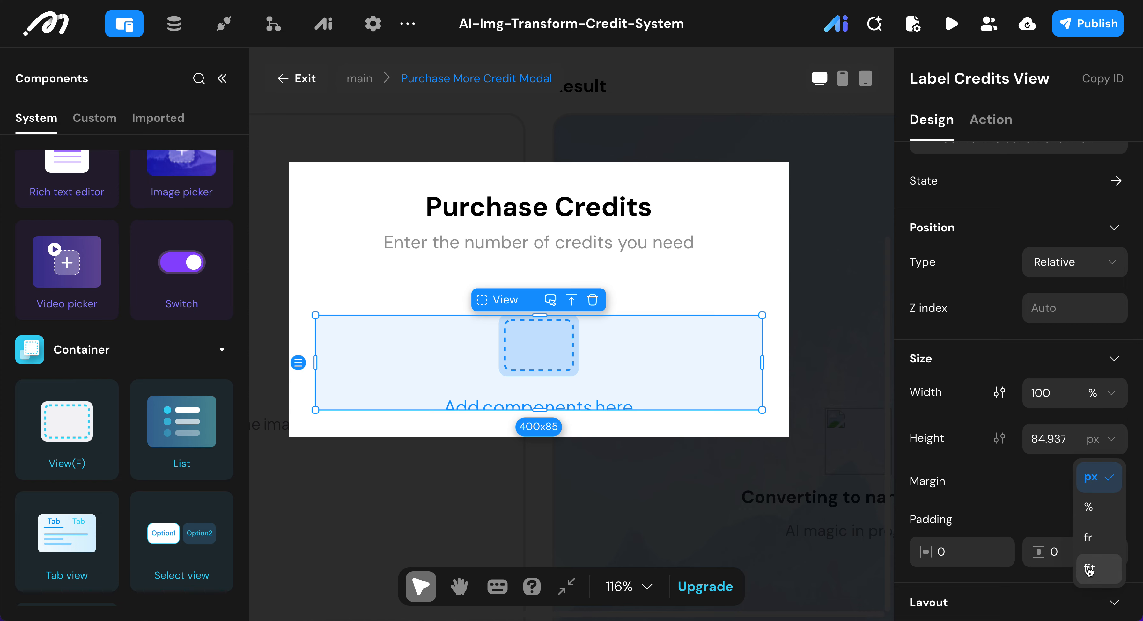
{"action": "left_click", "coordinate": [1089, 564]}
- Give the Label Credits View a separate bottom margin of 24
{"action": "scroll", "coordinate": [1008, 453], "scroll_direction": "down", "scroll_amount": 2}
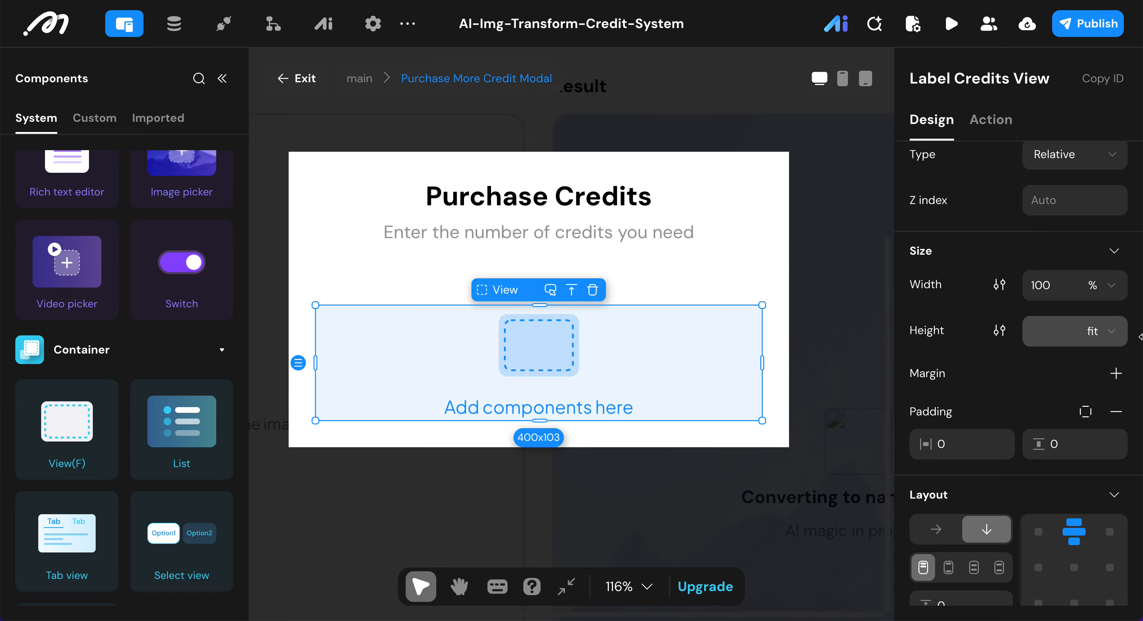
{"action": "left_click", "coordinate": [1116, 373]}
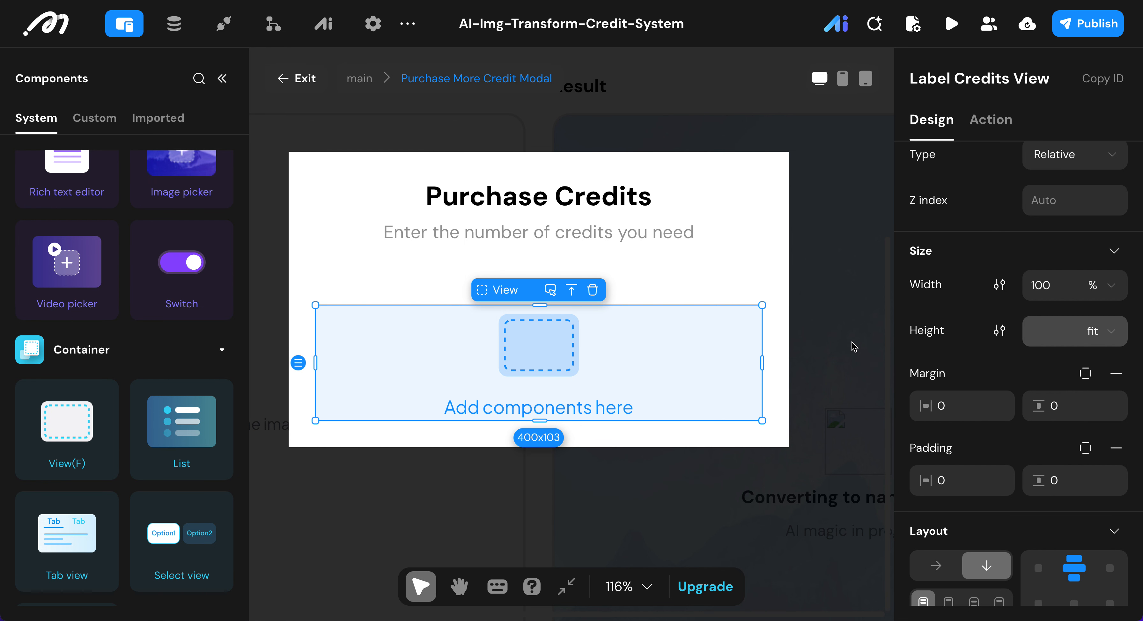
{"action": "left_click", "coordinate": [1086, 373]}
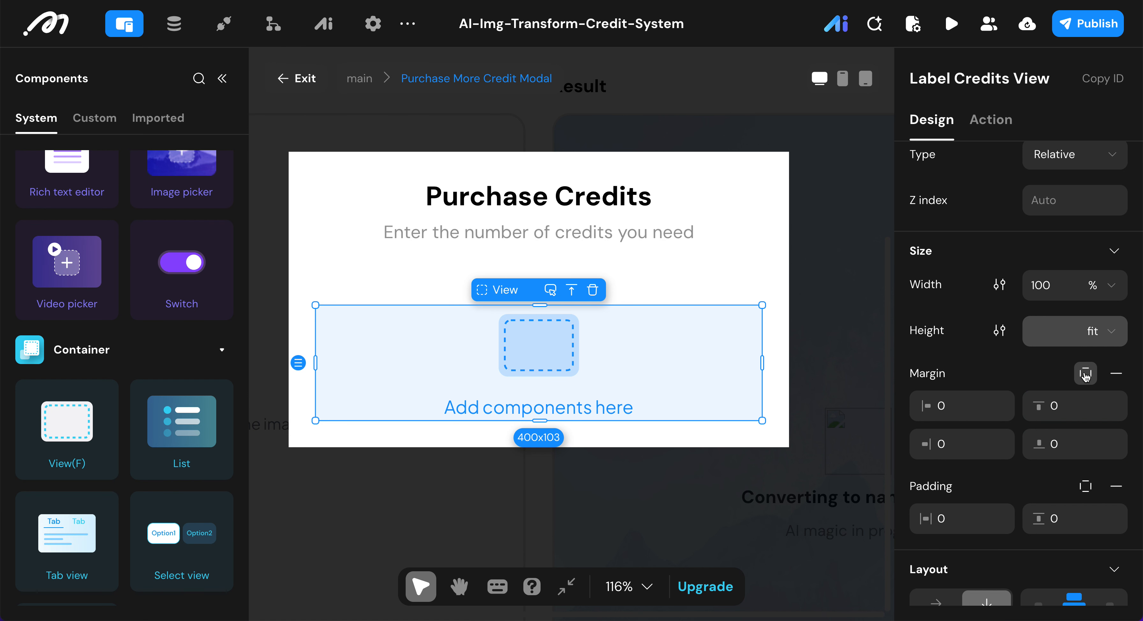
{"action": "left_click", "coordinate": [1080, 444]}
{"action": "type", "text": "24"}
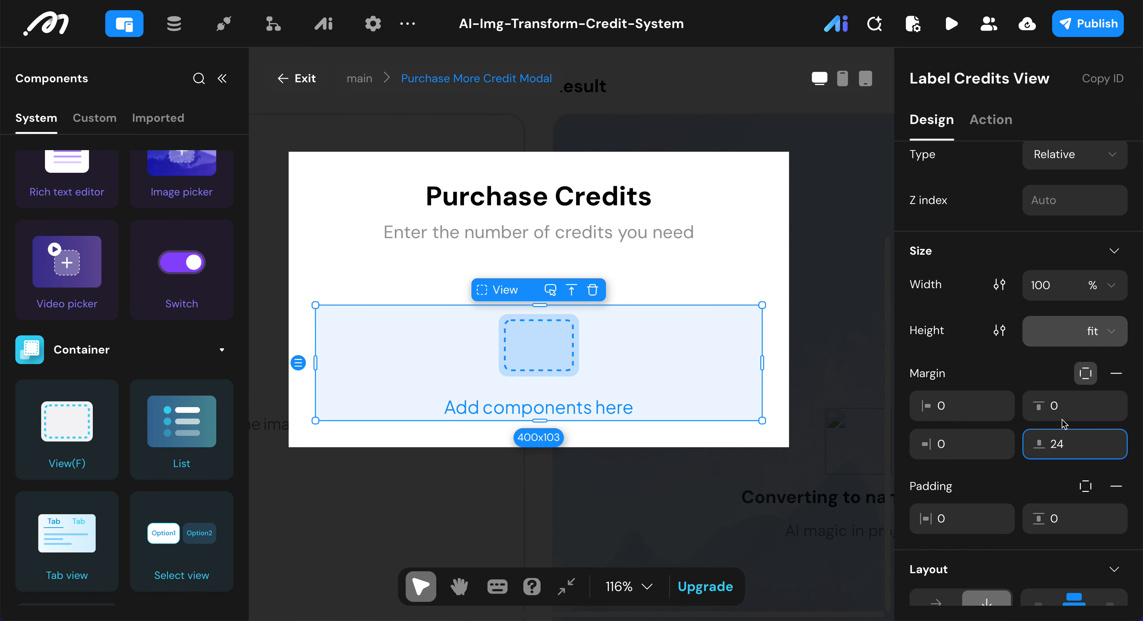
{"action": "left_click", "coordinate": [994, 380]}
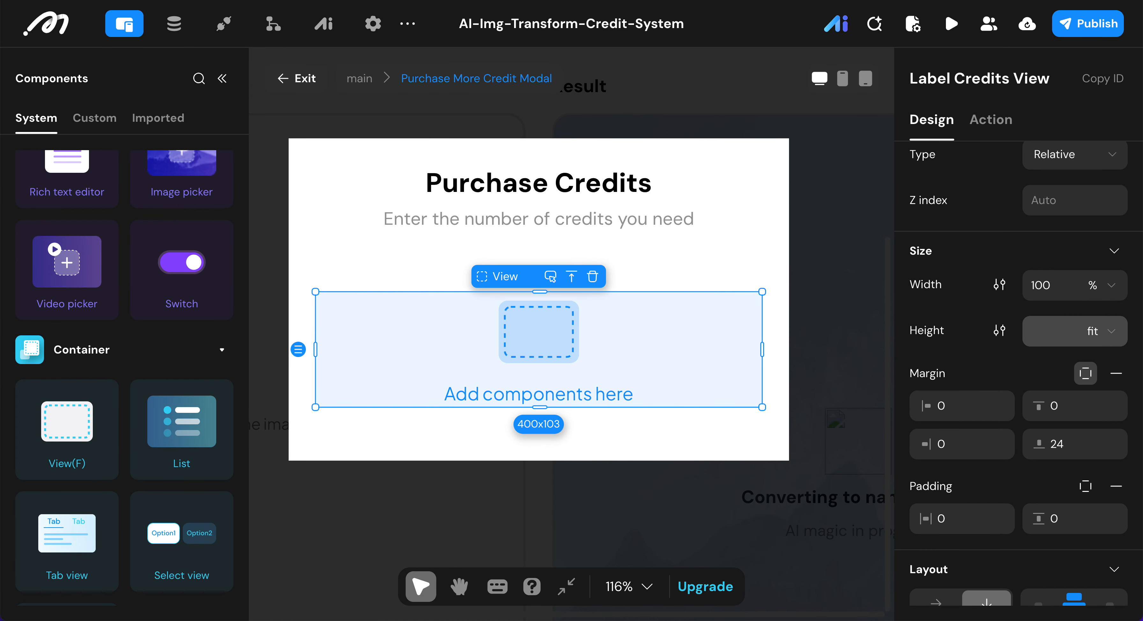
- Align the Label Credits View's contents to the top left and remove its background color
{"action": "scroll", "coordinate": [1013, 467], "scroll_direction": "down", "scroll_amount": 3}
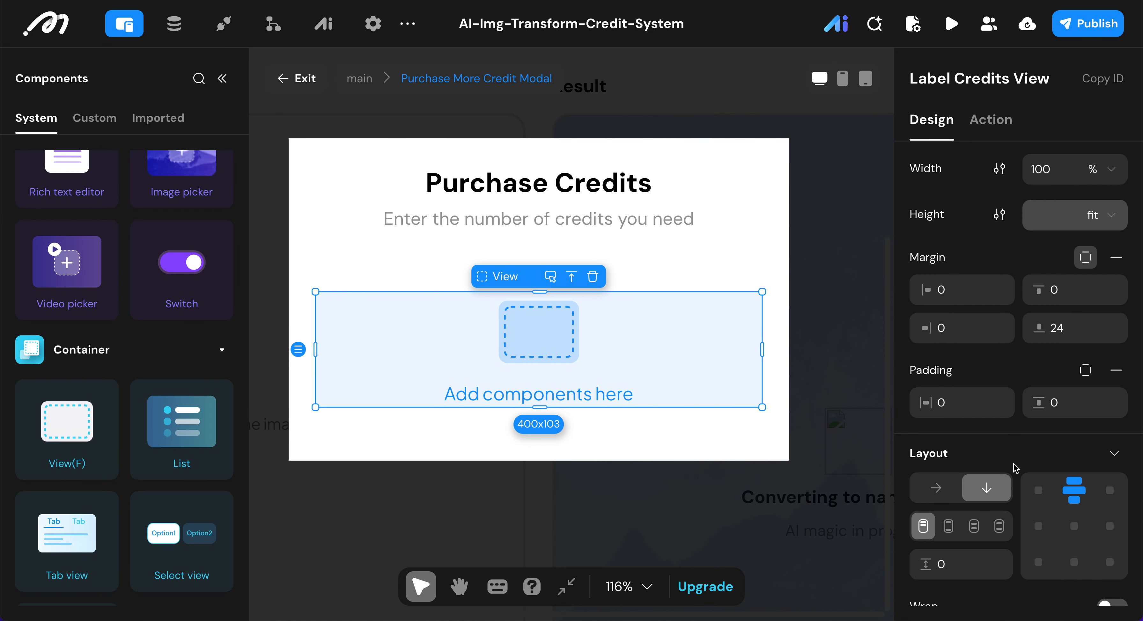
{"action": "left_click", "coordinate": [1037, 491]}
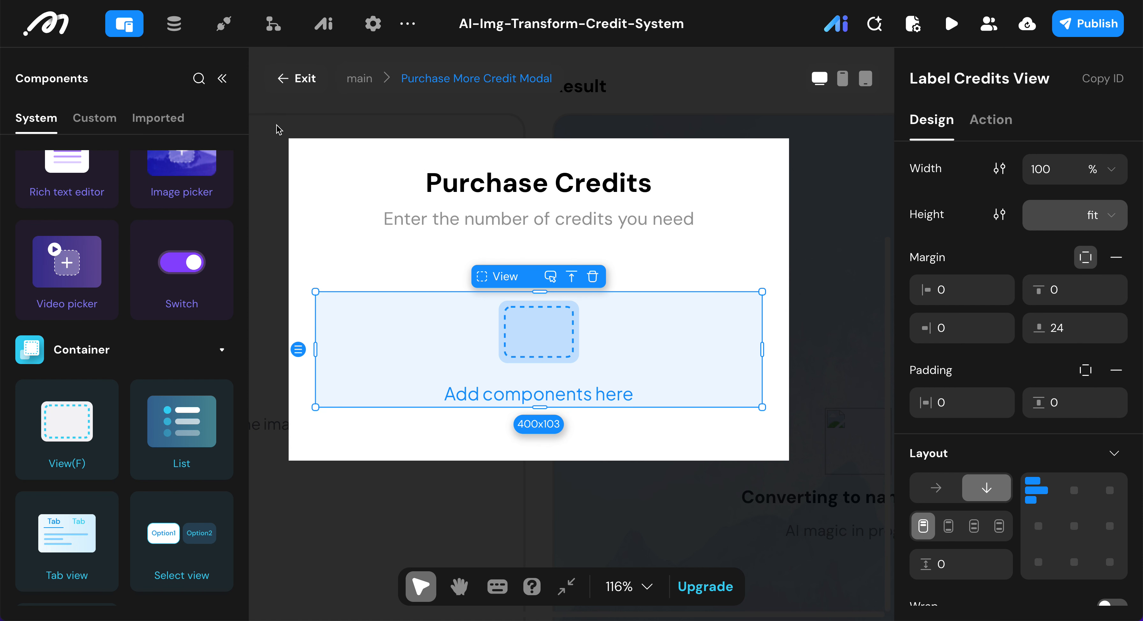
{"action": "scroll", "coordinate": [1008, 463], "scroll_direction": "down", "scroll_amount": 10}
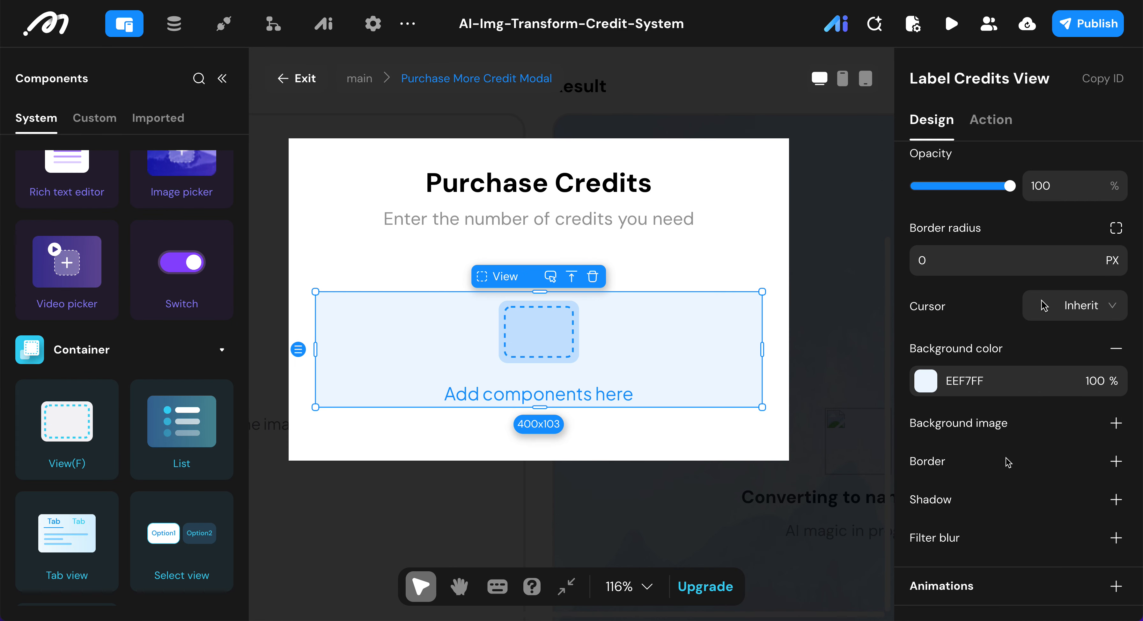
{"action": "left_click", "coordinate": [1117, 349]}
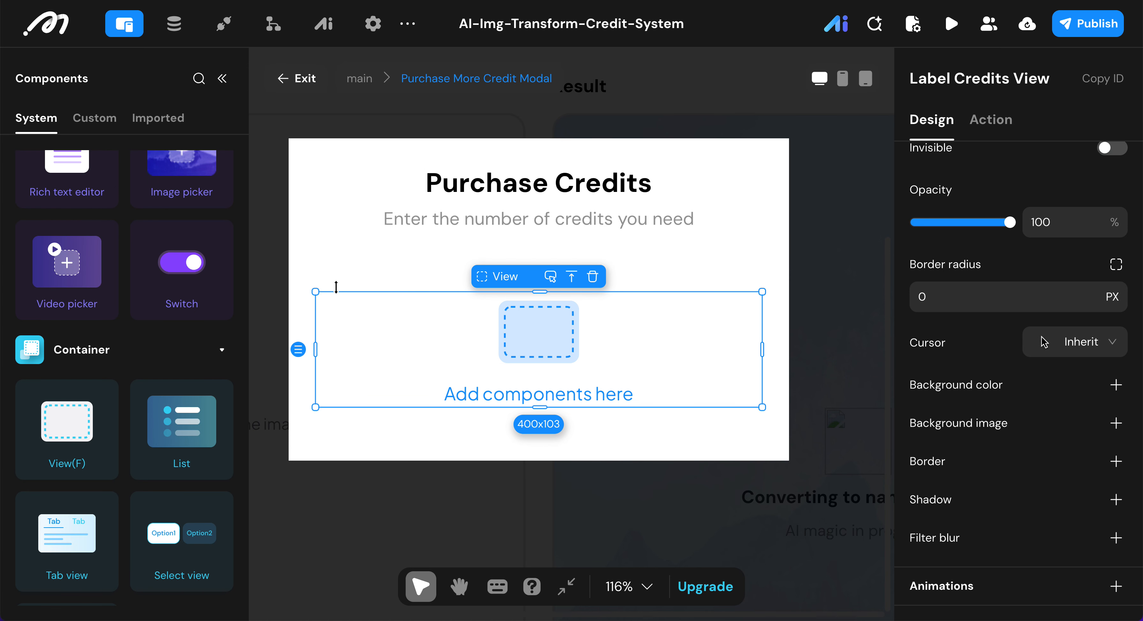
- Add a Text component inside the Label Credits View and rename it as Label Credits Text
{"action": "scroll", "coordinate": [110, 305], "scroll_direction": "up", "scroll_amount": 10}
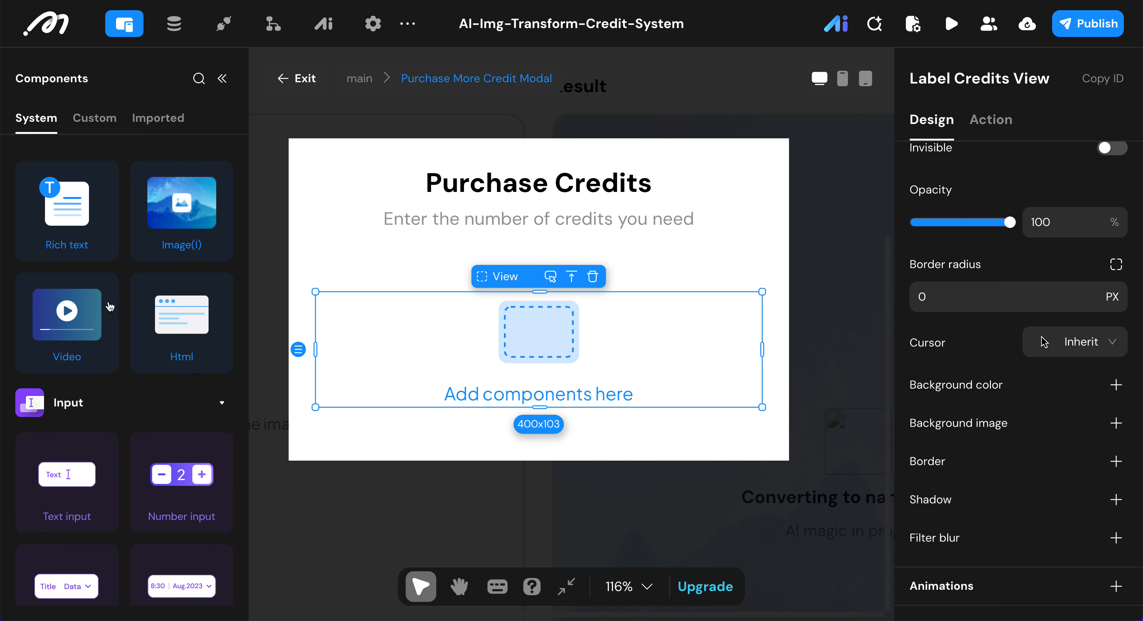
{"action": "double_click", "coordinate": [68, 254]}
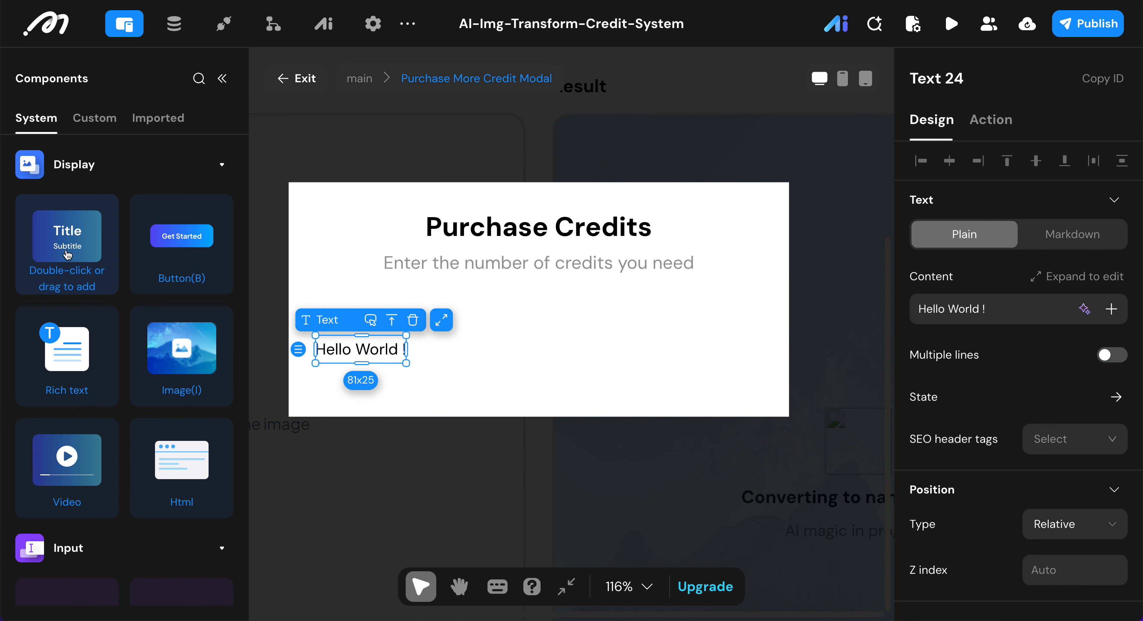
{"action": "left_click", "coordinate": [990, 78]}
{"action": "key", "text": "BackSpace"}
{"action": "key", "text": "BackSpace"}
{"action": "key", "text": "BackSpace"}
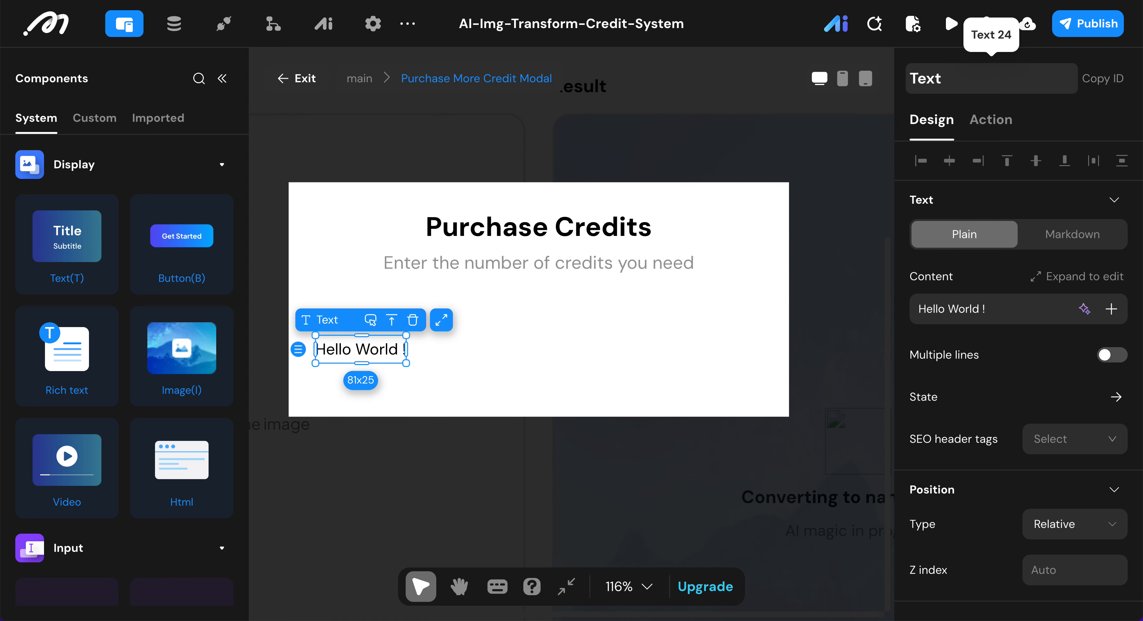
{"action": "key", "text": "Home"}
{"action": "type", "text": "L"}
{"action": "type", "text": "abel "}
{"action": "type", "text": "Credi"}
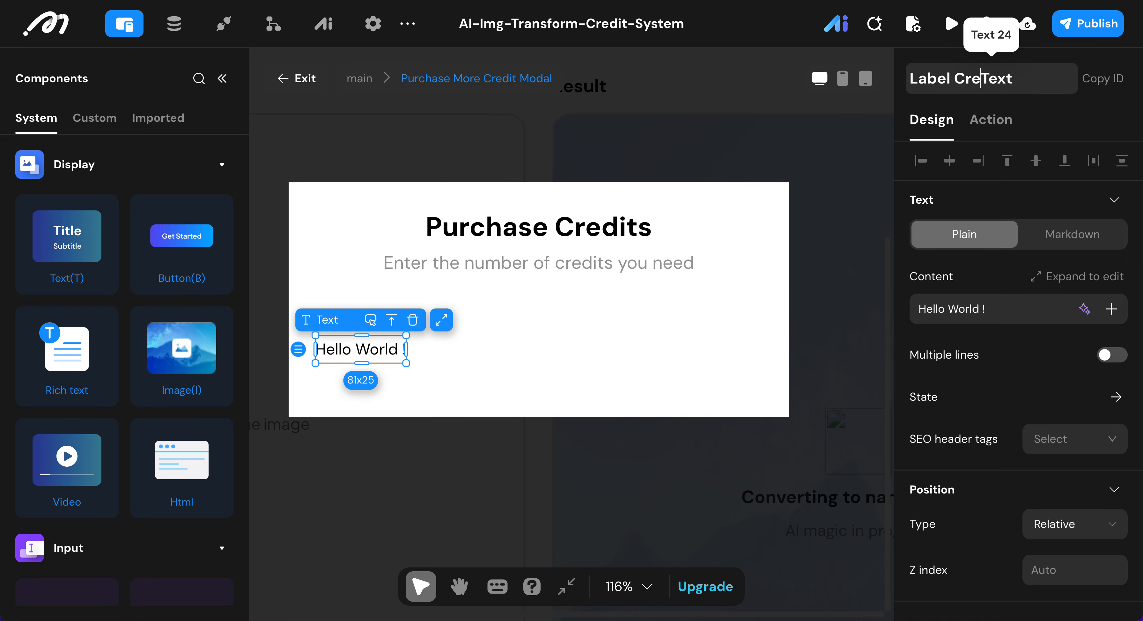
{"action": "type", "text": "ts"}
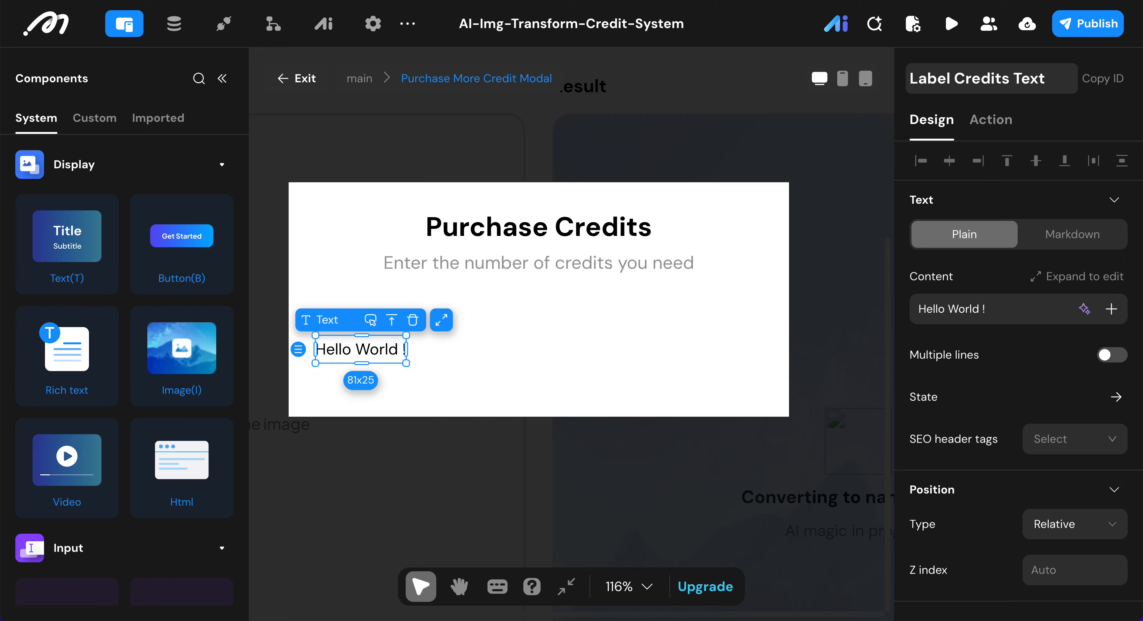
{"action": "key", "text": "Return"}
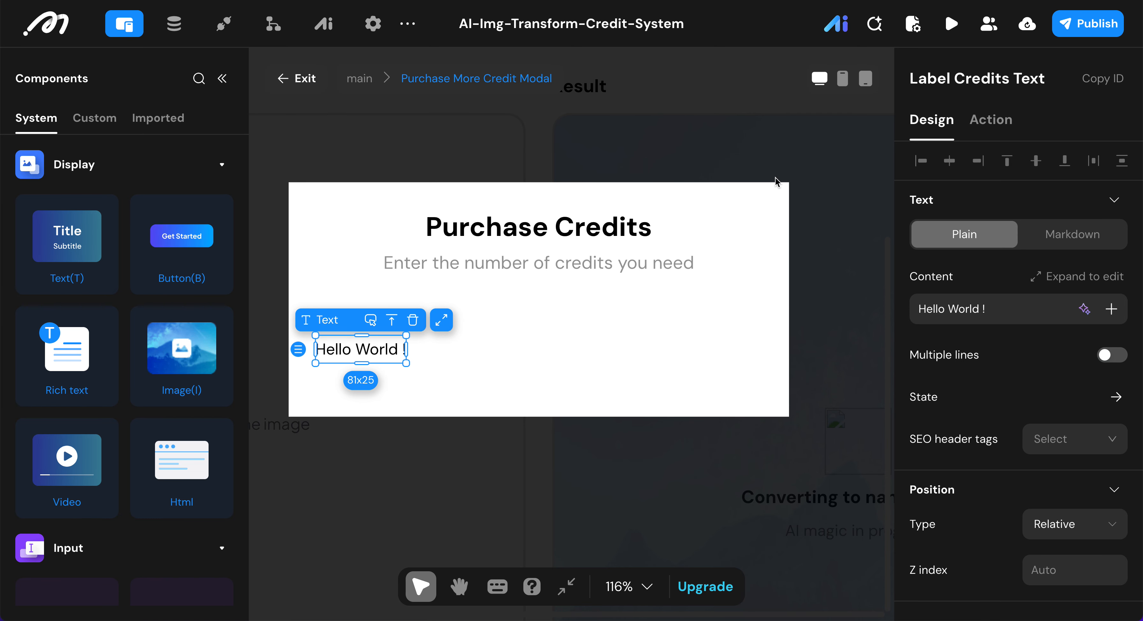
- Replace the Label Credits Text's content with "Number of Credits"
{"action": "left_click", "coordinate": [1008, 307]}
{"action": "key", "text": "ctrl+a"}
{"action": "type", "text": "Number of Credits"}
{"action": "key", "text": "Return"}
- Give the Label Credits Text a separate bottom margin of 12
{"action": "scroll", "coordinate": [1004, 460], "scroll_direction": "down", "scroll_amount": 8}
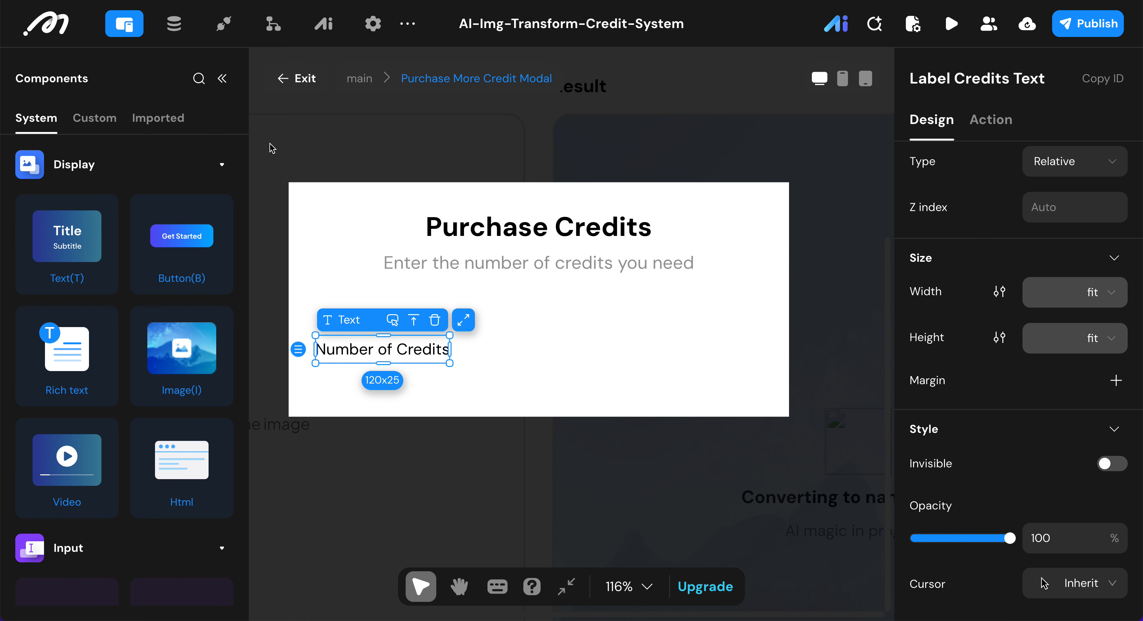
{"action": "left_click", "coordinate": [1121, 387]}
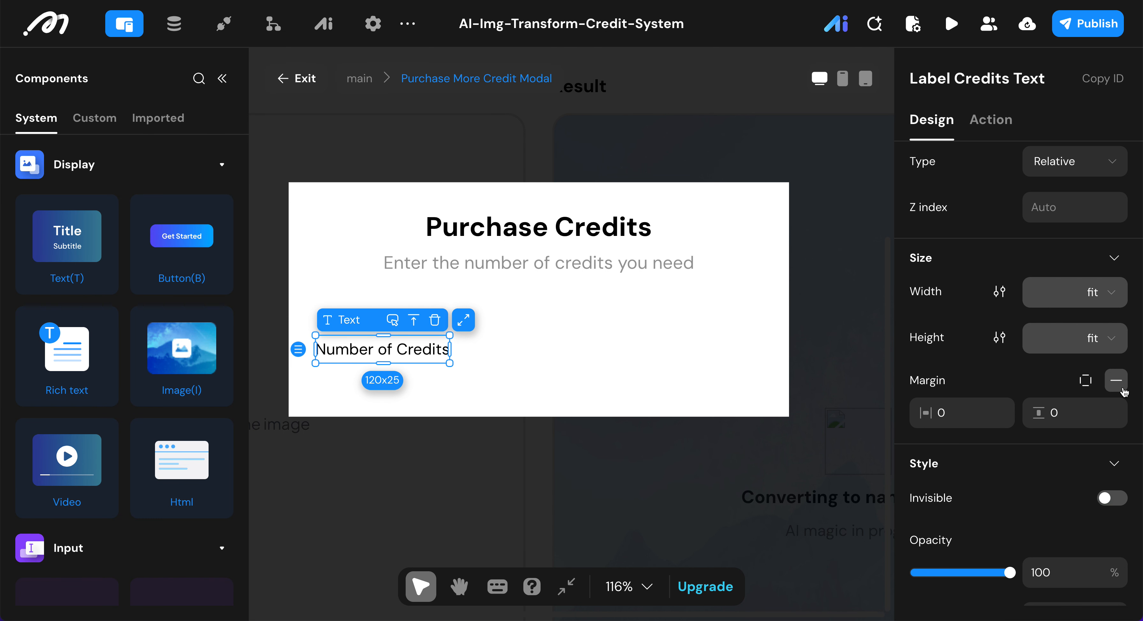
{"action": "left_click", "coordinate": [1086, 380]}
{"action": "left_click", "coordinate": [1075, 461]}
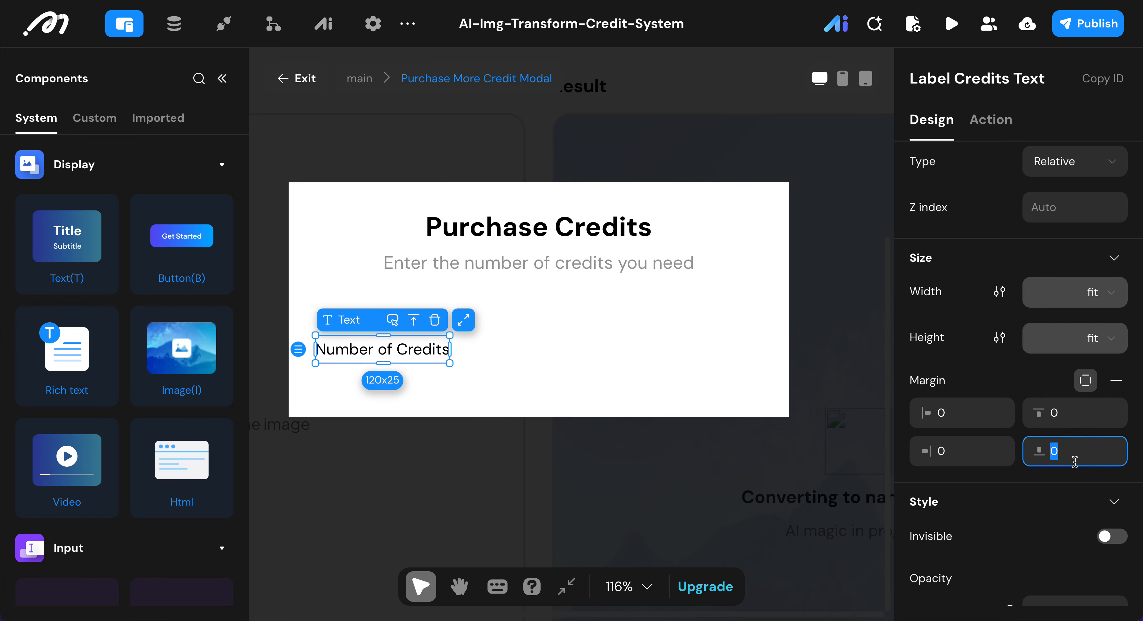
{"action": "type", "text": "12"}
{"action": "left_click", "coordinate": [983, 375]}
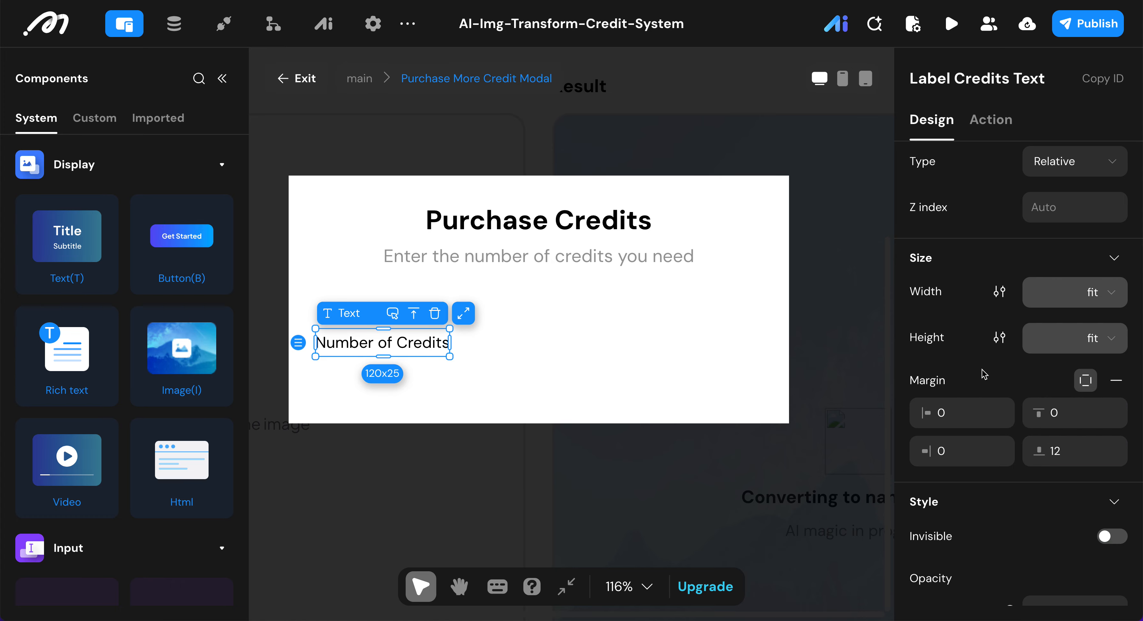
- Style the Label Credits Text with a line height of 20, Medium weight and color 0A0A0A
{"action": "scroll", "coordinate": [984, 374], "scroll_direction": "down", "scroll_amount": 4}
{"action": "scroll", "coordinate": [985, 374], "scroll_direction": "down", "scroll_amount": 5}
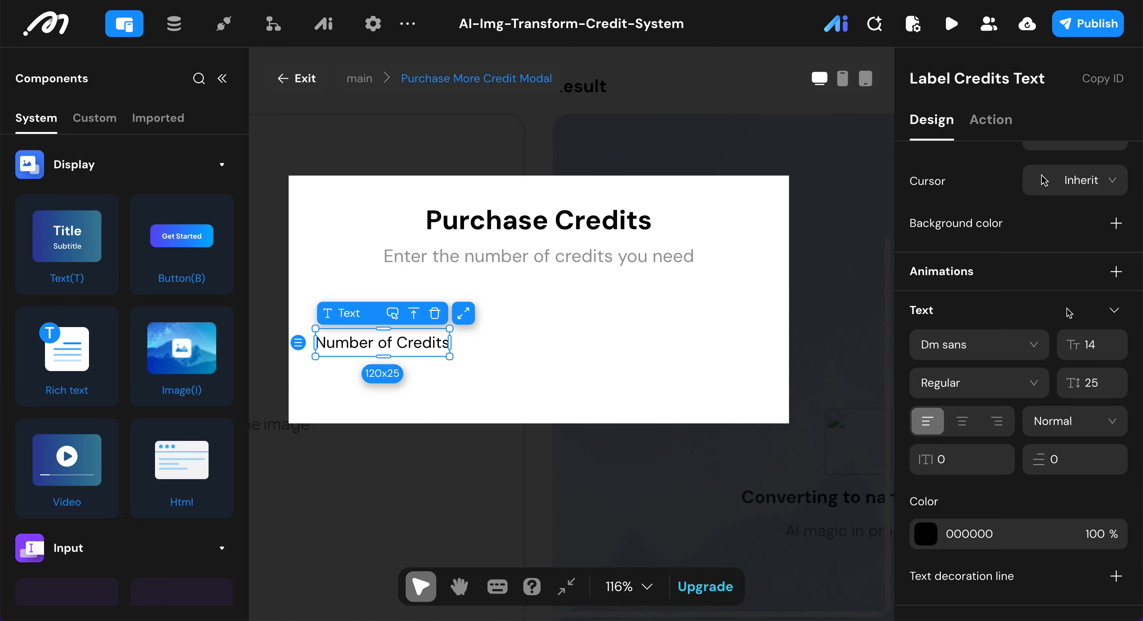
{"action": "left_click", "coordinate": [1098, 333]}
{"action": "left_click", "coordinate": [1105, 381]}
{"action": "type", "text": "2"}
{"action": "left_click", "coordinate": [976, 383]}
{"action": "left_click", "coordinate": [941, 512]}
{"action": "left_click", "coordinate": [926, 535]}
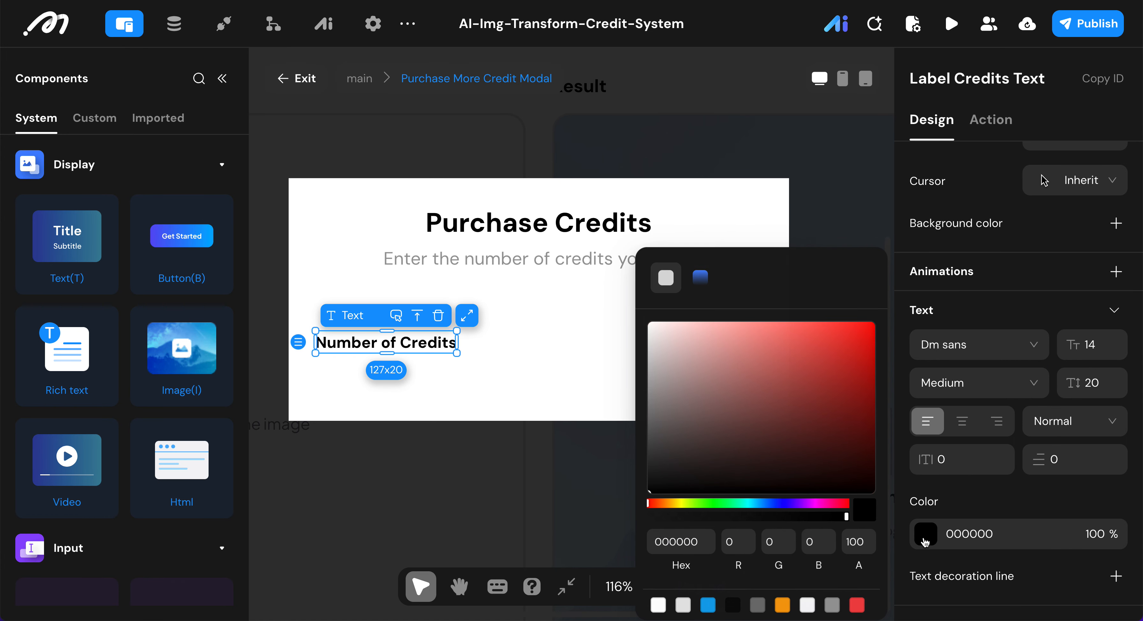
{"action": "left_click", "coordinate": [939, 504]}
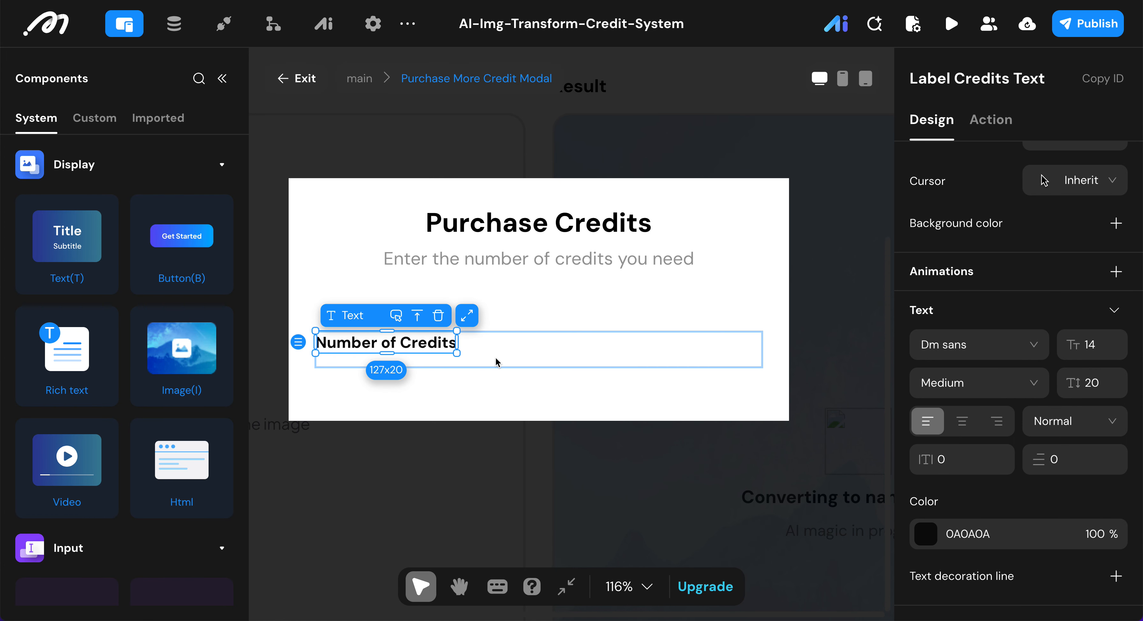
- Try a Number input component inside the Label Credits View, and delete it again
{"action": "scroll", "coordinate": [497, 359], "scroll_direction": "down", "scroll_amount": 2}
{"action": "left_click", "coordinate": [547, 294]}
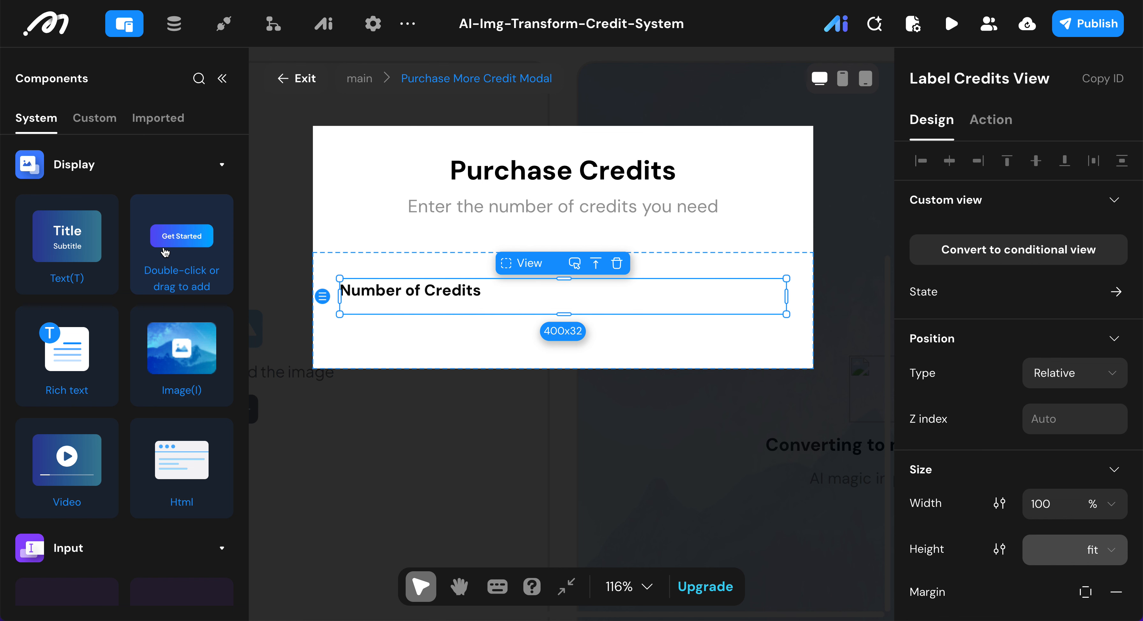
{"action": "scroll", "coordinate": [57, 369], "scroll_direction": "down", "scroll_amount": 10}
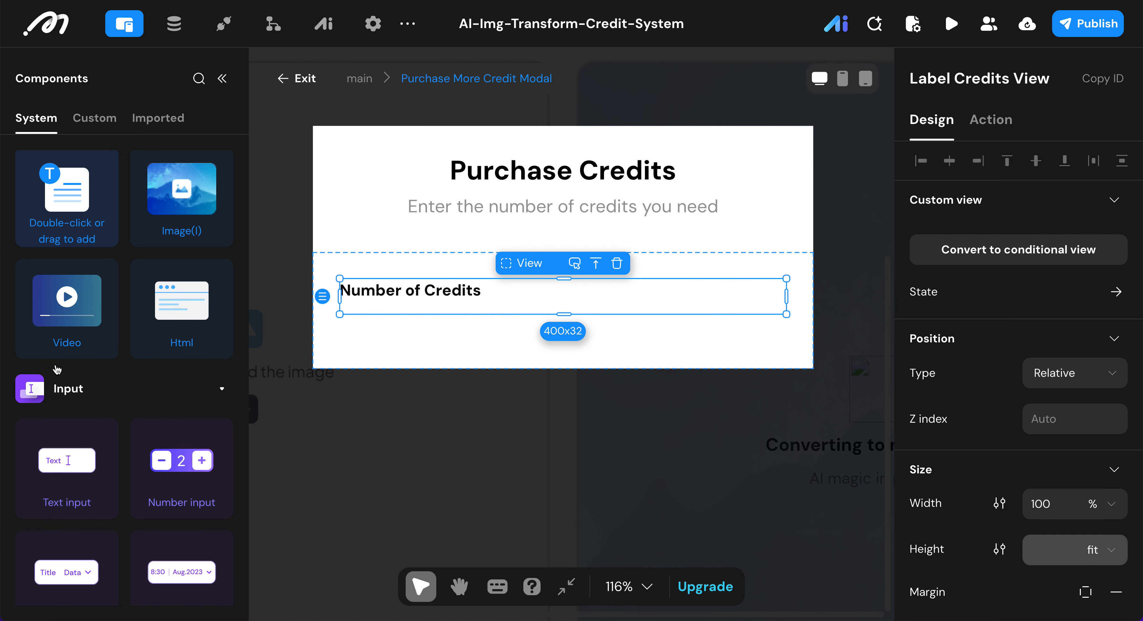
{"action": "scroll", "coordinate": [57, 369], "scroll_direction": "up", "scroll_amount": 4}
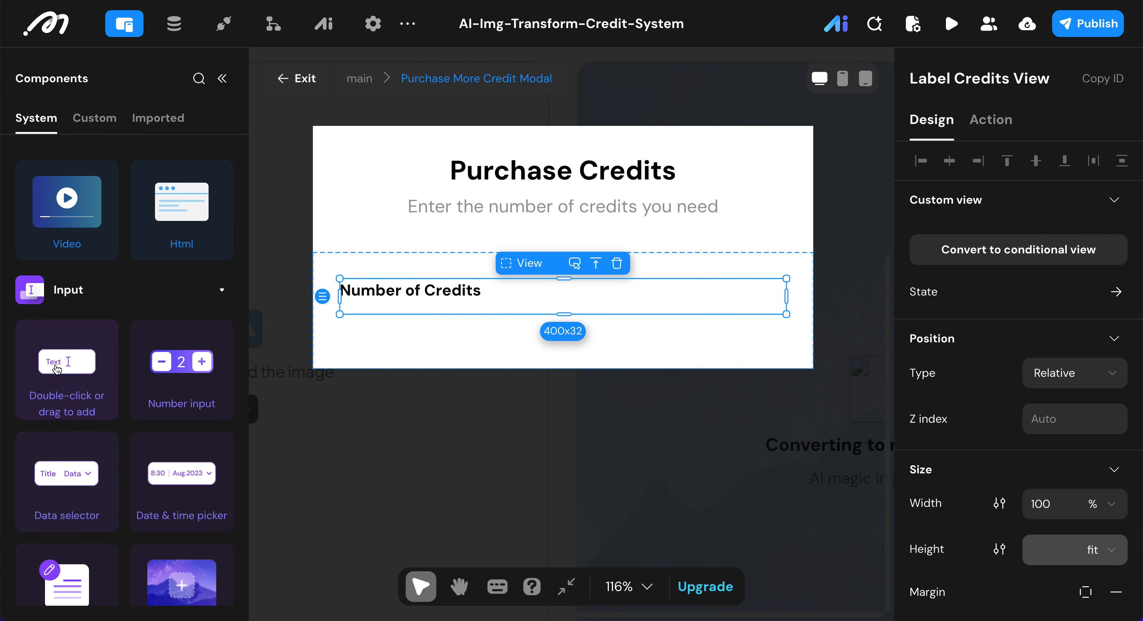
{"action": "scroll", "coordinate": [147, 377], "scroll_direction": "down", "scroll_amount": 1}
{"action": "scroll", "coordinate": [171, 421], "scroll_direction": "down", "scroll_amount": 1}
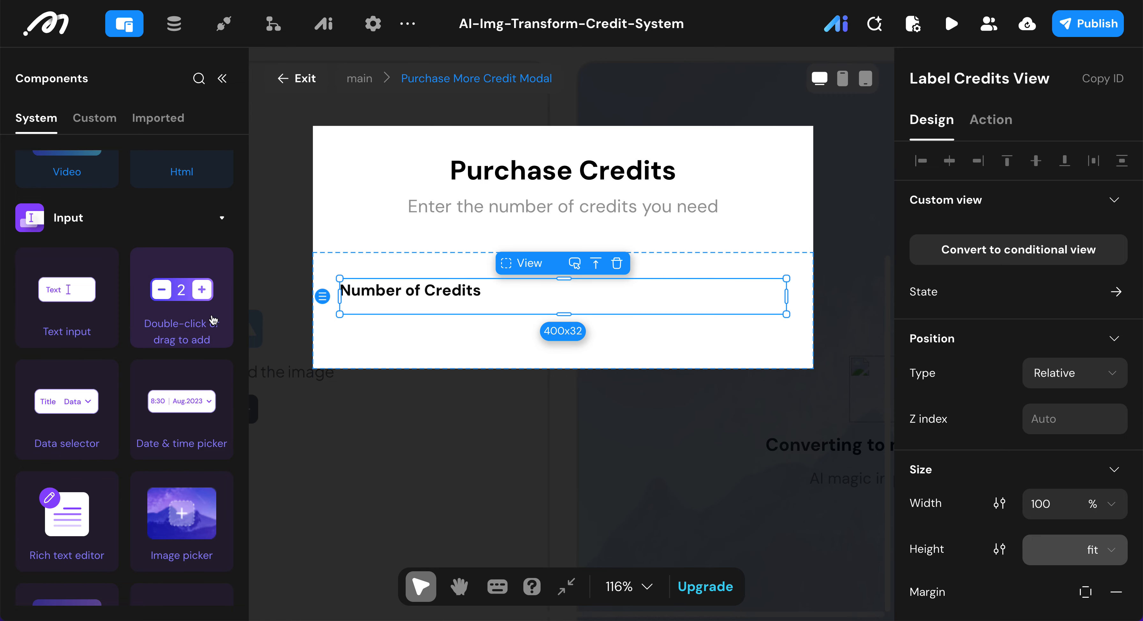
{"action": "double_click", "coordinate": [176, 330]}
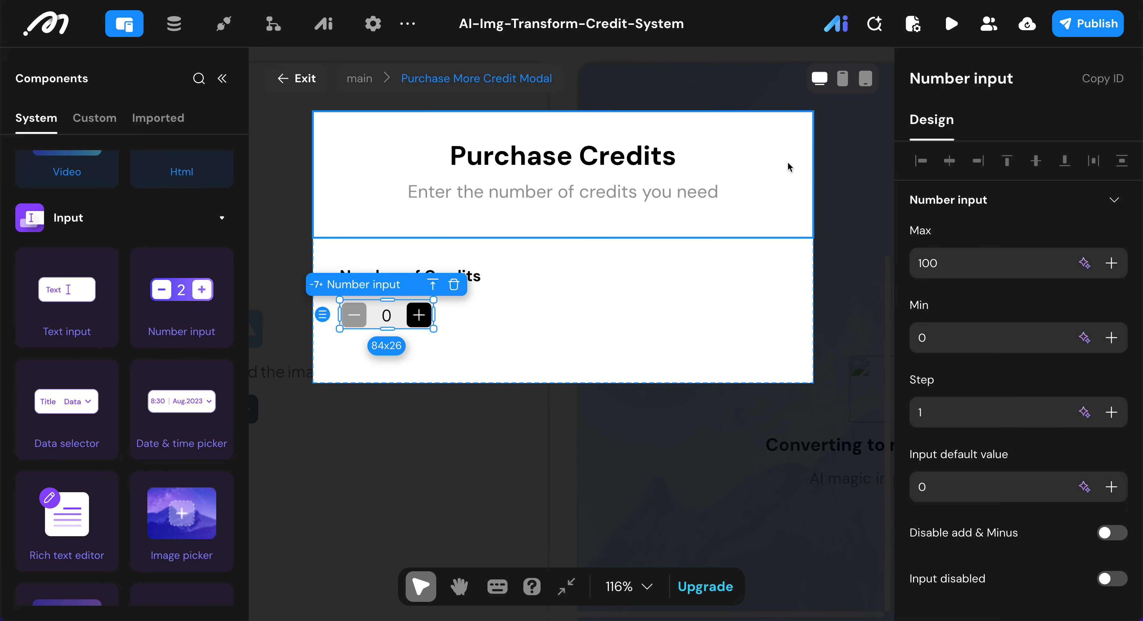
{"action": "key", "text": "Delete"}
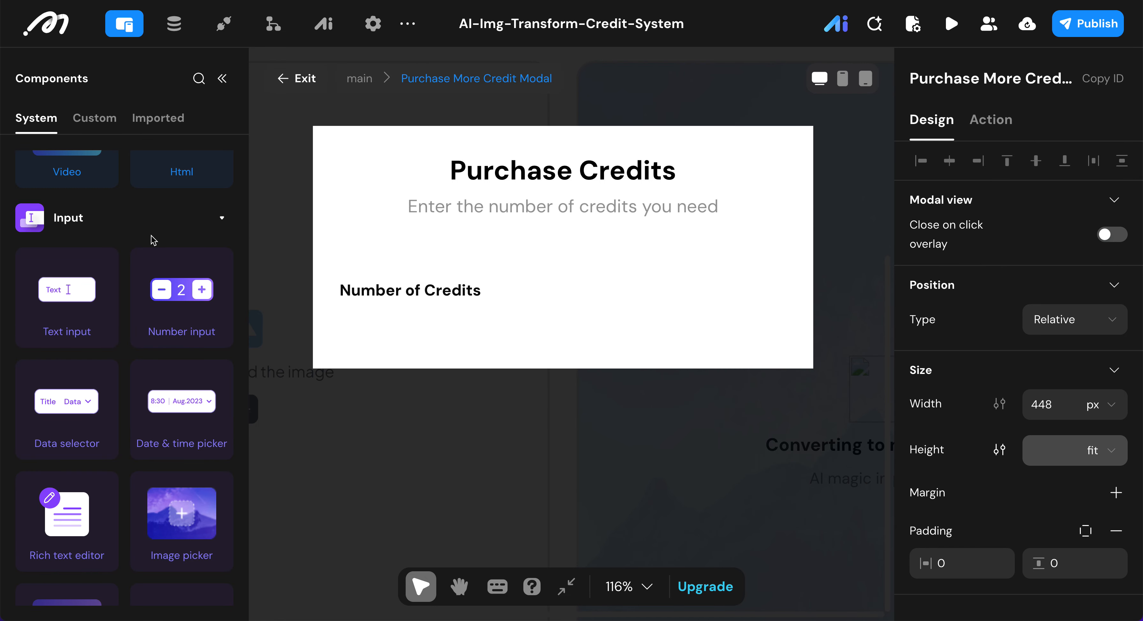
- Add a View below the Number of Credits label and rename it as Counter View
{"action": "scroll", "coordinate": [152, 237], "scroll_direction": "down", "scroll_amount": 1}
{"action": "scroll", "coordinate": [152, 240], "scroll_direction": "down", "scroll_amount": 5}
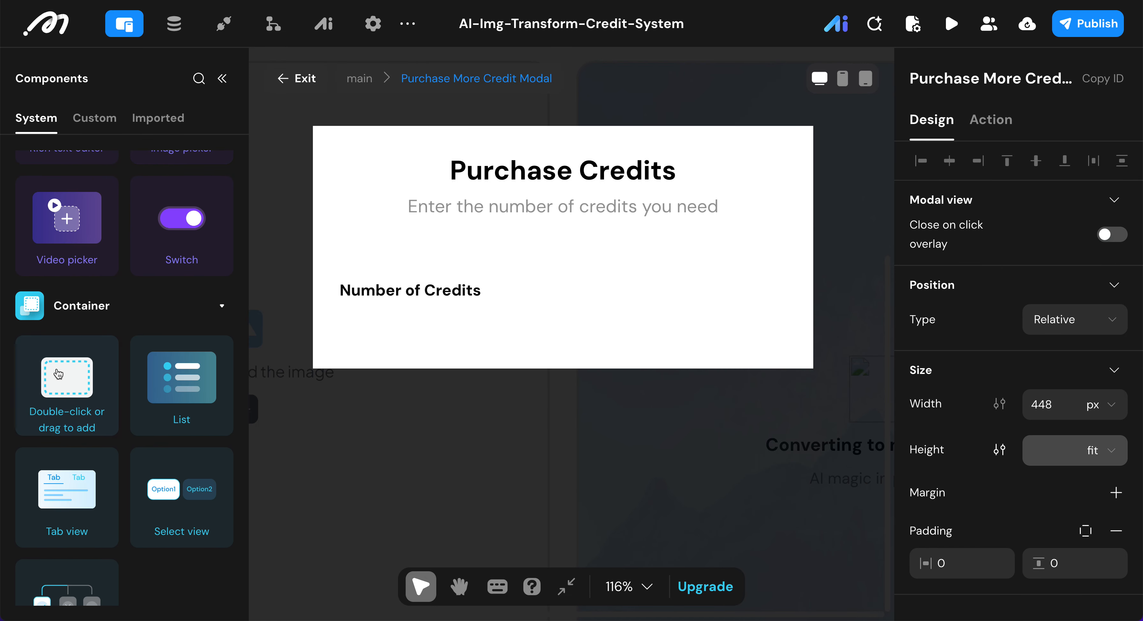
{"action": "double_click", "coordinate": [67, 381]}
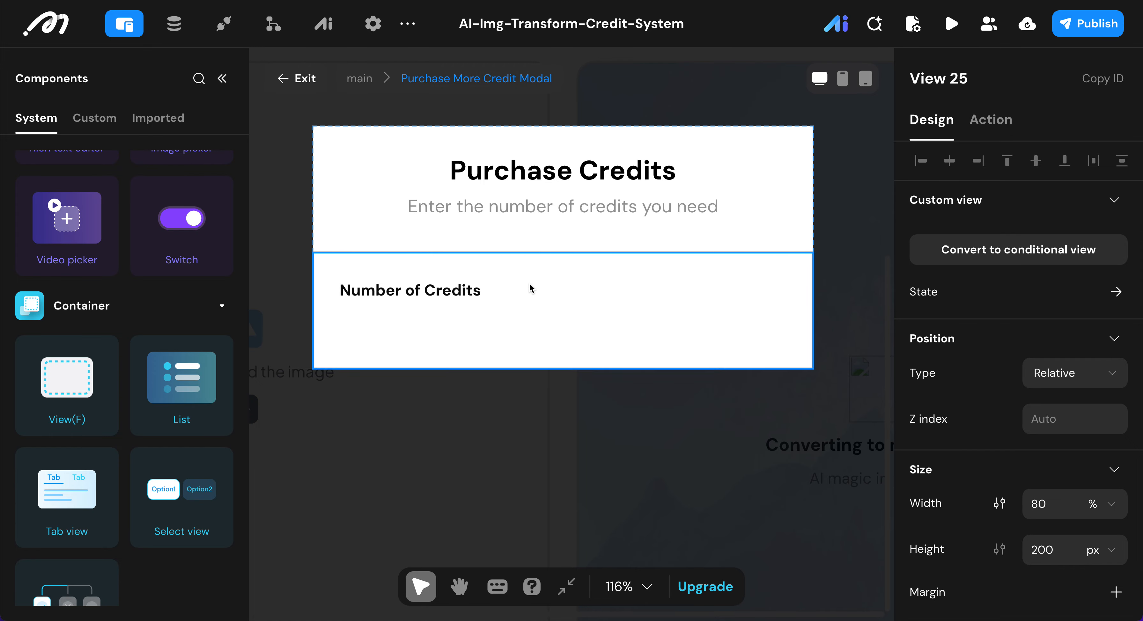
{"action": "left_click", "coordinate": [534, 306]}
{"action": "double_click", "coordinate": [67, 397]}
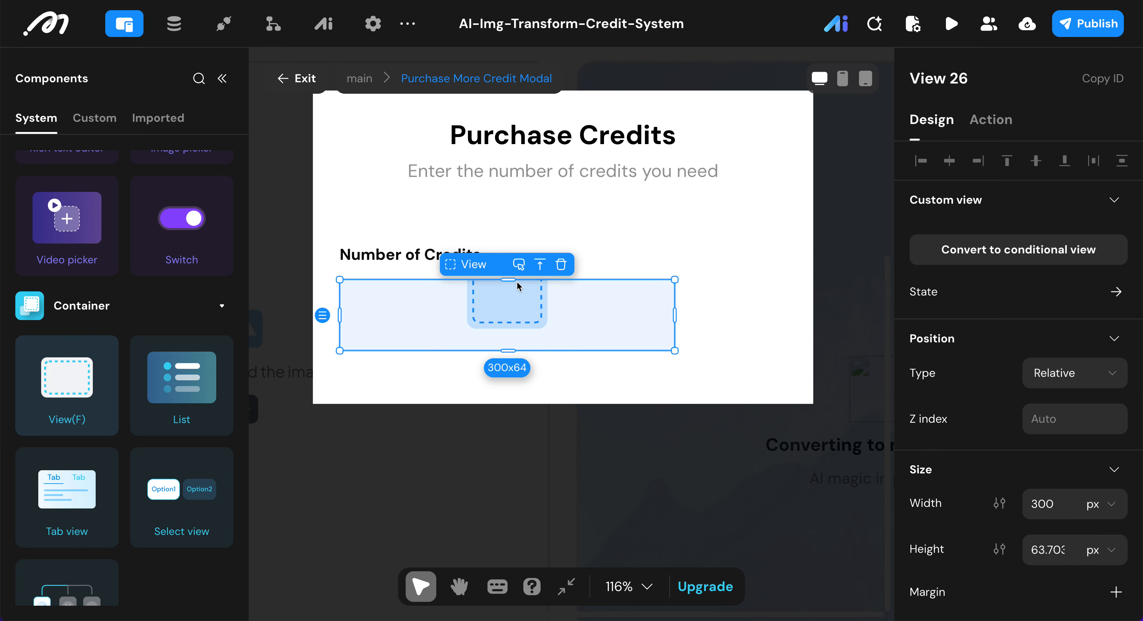
{"action": "left_click", "coordinate": [989, 78]}
{"action": "key", "text": "BackSpace"}
{"action": "key", "text": "BackSpace"}
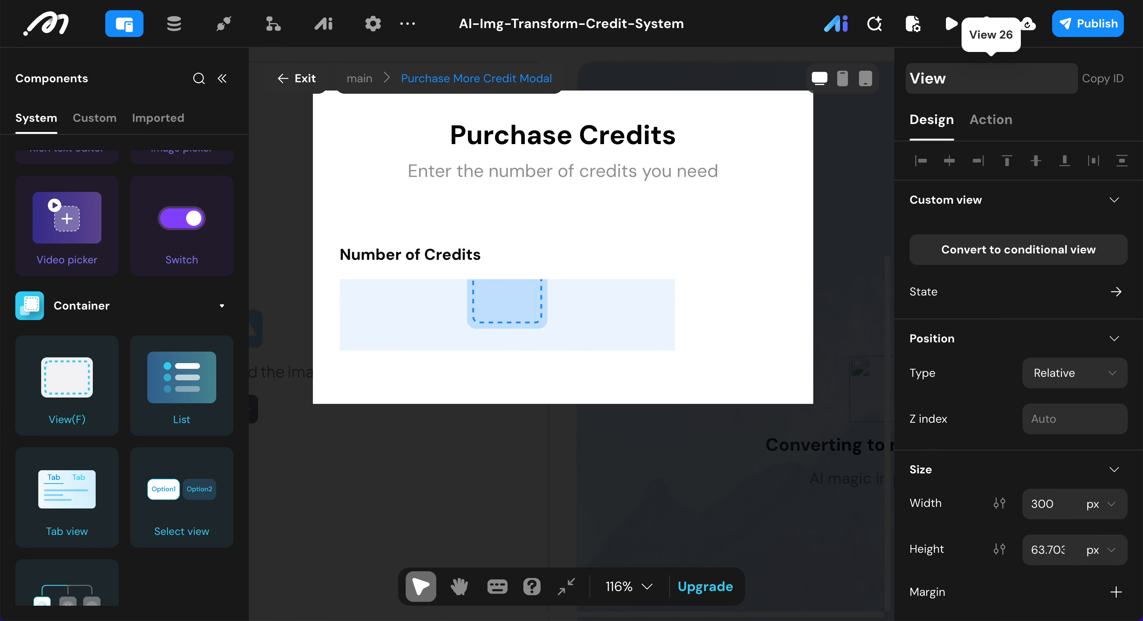
{"action": "type", "text": "Con"}
{"action": "key", "text": "BackSpace"}
{"action": "type", "text": "unter"}
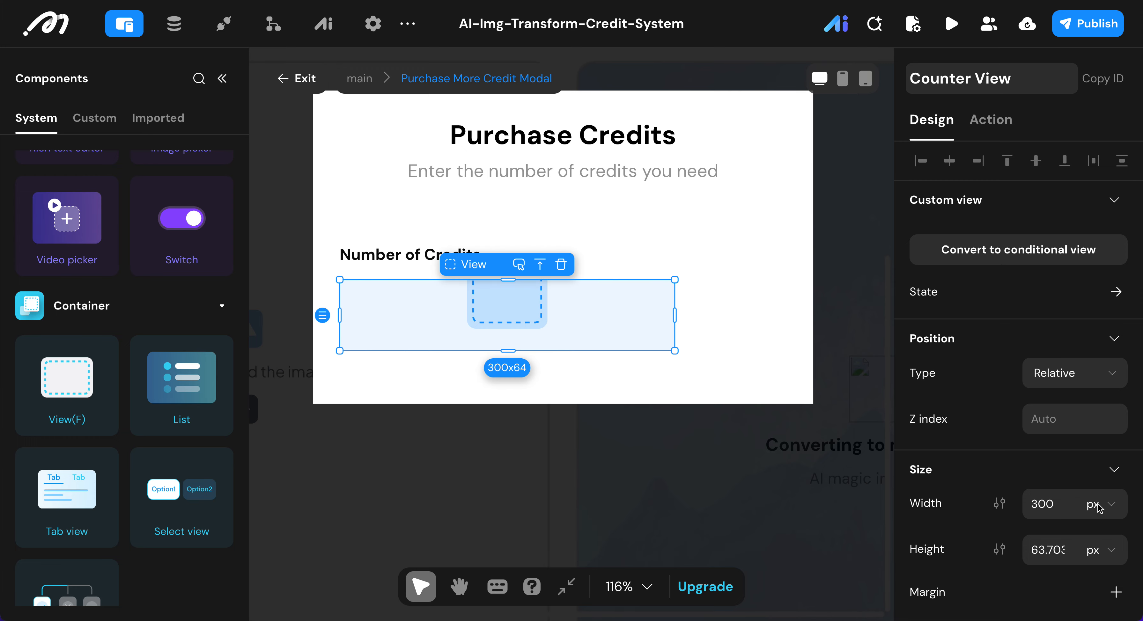
- Set the Counter View's width to 100%, its height to fit and its layout direction to horizontal
{"action": "left_click", "coordinate": [1106, 511]}
{"action": "left_click", "coordinate": [1092, 434]}
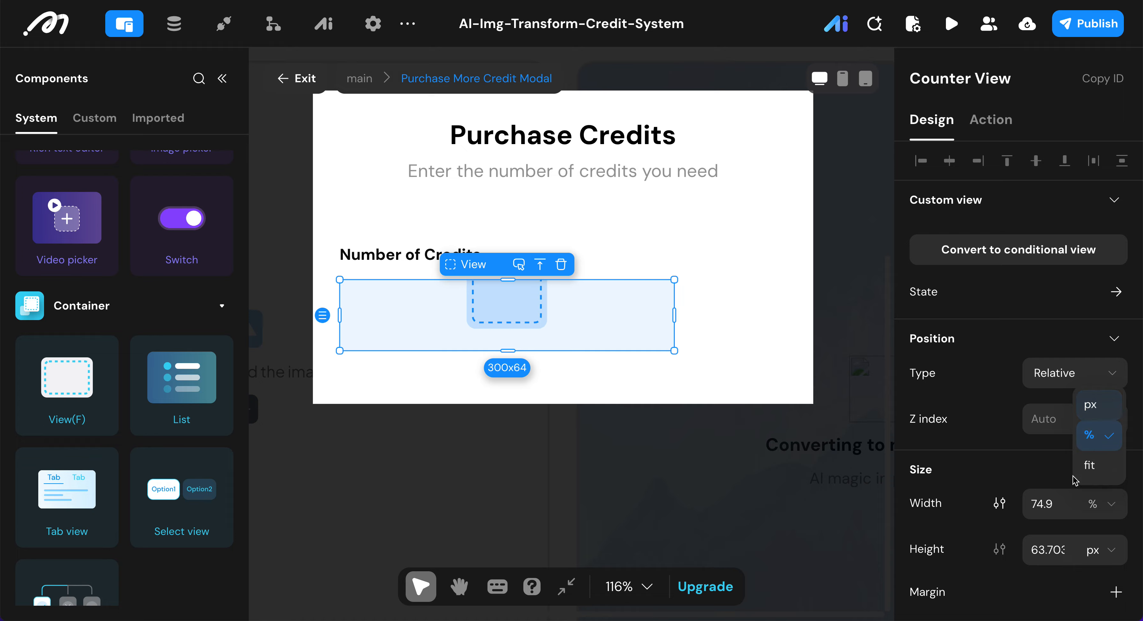
{"action": "left_click", "coordinate": [1057, 509]}
{"action": "type", "text": "100"}
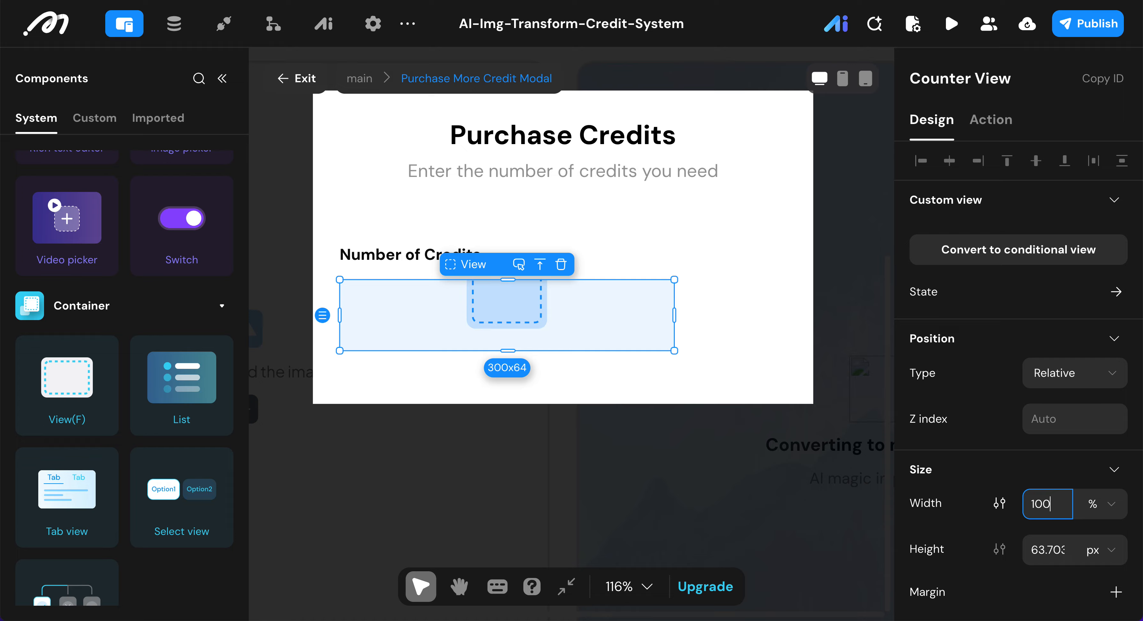
{"action": "scroll", "coordinate": [1100, 438], "scroll_direction": "down", "scroll_amount": 3}
{"action": "left_click", "coordinate": [1100, 438]}
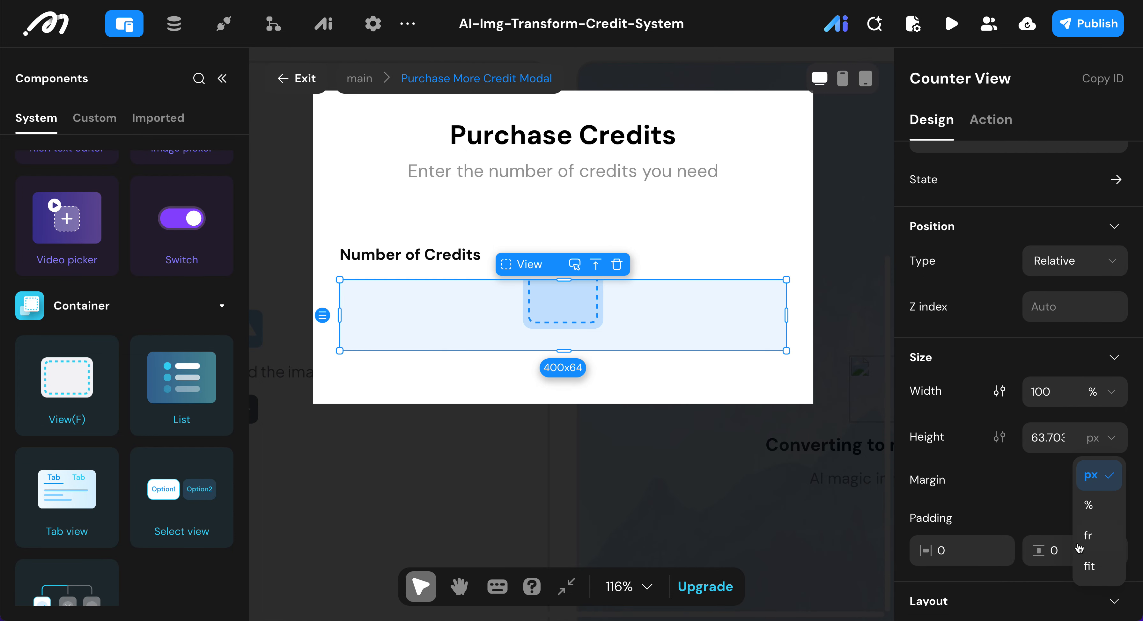
{"action": "left_click", "coordinate": [1092, 561]}
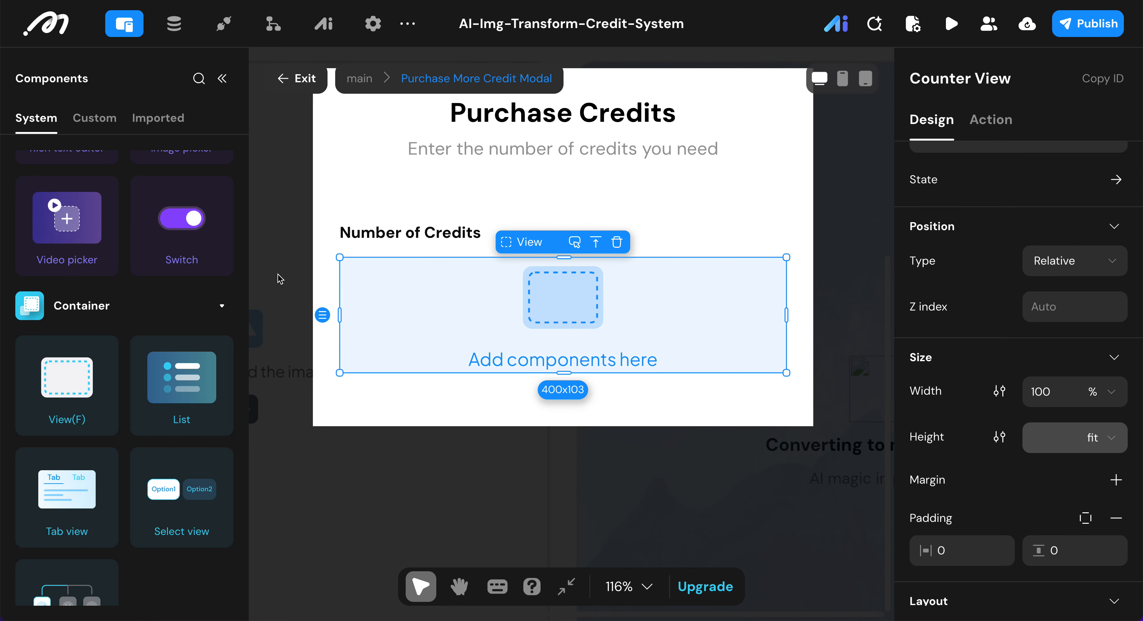
{"action": "scroll", "coordinate": [1051, 478], "scroll_direction": "down", "scroll_amount": 3}
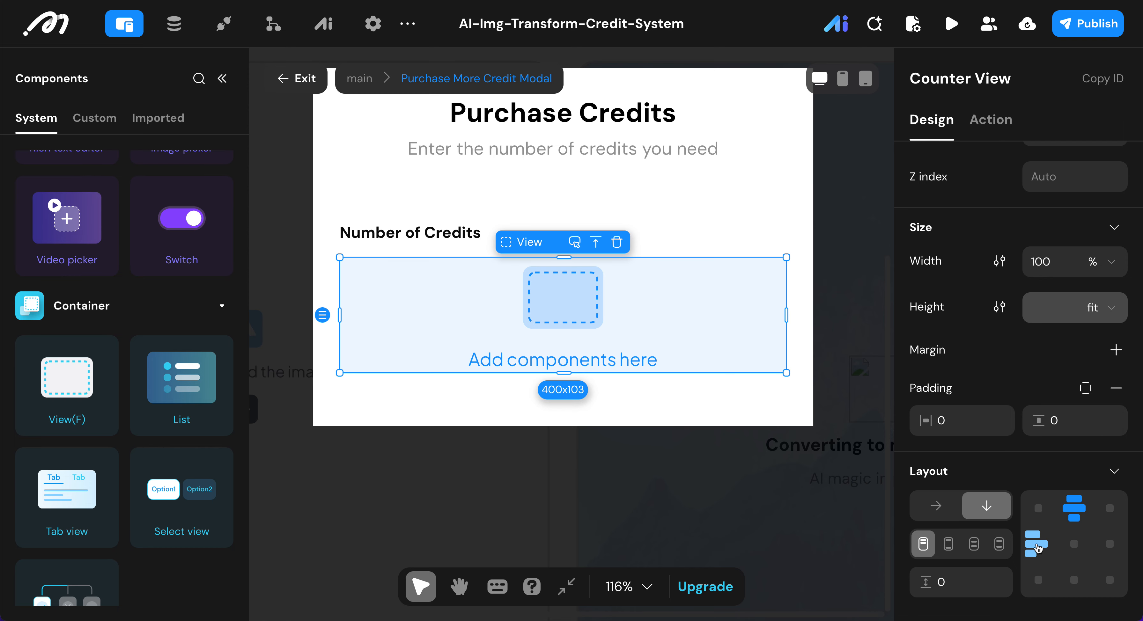
{"action": "left_click", "coordinate": [936, 505]}
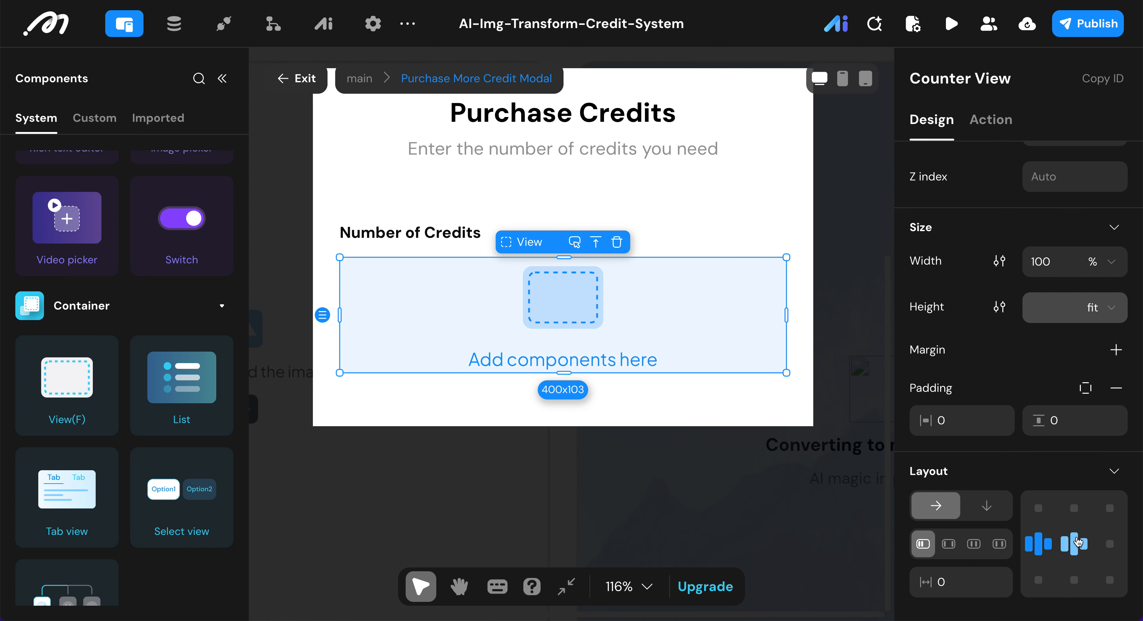
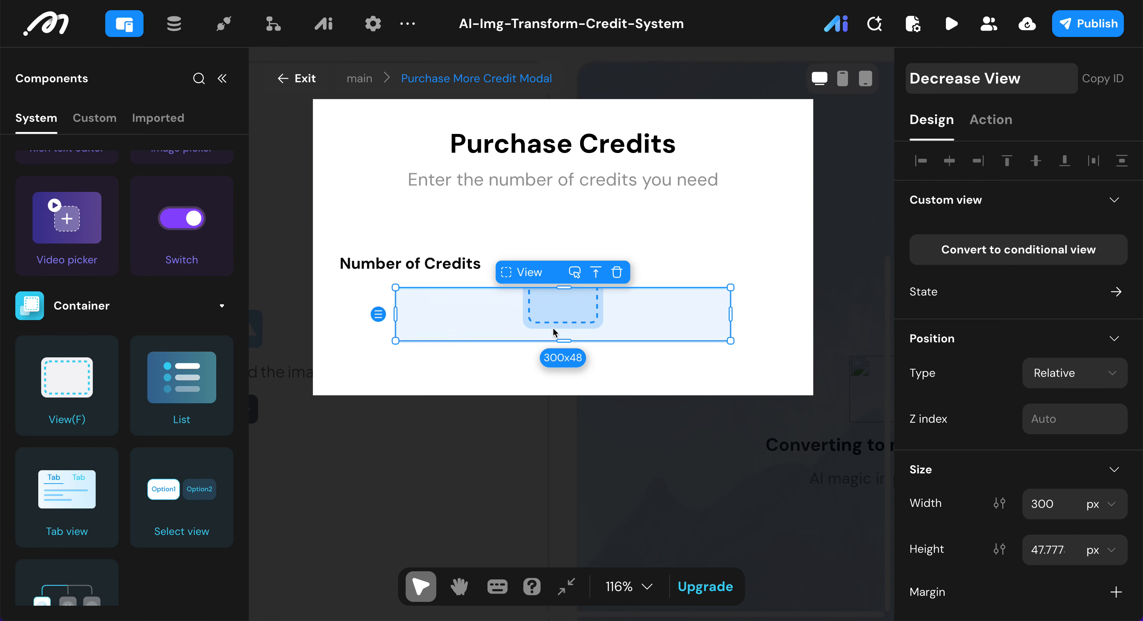
- Resize the Decrease View to 48 by 48 px and centre its contents both horizontally and vertically
{"action": "scroll", "coordinate": [999, 457], "scroll_direction": "down", "scroll_amount": 4}
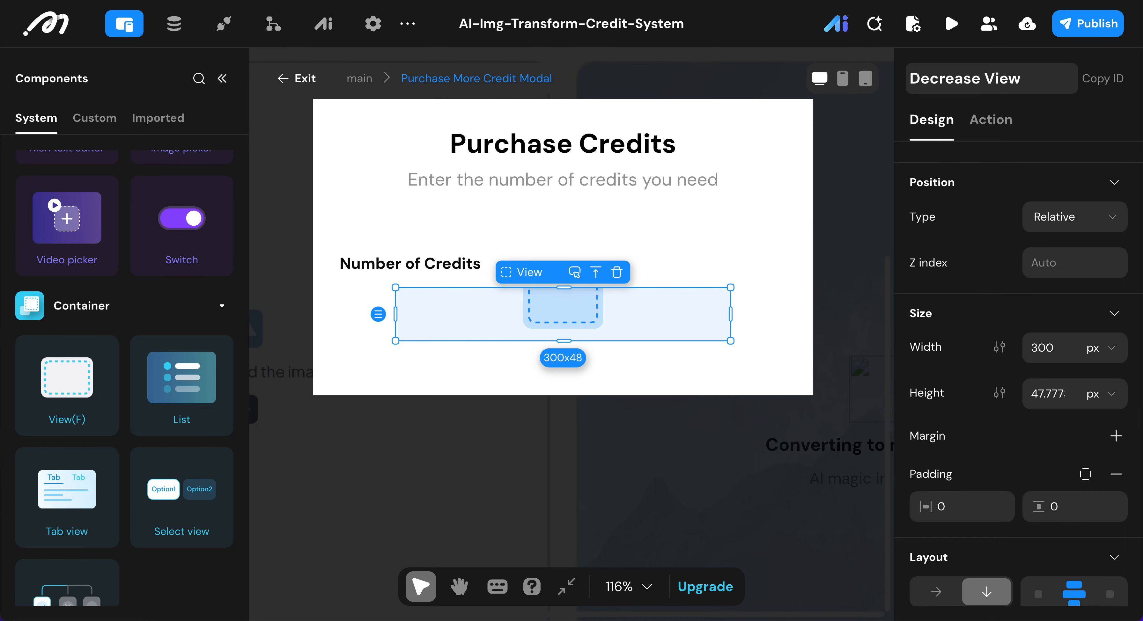
{"action": "double_click", "coordinate": [1037, 351]}
{"action": "type", "text": "40"}
{"action": "double_click", "coordinate": [1046, 395]}
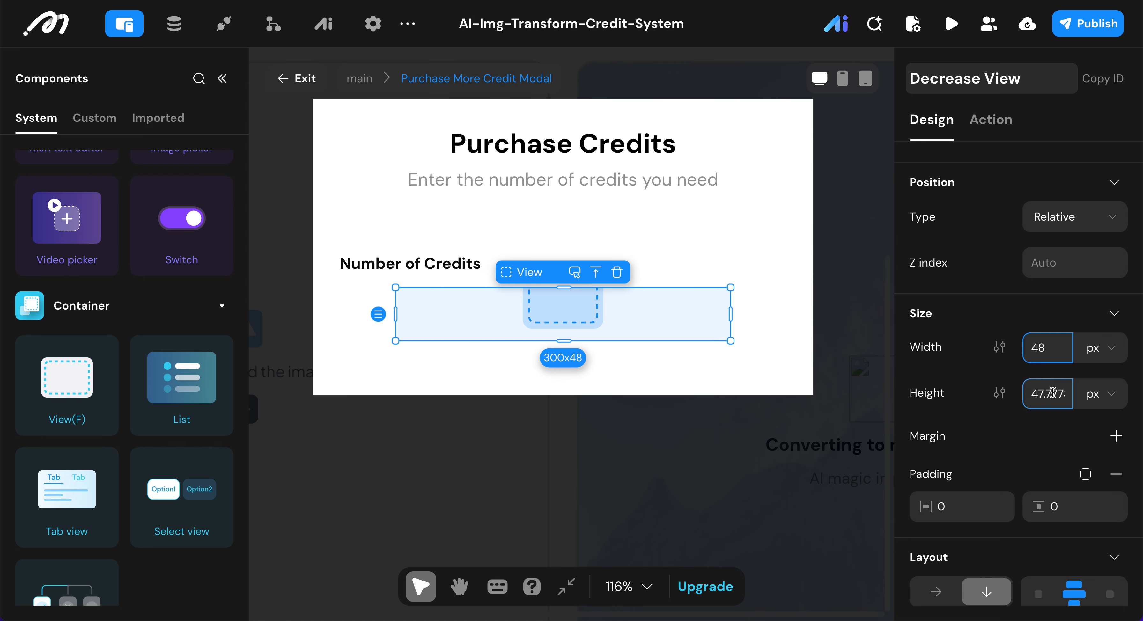
{"action": "type", "text": "48"}
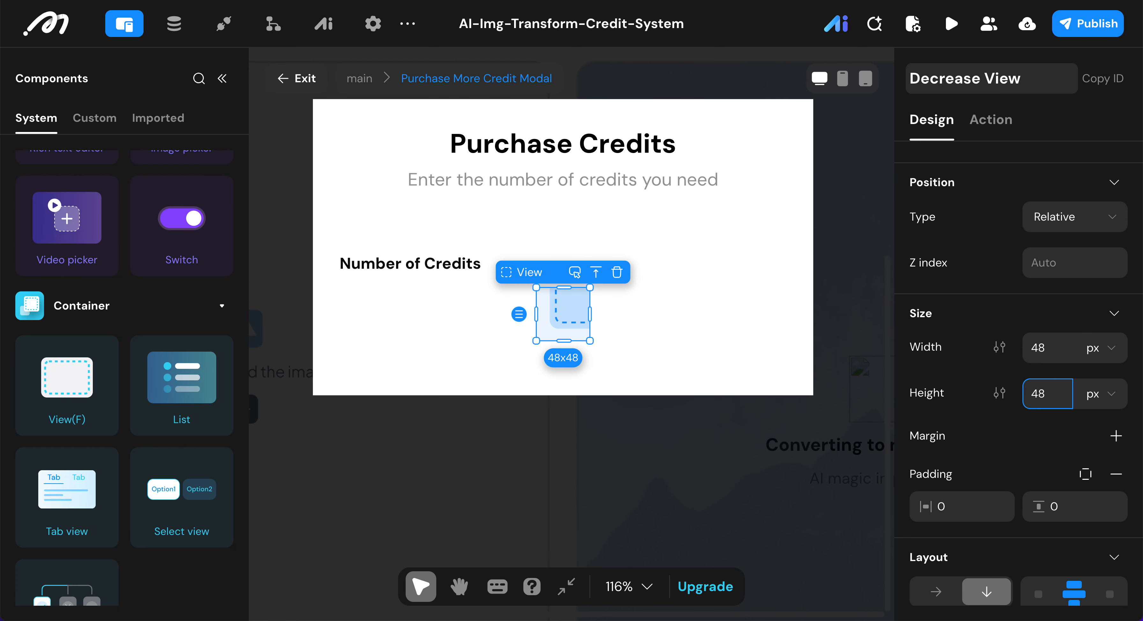
{"action": "scroll", "coordinate": [1036, 487], "scroll_direction": "down", "scroll_amount": 4}
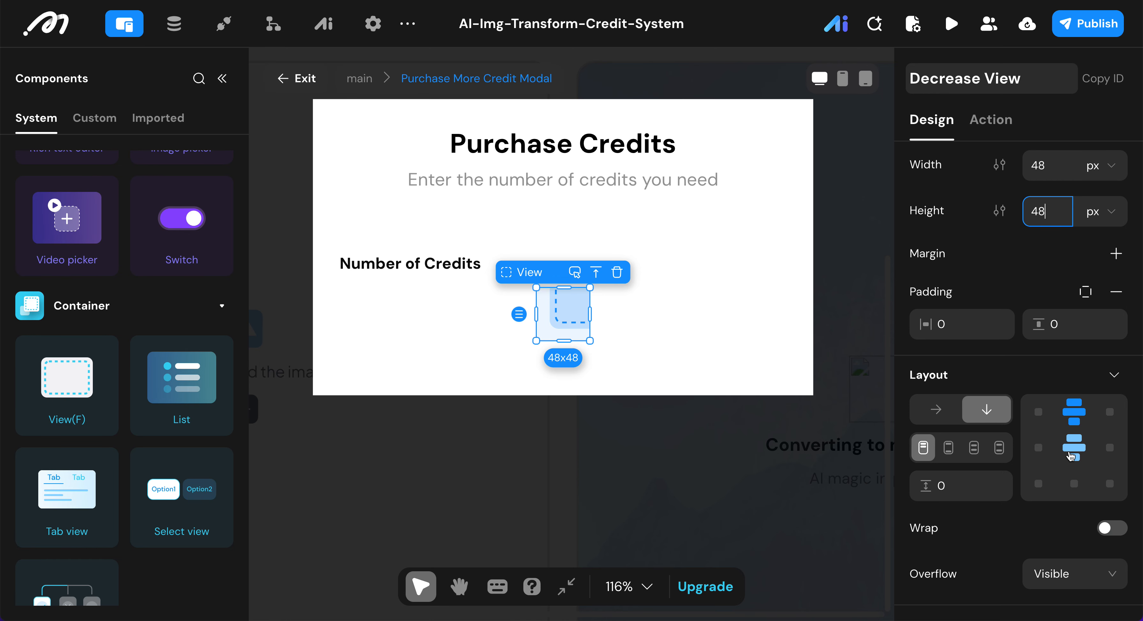
{"action": "left_click", "coordinate": [1072, 456]}
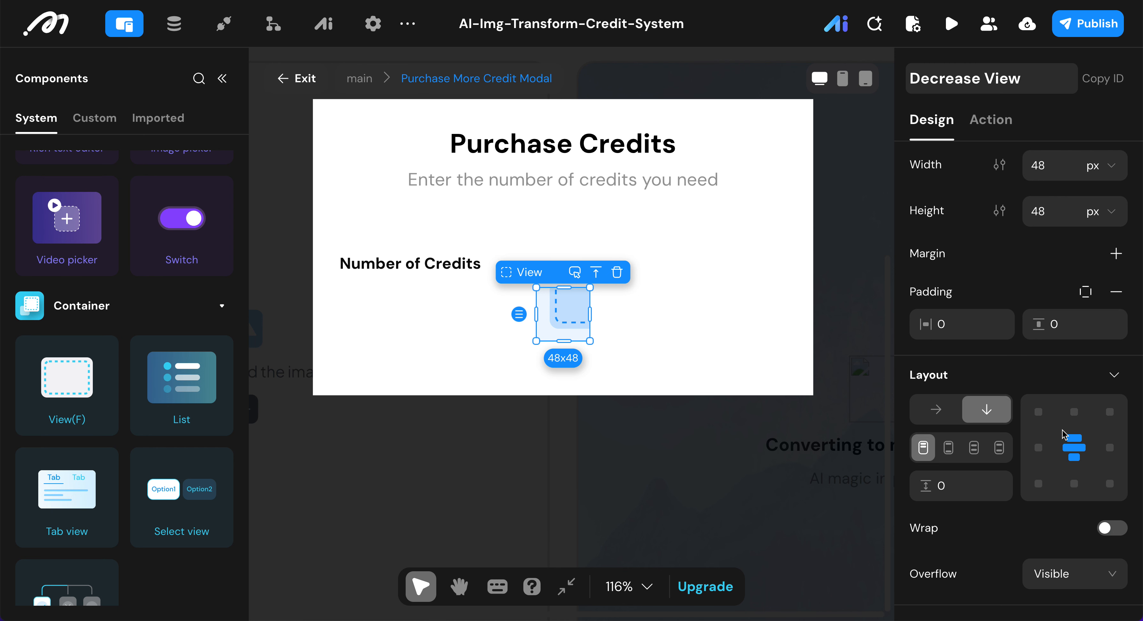
- Give the Decrease View a border radius of 24 and remove its background color
{"action": "scroll", "coordinate": [1064, 434], "scroll_direction": "down", "scroll_amount": 9}
{"action": "left_click", "coordinate": [944, 378]}
{"action": "key", "text": "ctrl+a"}
{"action": "type", "text": "24"}
{"action": "left_click", "coordinate": [1005, 435]}
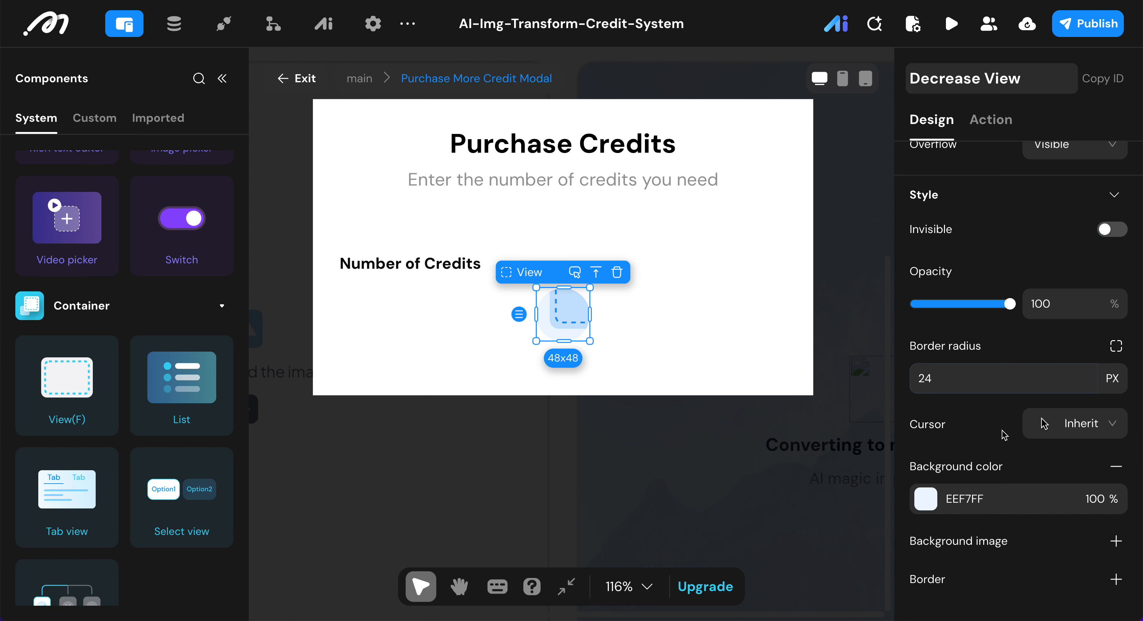
{"action": "left_click", "coordinate": [1116, 466]}
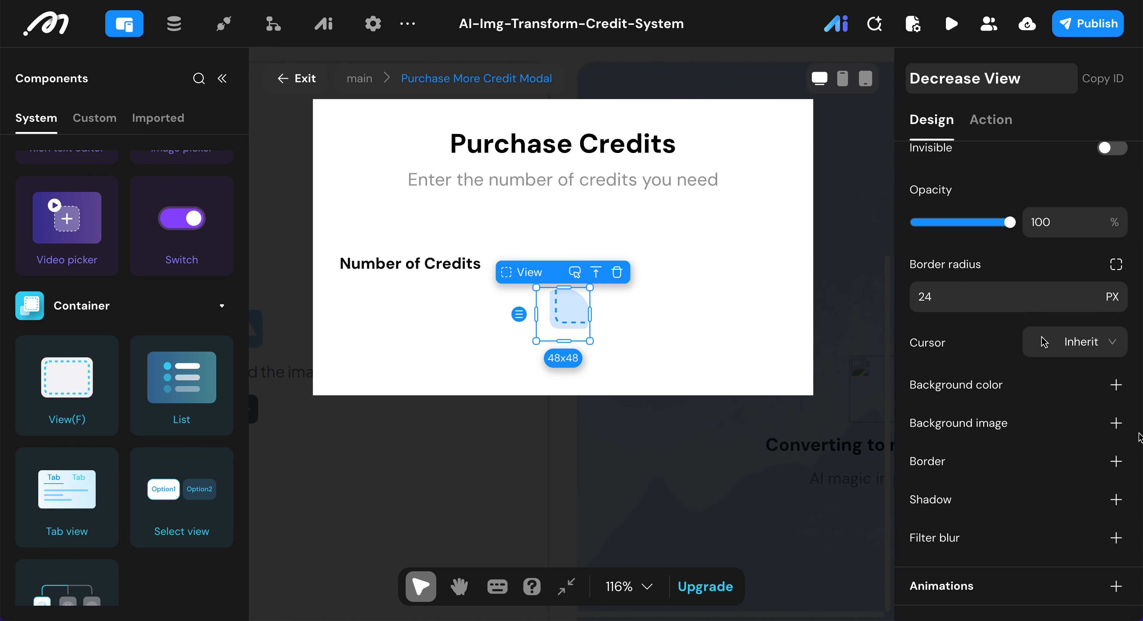
- Add a border to the Decrease View with color E5E5E5 and a thickness of 2
{"action": "left_click", "coordinate": [1116, 461]}
{"action": "scroll", "coordinate": [1021, 439], "scroll_direction": "down", "scroll_amount": 1}
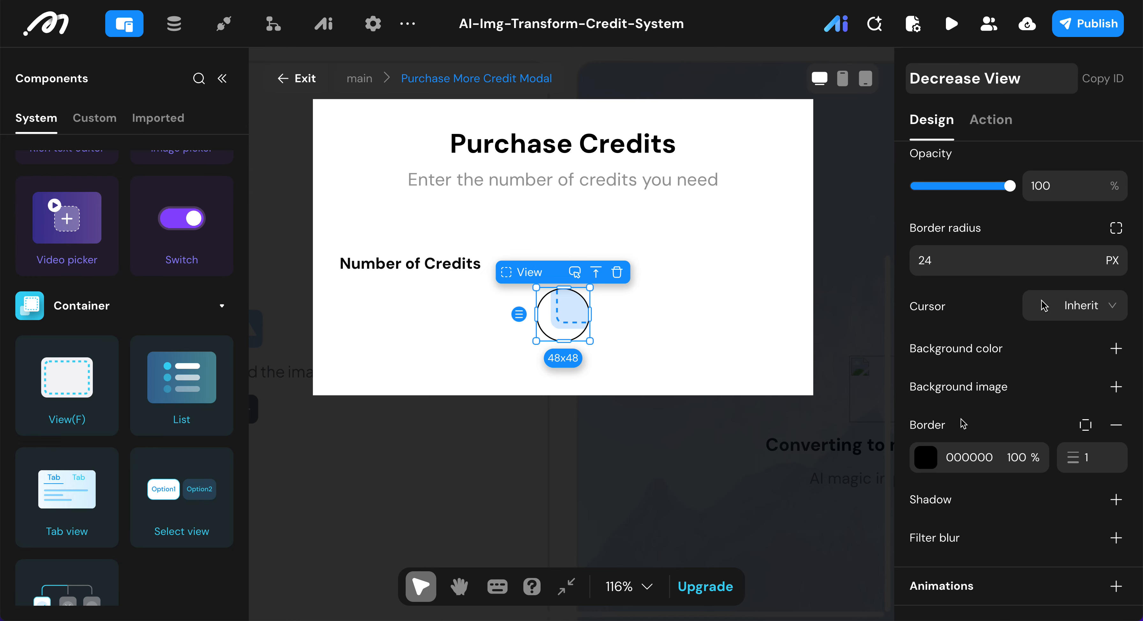
{"action": "left_click", "coordinate": [925, 458]}
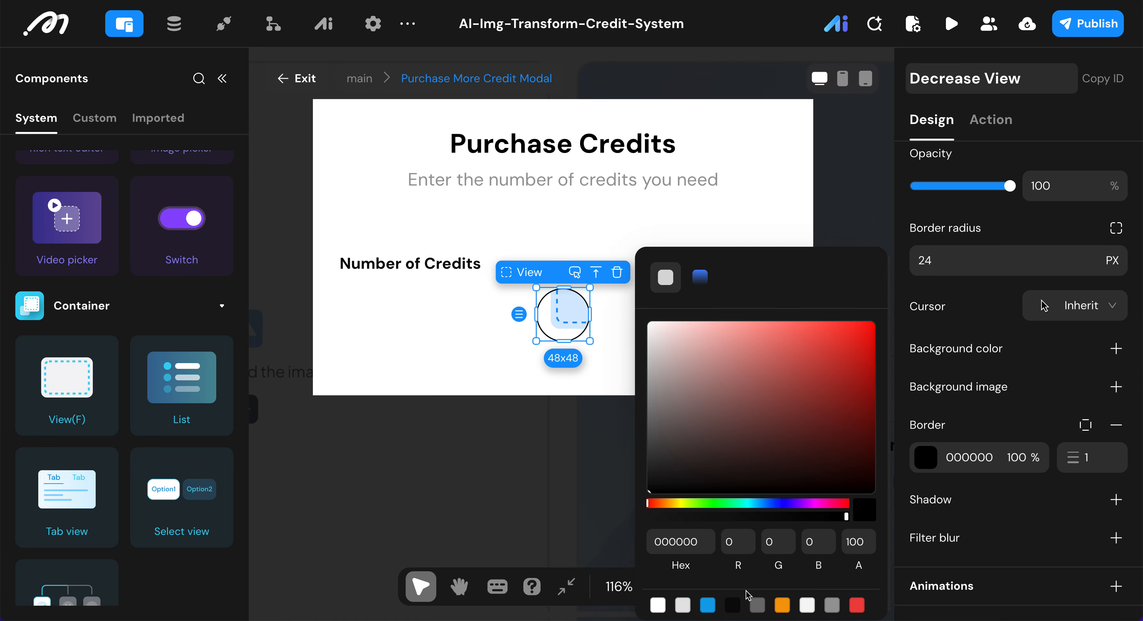
{"action": "left_click", "coordinate": [683, 606]}
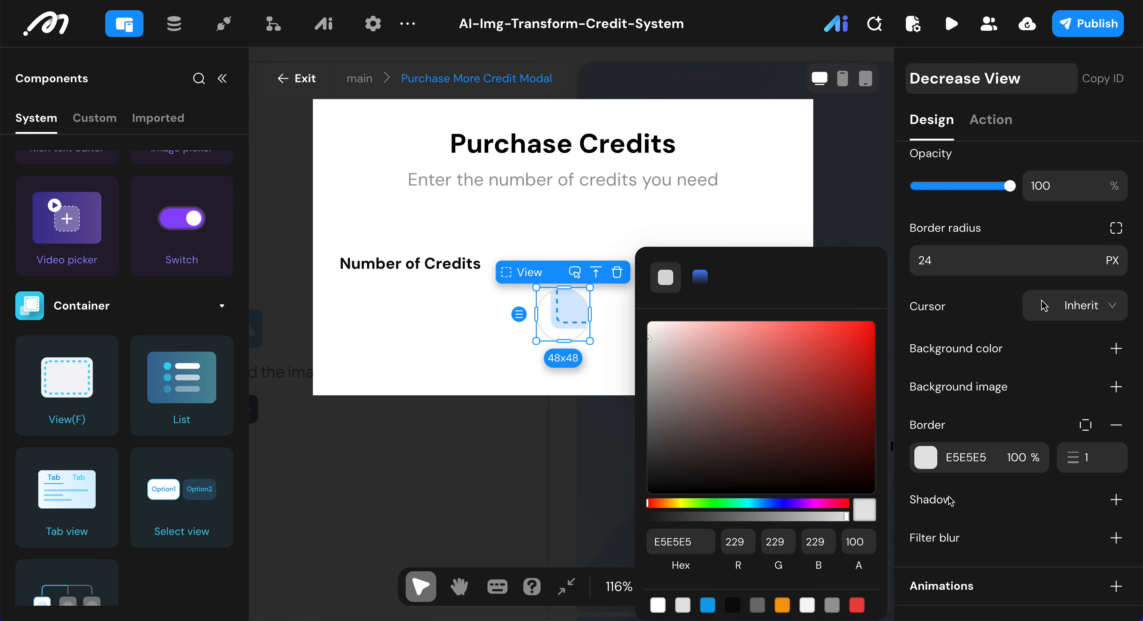
{"action": "left_click", "coordinate": [1104, 459]}
{"action": "type", "text": "2"}
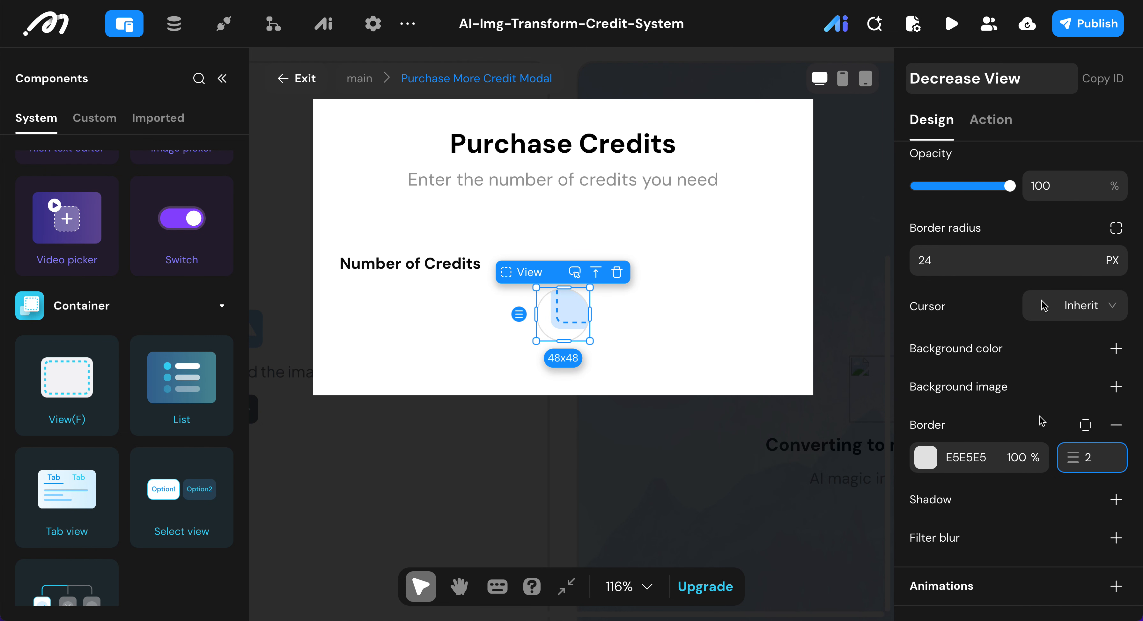
{"action": "key", "text": "Return"}
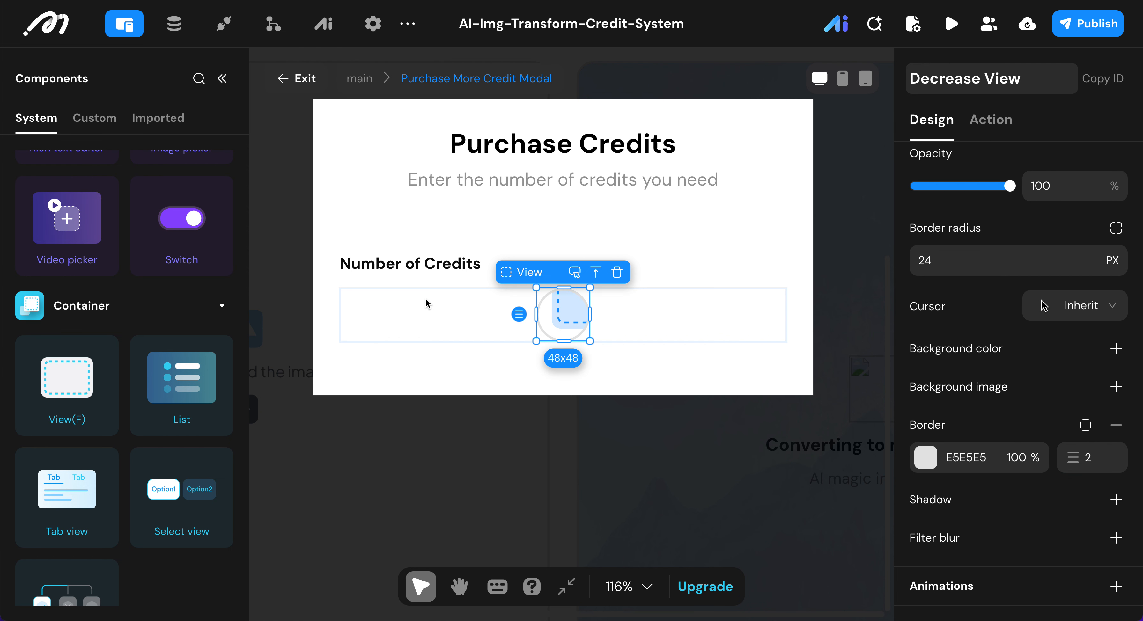
- Add an Image component inside the Decrease View and rename it as Decrease Image
{"action": "scroll", "coordinate": [112, 291], "scroll_direction": "up", "scroll_amount": 10}
{"action": "scroll", "coordinate": [67, 466], "scroll_direction": "down", "scroll_amount": 3}
{"action": "scroll", "coordinate": [67, 466], "scroll_direction": "up", "scroll_amount": 3}
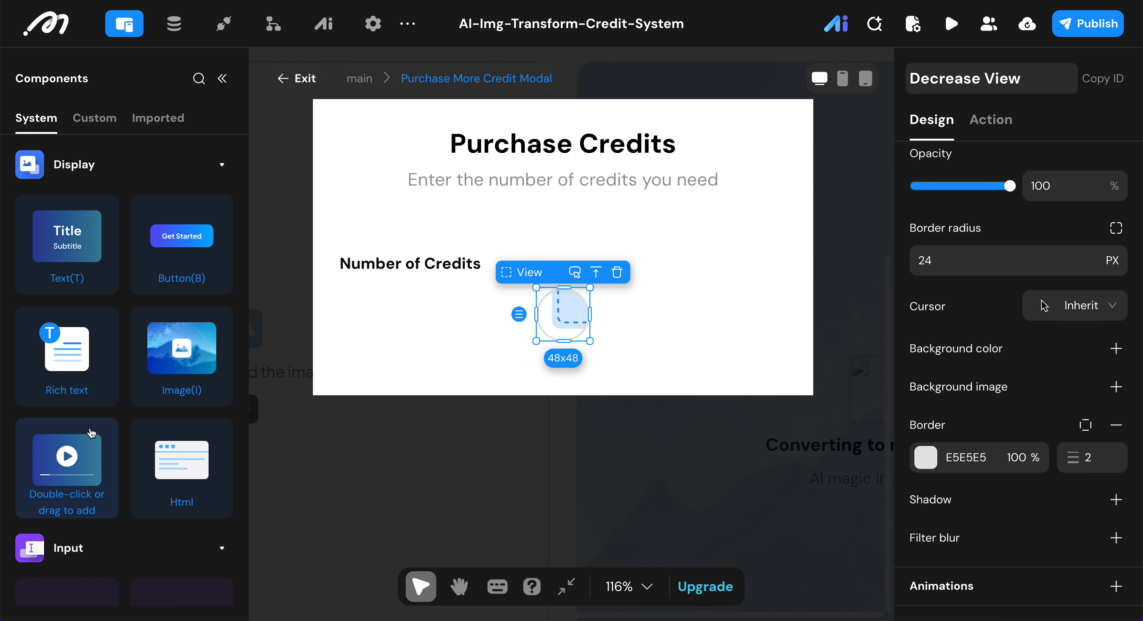
{"action": "double_click", "coordinate": [187, 340]}
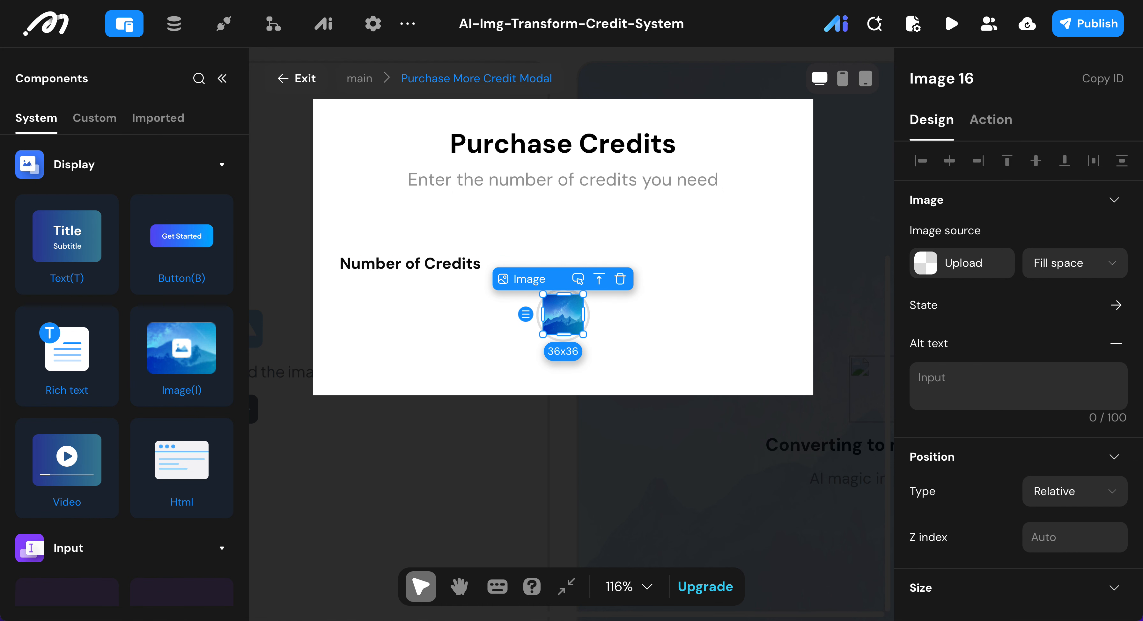
{"action": "left_click", "coordinate": [1019, 79]}
{"action": "key", "text": "BackSpace"}
{"action": "key", "text": "BackSpace"}
{"action": "key", "text": "BackSpace"}
{"action": "type", "text": "De"}
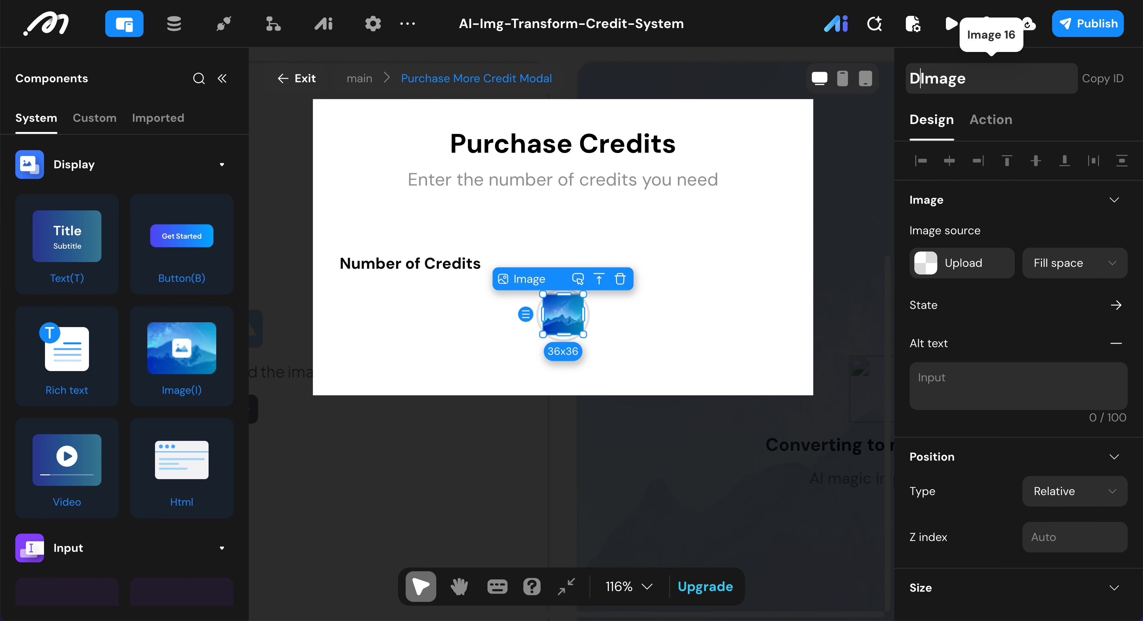
{"action": "type", "text": "crease"}
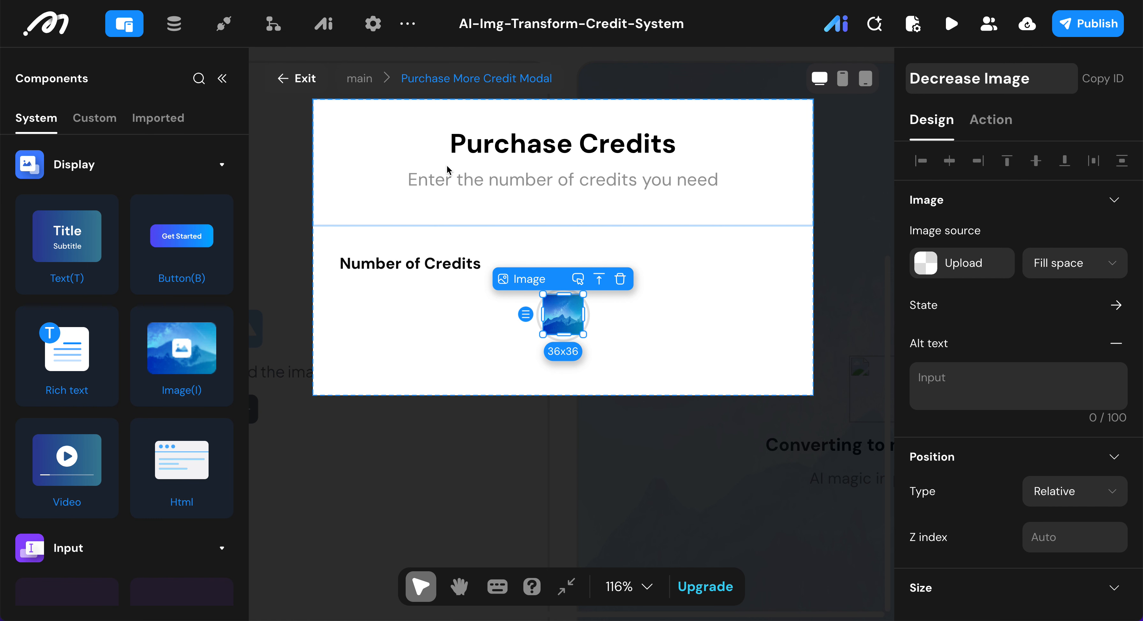
{"action": "key", "text": "Return"}
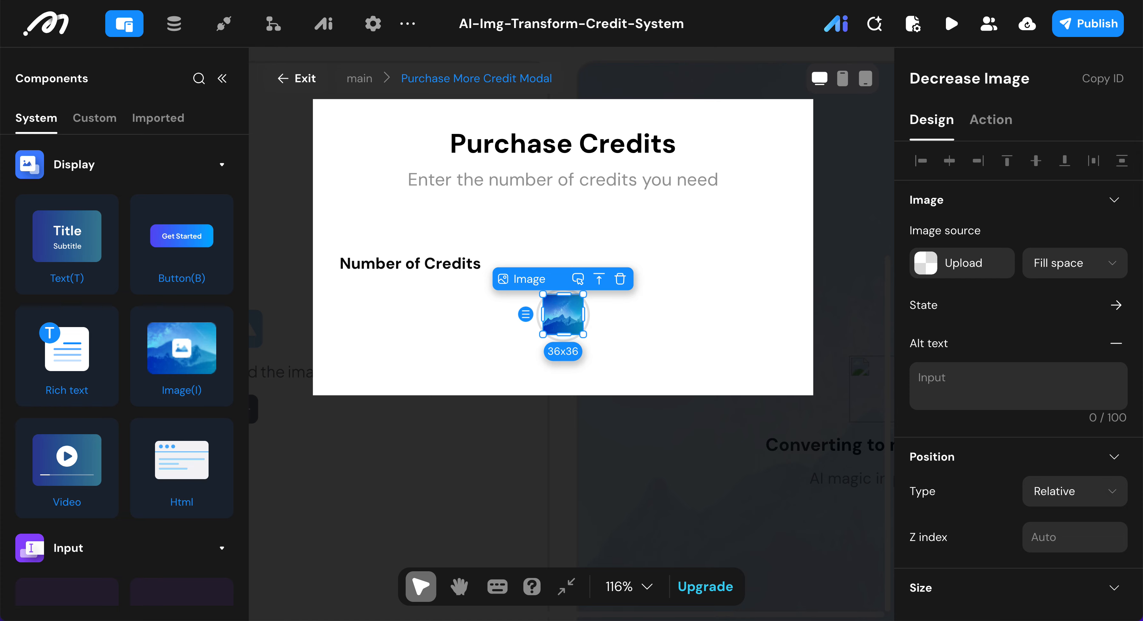
- Resize the Decrease Image to 20 by 20 px
{"action": "scroll", "coordinate": [996, 488], "scroll_direction": "down", "scroll_amount": 7}
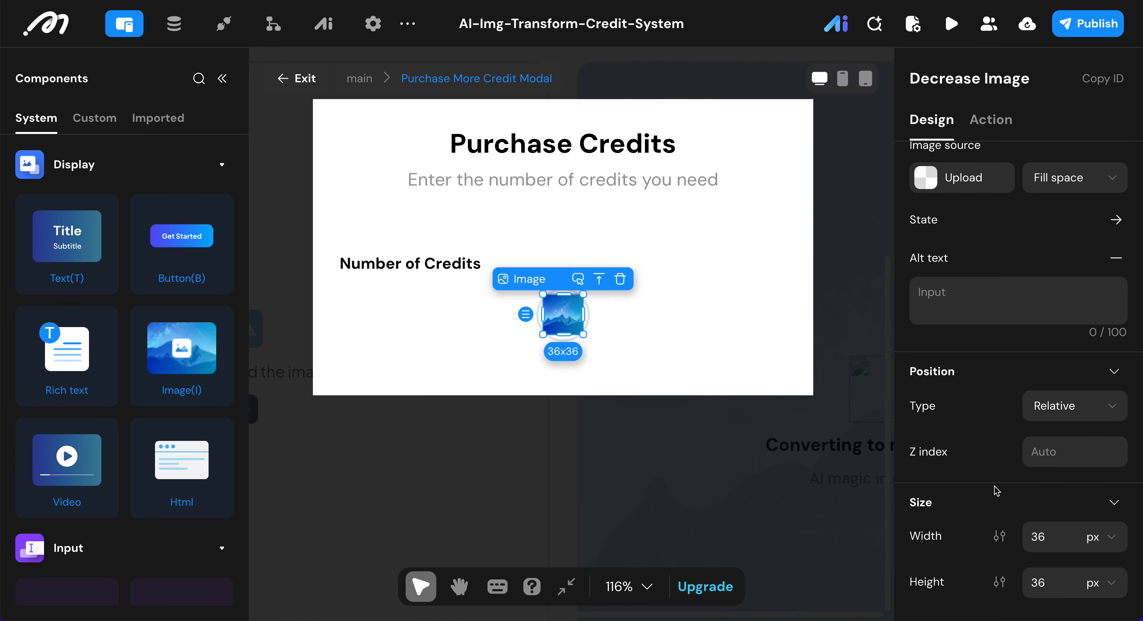
{"action": "left_click", "coordinate": [1056, 308]}
{"action": "type", "text": "2"}
{"action": "double_click", "coordinate": [1047, 352]}
{"action": "type", "text": "20"}
{"action": "left_click", "coordinate": [927, 335]}
{"action": "scroll", "coordinate": [927, 334], "scroll_direction": "down", "scroll_amount": 6}
{"action": "scroll", "coordinate": [927, 335], "scroll_direction": "up", "scroll_amount": 12}
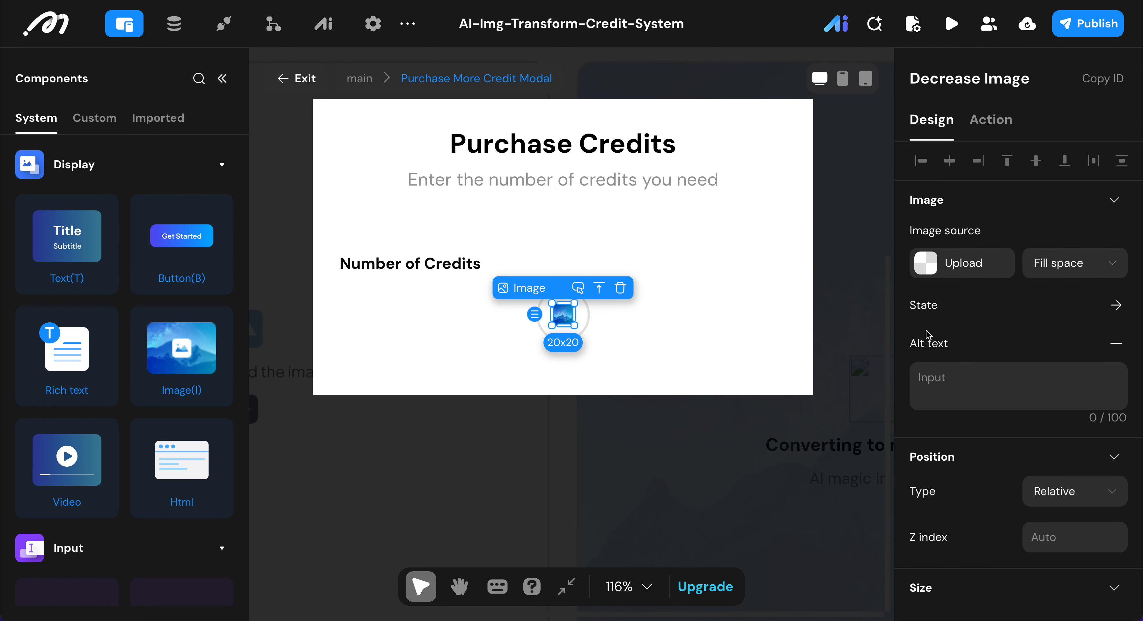
- Upload decrease.svg from the StyleAI folder as the Decrease Image's source
{"action": "left_click", "coordinate": [929, 264]}
{"action": "left_click", "coordinate": [704, 269]}
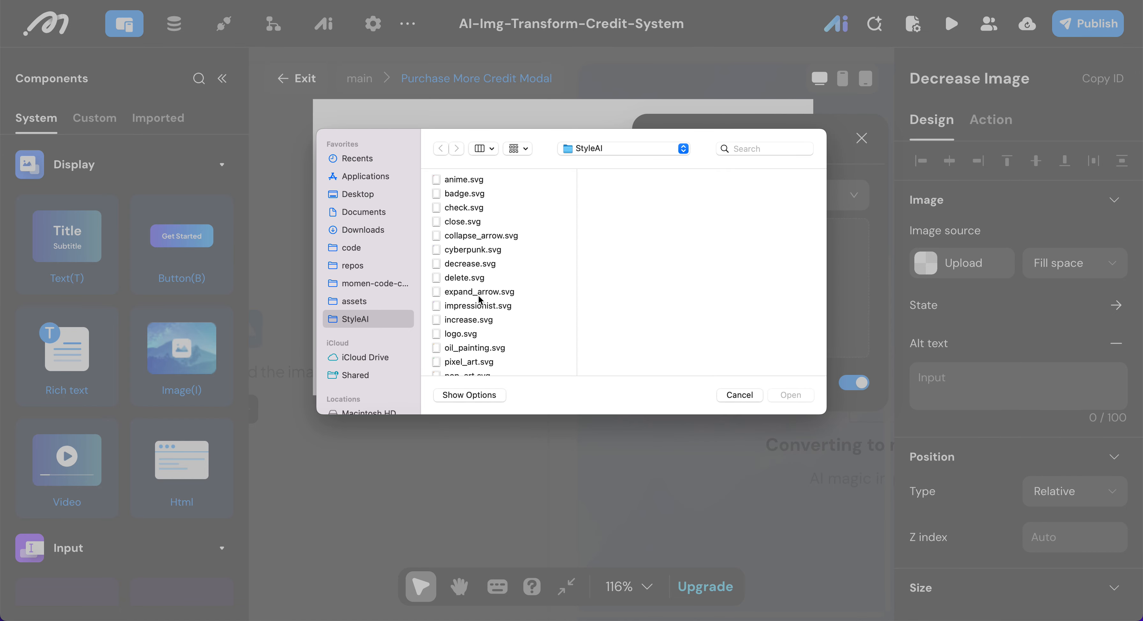
{"action": "left_click", "coordinate": [469, 265]}
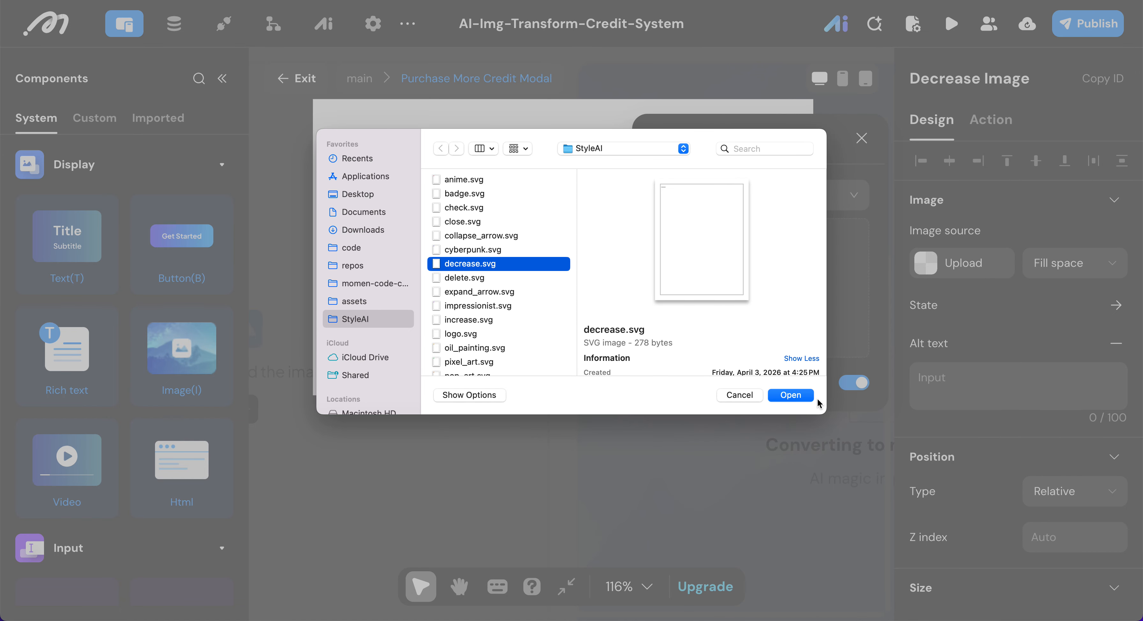
{"action": "left_click", "coordinate": [802, 397]}
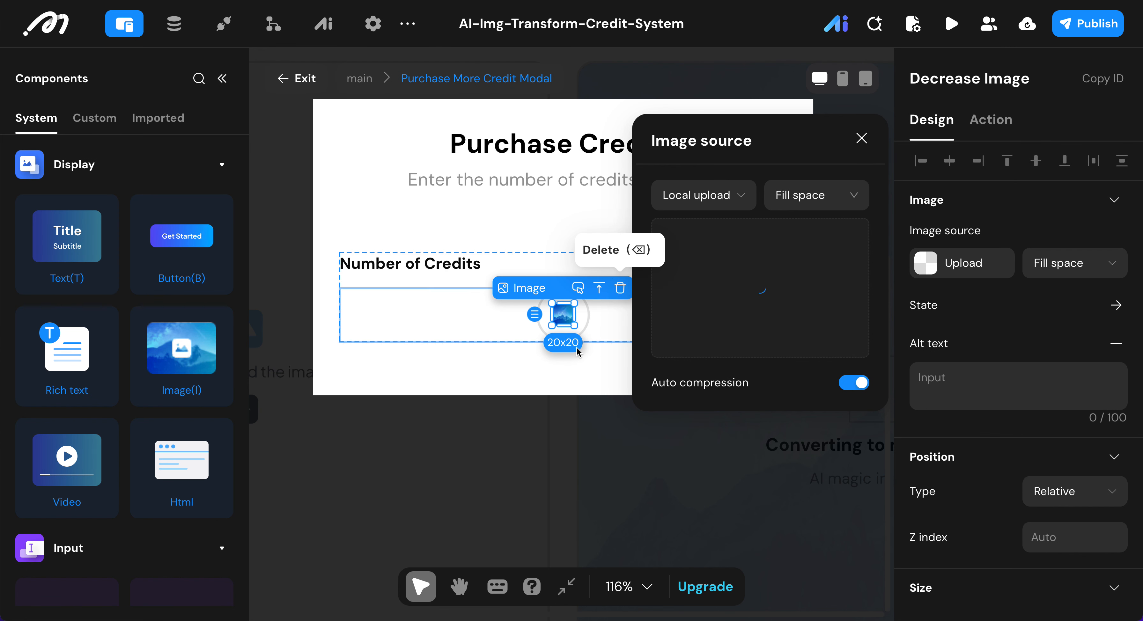
{"action": "left_click", "coordinate": [597, 325]}
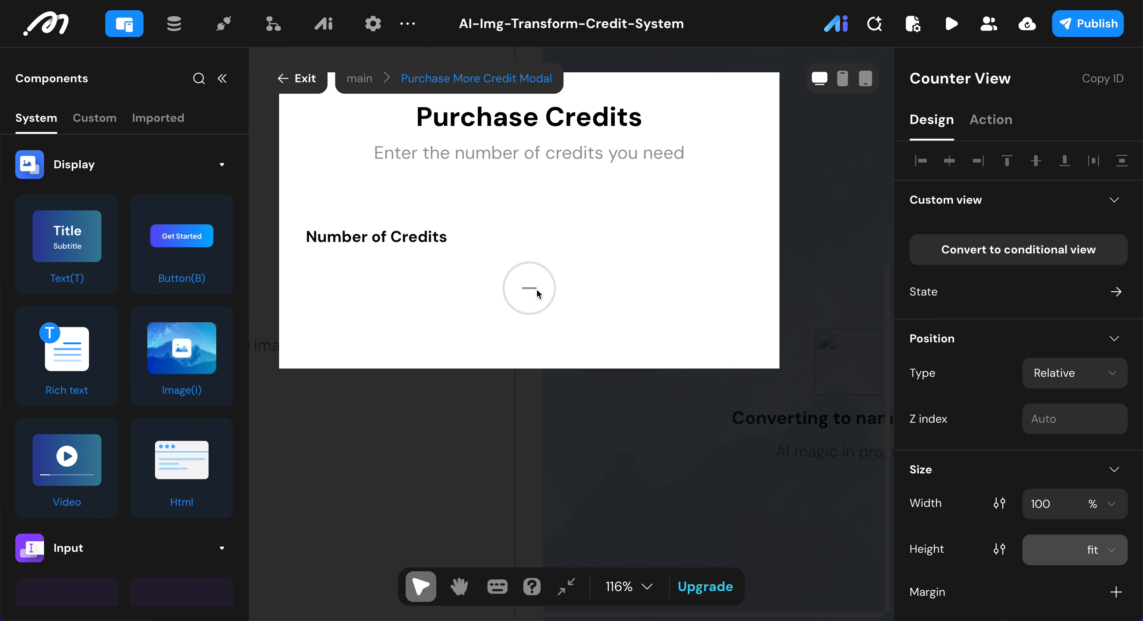
- Copy the Decrease View and paste the duplicate into the Counter View
{"action": "left_click", "coordinate": [538, 292]}
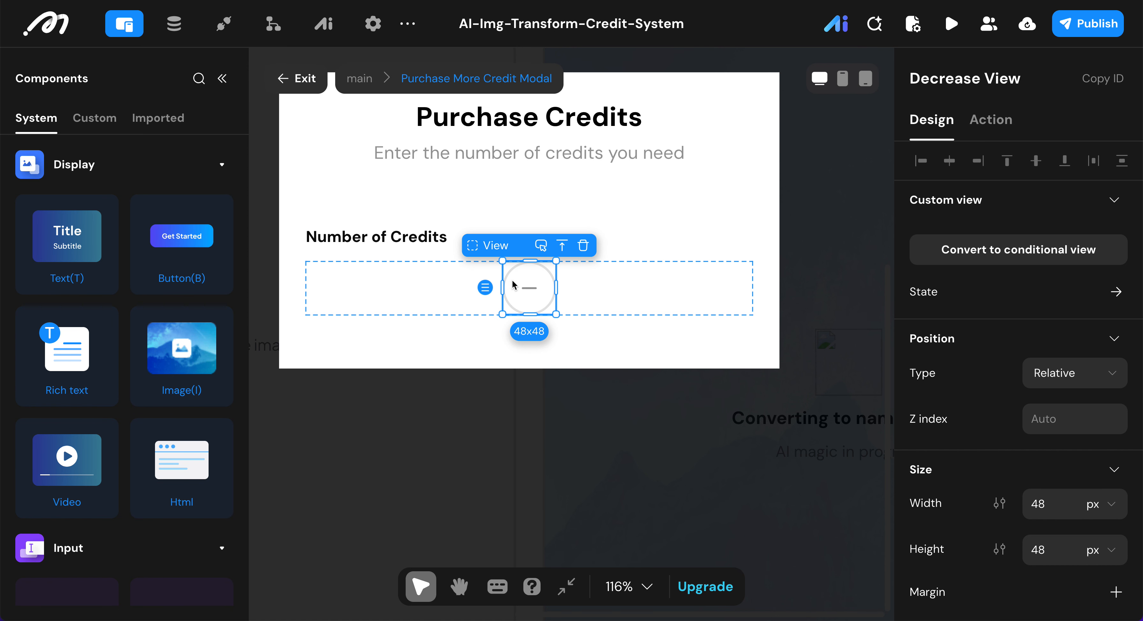
{"action": "key", "text": "ctrl+c"}
{"action": "left_click", "coordinate": [611, 290]}
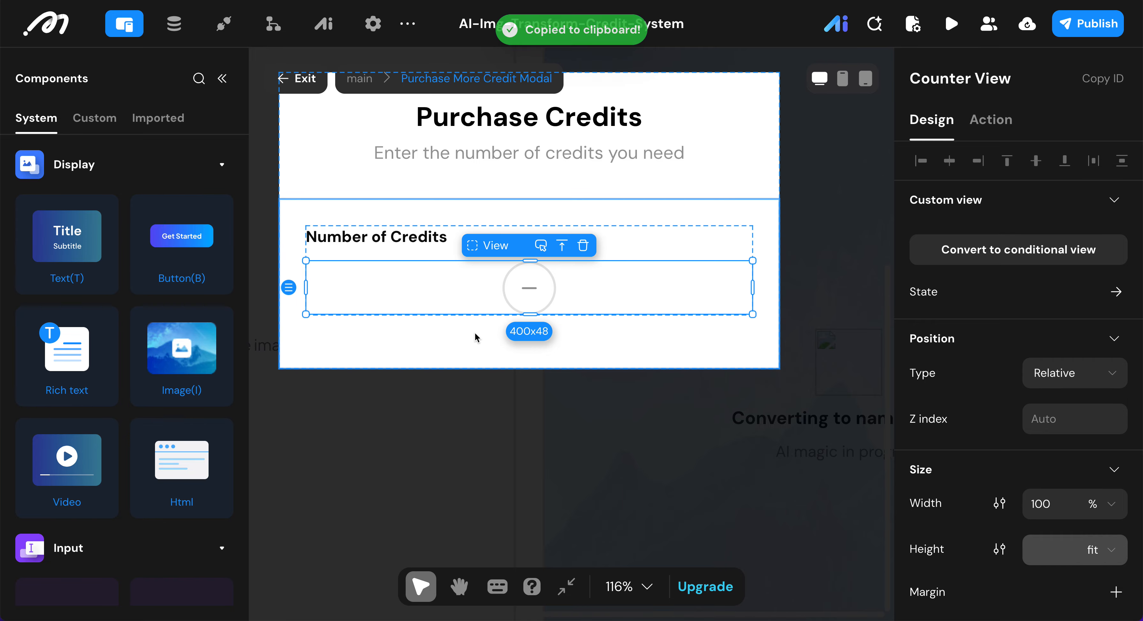
{"action": "key", "text": "ctrl+v"}
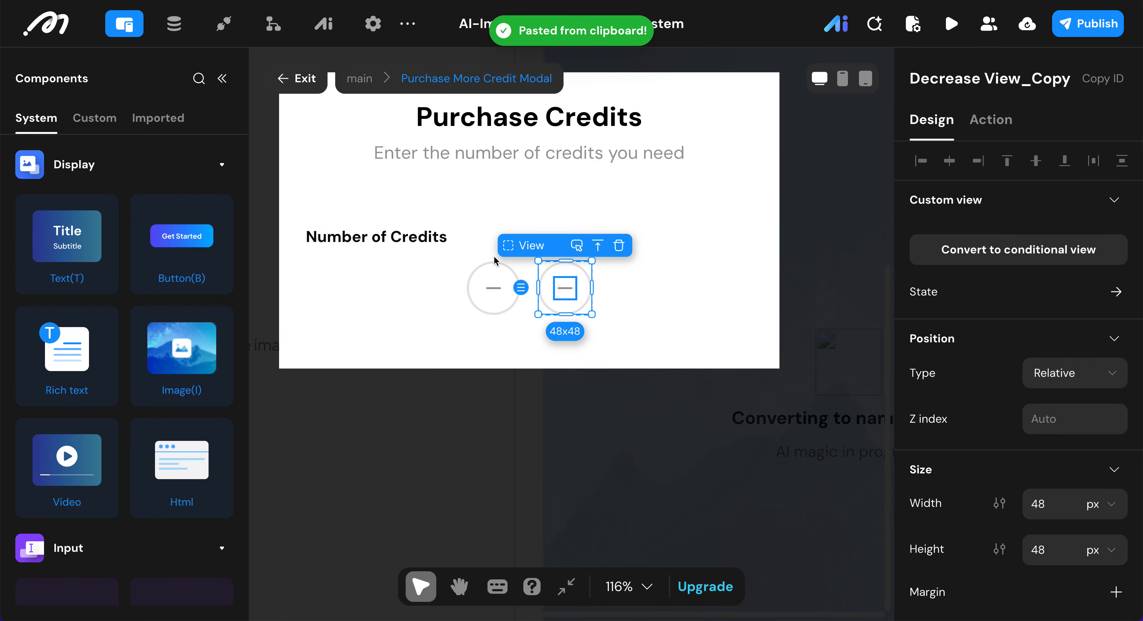
- Rename the duplicated Decrease View as Increase View
{"action": "left_click", "coordinate": [222, 78]}
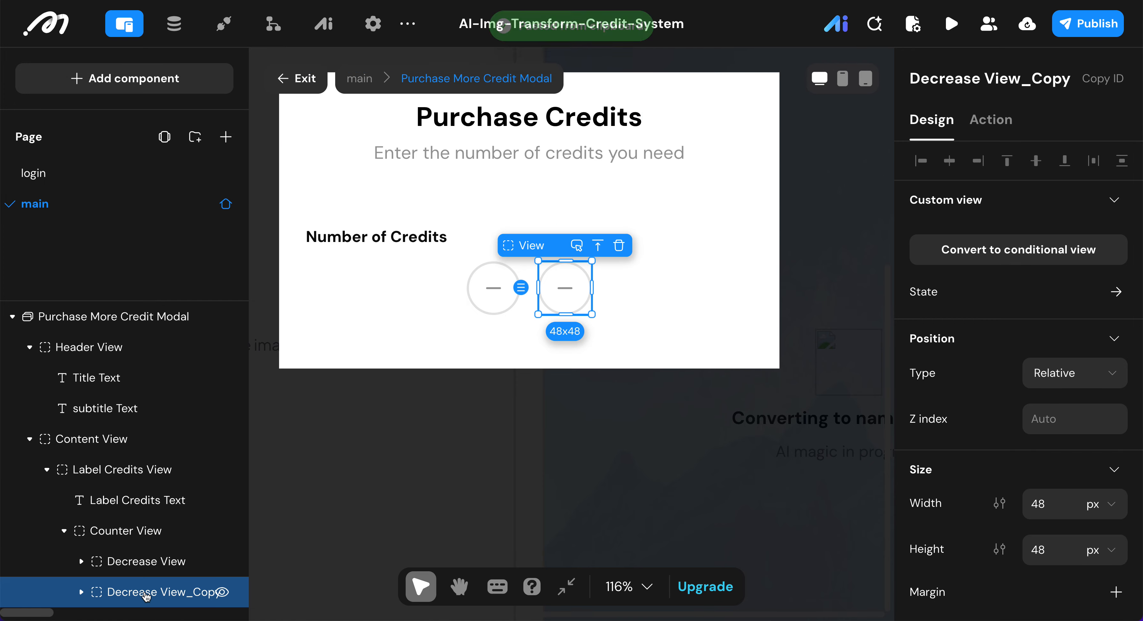
{"action": "double_click", "coordinate": [942, 83]}
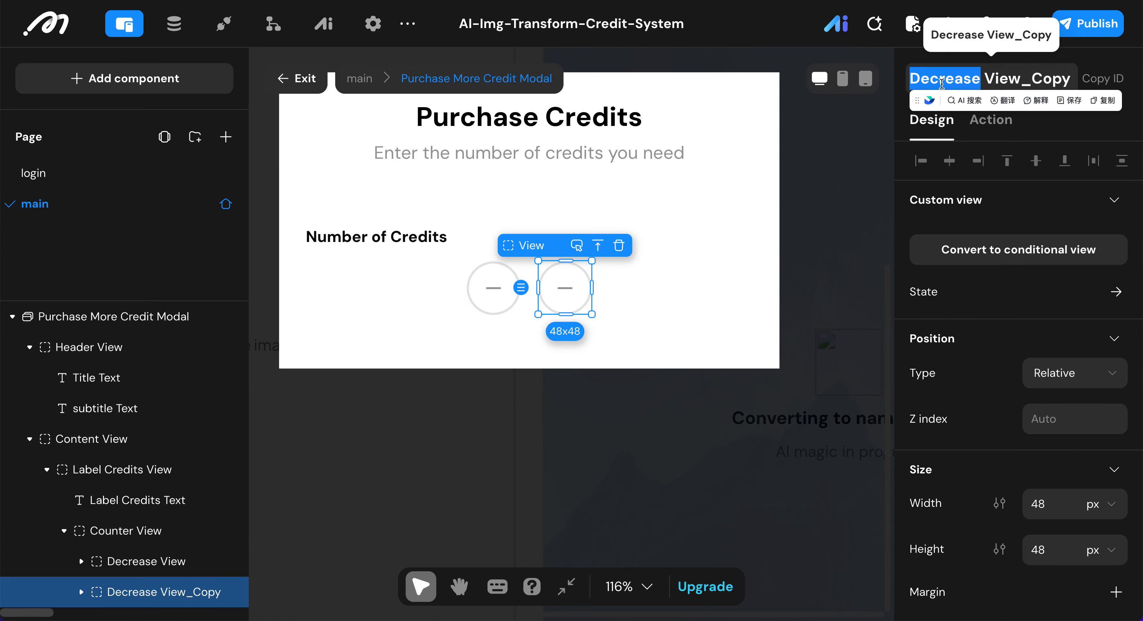
{"action": "left_click", "coordinate": [931, 79]}
{"action": "key", "text": "BackSpace"}
{"action": "key", "text": "BackSpace"}
{"action": "type", "text": "In"}
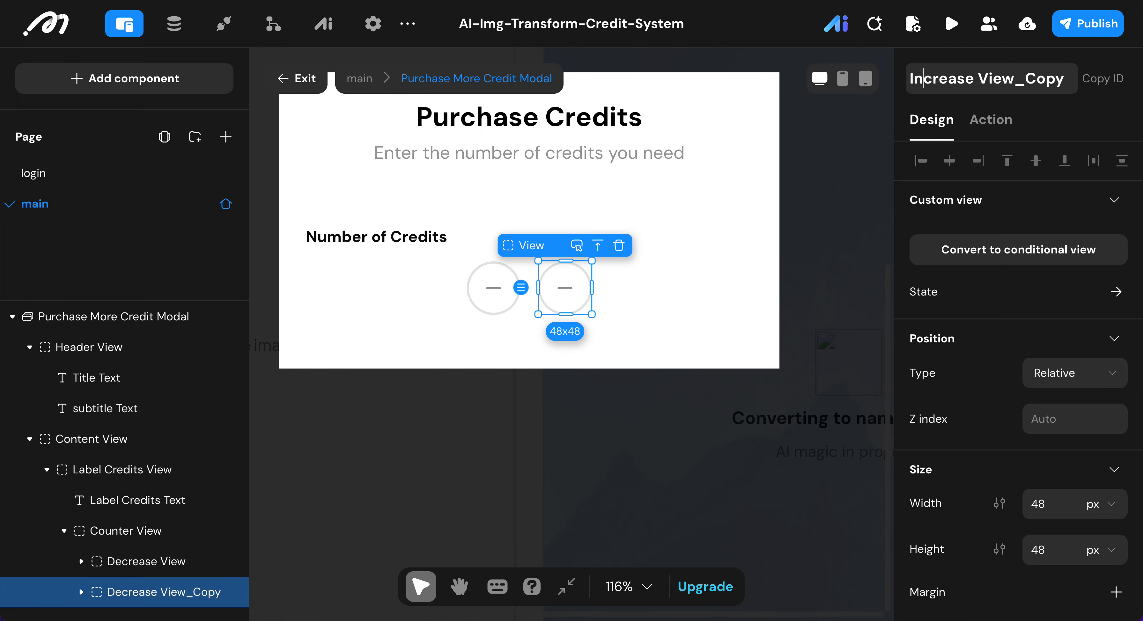
{"action": "key", "text": "super+Right"}
{"action": "left_click", "coordinate": [1016, 81], "text": "shift"}
{"action": "key", "text": "BackSpace"}
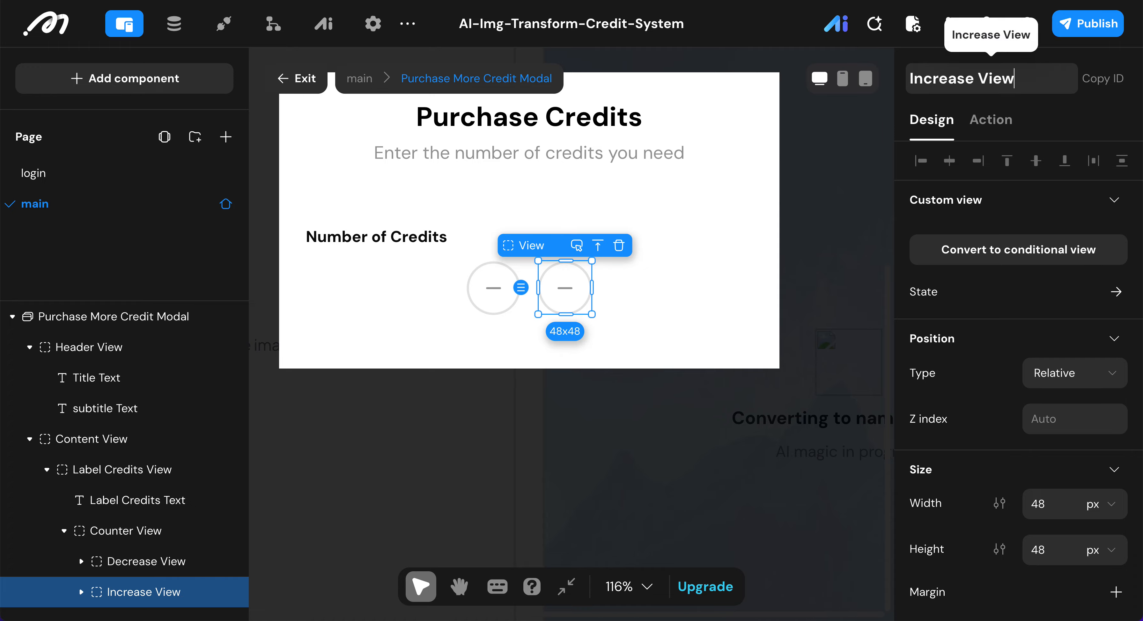
- Rename the image inside the Increase View as Increase Image
{"action": "left_click", "coordinate": [81, 592]}
{"action": "scroll", "coordinate": [161, 608], "scroll_direction": "down", "scroll_amount": 1}
{"action": "left_click", "coordinate": [161, 612]}
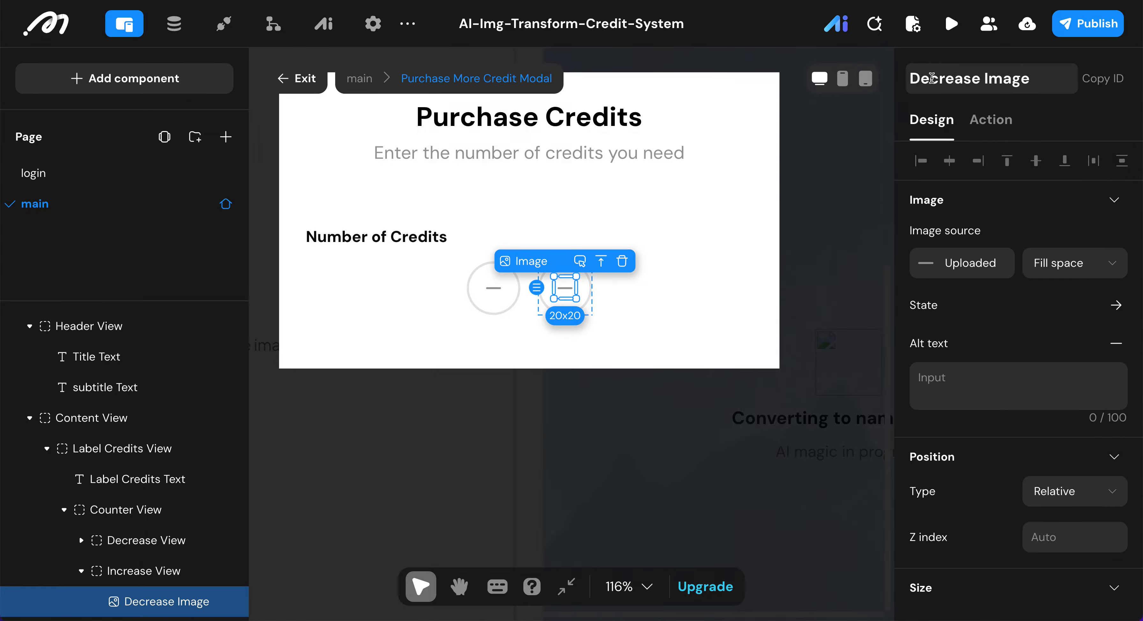
{"action": "left_click_drag", "start_coordinate": [930, 79], "coordinate": [909, 79]}
{"action": "key", "text": "BackSpace"}
{"action": "type", "text": "IN"}
{"action": "key", "text": "BackSpace"}
{"action": "type", "text": "n"}
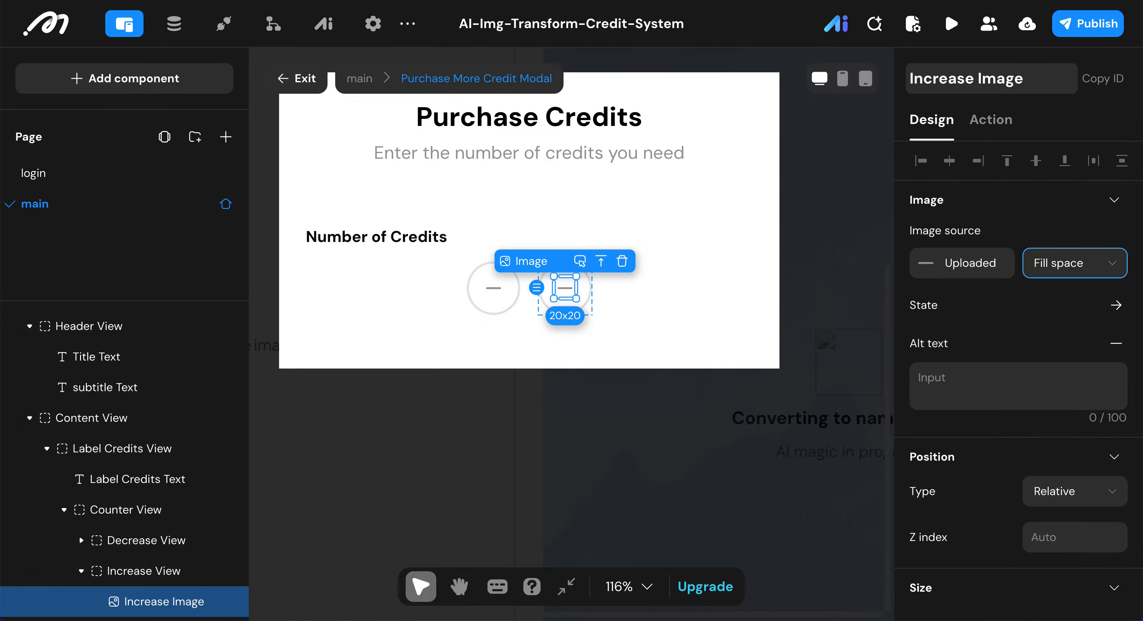
- Replace the Increase Image's source with the local file increase.svg
{"action": "left_click", "coordinate": [921, 260]}
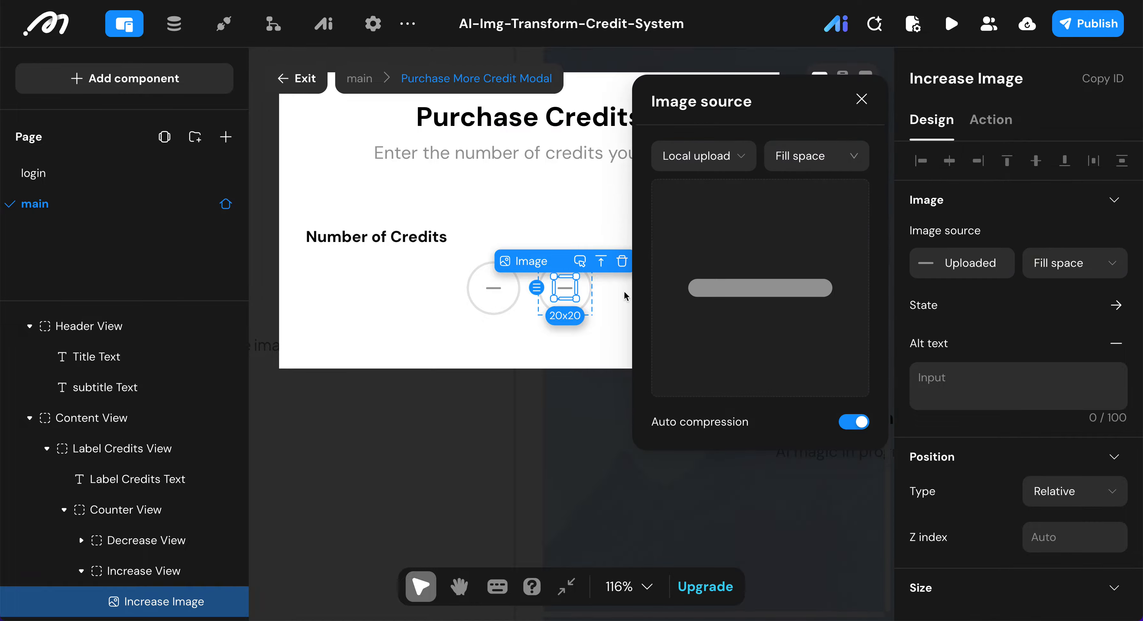
{"action": "left_click", "coordinate": [734, 319]}
{"action": "scroll", "coordinate": [461, 352], "scroll_direction": "down", "scroll_amount": 3}
{"action": "scroll", "coordinate": [464, 351], "scroll_direction": "up", "scroll_amount": 3}
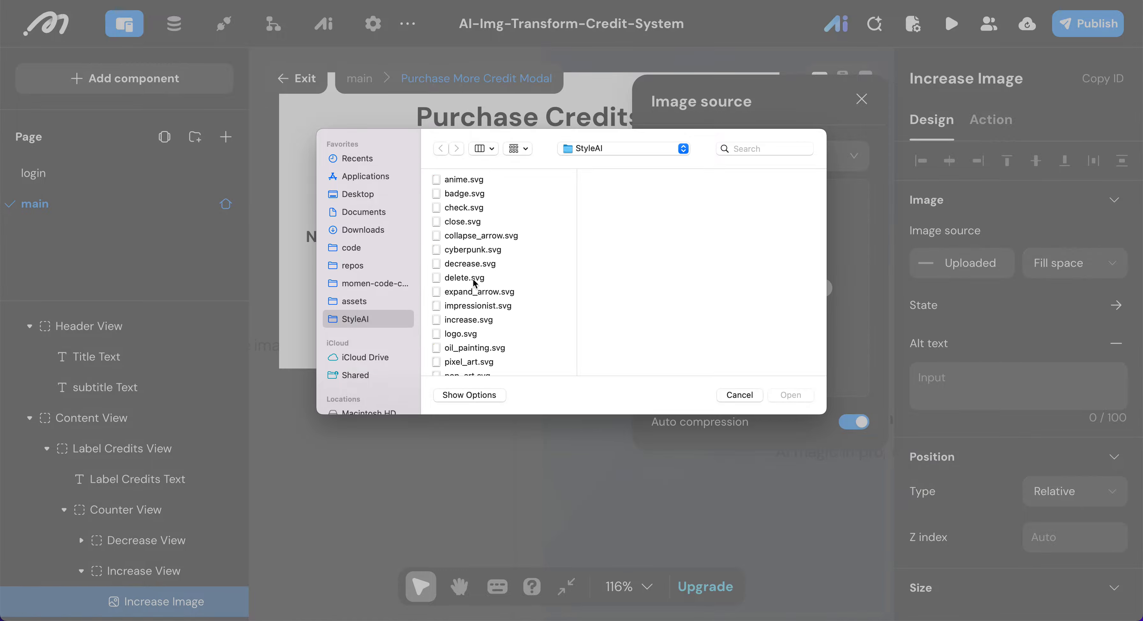
{"action": "left_click", "coordinate": [473, 320]}
{"action": "left_click", "coordinate": [801, 395]}
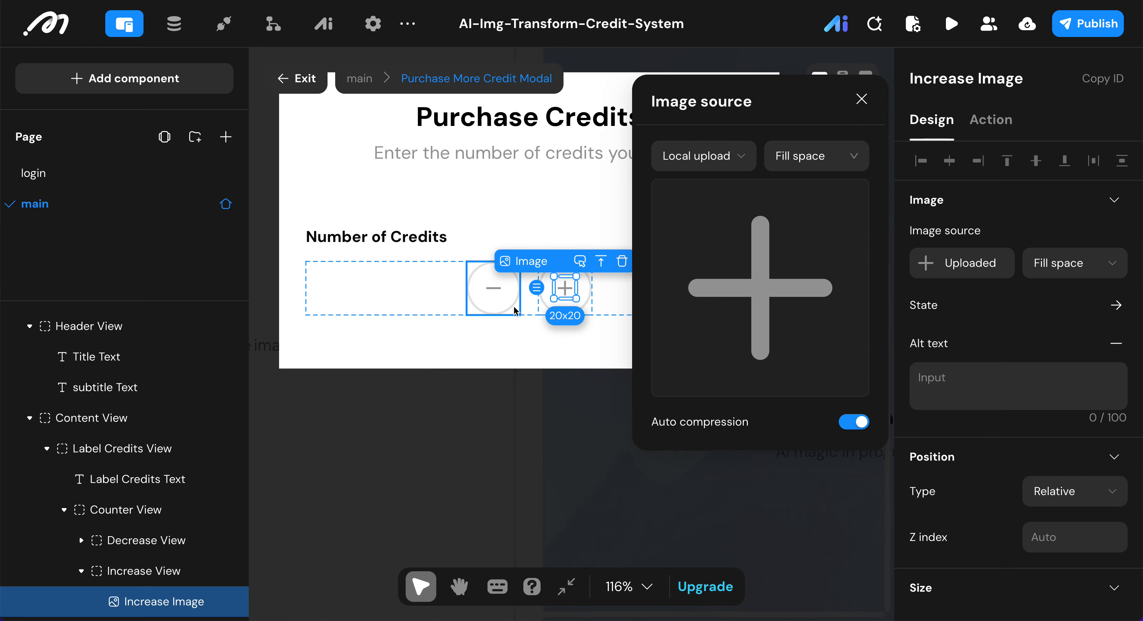
- Add a Text input to the Counter View and place it between the Decrease View and the Increase View
{"action": "left_click", "coordinate": [528, 310]}
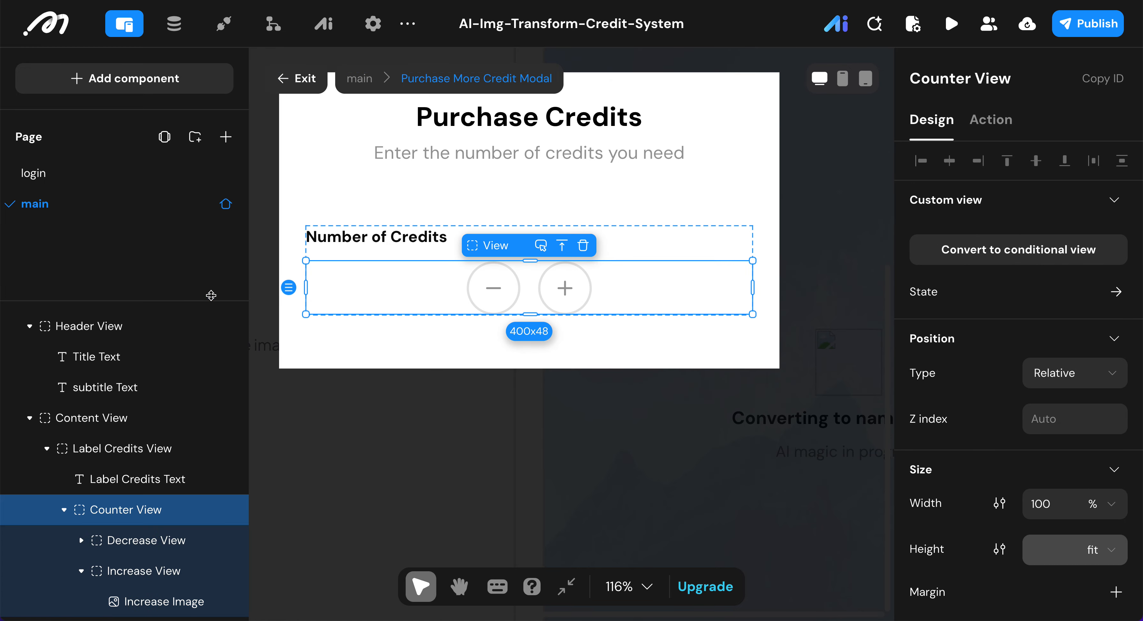
{"action": "left_click", "coordinate": [162, 82]}
{"action": "scroll", "coordinate": [137, 518], "scroll_direction": "down", "scroll_amount": 6}
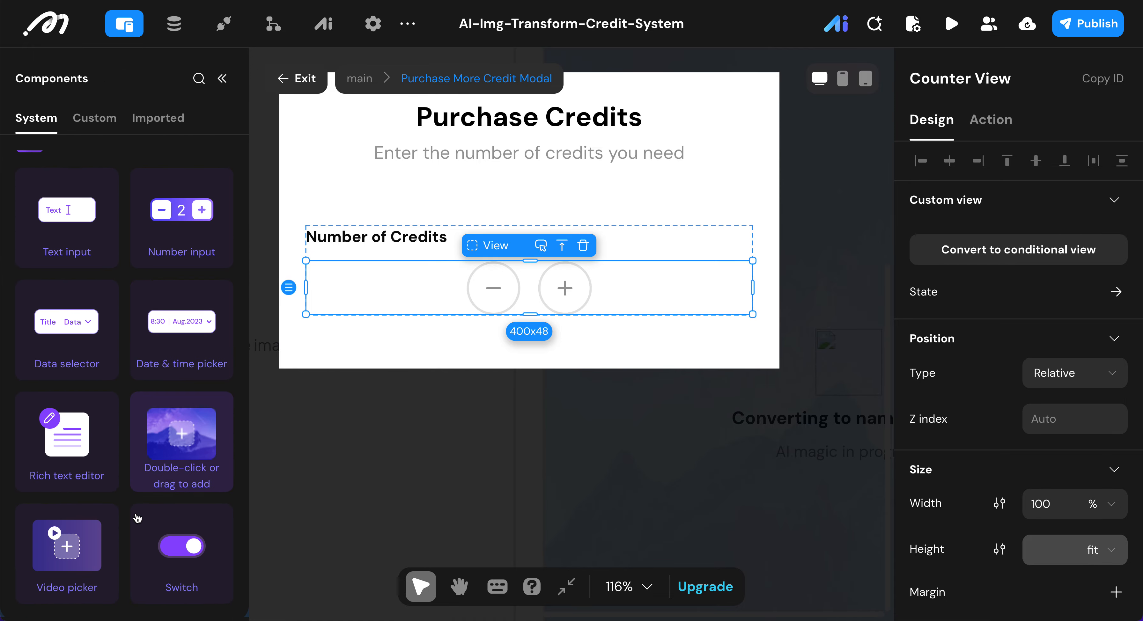
{"action": "scroll", "coordinate": [105, 367], "scroll_direction": "up", "scroll_amount": 2}
{"action": "double_click", "coordinate": [75, 313]}
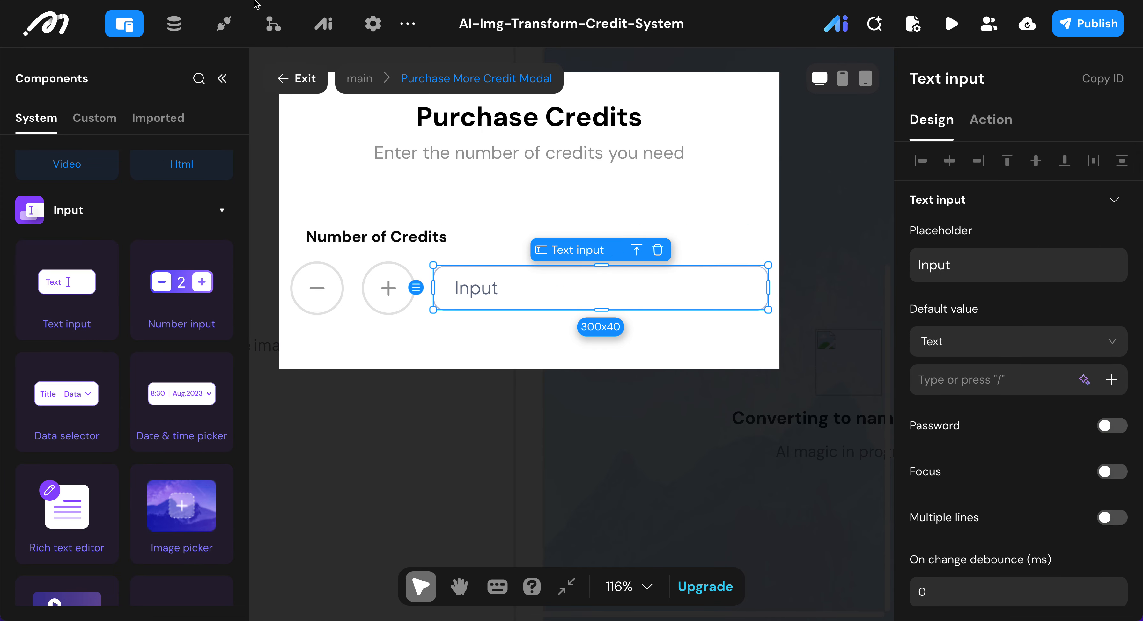
{"action": "left_click", "coordinate": [222, 78]}
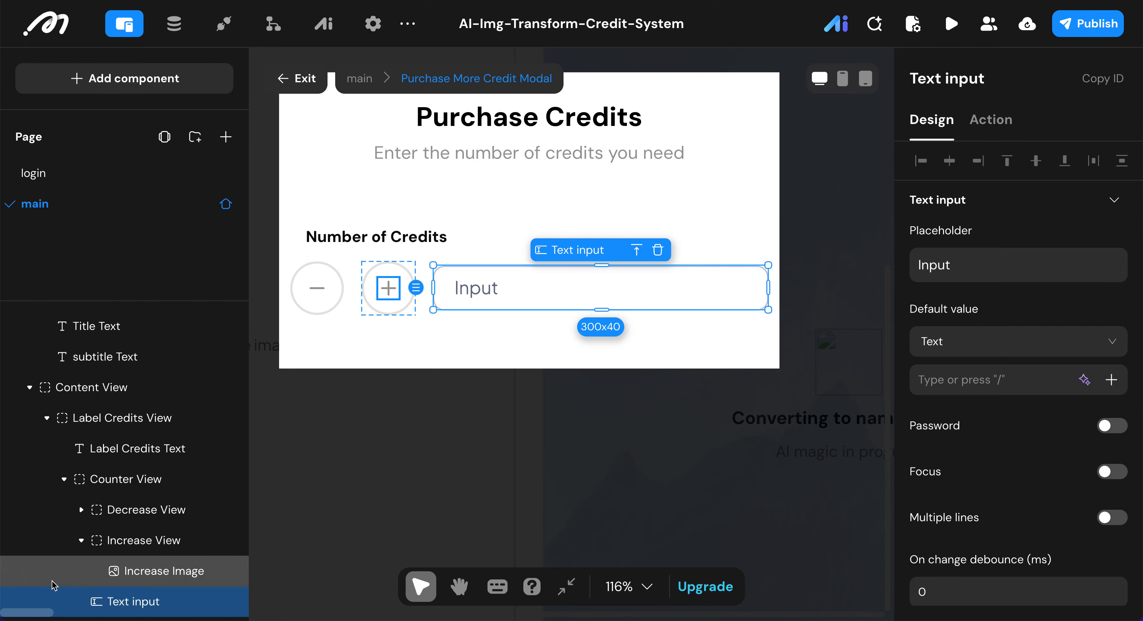
{"action": "left_click", "coordinate": [80, 542]}
{"action": "left_click_drag", "start_coordinate": [120, 613], "coordinate": [118, 577]}
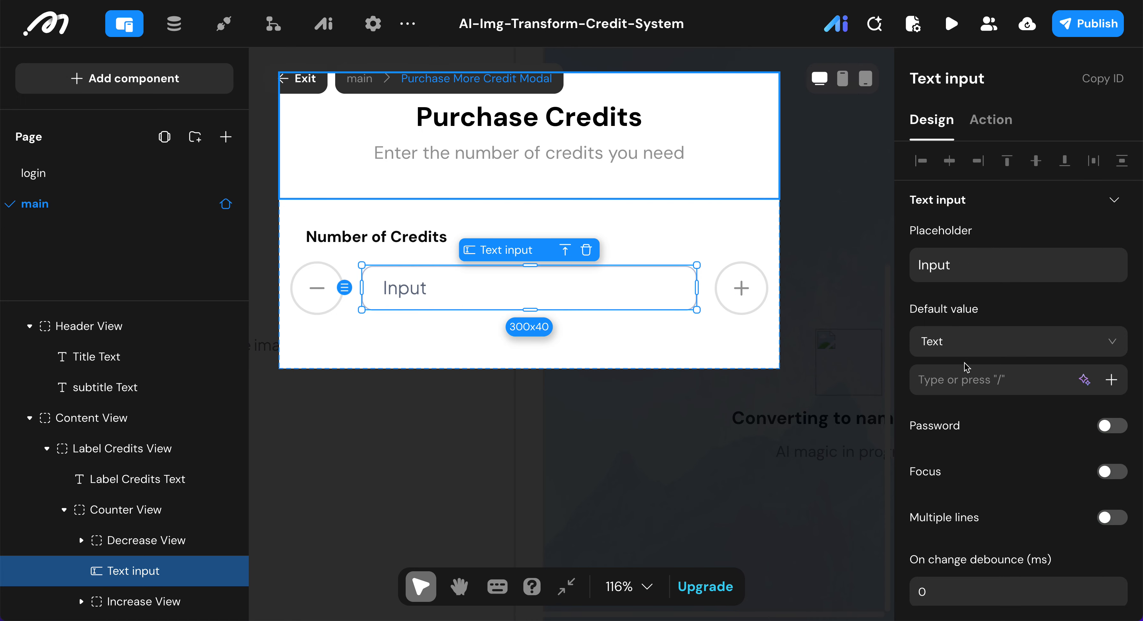
- Set the Text input's default value to type Bigint with a value of 50
{"action": "left_click", "coordinate": [970, 348]}
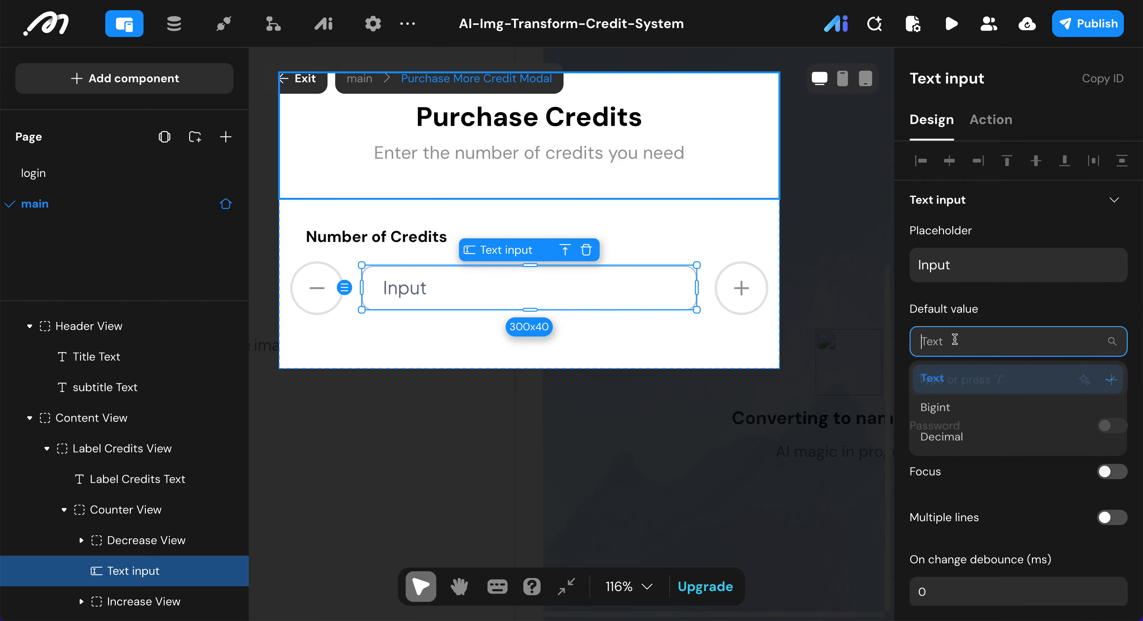
{"action": "left_click", "coordinate": [944, 425]}
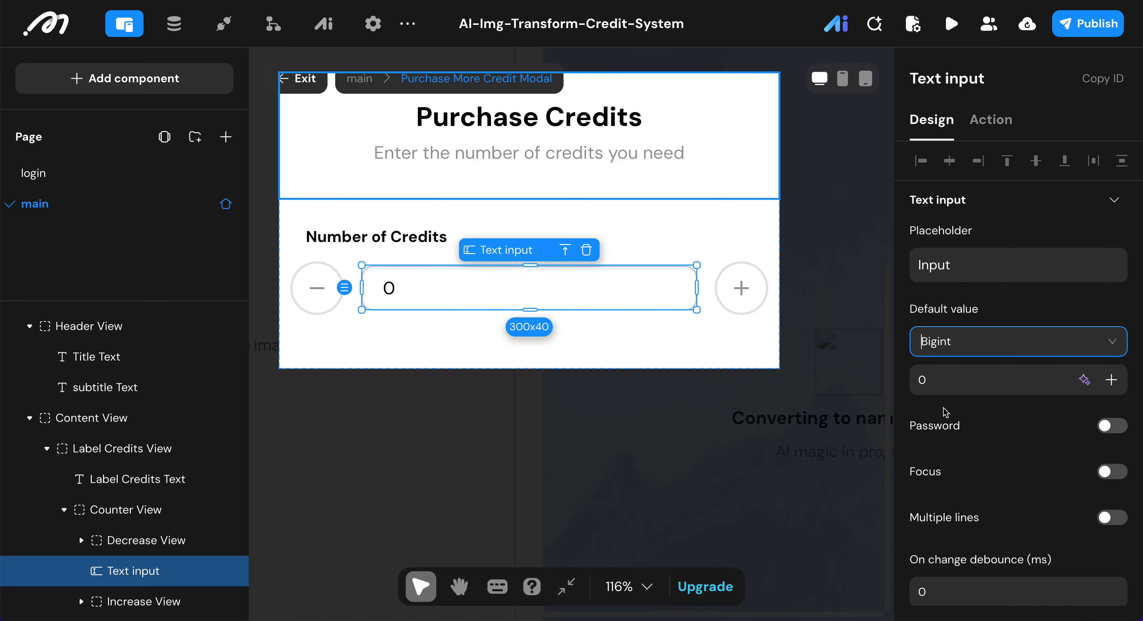
{"action": "left_click", "coordinate": [945, 378]}
{"action": "key", "text": "BackSpace"}
{"action": "type", "text": "50"}
{"action": "left_click", "coordinate": [953, 417]}
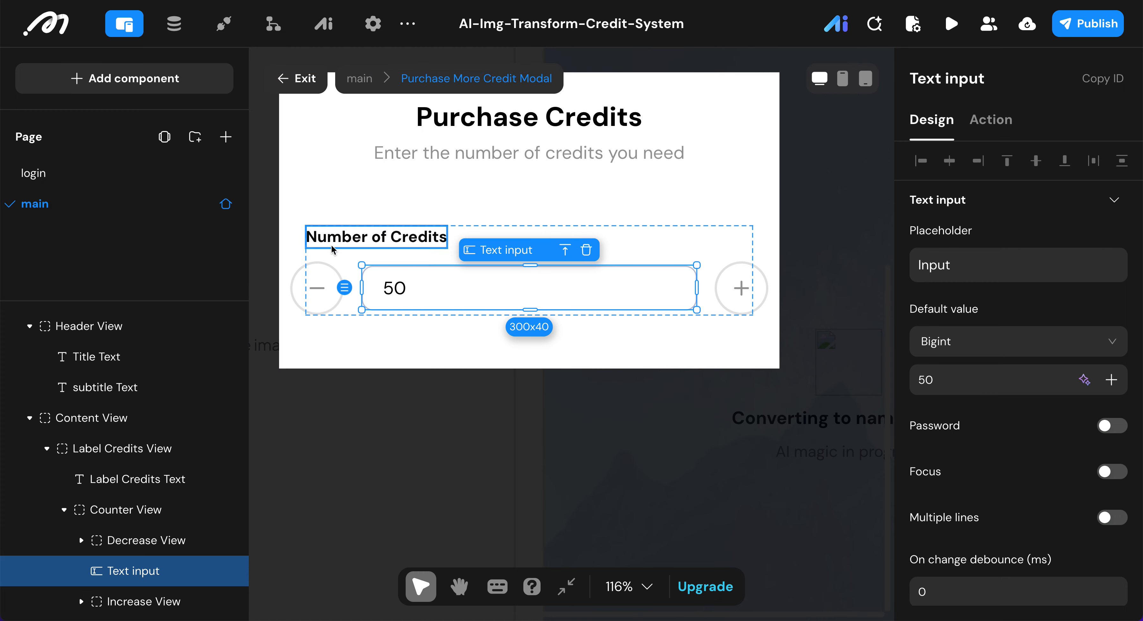
- Resize the Text input to 128 px wide and 64 px high
{"action": "scroll", "coordinate": [1043, 433], "scroll_direction": "down", "scroll_amount": 10}
{"action": "left_click", "coordinate": [1047, 341]}
{"action": "type", "text": "128"}
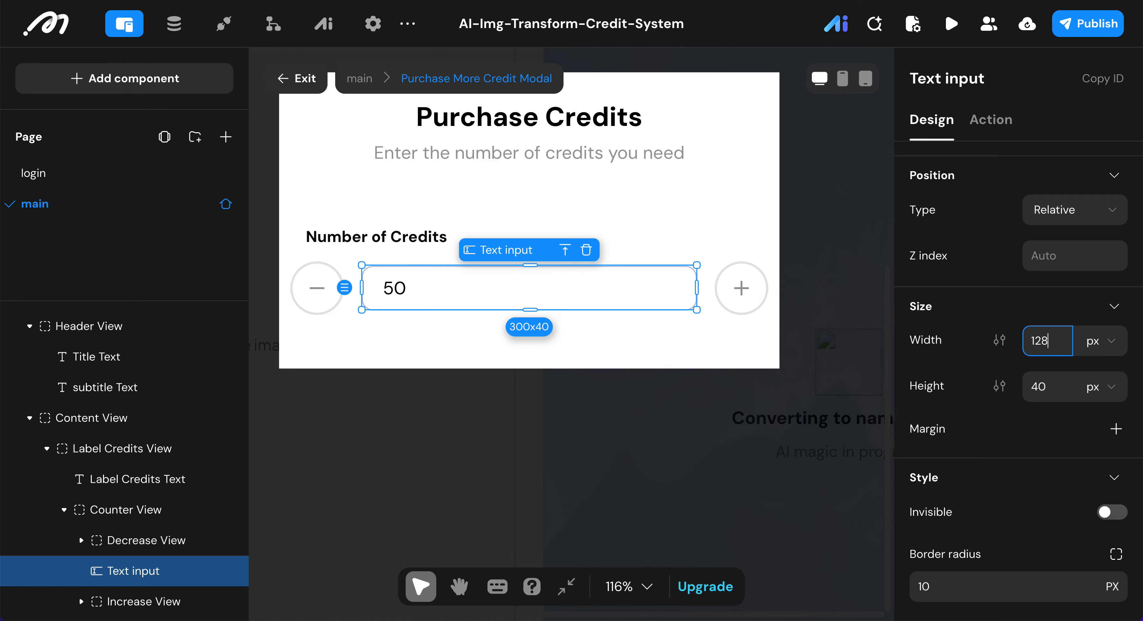
{"action": "left_click", "coordinate": [1061, 394]}
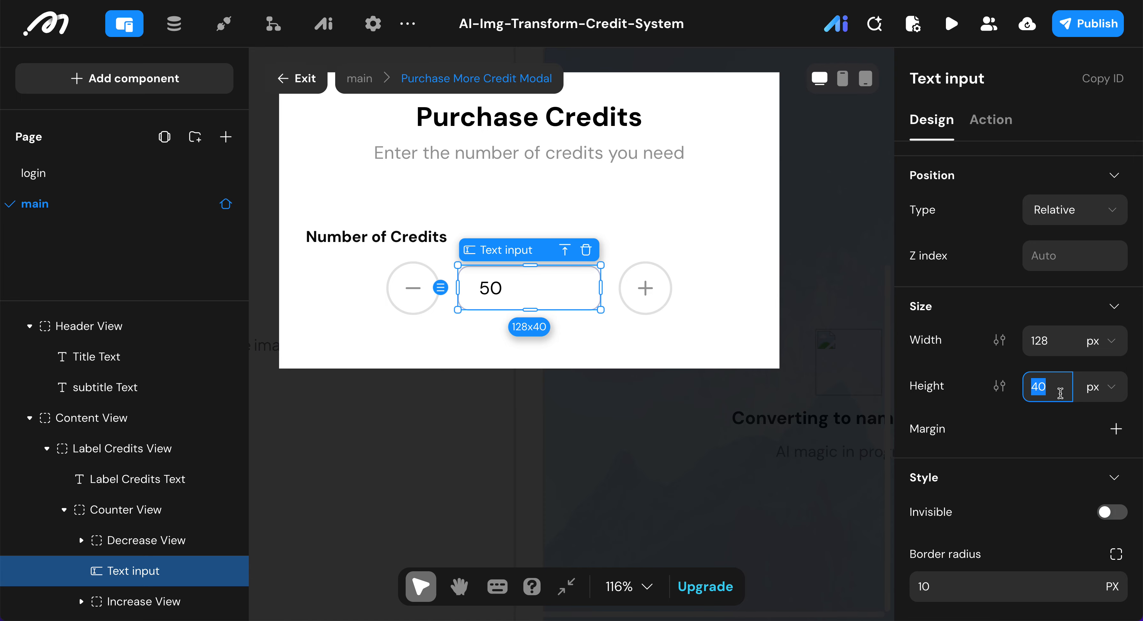
{"action": "type", "text": "6"}
{"action": "key", "text": "Return"}
- Give the Text input a border radius of 14 and remove its background color
{"action": "scroll", "coordinate": [1008, 429], "scroll_direction": "down", "scroll_amount": 6}
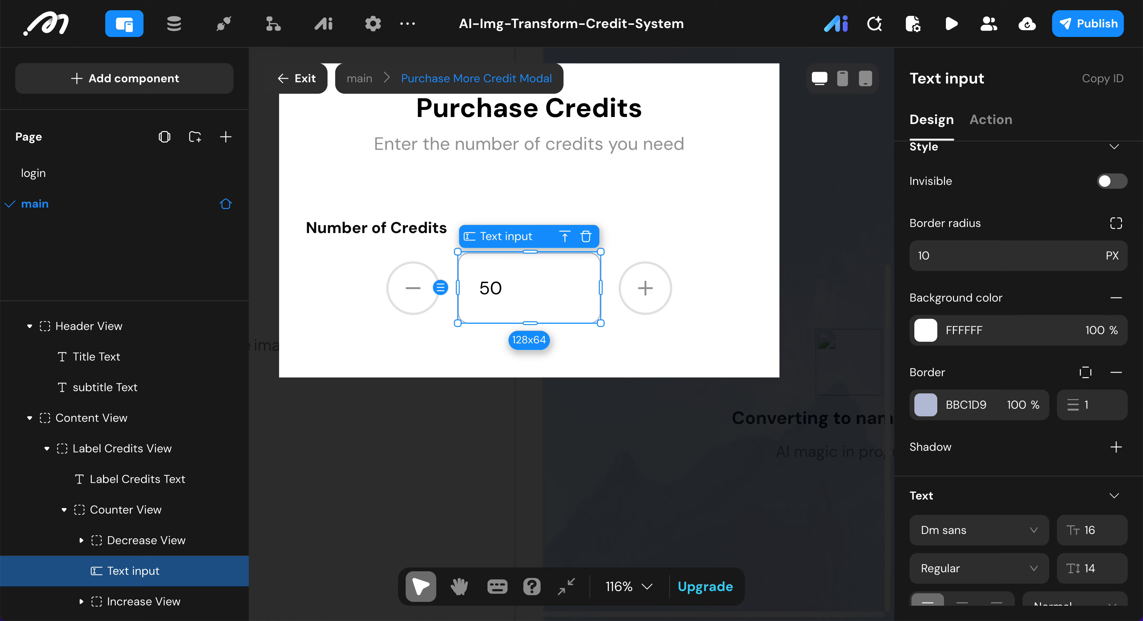
{"action": "left_click", "coordinate": [948, 256]}
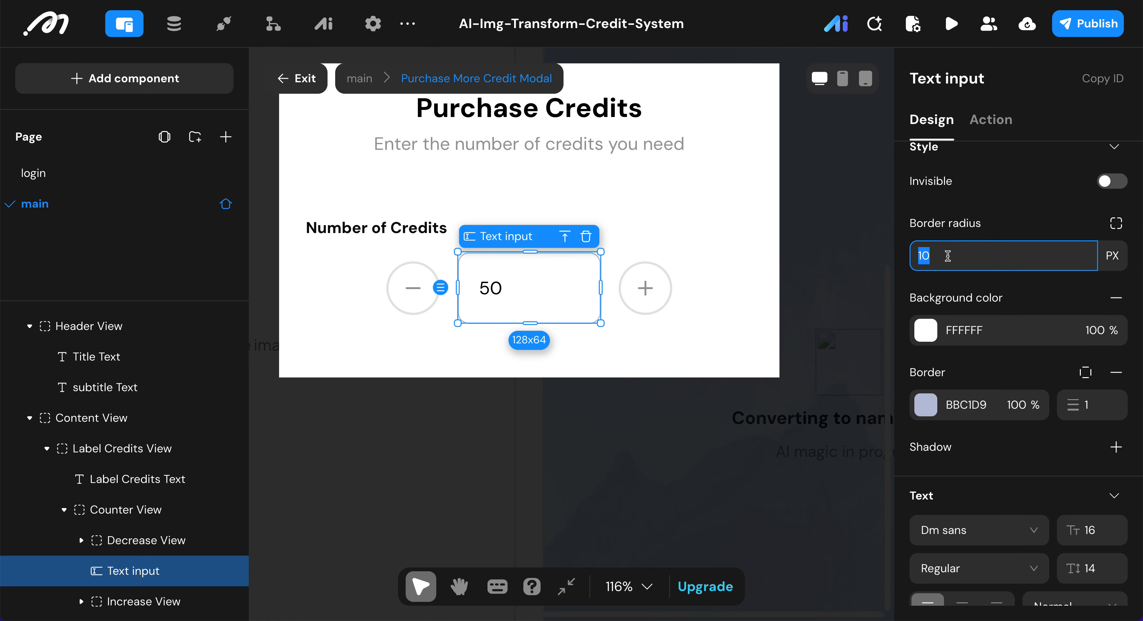
{"action": "type", "text": "14"}
{"action": "left_click", "coordinate": [1116, 297]}
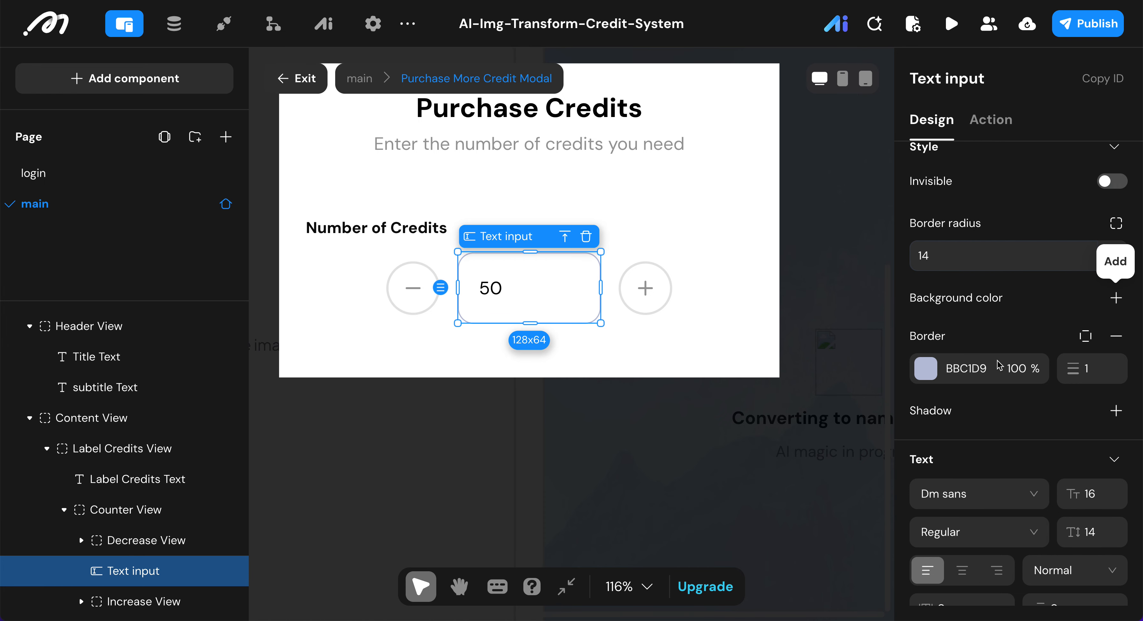
- Change the Text input's border color to E5E5E5 and its thickness to 2
{"action": "left_click", "coordinate": [935, 374]}
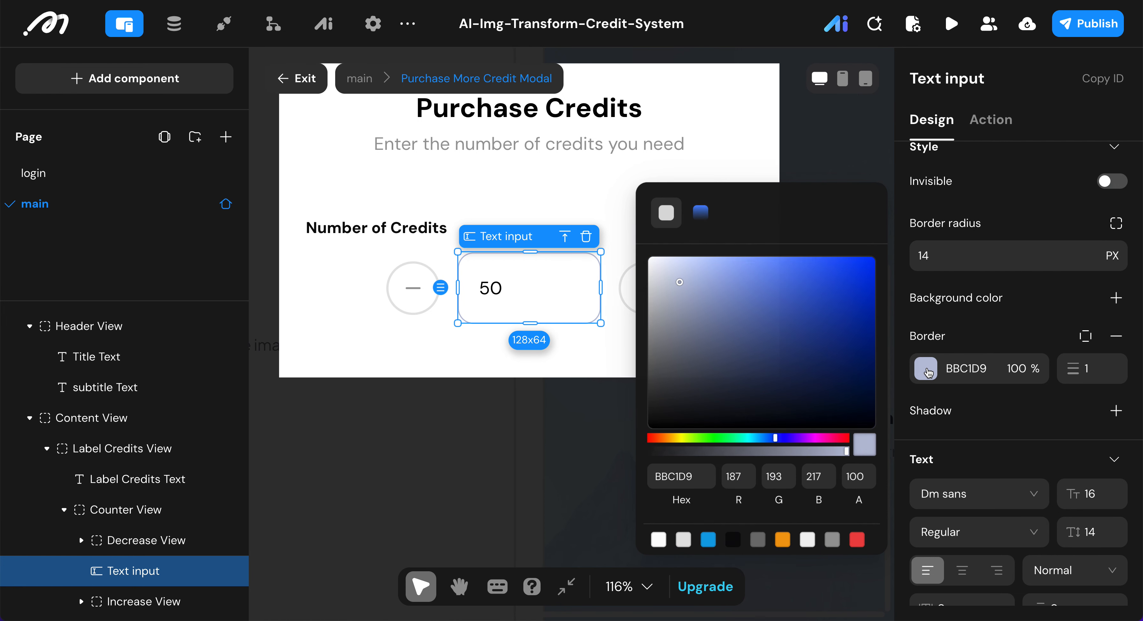
{"action": "left_click", "coordinate": [684, 541]}
{"action": "left_click", "coordinate": [1104, 374]}
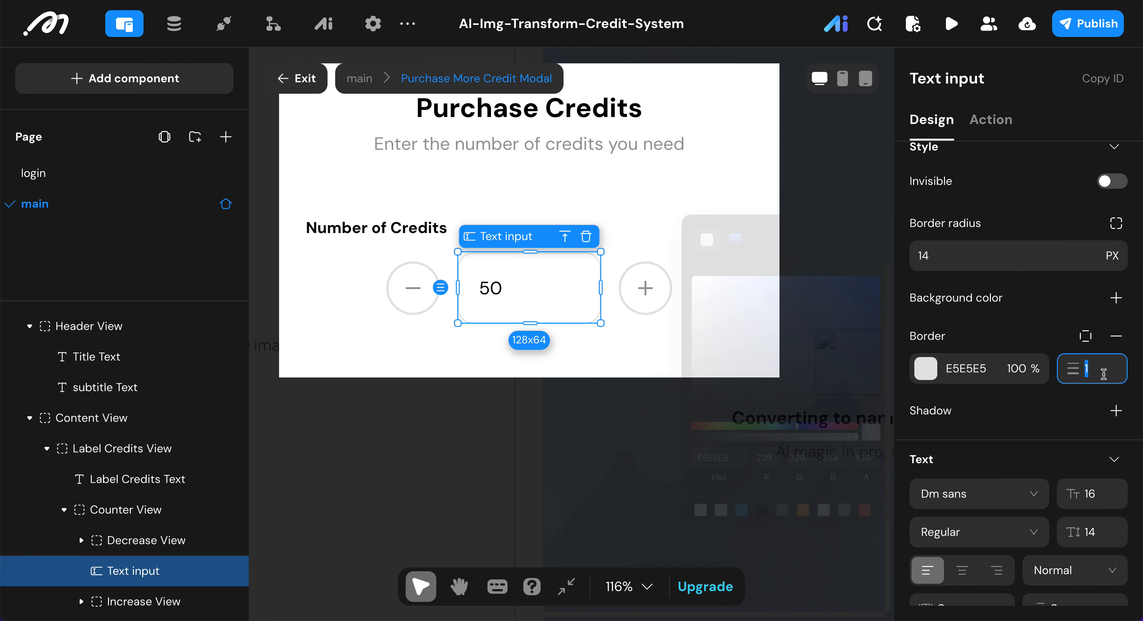
{"action": "type", "text": "2"}
- Set the Text input's font size to 30 and centre-align its text
{"action": "scroll", "coordinate": [1002, 331], "scroll_direction": "down", "scroll_amount": 3}
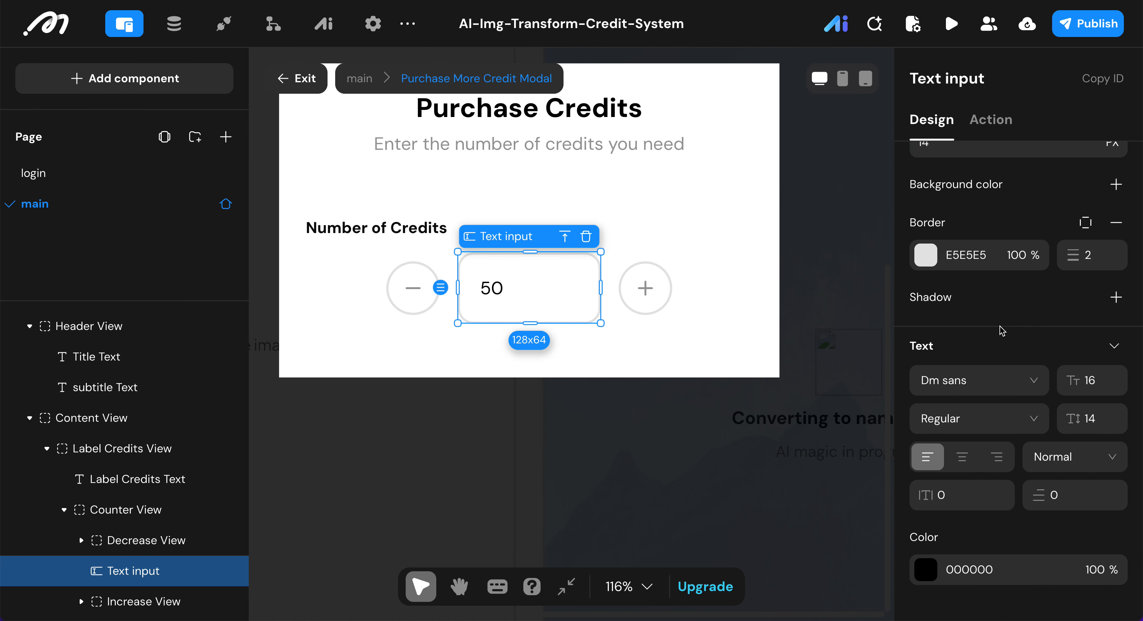
{"action": "scroll", "coordinate": [1002, 330], "scroll_direction": "down", "scroll_amount": 1}
{"action": "left_click", "coordinate": [1113, 340]}
{"action": "type", "text": "30"}
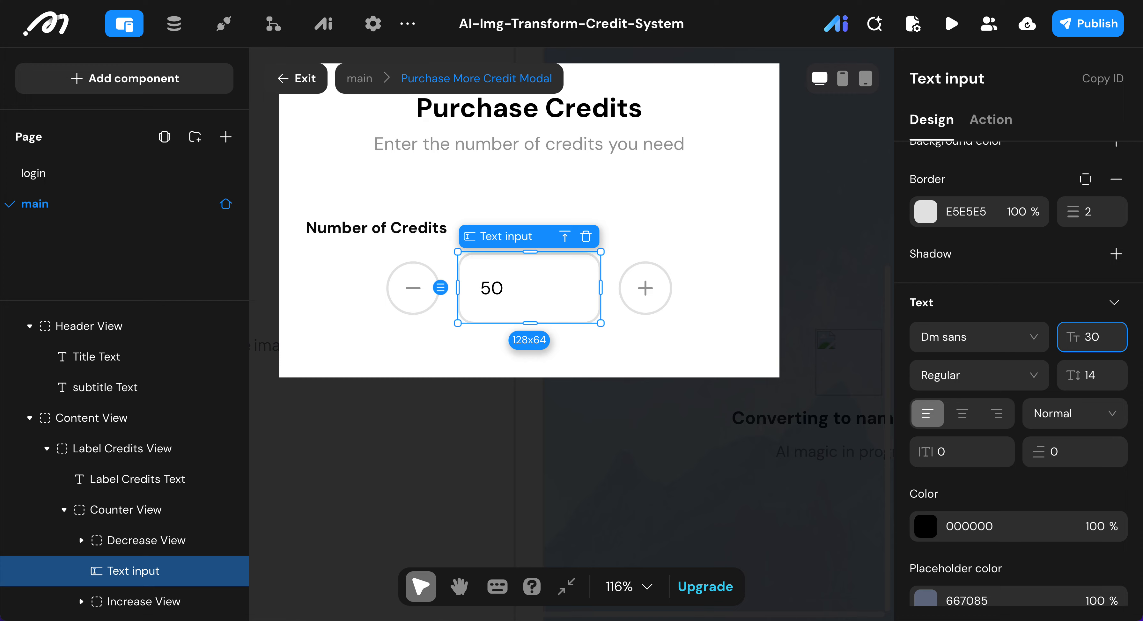
{"action": "key", "text": "Return"}
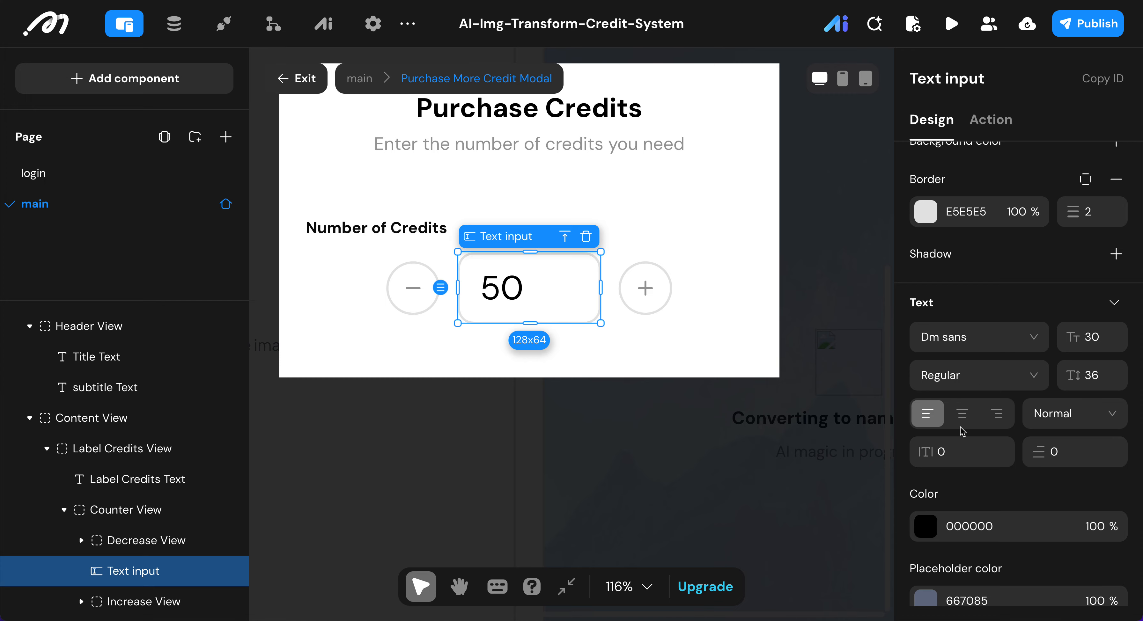
{"action": "left_click", "coordinate": [961, 419]}
{"action": "scroll", "coordinate": [1006, 448], "scroll_direction": "down", "scroll_amount": 1}
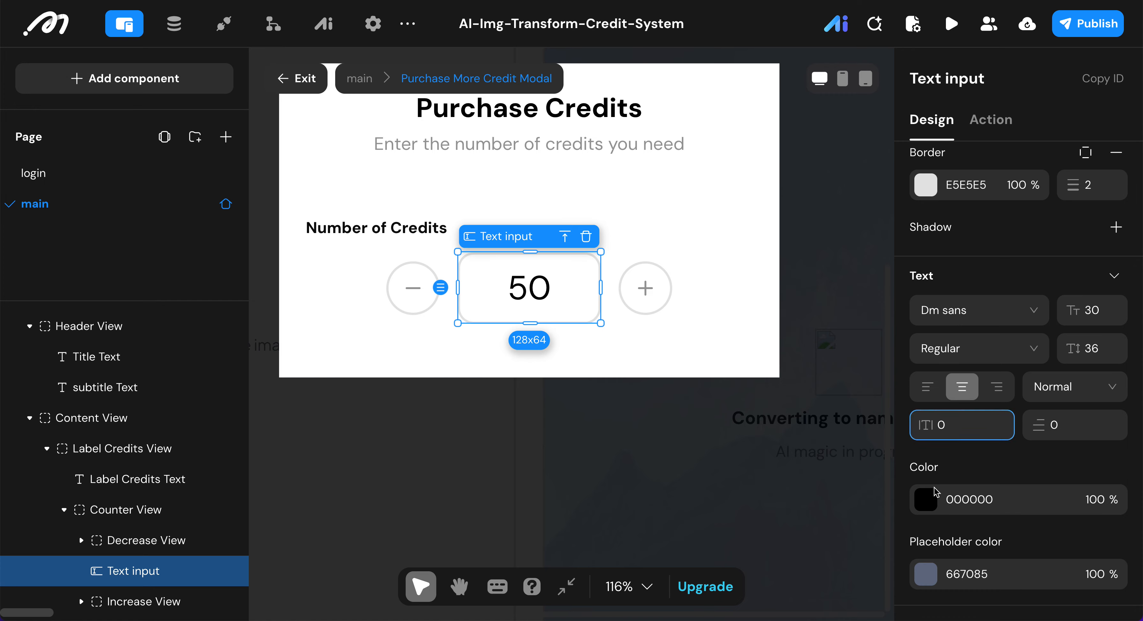
- Change the Text input's text color to 0A0A0A
{"action": "left_click", "coordinate": [933, 504]}
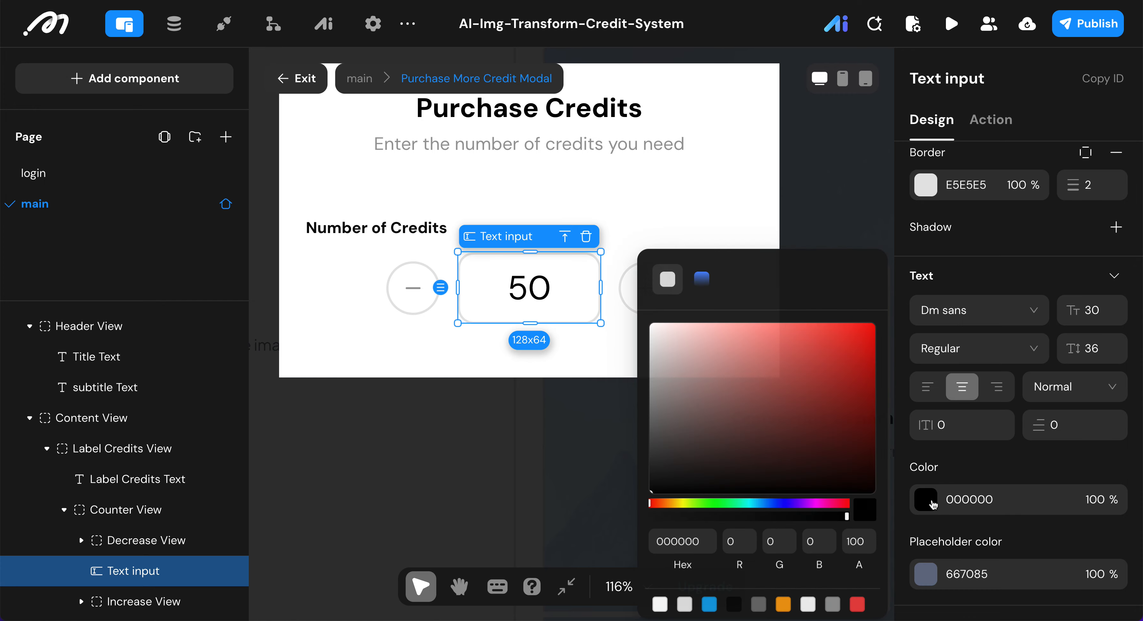
{"action": "left_click", "coordinate": [733, 605]}
{"action": "left_click", "coordinate": [1013, 465]}
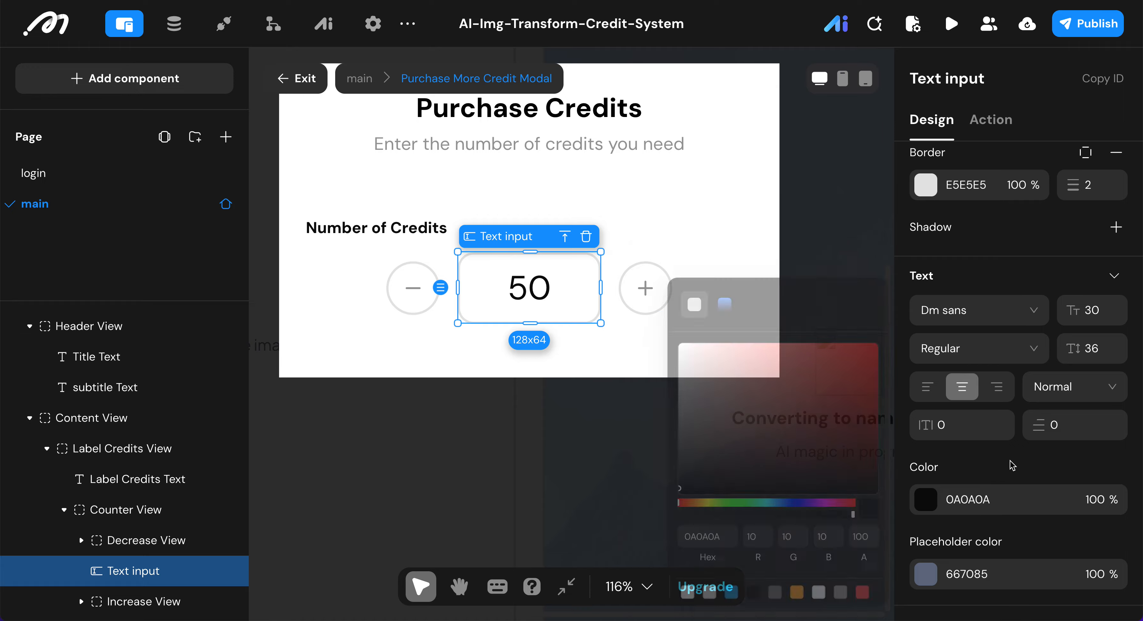
{"action": "scroll", "coordinate": [669, 315], "scroll_direction": "down", "scroll_amount": 3}
{"action": "scroll", "coordinate": [669, 314], "scroll_direction": "up", "scroll_amount": 2}
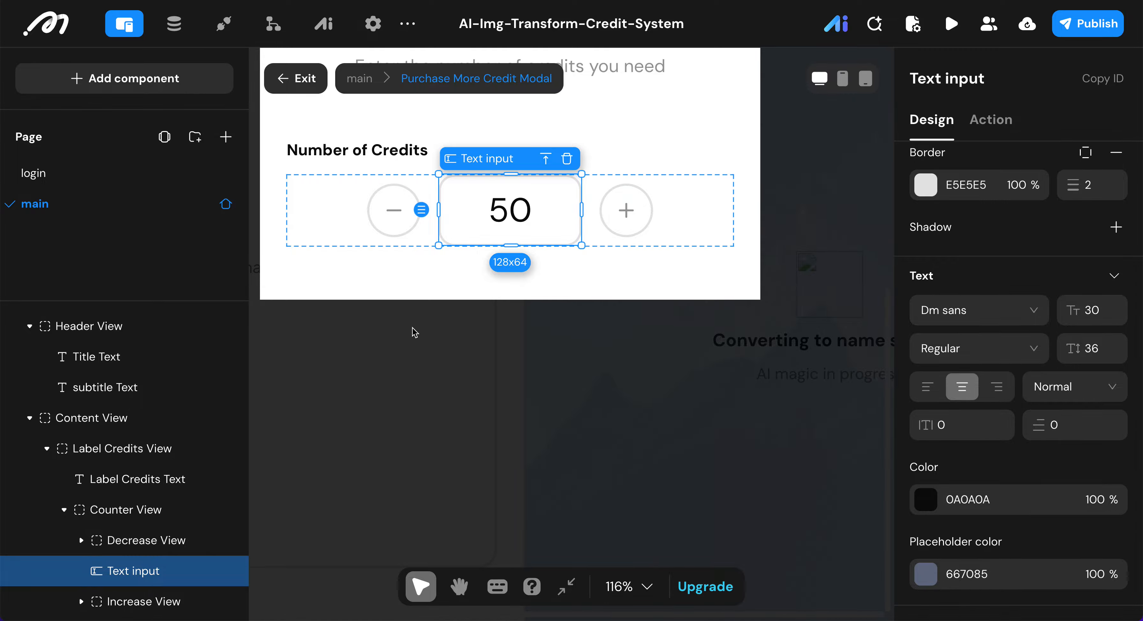
- Add a Text component inside Label Credits View, below the counter
{"action": "left_click", "coordinate": [64, 510]}
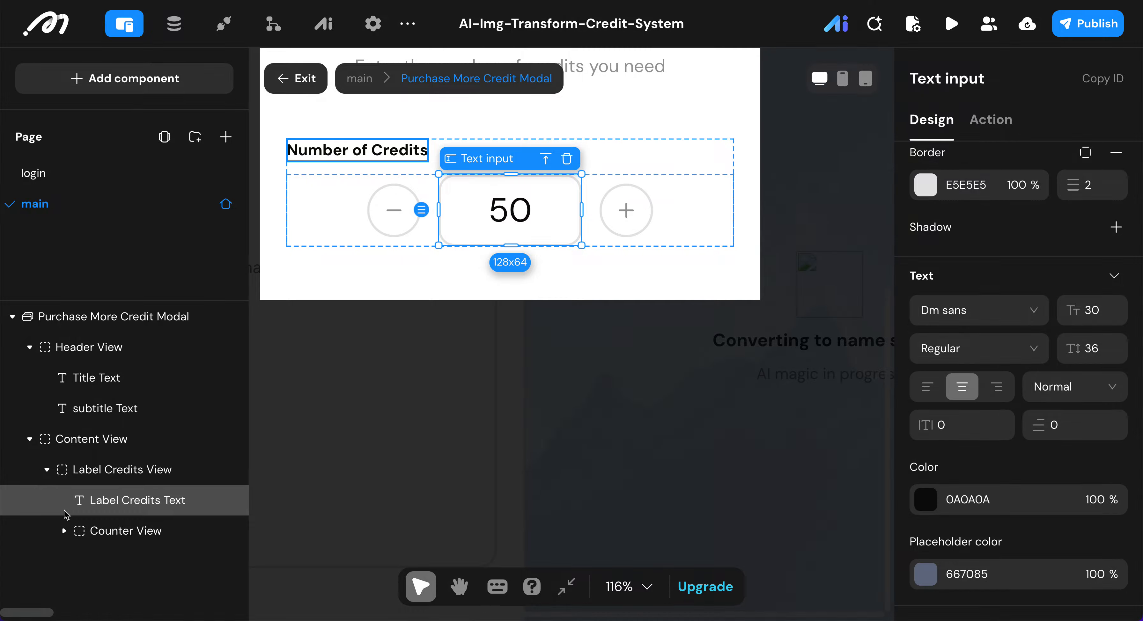
{"action": "left_click", "coordinate": [116, 472]}
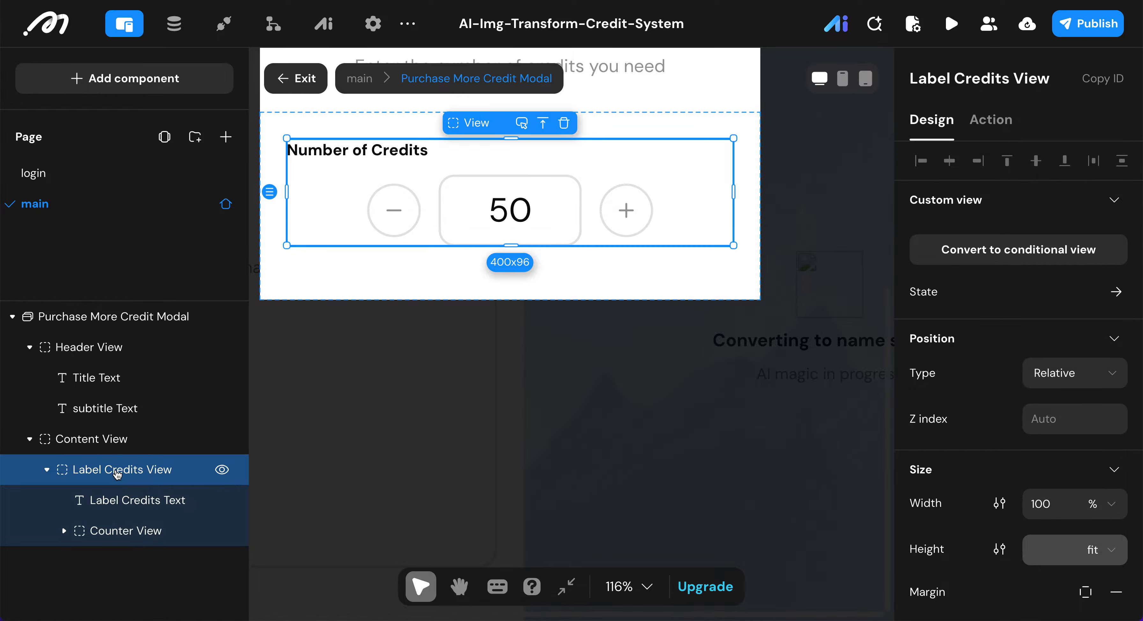
{"action": "left_click", "coordinate": [173, 78]}
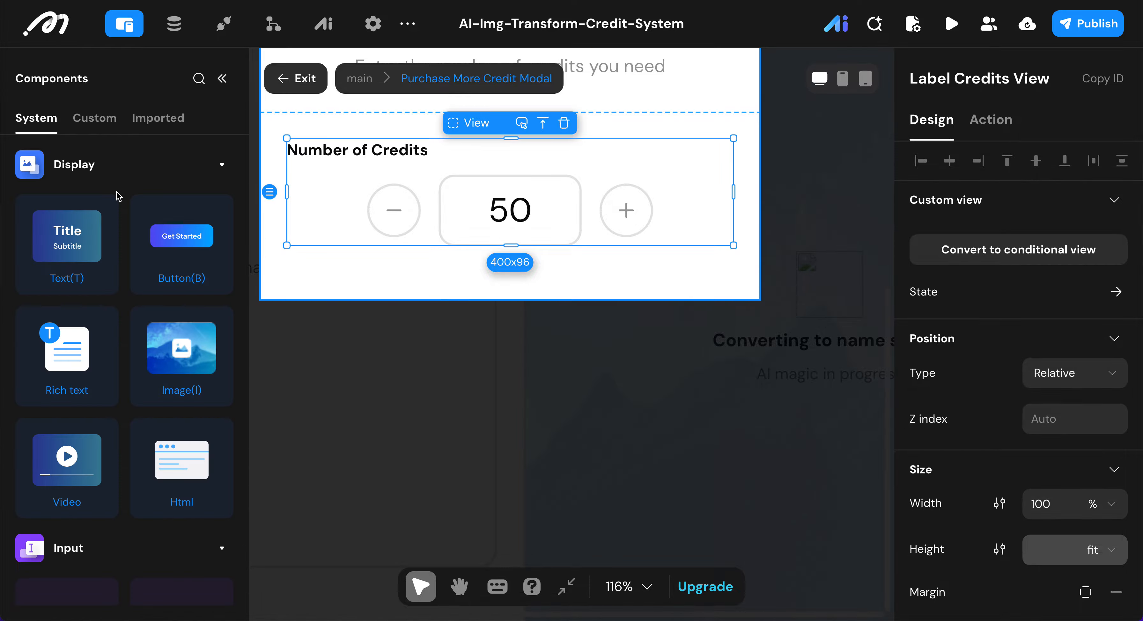
{"action": "double_click", "coordinate": [73, 232]}
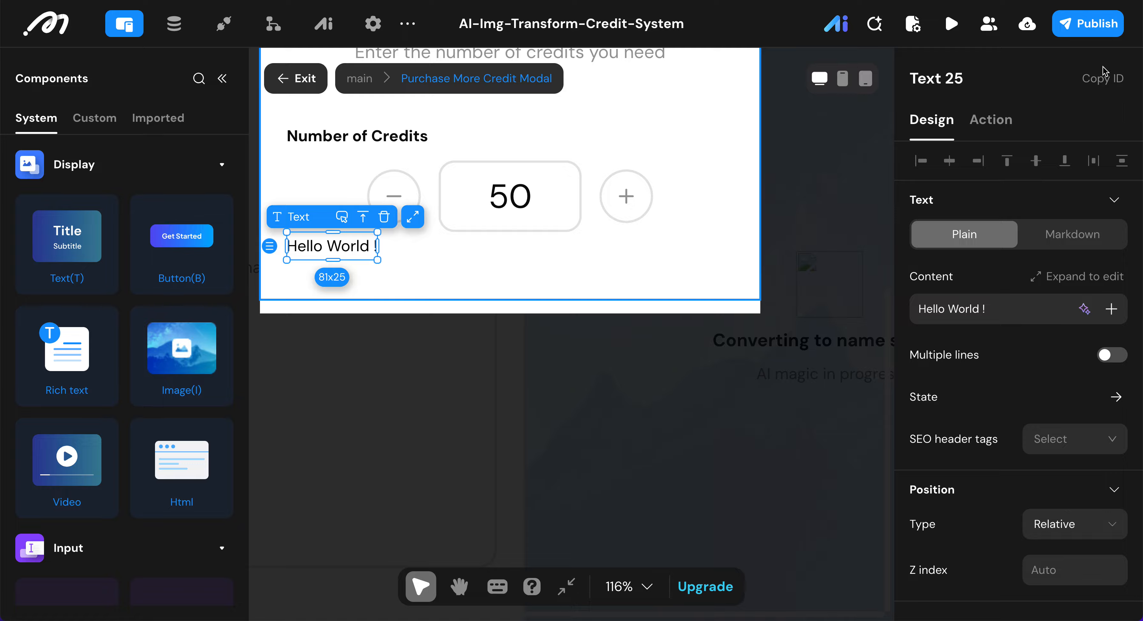
- Rename the added Text component as Price Hint Text
{"action": "left_click", "coordinate": [994, 79]}
{"action": "key", "text": "BackSpace"}
{"action": "key", "text": "BackSpace"}
{"action": "key", "text": "BackSpace"}
{"action": "left_click", "coordinate": [911, 79]}
{"action": "type", "text": "P"}
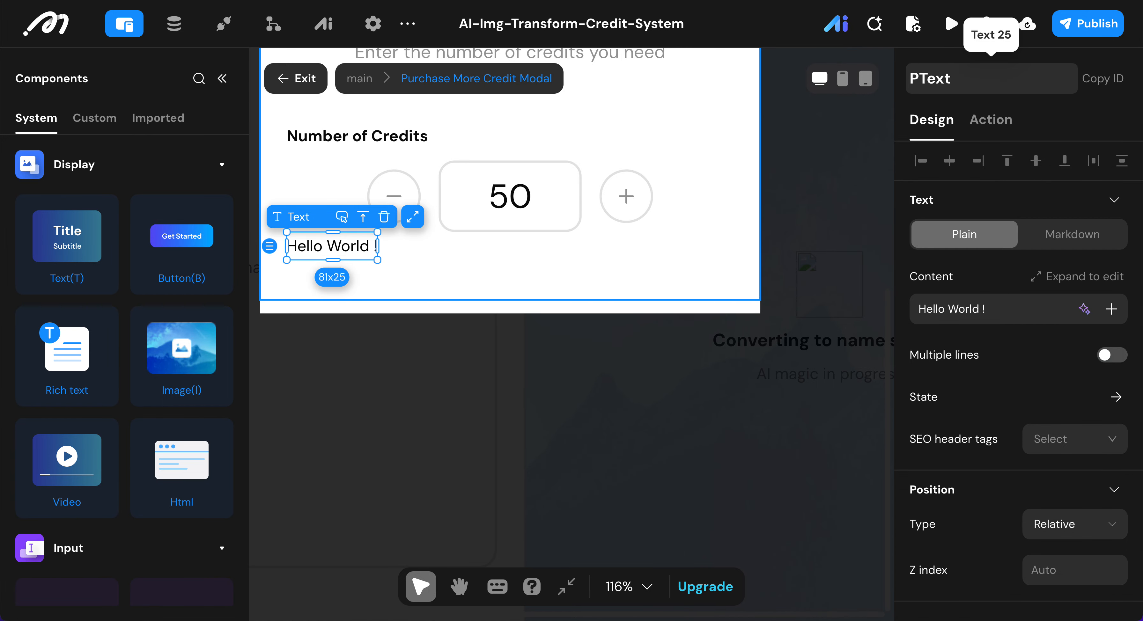
{"action": "type", "text": "rice Hint"}
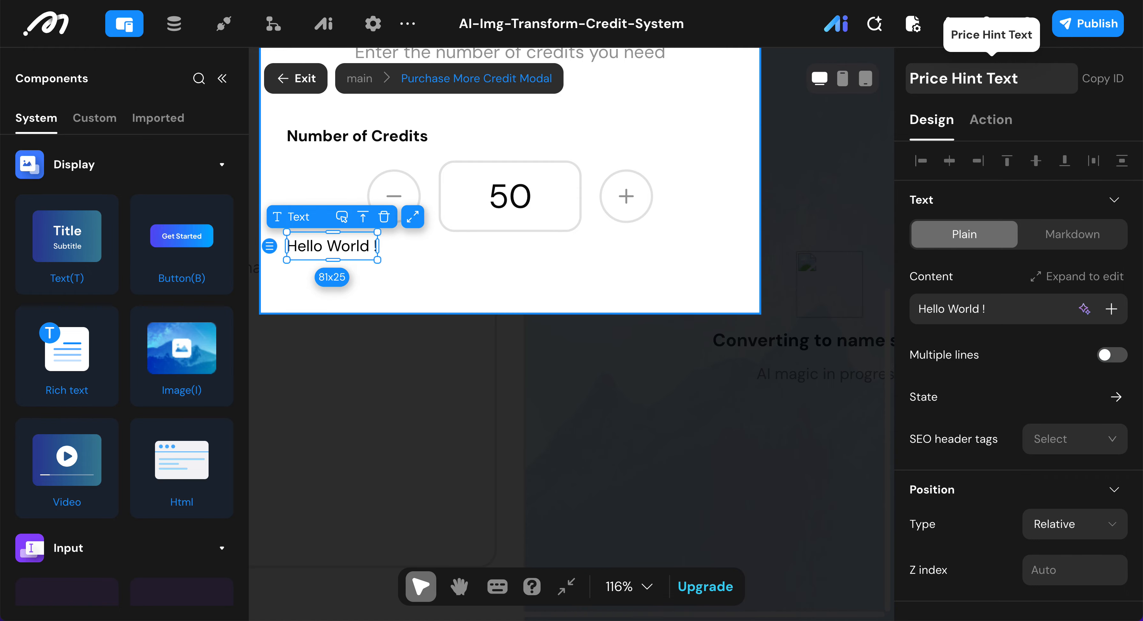
- Replace the Price Hint Text's content with "Min: 10 | Max: 1000 | $"
{"action": "left_click", "coordinate": [1006, 302]}
{"action": "key", "text": "ctrl+a"}
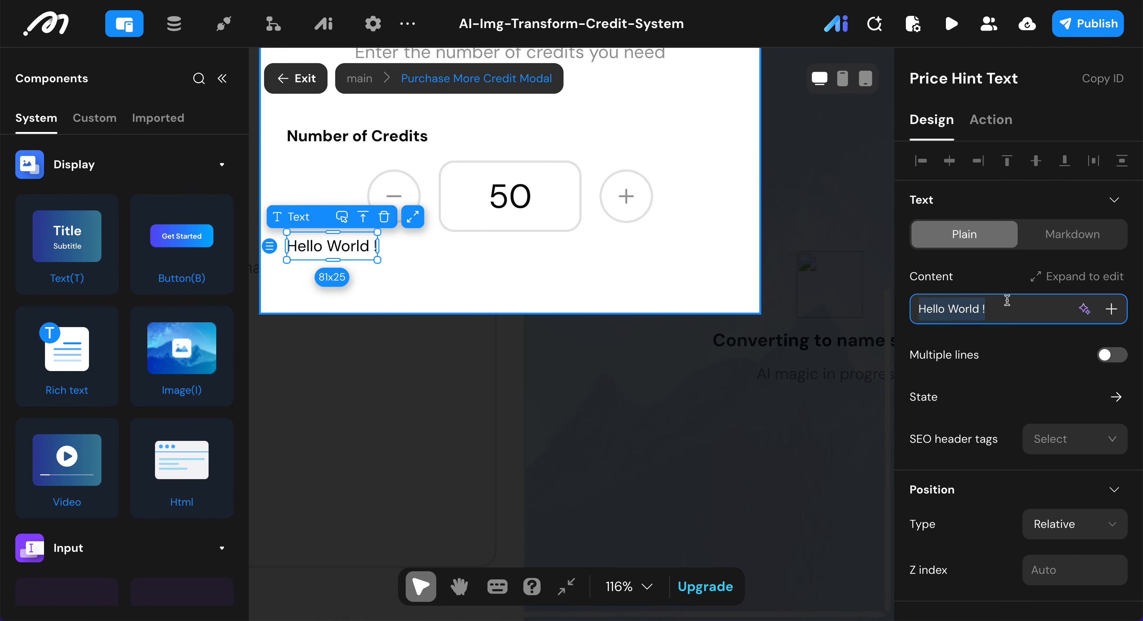
{"action": "key", "text": "BackSpace"}
{"action": "type", "text": "Min:"}
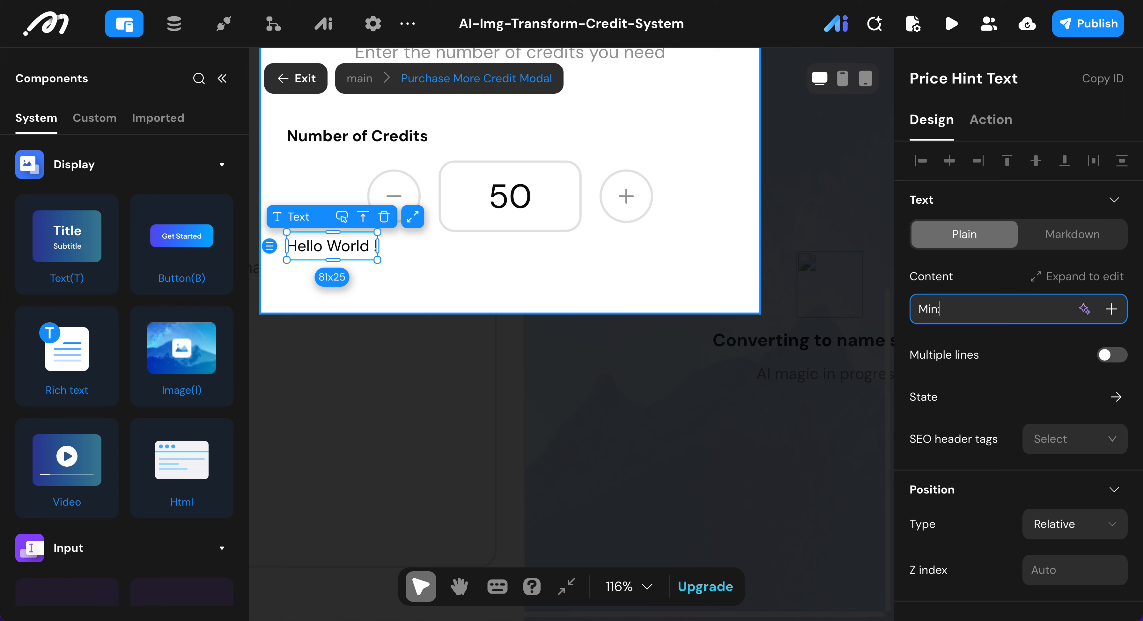
{"action": "key", "text": "ctrl+a"}
{"action": "key", "text": "BackSpace"}
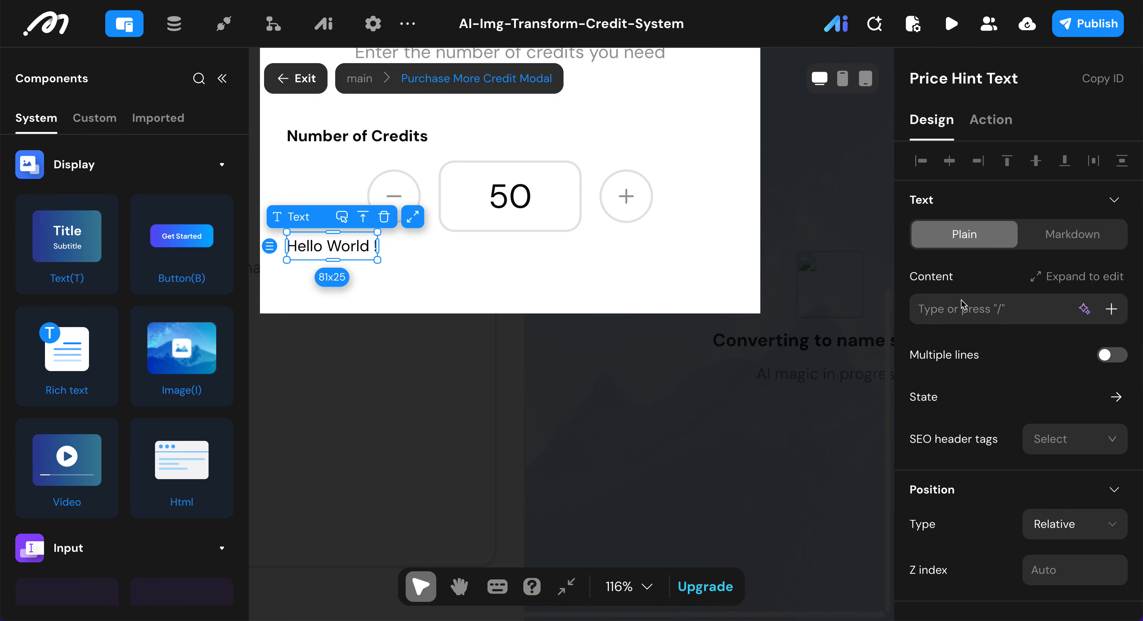
{"action": "left_click", "coordinate": [962, 304]}
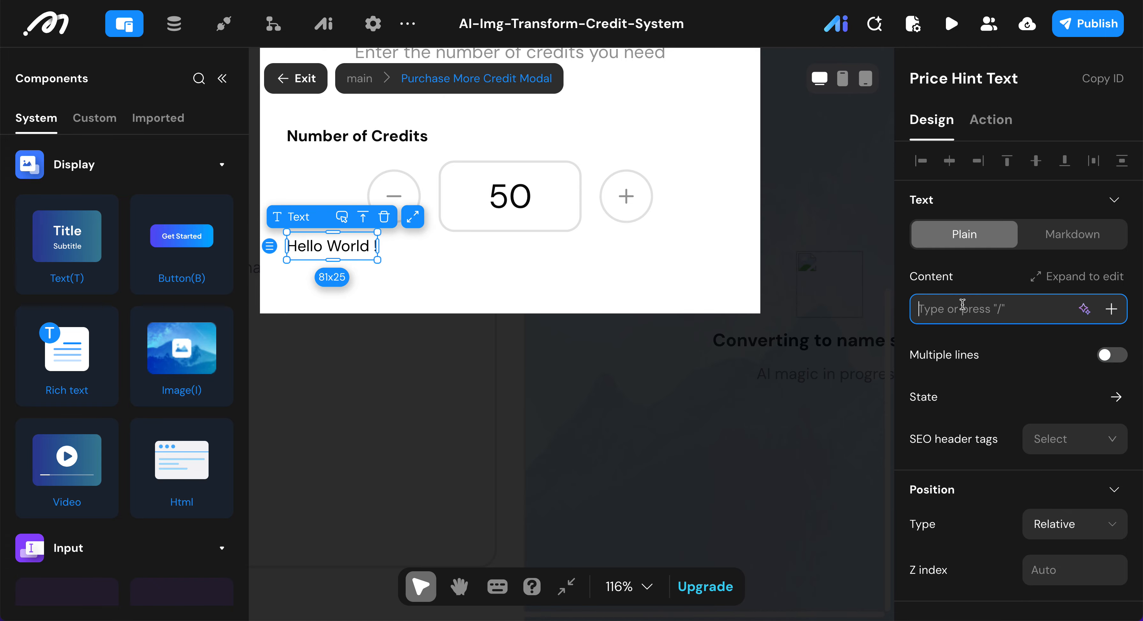
{"action": "type", "text": "Min"}
{"action": "key", "text": "BackSpace"}
{"action": "type", "text": ": 10 | Max: 1000"}
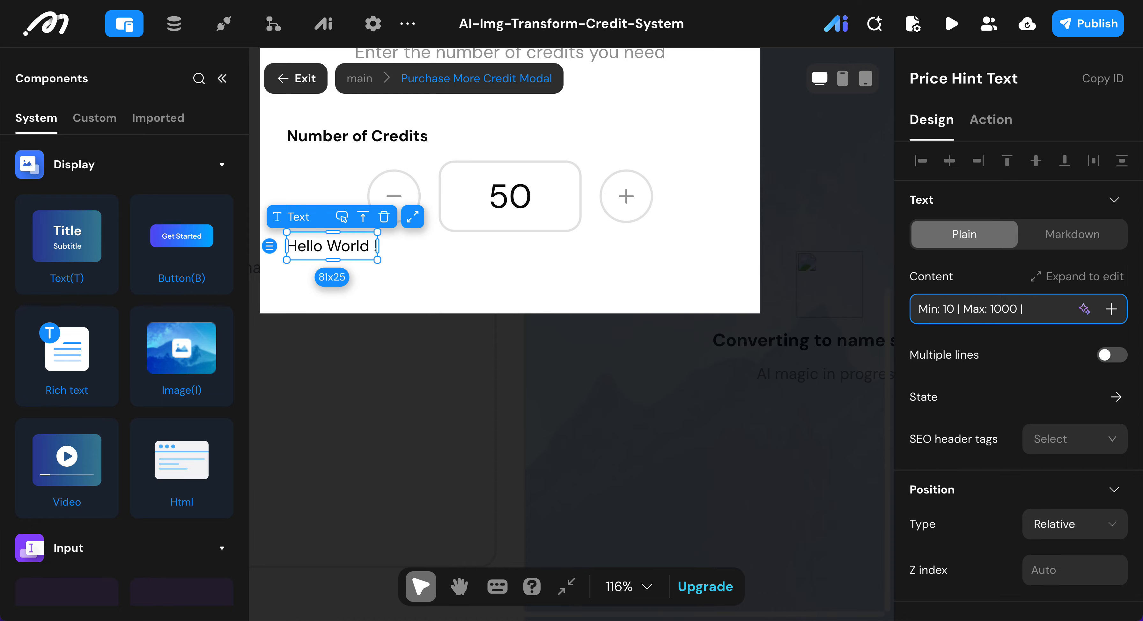
{"action": "type", "text": "| $"}
{"action": "left_click", "coordinate": [995, 280]}
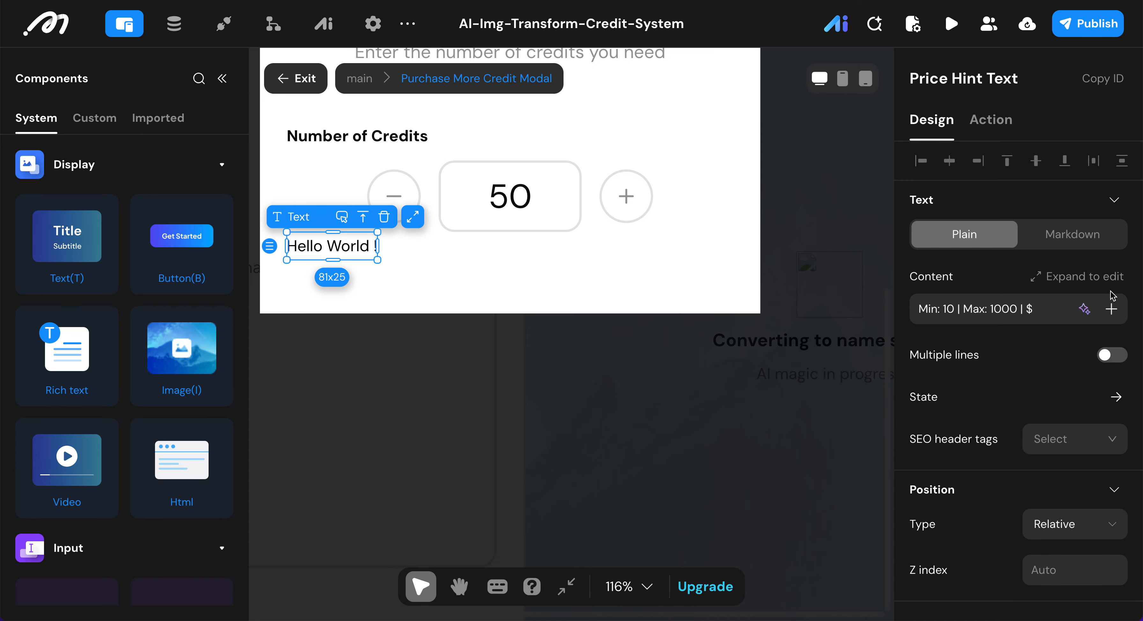
- Exit the modal editor and add a new data source to the main page
{"action": "scroll", "coordinate": [818, 310], "scroll_direction": "down", "scroll_amount": 5}
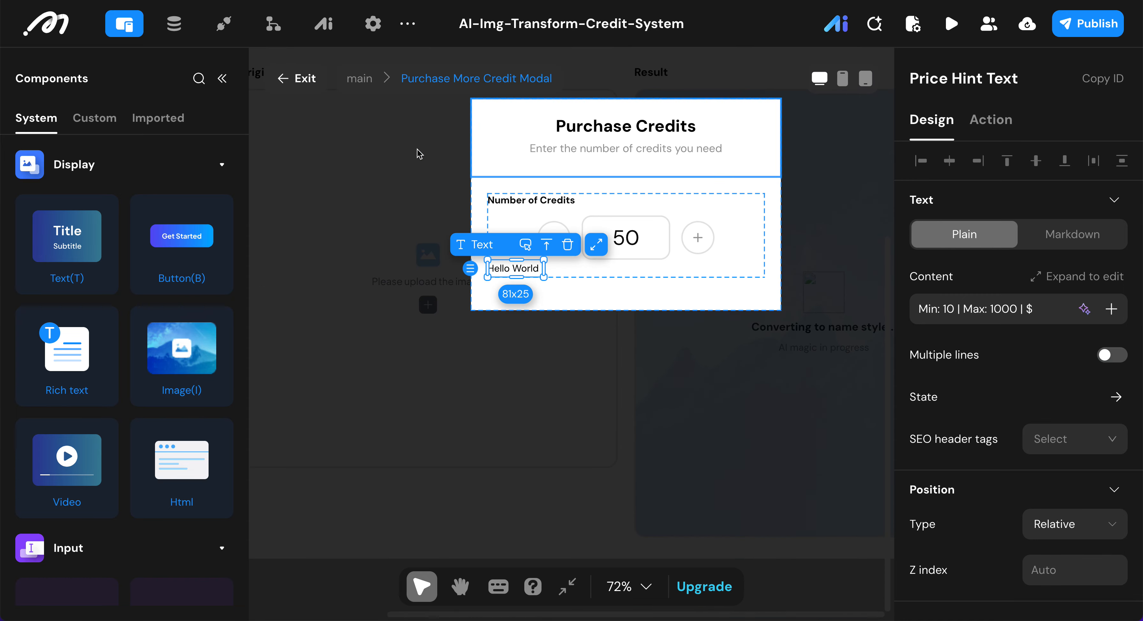
{"action": "left_click", "coordinate": [296, 79]}
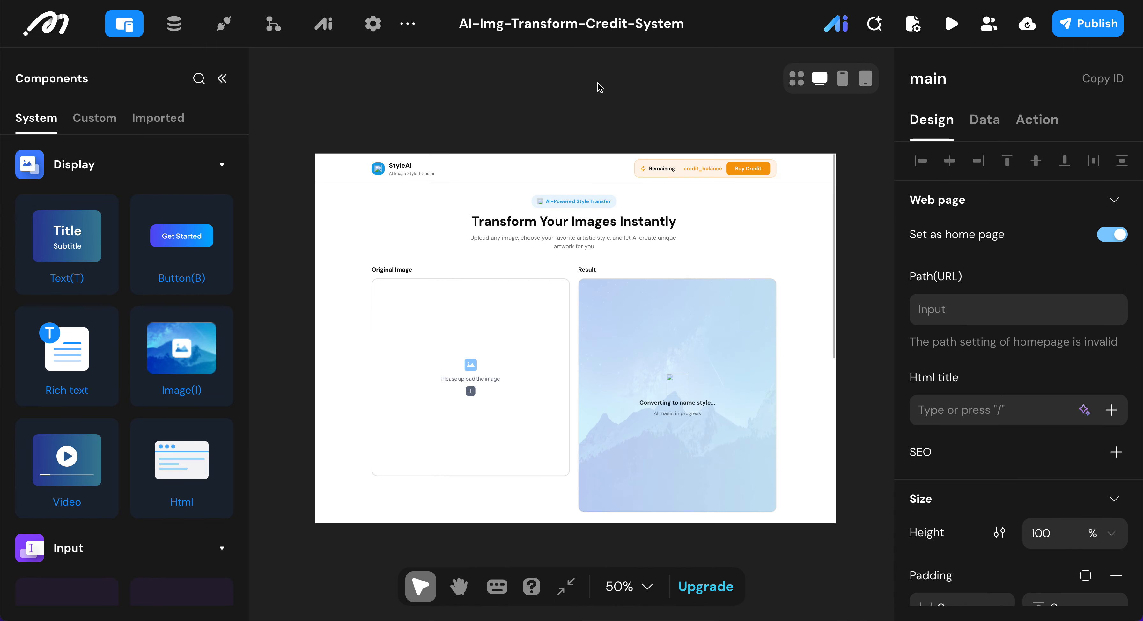
{"action": "left_click", "coordinate": [983, 131]}
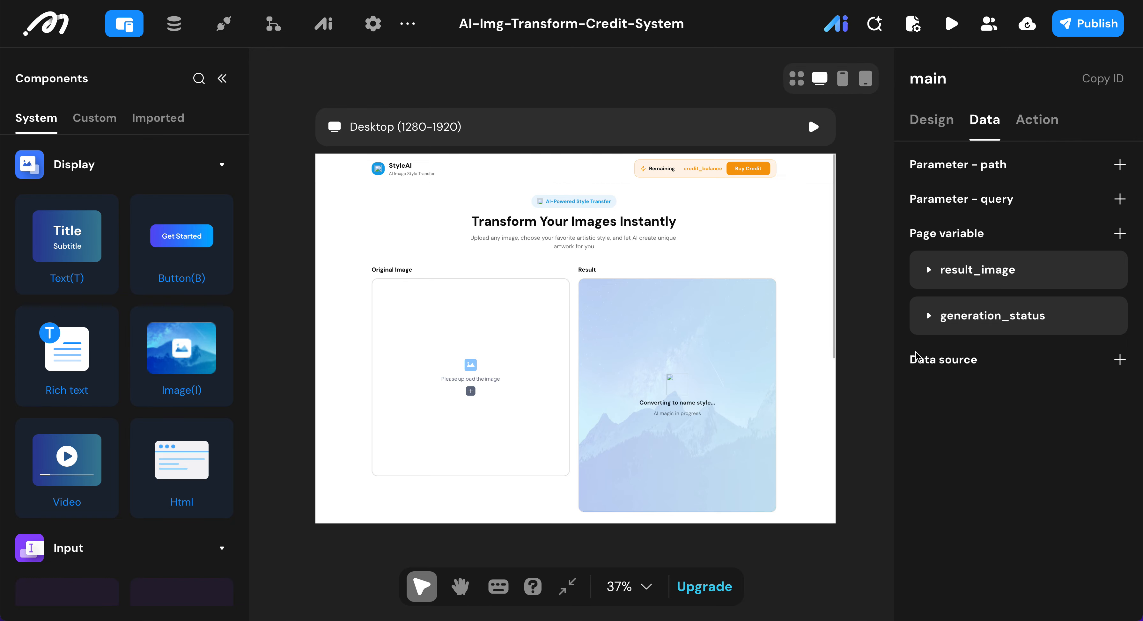
{"action": "left_click", "coordinate": [1120, 360]}
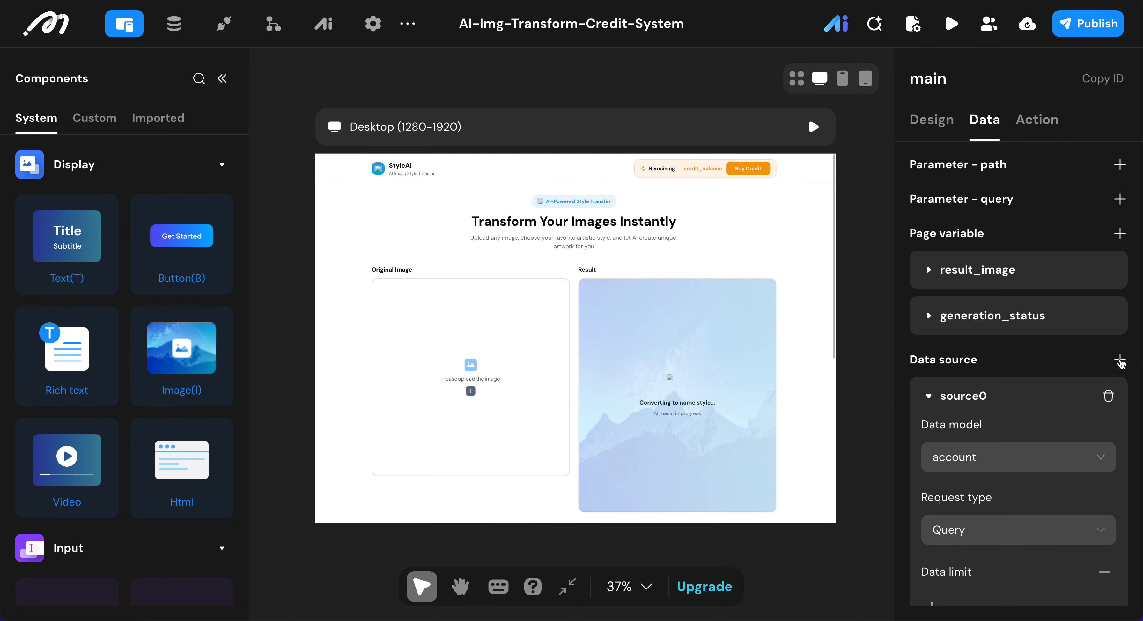
- Rename the main page's new data source as credit_price
{"action": "left_click", "coordinate": [970, 220]}
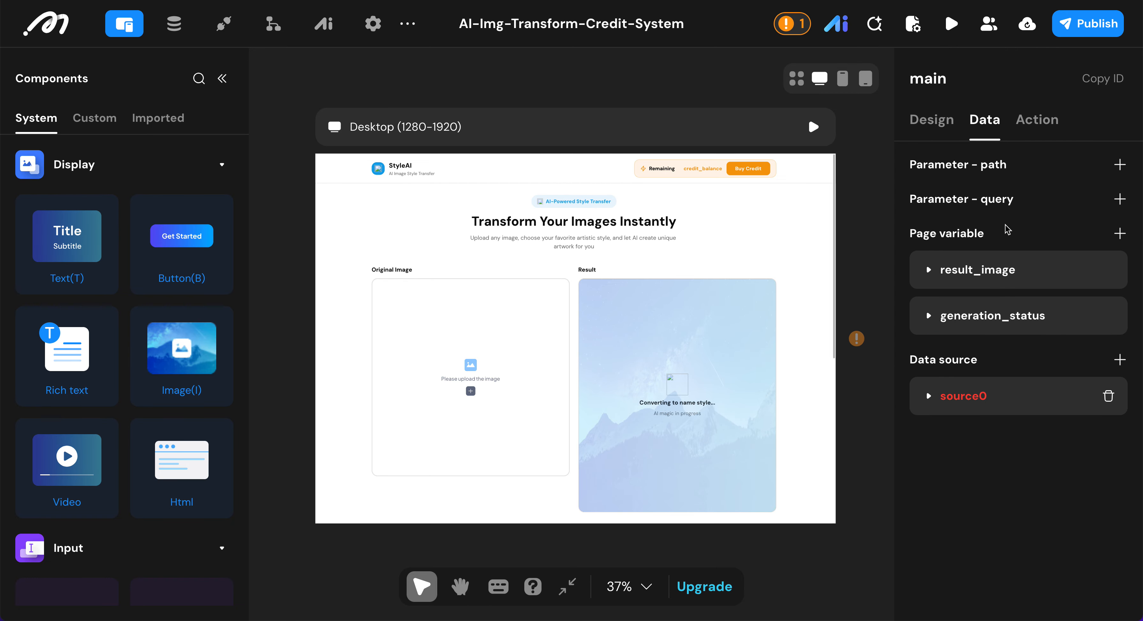
{"action": "left_click", "coordinate": [928, 396]}
{"action": "left_click", "coordinate": [1006, 397]}
{"action": "key", "text": "Return"}
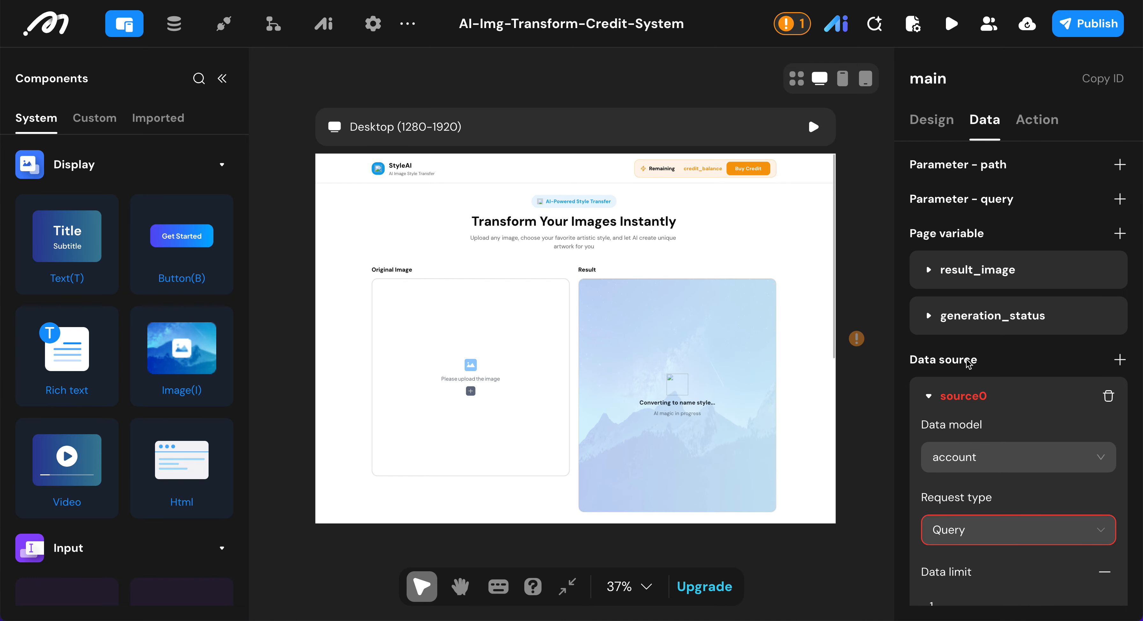
{"action": "left_click", "coordinate": [976, 397]}
{"action": "double_click", "coordinate": [998, 401]}
{"action": "key", "text": "BackSpace"}
{"action": "type", "text": "cr"}
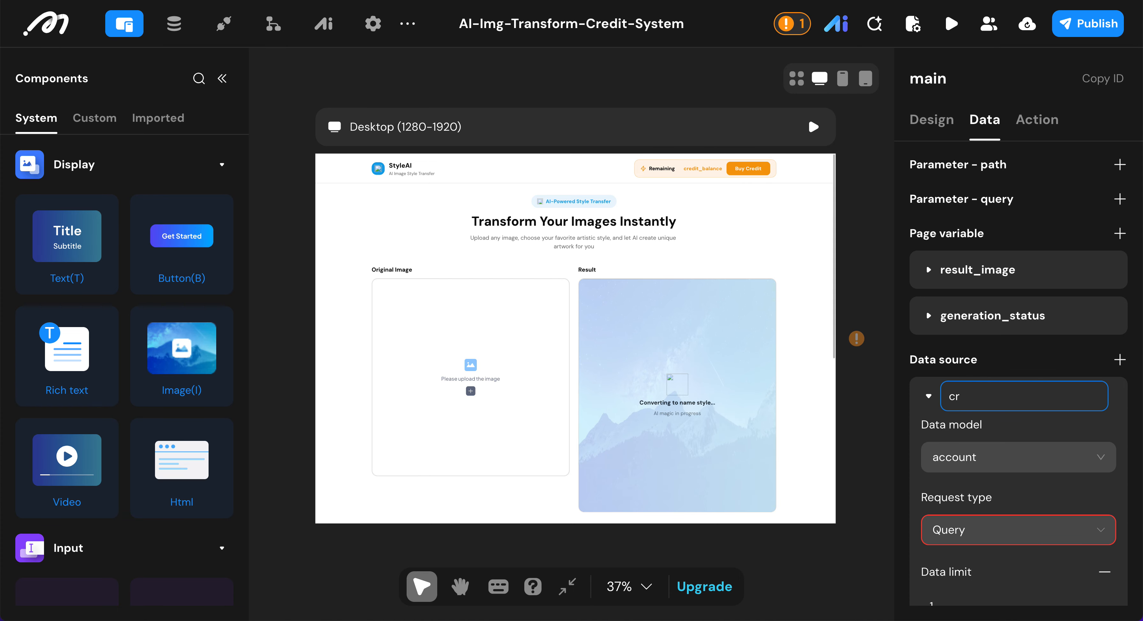
{"action": "type", "text": "edit_price"}
- Set the credit_price source's data model to system_config and filter its key as Equal to credit-price
{"action": "left_click", "coordinate": [1026, 455]}
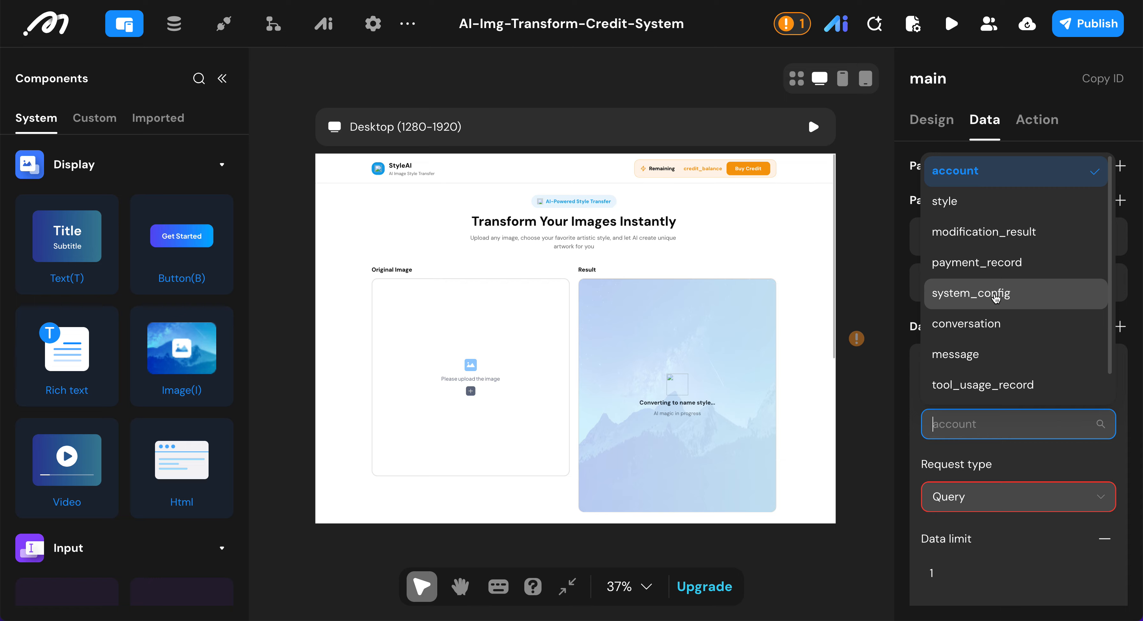
{"action": "left_click", "coordinate": [995, 294]}
{"action": "scroll", "coordinate": [1003, 416], "scroll_direction": "down", "scroll_amount": 4}
{"action": "scroll", "coordinate": [1038, 482], "scroll_direction": "down", "scroll_amount": 5}
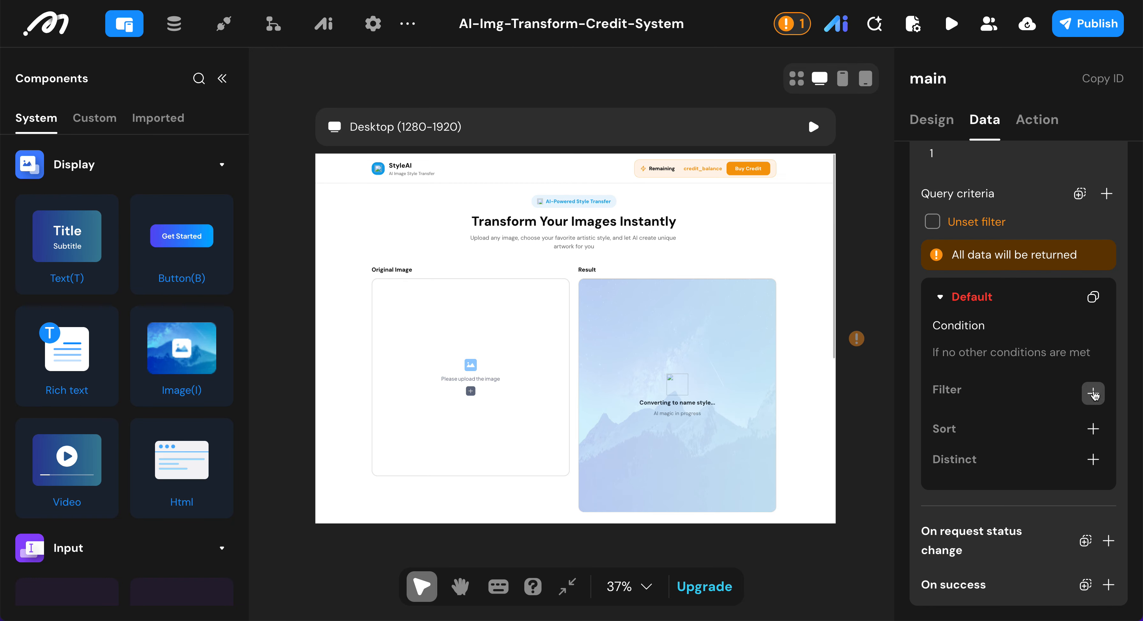
{"action": "left_click", "coordinate": [1093, 395]}
{"action": "left_click", "coordinate": [1070, 274]}
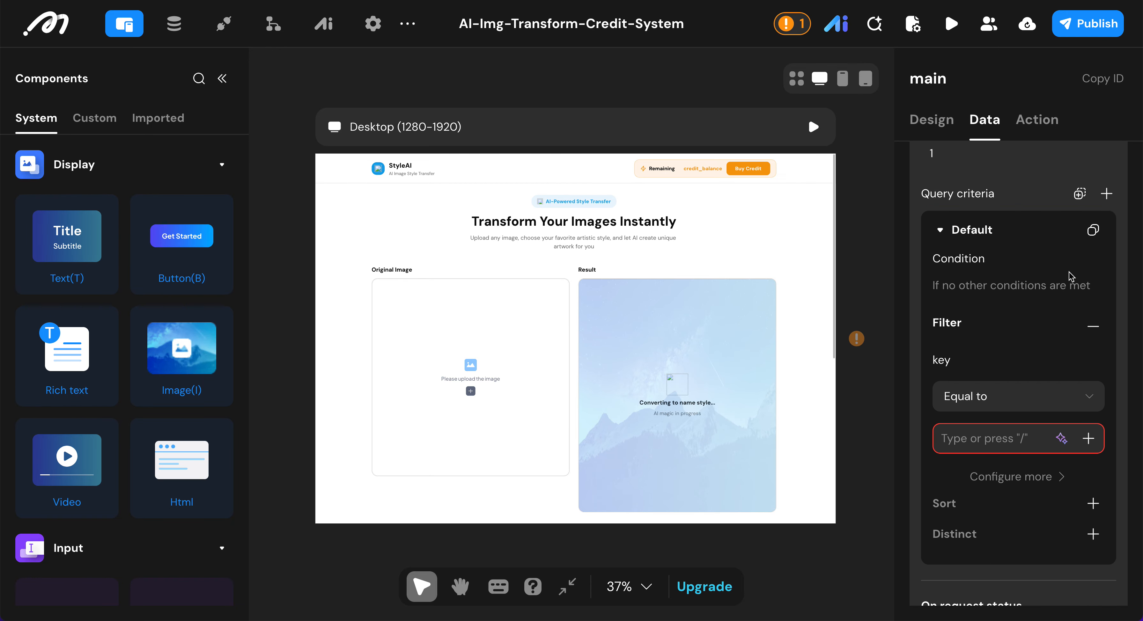
{"action": "scroll", "coordinate": [1069, 274], "scroll_direction": "down", "scroll_amount": 2}
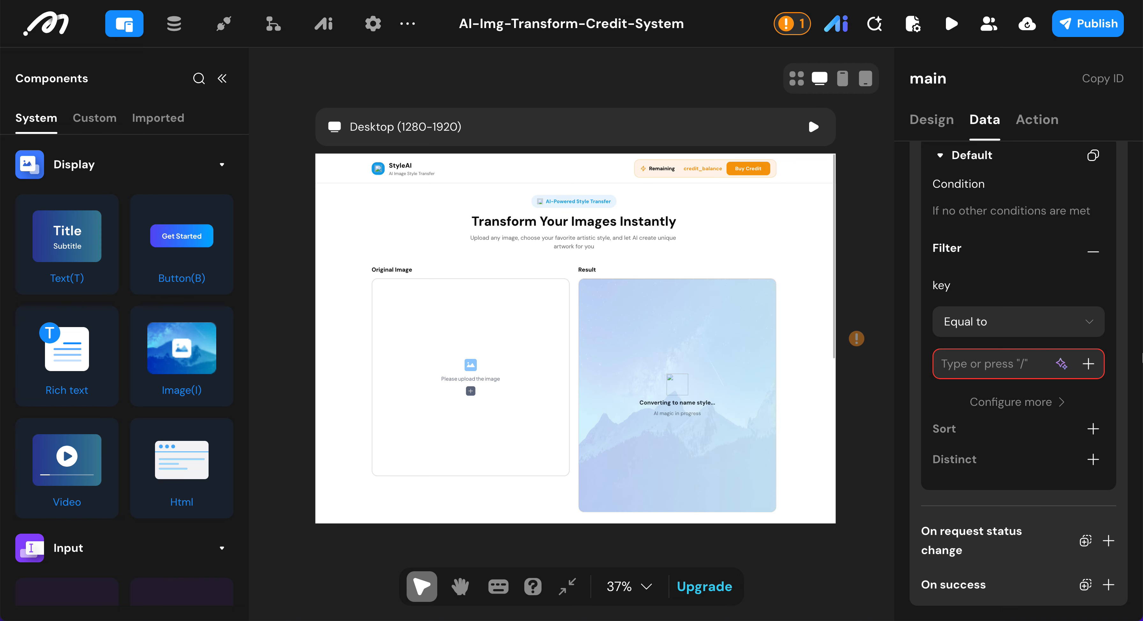
{"action": "left_click", "coordinate": [976, 365]}
{"action": "type", "text": "credit-price"}
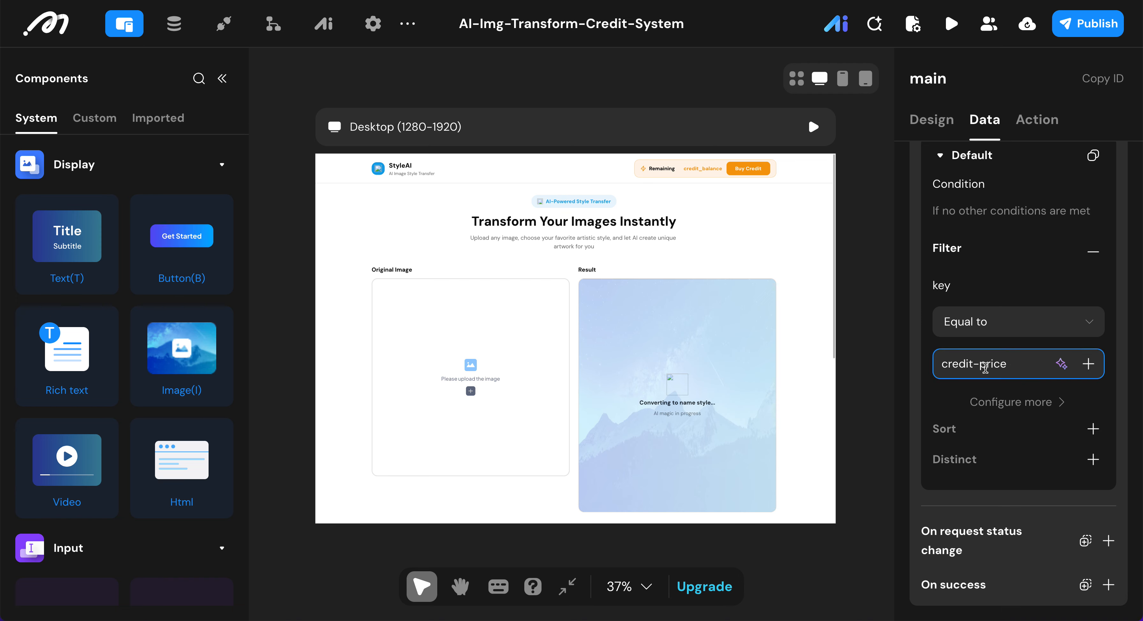
{"action": "scroll", "coordinate": [1029, 373], "scroll_direction": "up", "scroll_amount": 8}
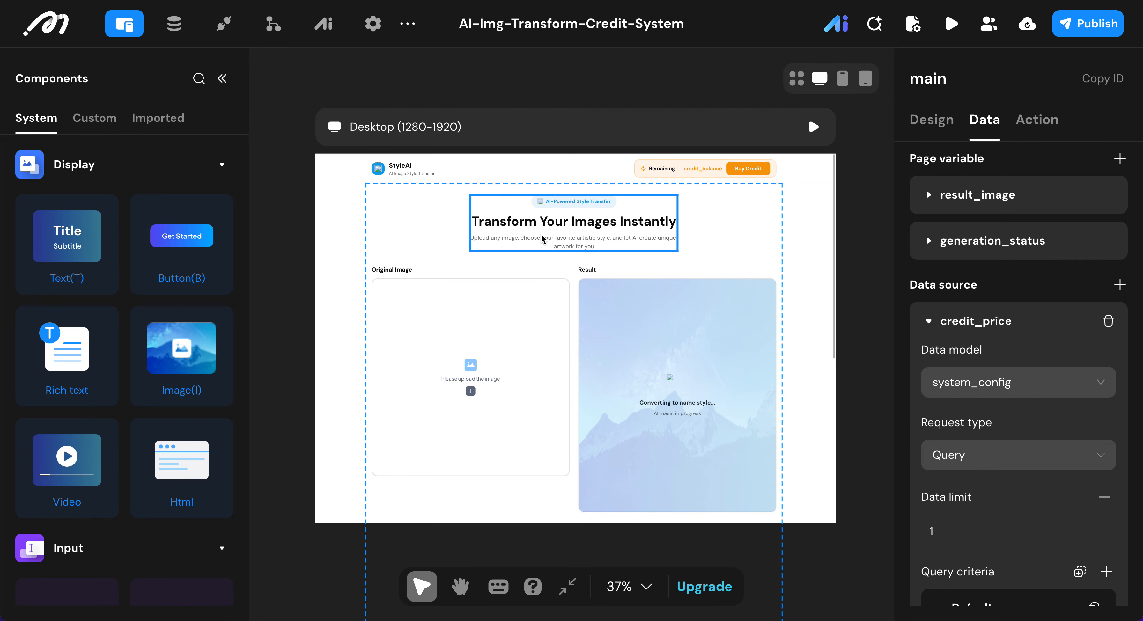
{"action": "scroll", "coordinate": [1010, 384], "scroll_direction": "down", "scroll_amount": 10}
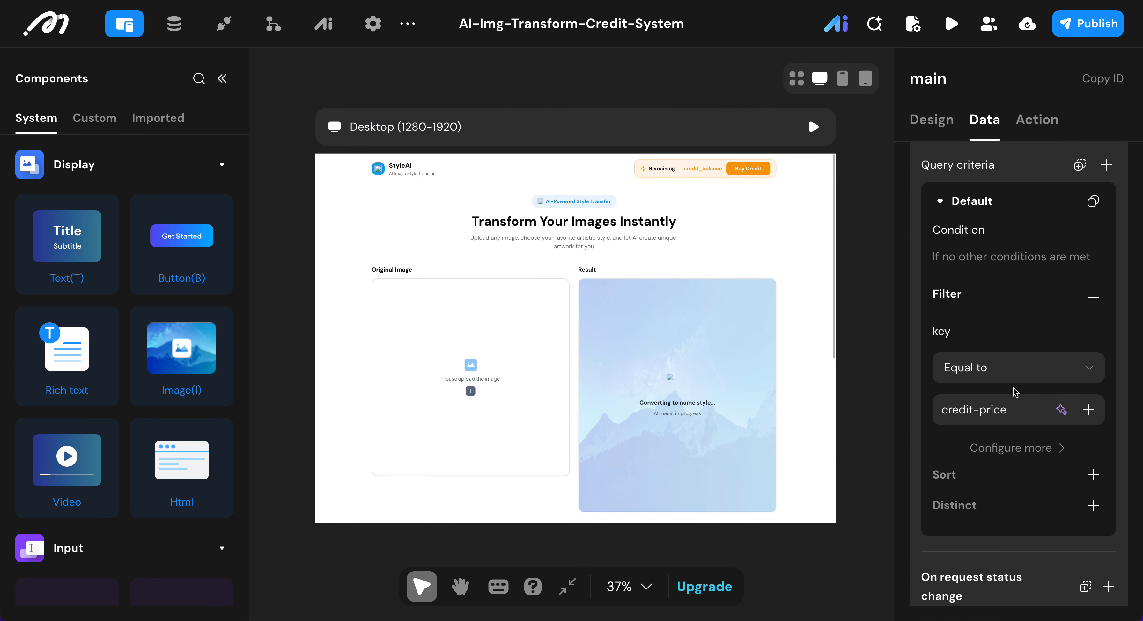
- Insert a row into the system_config database table with key credit-price and decimal_value 1.1
{"action": "left_click", "coordinate": [174, 24]}
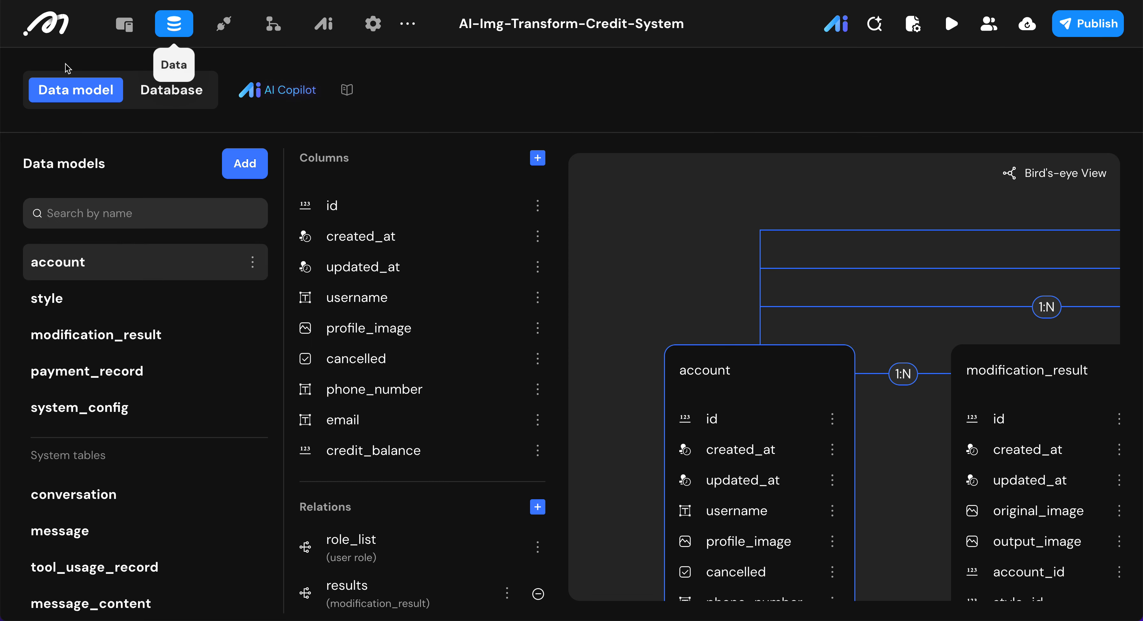
{"action": "left_click", "coordinate": [179, 93]}
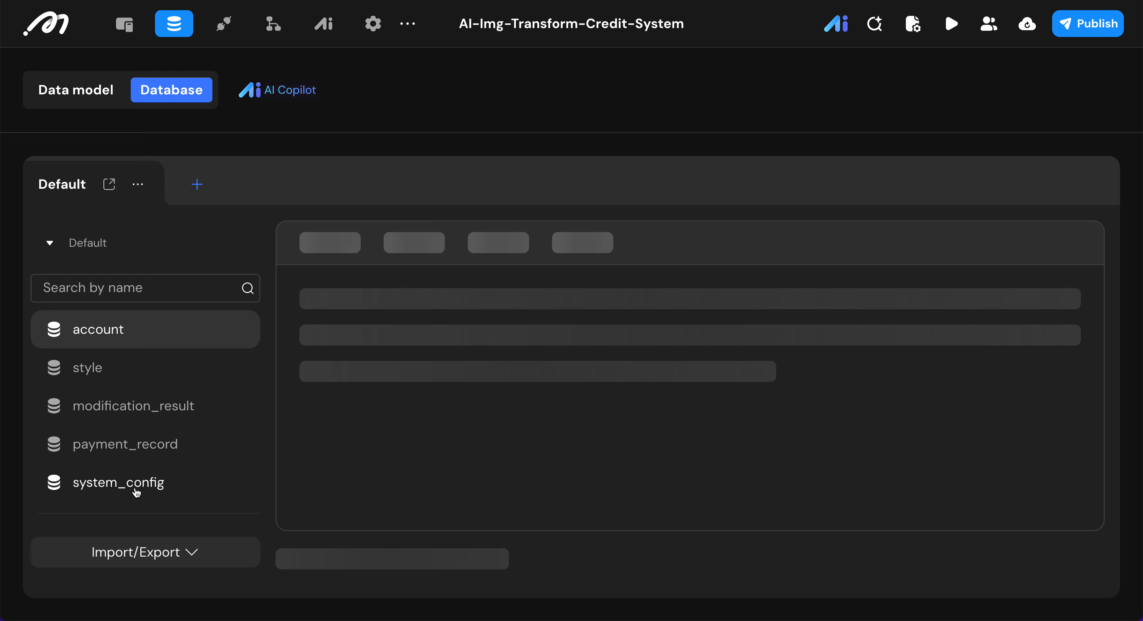
{"action": "left_click", "coordinate": [138, 480]}
{"action": "scroll", "coordinate": [138, 475], "scroll_direction": "down", "scroll_amount": 3}
{"action": "left_click", "coordinate": [333, 243]}
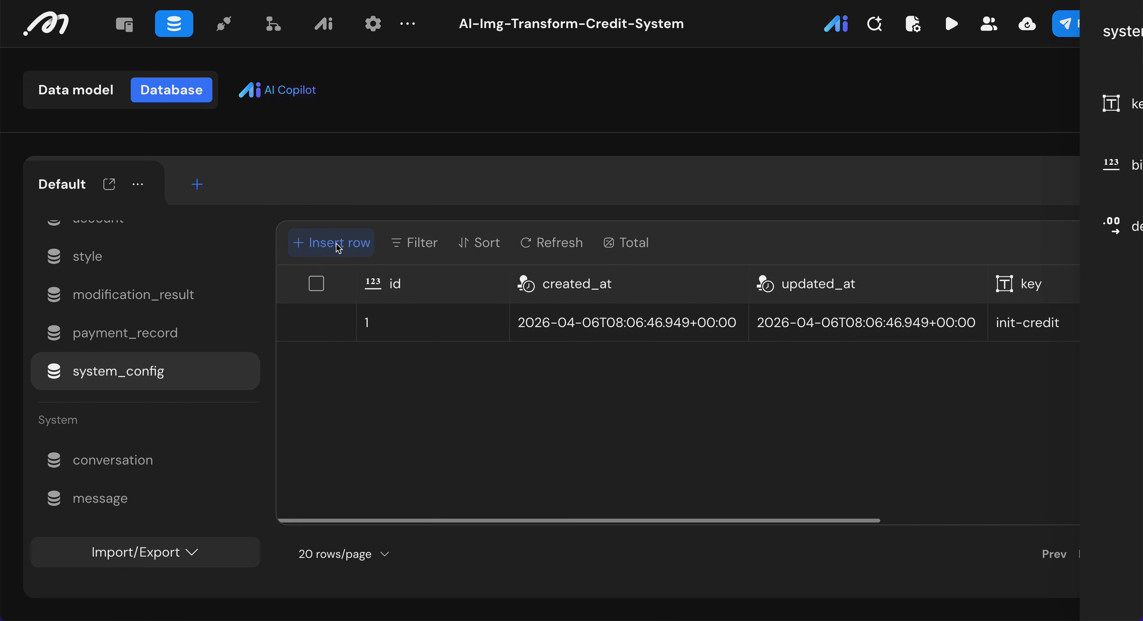
{"action": "left_click", "coordinate": [841, 98]}
{"action": "type", "text": "credit-price"}
{"action": "left_click", "coordinate": [831, 152]}
{"action": "left_click", "coordinate": [839, 245]}
{"action": "left_click", "coordinate": [675, 304]}
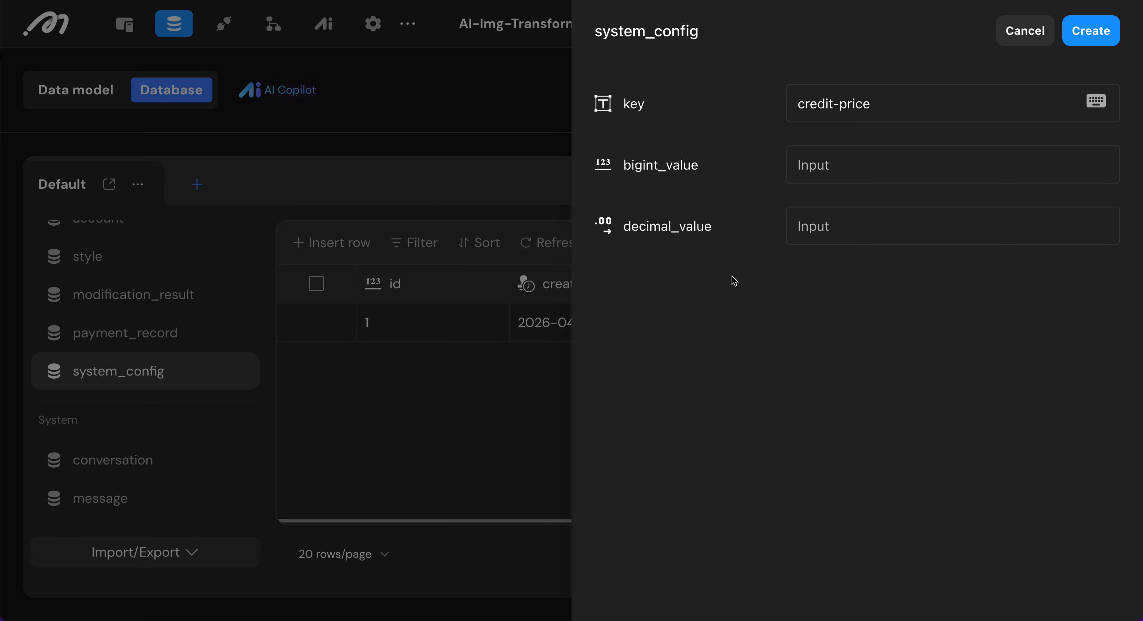
{"action": "type", "text": "1.1"}
{"action": "left_click", "coordinate": [1095, 32]}
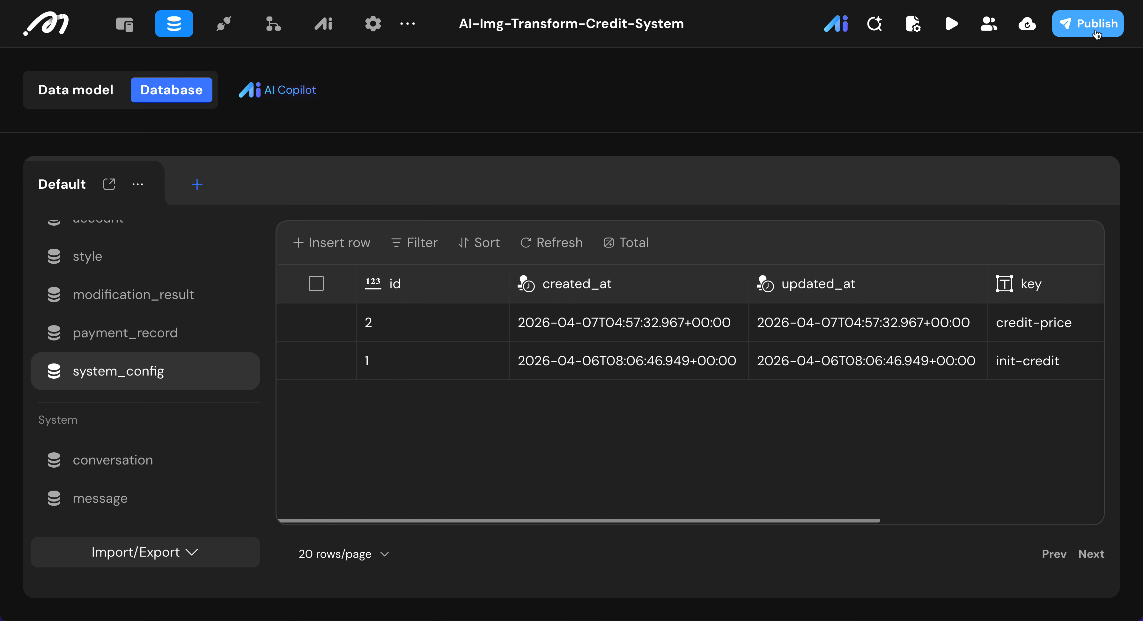
- Return to the main page design and open the Purchase More Credit Modal for editing
{"action": "left_click", "coordinate": [126, 25]}
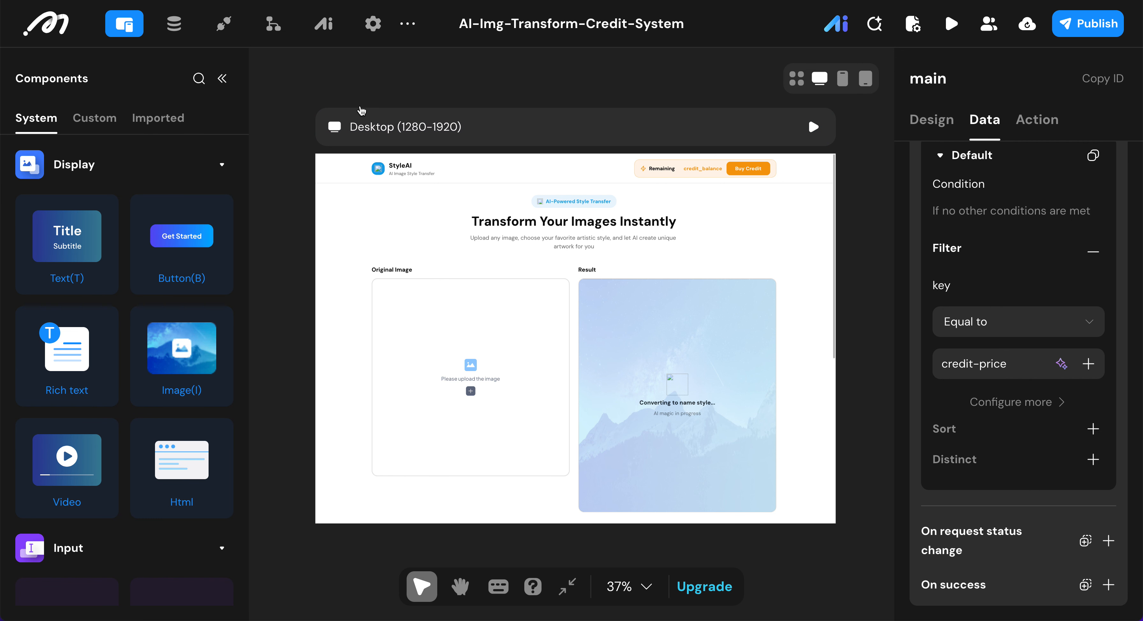
{"action": "left_click", "coordinate": [222, 78]}
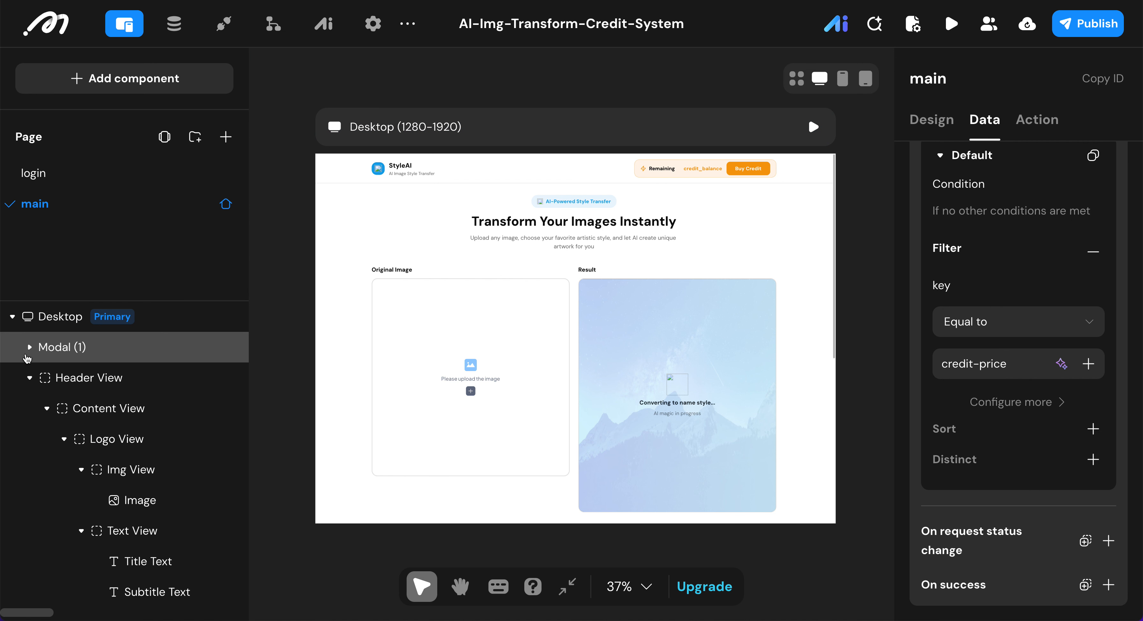
{"action": "left_click", "coordinate": [30, 347]}
{"action": "left_click", "coordinate": [84, 378]}
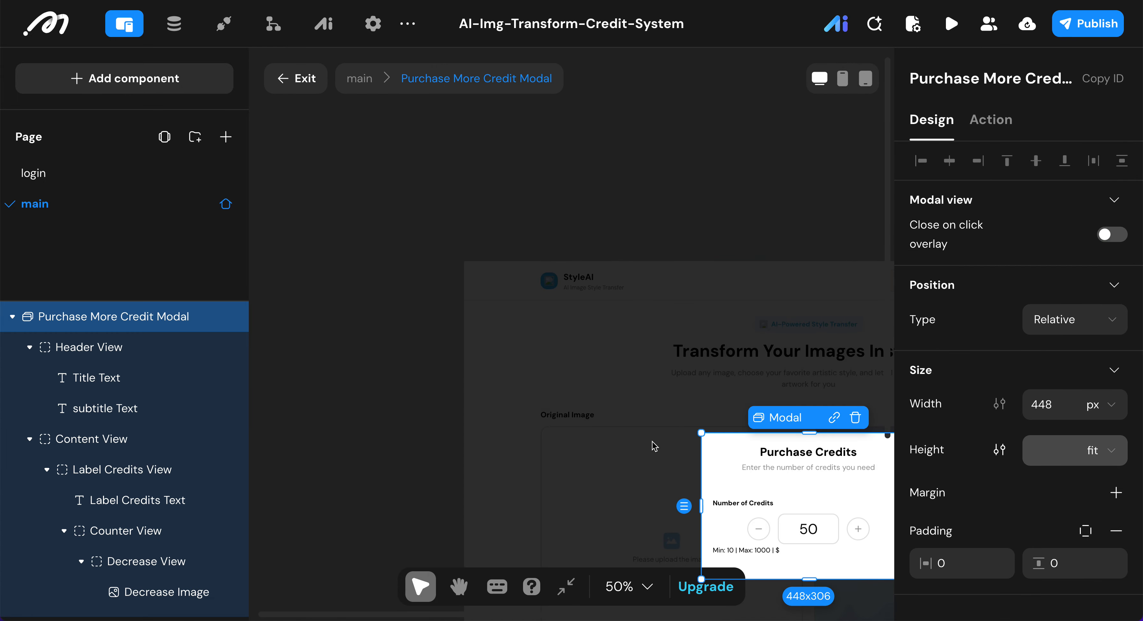
- Append the decimal_value field of the credit_price data source to the Price Hint Text's content
{"action": "left_click", "coordinate": [705, 456]}
{"action": "left_click", "coordinate": [1054, 309]}
{"action": "left_click", "coordinate": [1111, 309]}
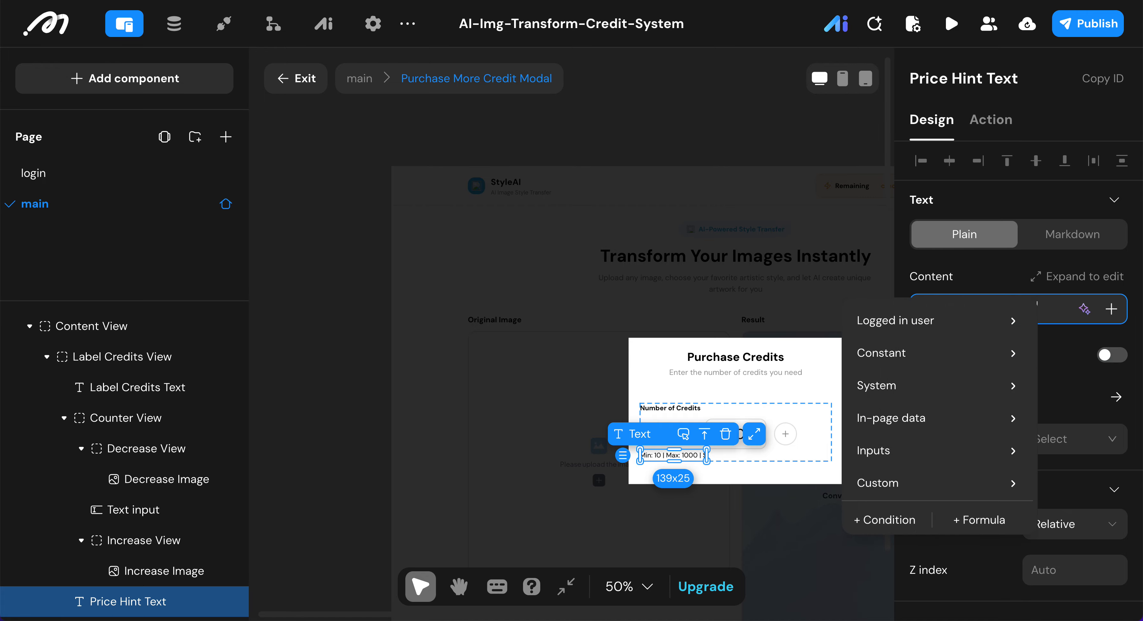
{"action": "mouse_move", "coordinate": [926, 432]}
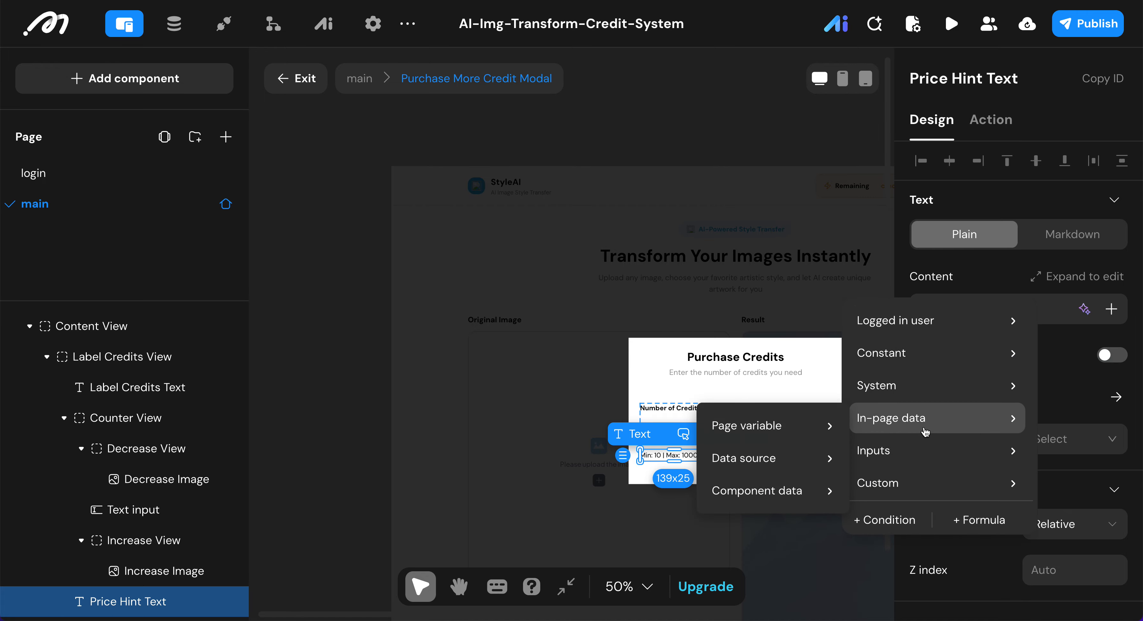
{"action": "mouse_move", "coordinate": [777, 464]}
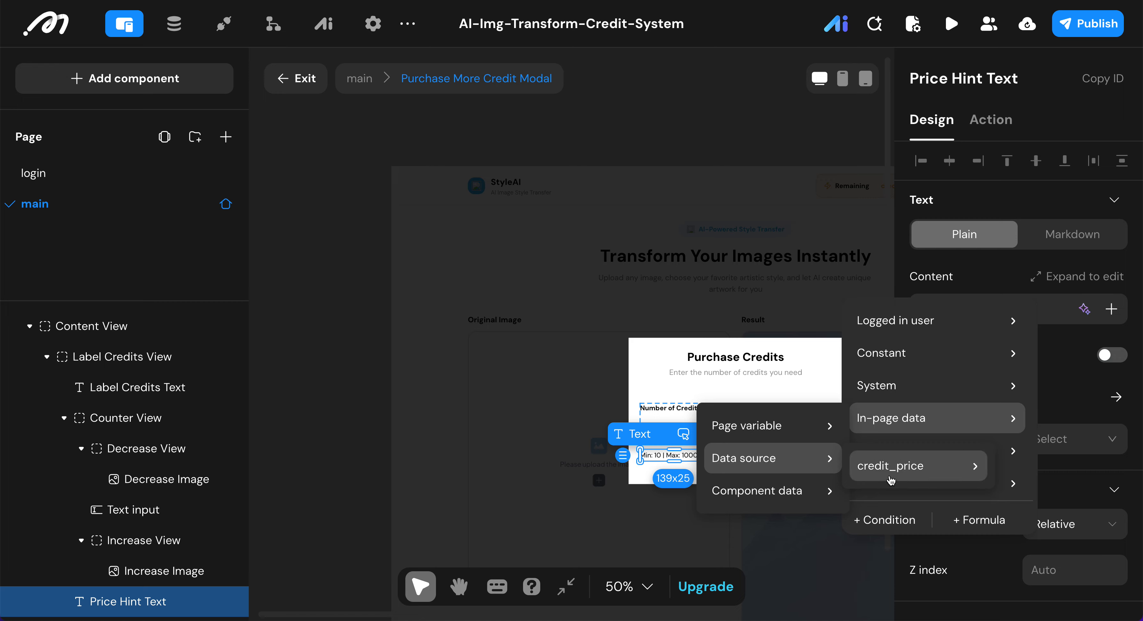
{"action": "mouse_move", "coordinate": [891, 480]}
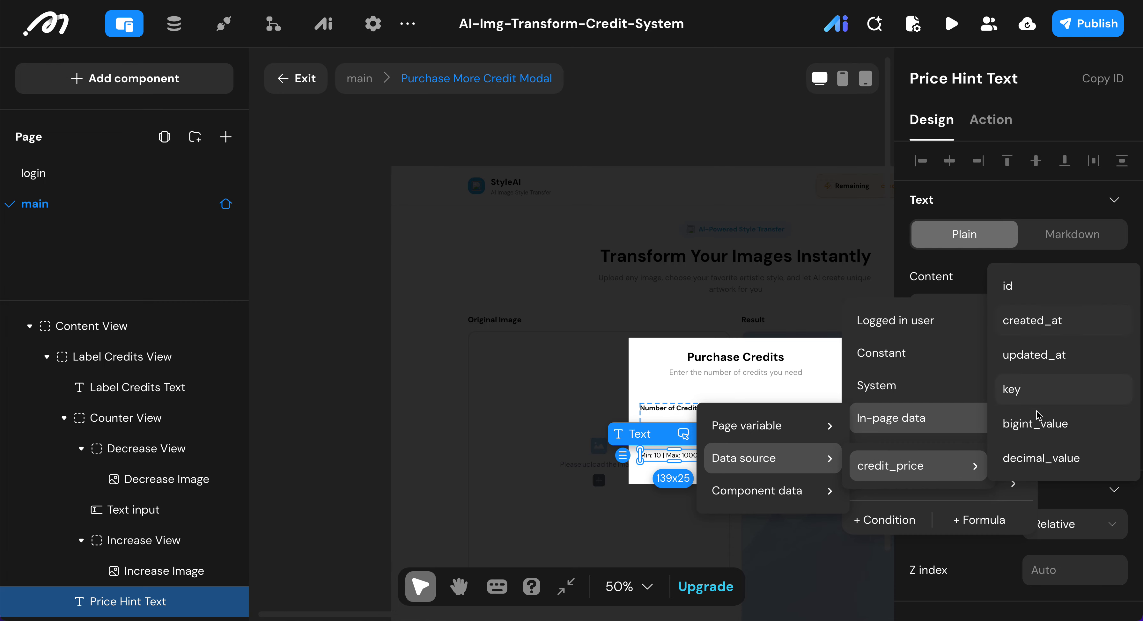
{"action": "left_click", "coordinate": [1042, 462]}
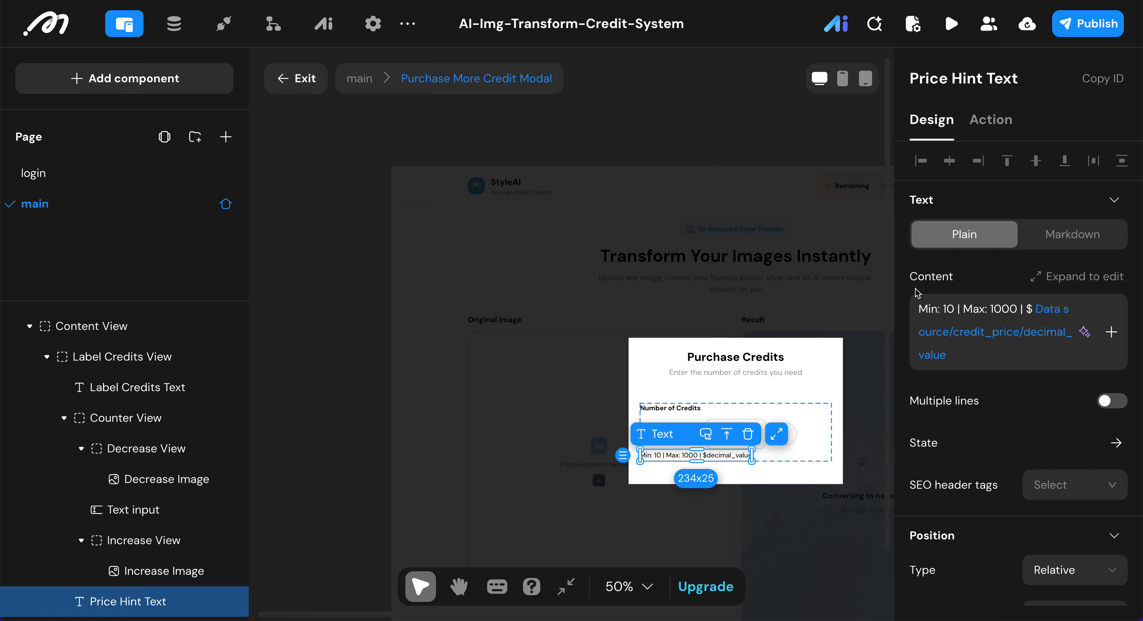
- Add "per credit" at the end of the Price Hint Text's content and enable multiple lines
{"action": "left_click", "coordinate": [983, 349]}
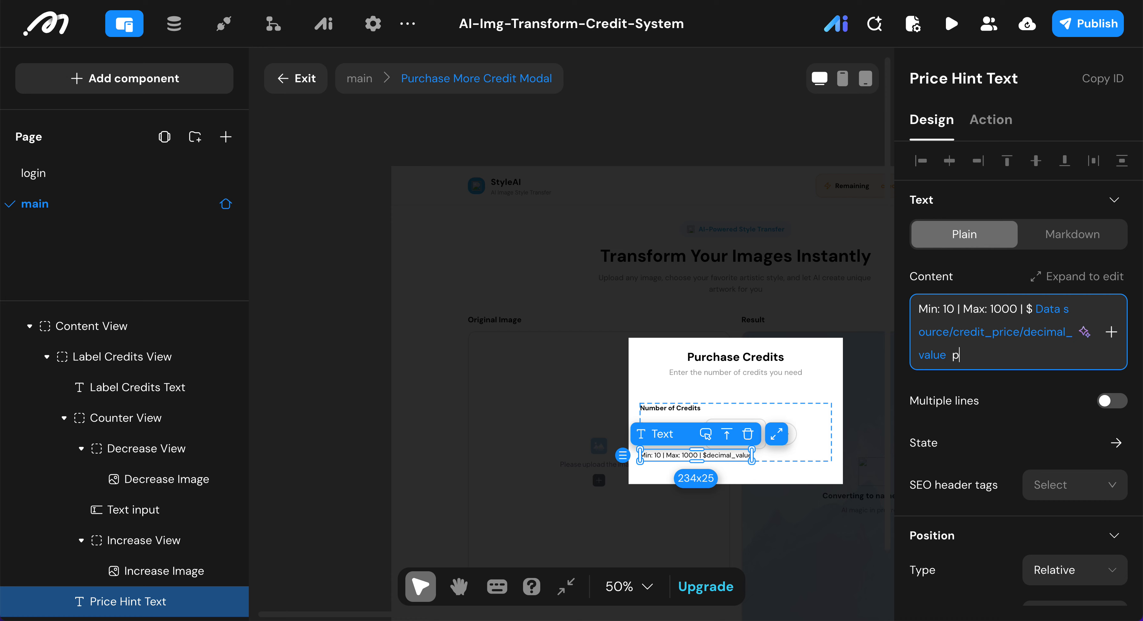
{"action": "type", "text": "per credit"}
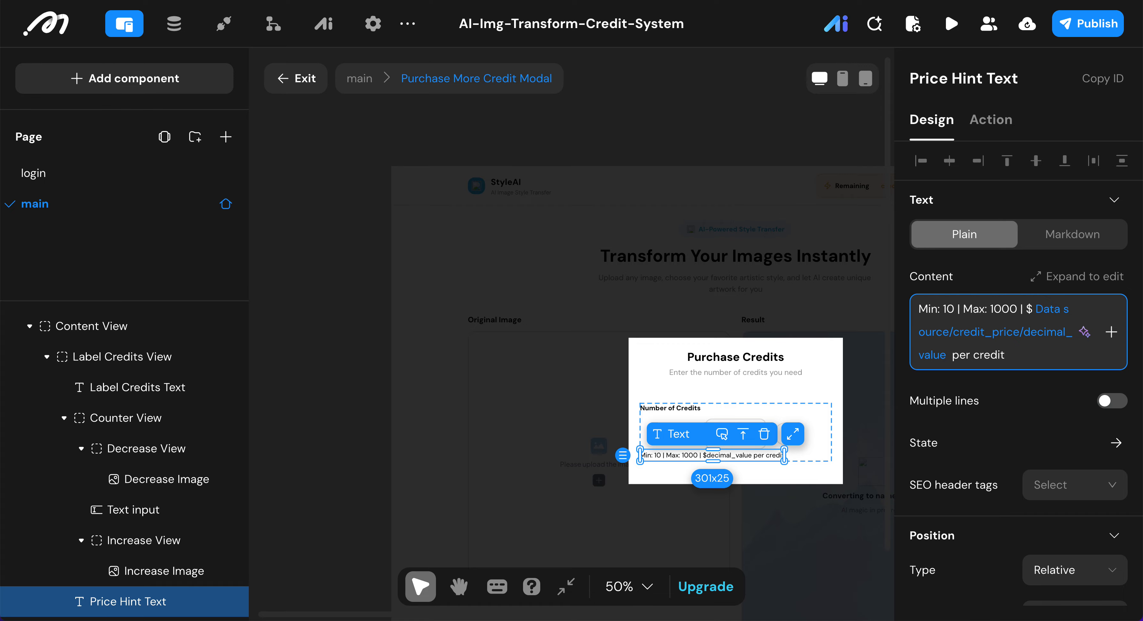
{"action": "left_click", "coordinate": [1114, 401]}
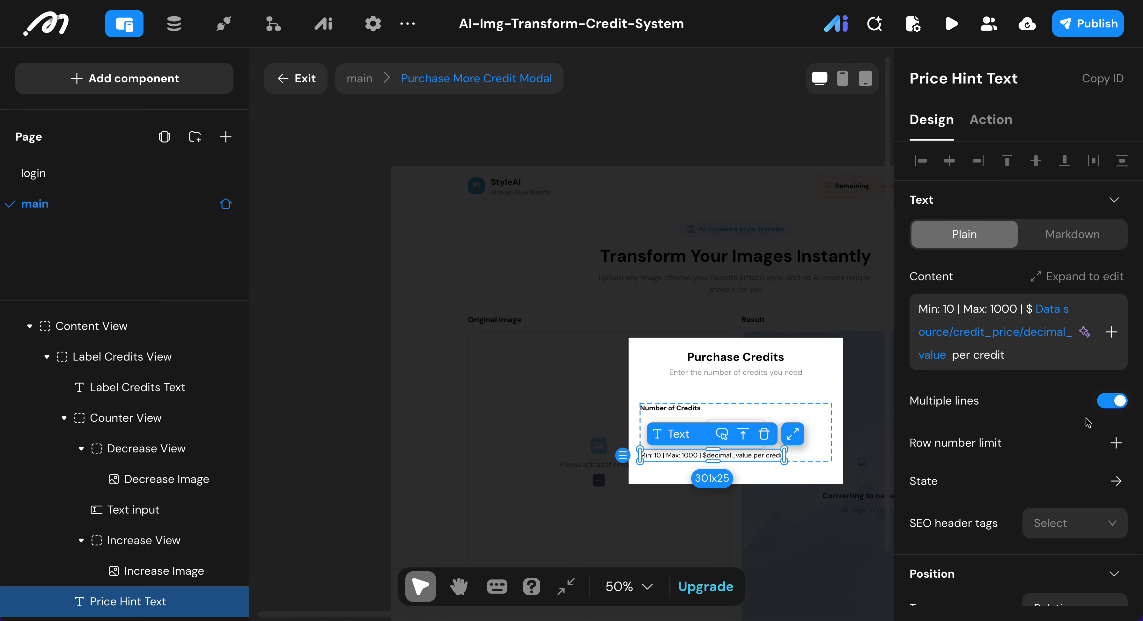
- Set the Price Hint Text's width to 100% and its top margin to 8
{"action": "scroll", "coordinate": [1039, 459], "scroll_direction": "down", "scroll_amount": 3}
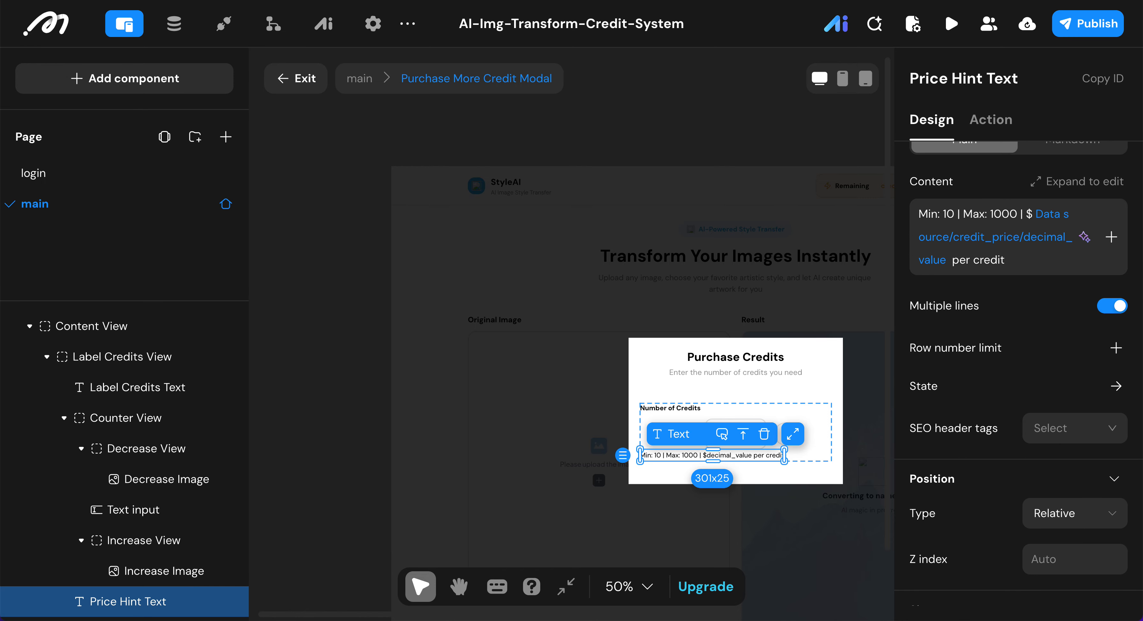
{"action": "scroll", "coordinate": [1063, 501], "scroll_direction": "down", "scroll_amount": 8}
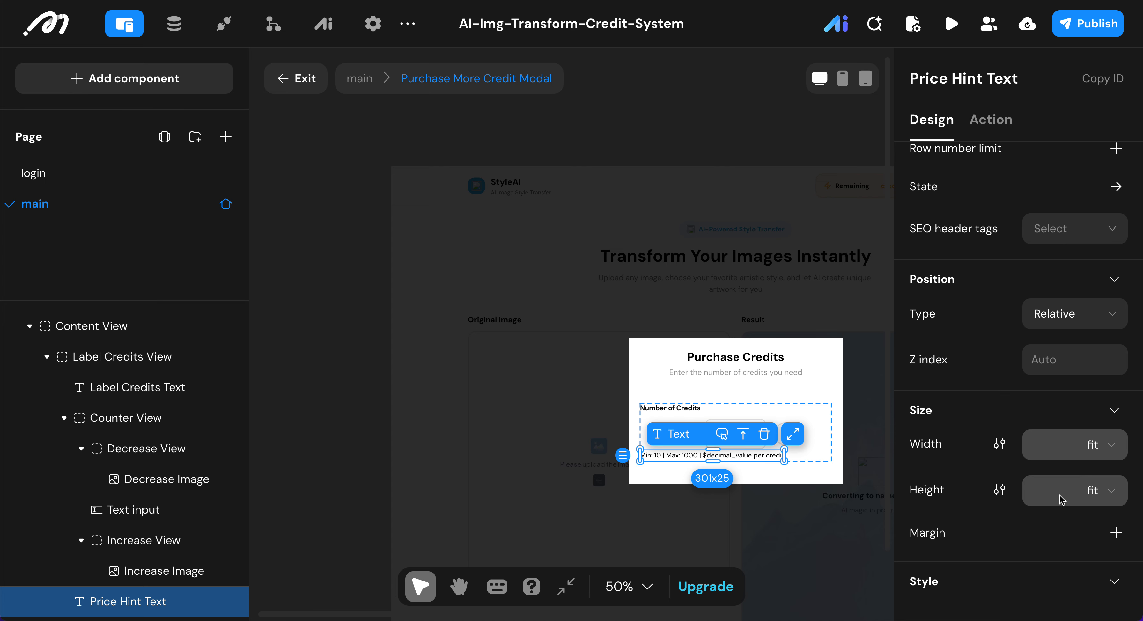
{"action": "left_click", "coordinate": [1106, 365]}
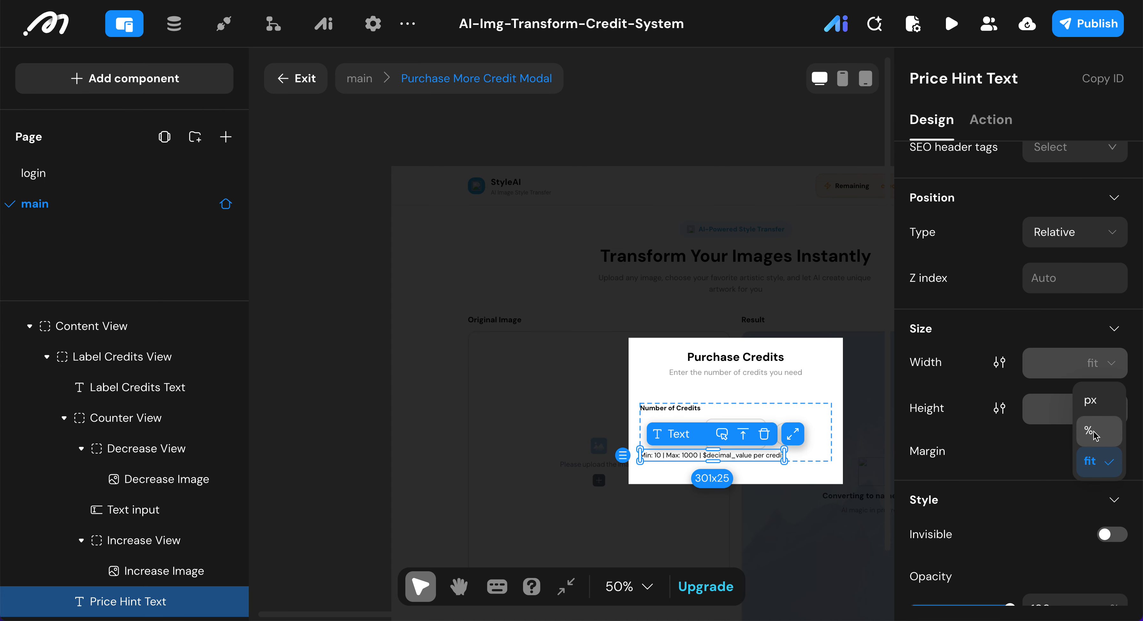
{"action": "left_click", "coordinate": [1093, 431]}
{"action": "scroll", "coordinate": [1108, 457], "scroll_direction": "down", "scroll_amount": 1}
{"action": "scroll", "coordinate": [1108, 457], "scroll_direction": "down", "scroll_amount": 5}
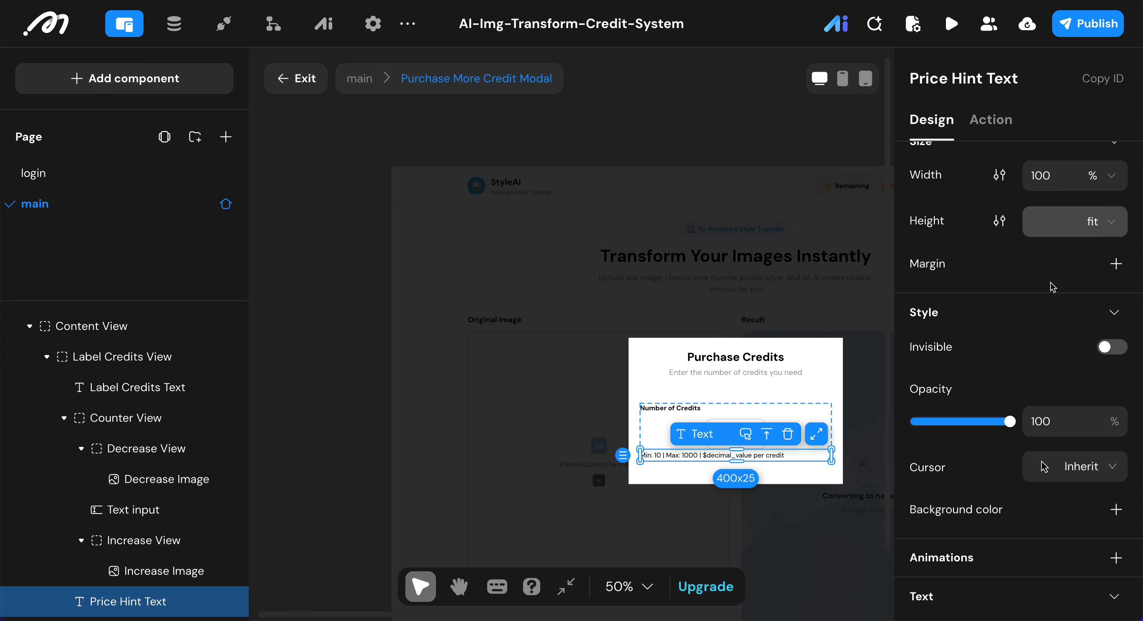
{"action": "left_click", "coordinate": [1115, 263]}
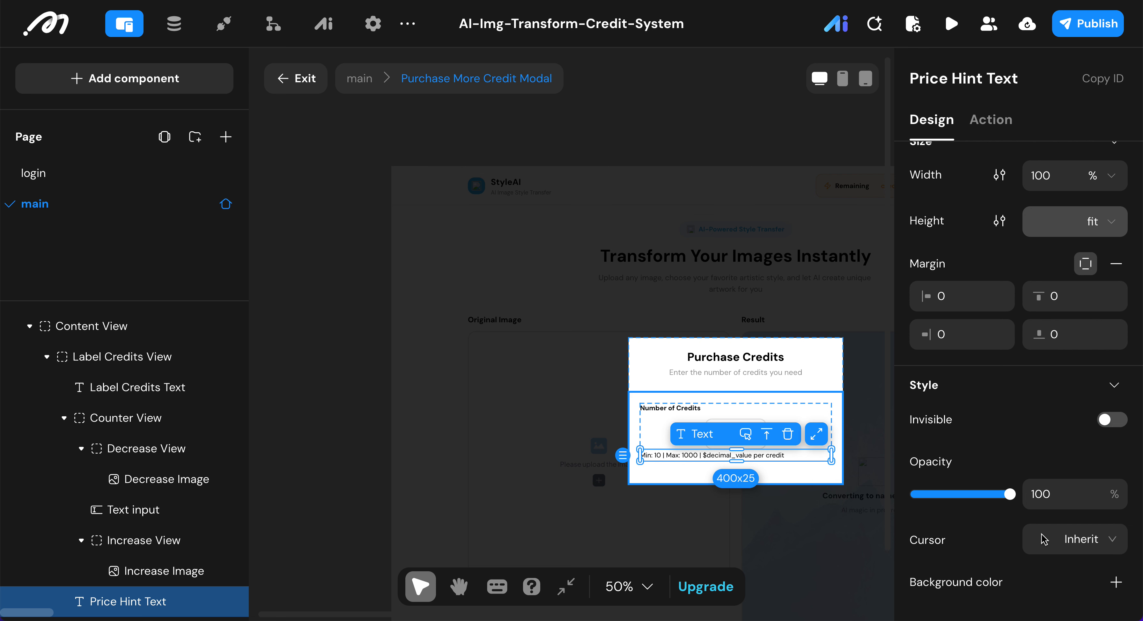
{"action": "left_click", "coordinate": [1068, 306]}
{"action": "type", "text": "8"}
{"action": "key", "text": "Return"}
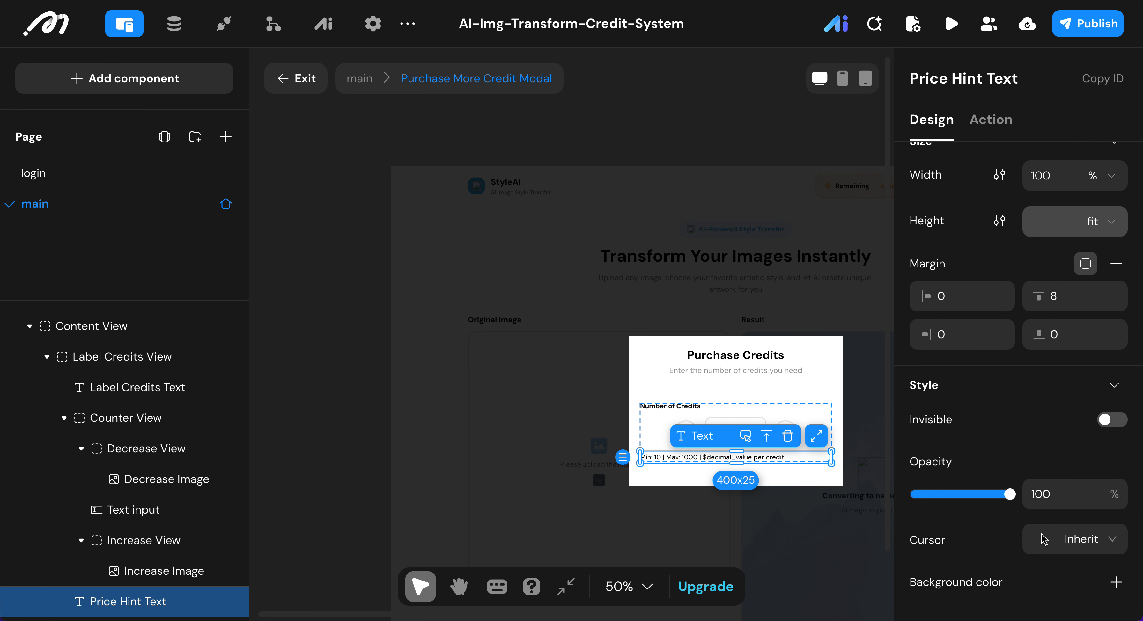
- Set the Price Hint Text's font size to 12 and its line height to 16
{"action": "scroll", "coordinate": [1038, 391], "scroll_direction": "down", "scroll_amount": 5}
{"action": "left_click", "coordinate": [1100, 348]}
{"action": "double_click", "coordinate": [1099, 349]}
{"action": "type", "text": "12"}
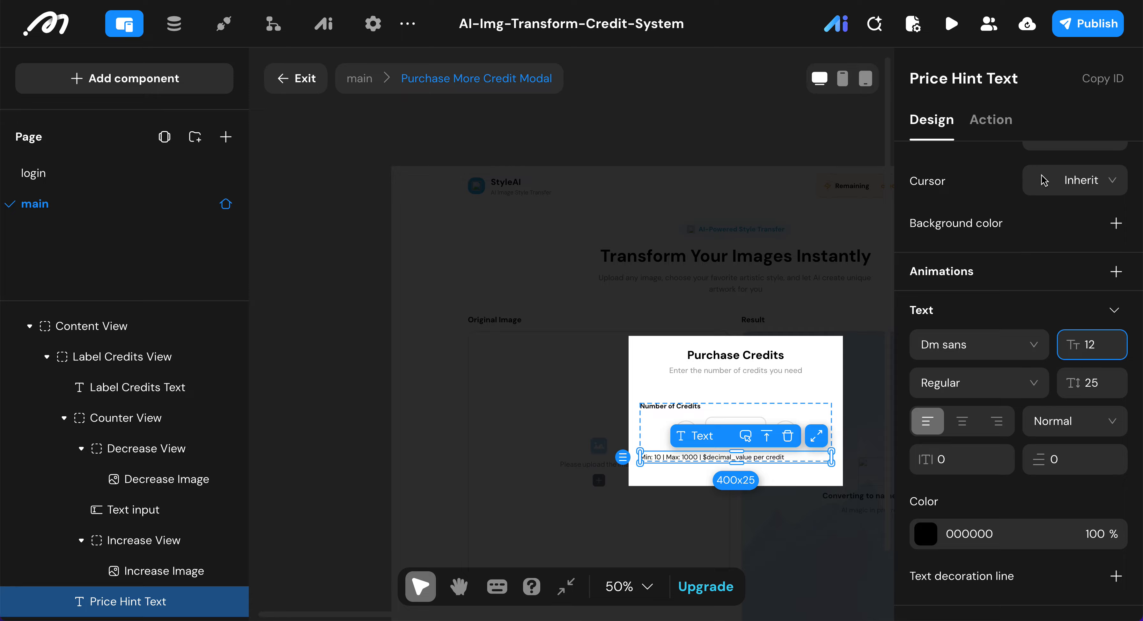
{"action": "key", "text": "Return"}
{"action": "double_click", "coordinate": [1107, 383]}
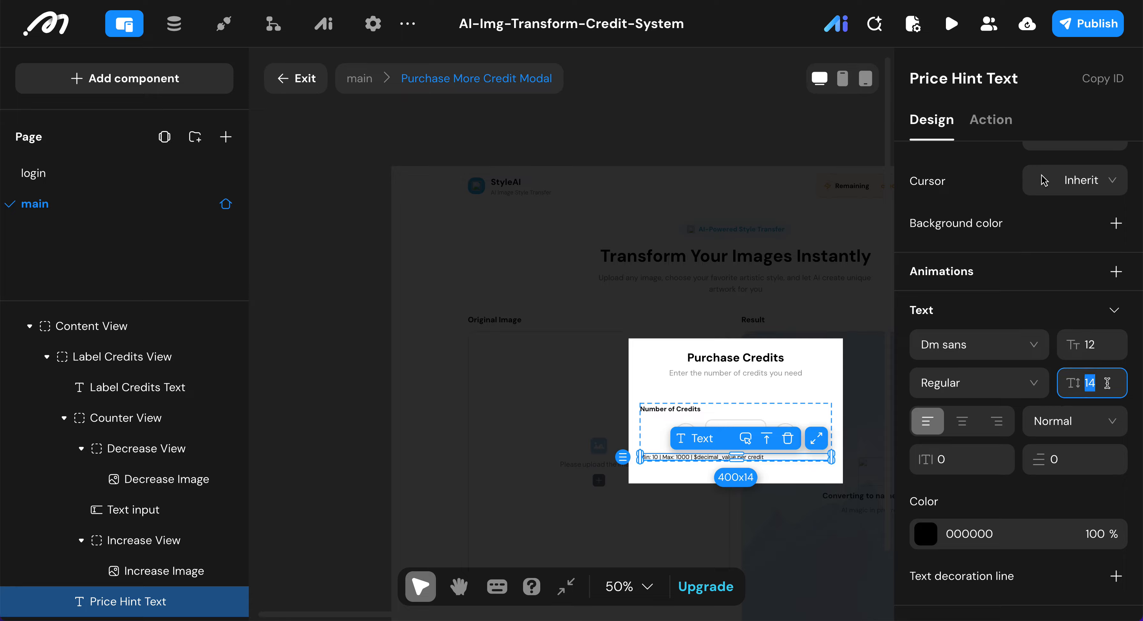
{"action": "type", "text": "16"}
{"action": "key", "text": "Return"}
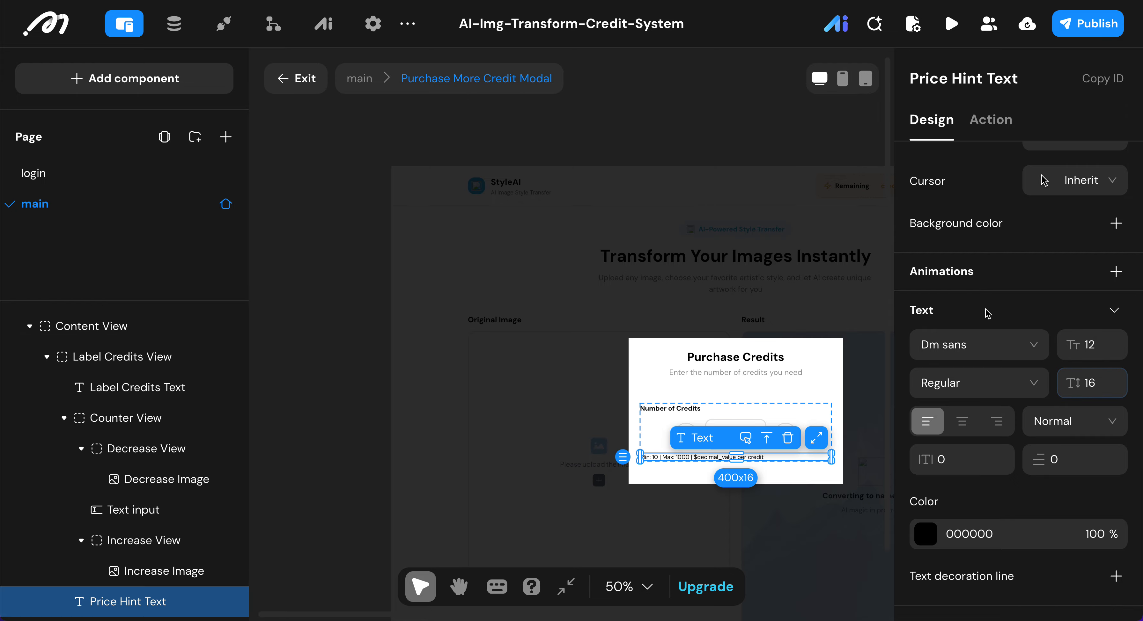
- Center-align the Price Hint Text and color it grey 9B9B9B
{"action": "left_click", "coordinate": [962, 421]}
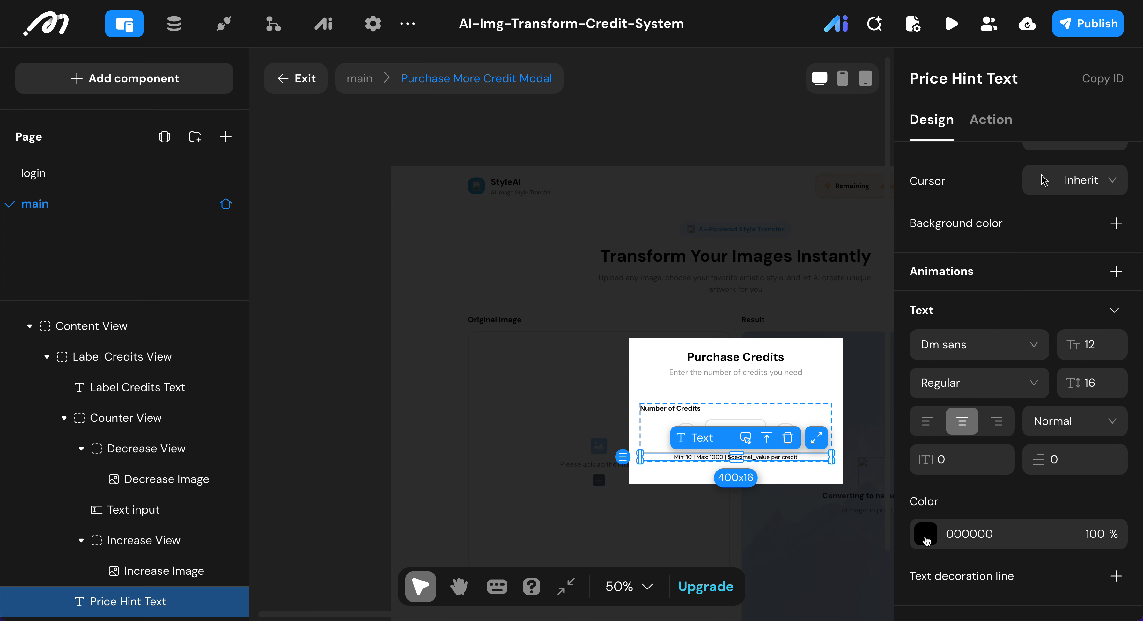
{"action": "left_click", "coordinate": [925, 538]}
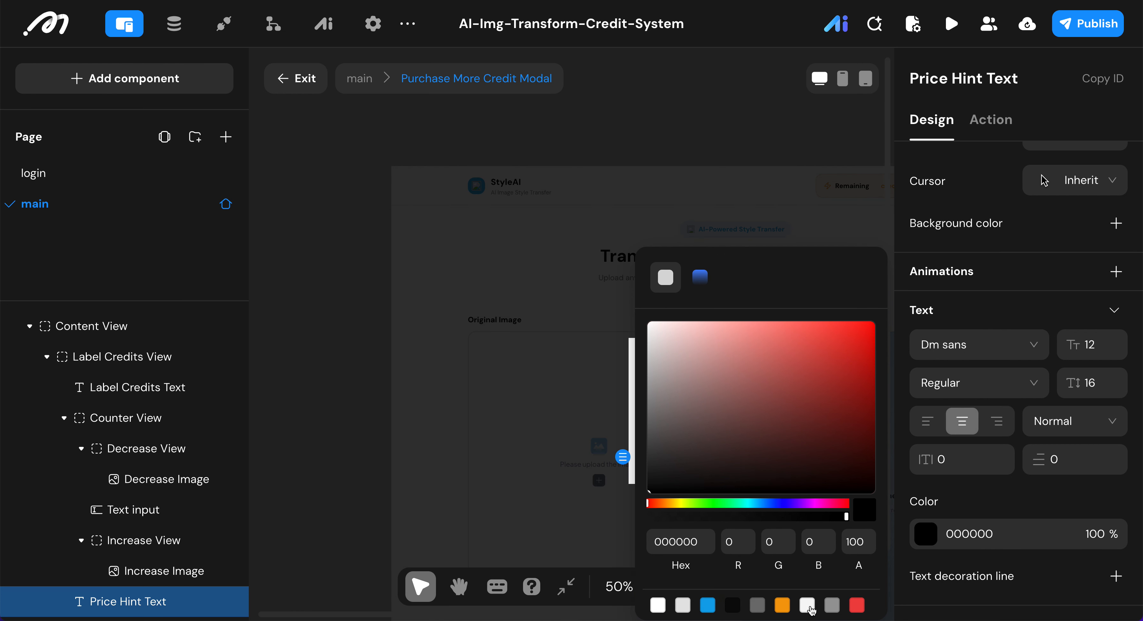
{"action": "left_click", "coordinate": [831, 607]}
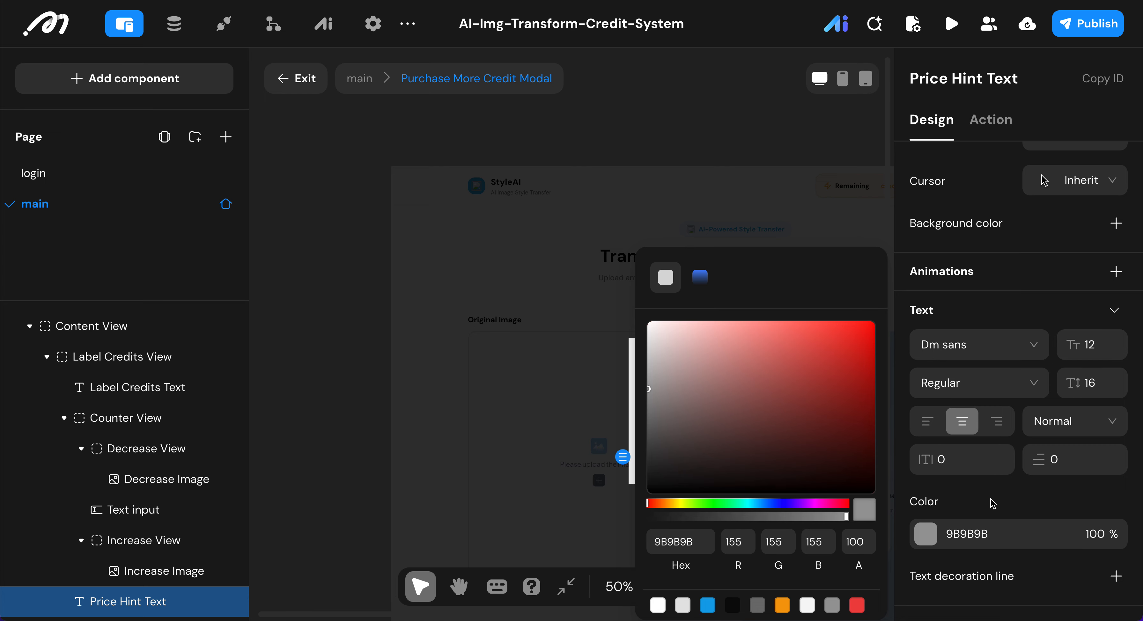
{"action": "left_click", "coordinate": [998, 510]}
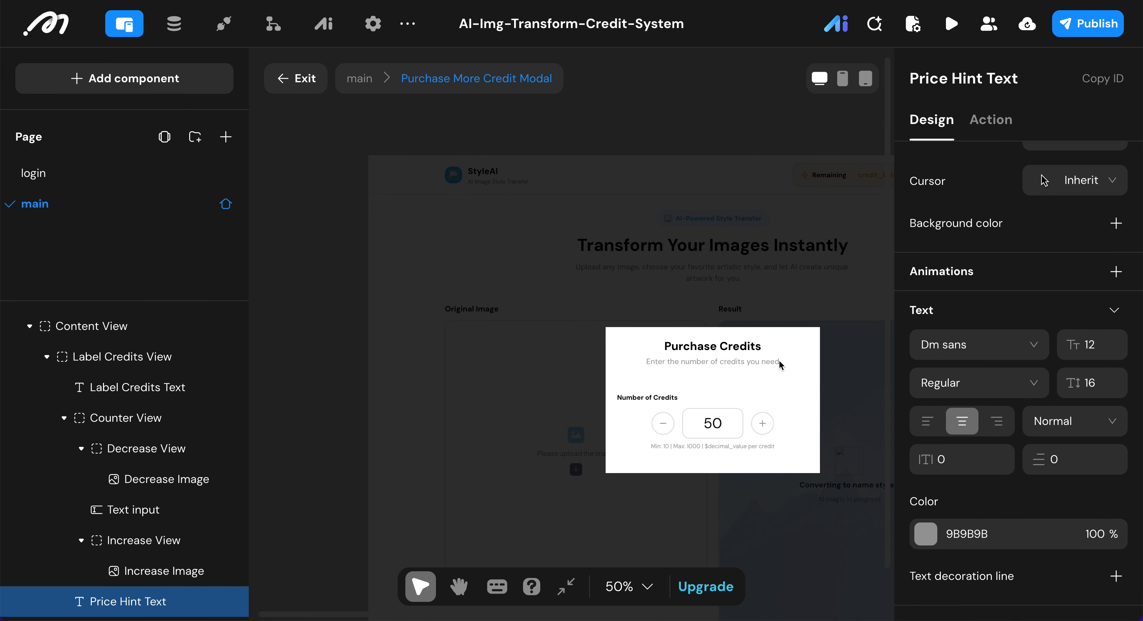
- Add a button component inside the modal's Content View, below the price hint
{"action": "left_click", "coordinate": [740, 388]}
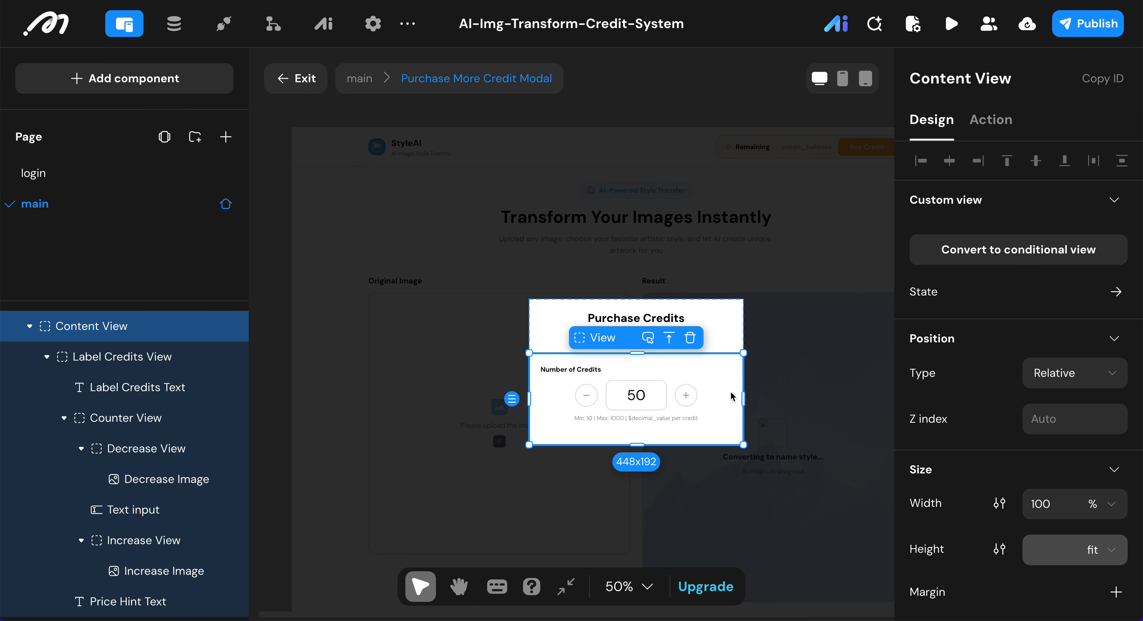
{"action": "scroll", "coordinate": [688, 397], "scroll_direction": "up", "scroll_amount": 3}
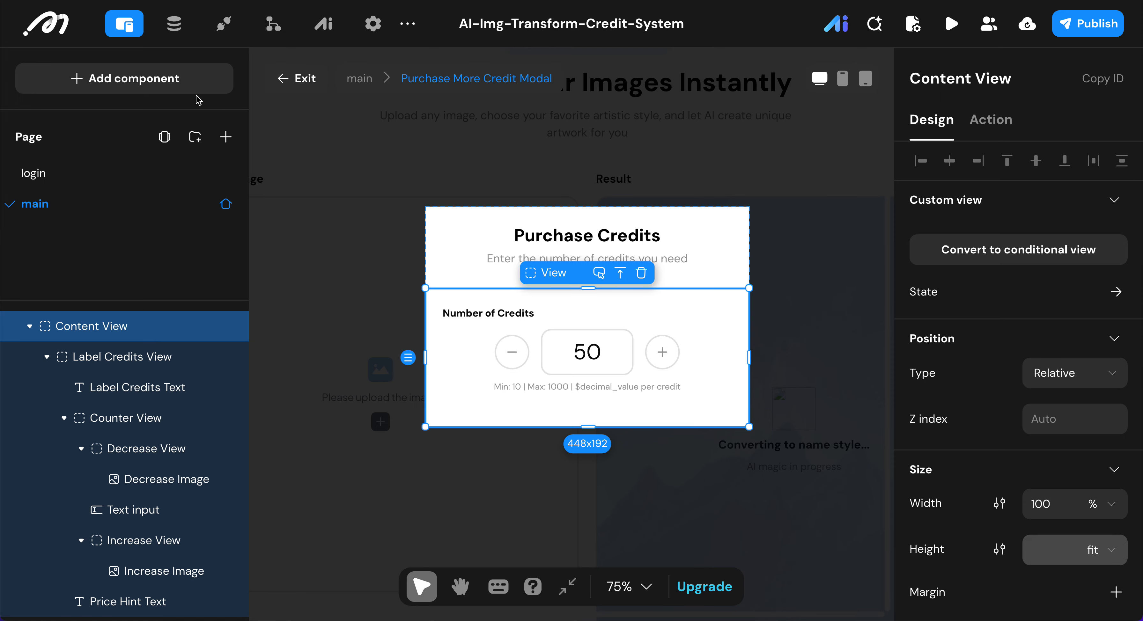
{"action": "left_click", "coordinate": [131, 78]}
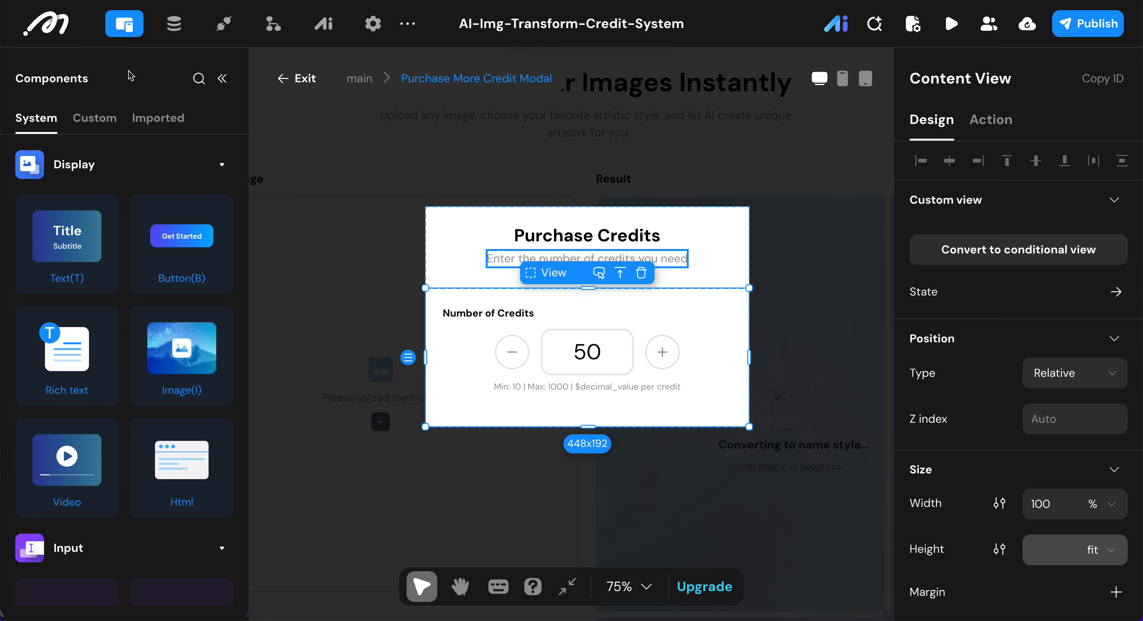
{"action": "double_click", "coordinate": [200, 246]}
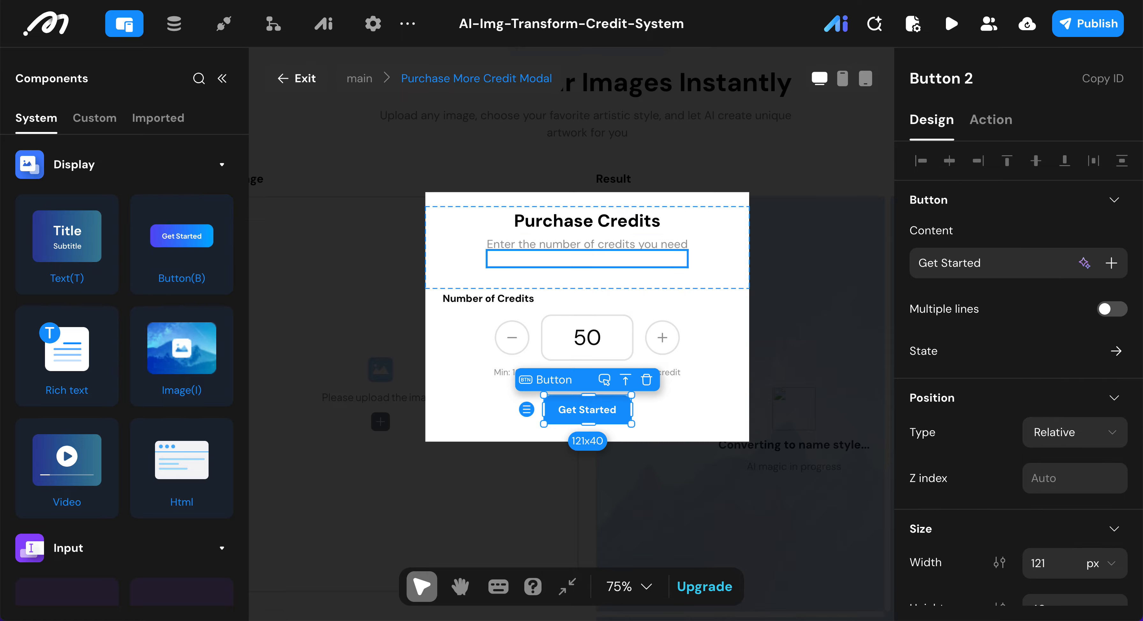
- Rename the modal's new button as Pay Submit Button
{"action": "left_click", "coordinate": [1012, 82]}
{"action": "key", "text": "BackSpace"}
{"action": "type", "text": "Pa"}
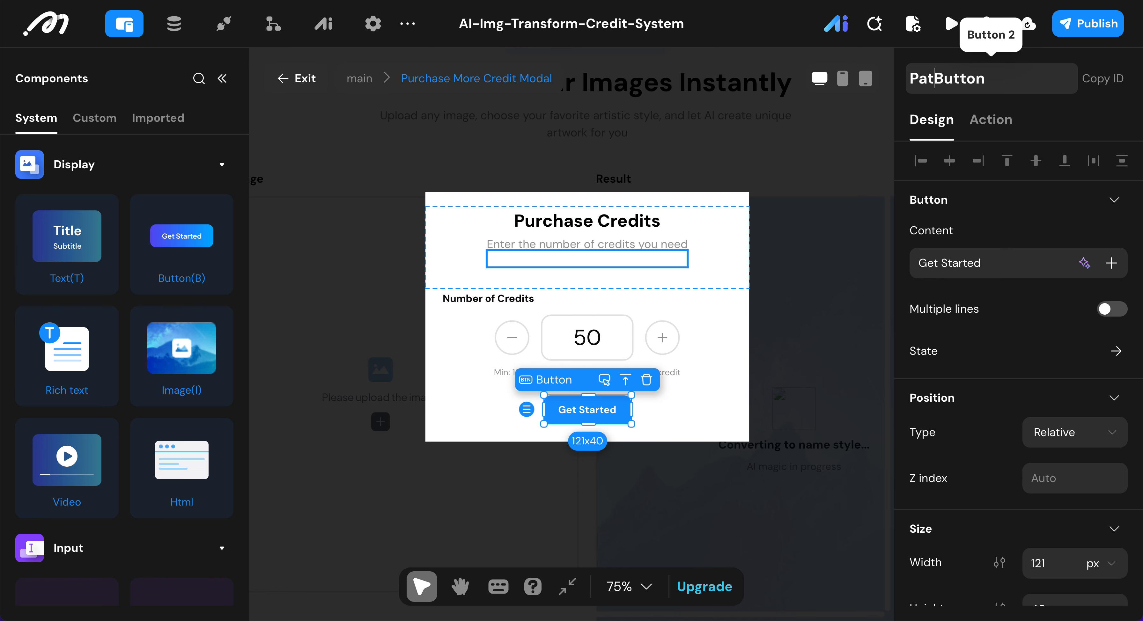
{"action": "type", "text": "y Submit"}
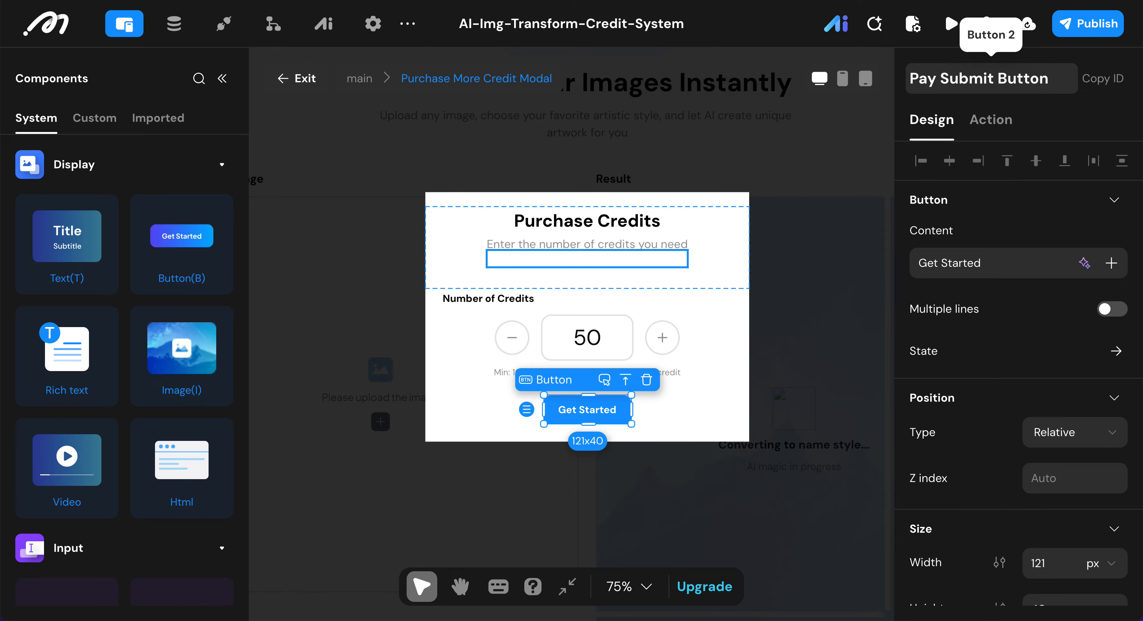
- Replace the Pay Submit Button's content with "Pay $" followed by a multiplication (*) formula
{"action": "type", "text": " \\"}
{"action": "left_click", "coordinate": [981, 264]}
{"action": "key", "text": "ctrl+a"}
{"action": "key", "text": "BackSpace"}
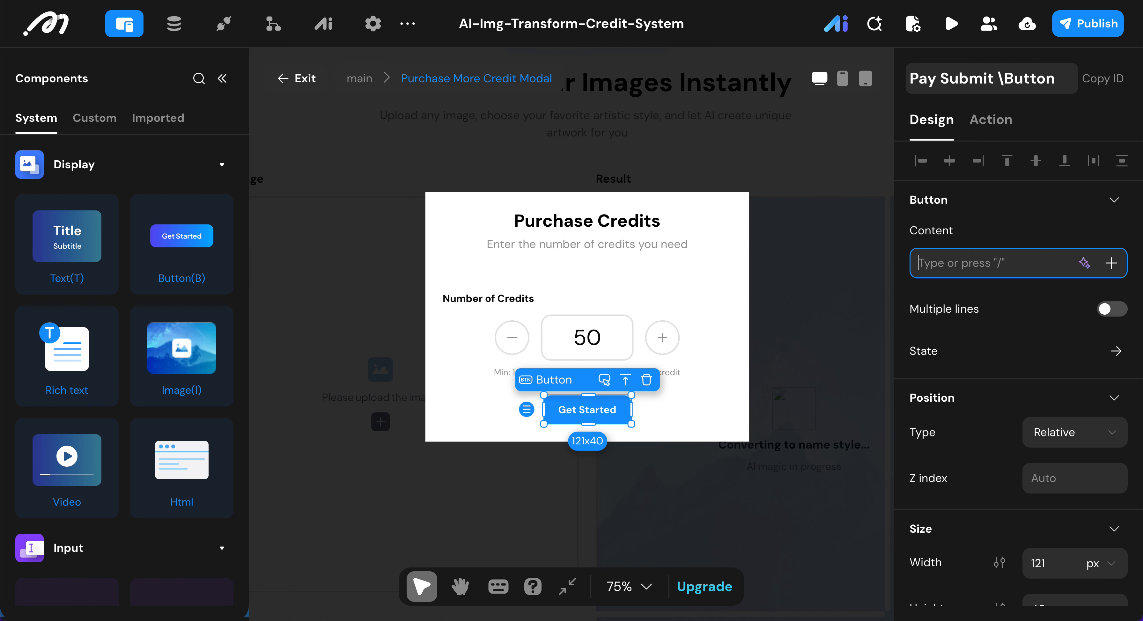
{"action": "type", "text": "Pay $/"}
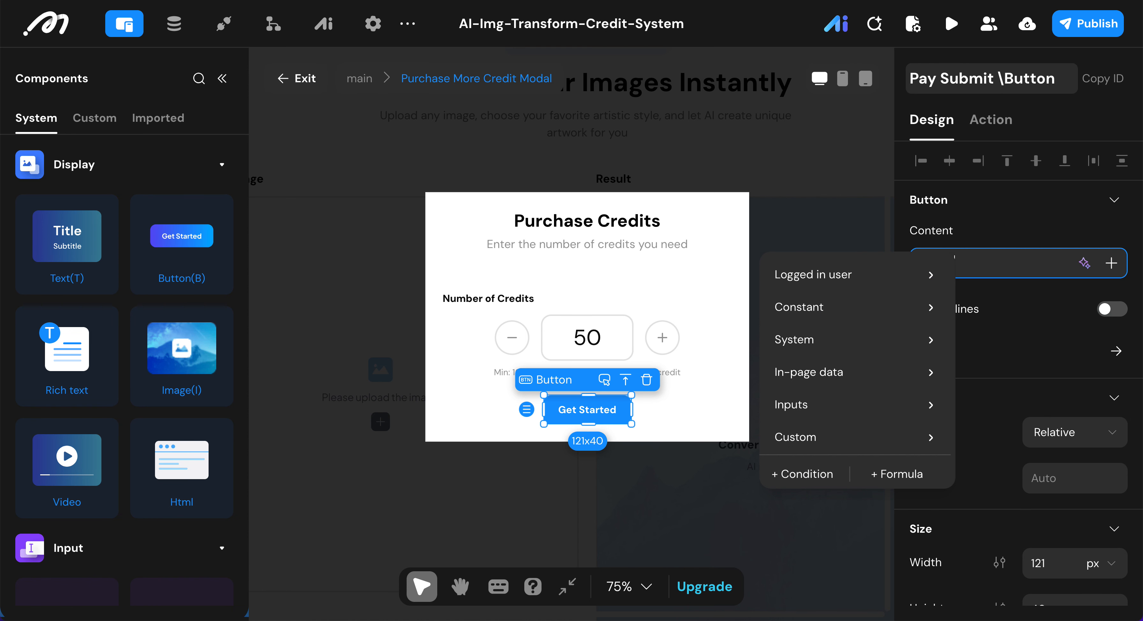
{"action": "left_click", "coordinate": [909, 474]}
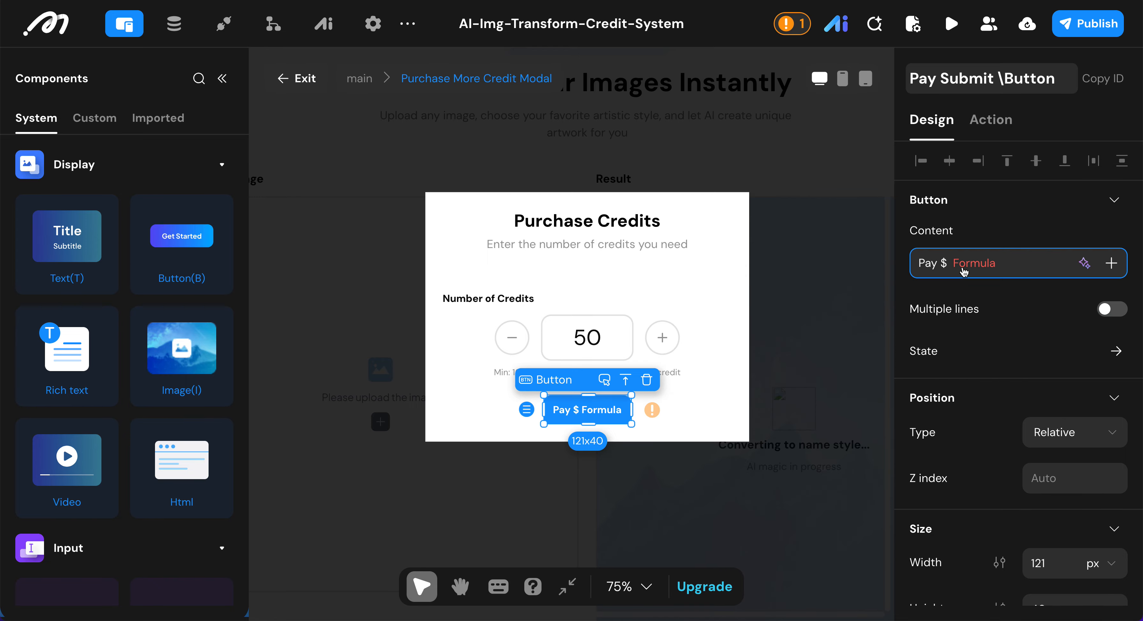
{"action": "left_click", "coordinate": [967, 381]}
{"action": "scroll", "coordinate": [950, 185], "scroll_direction": "down", "scroll_amount": 20}
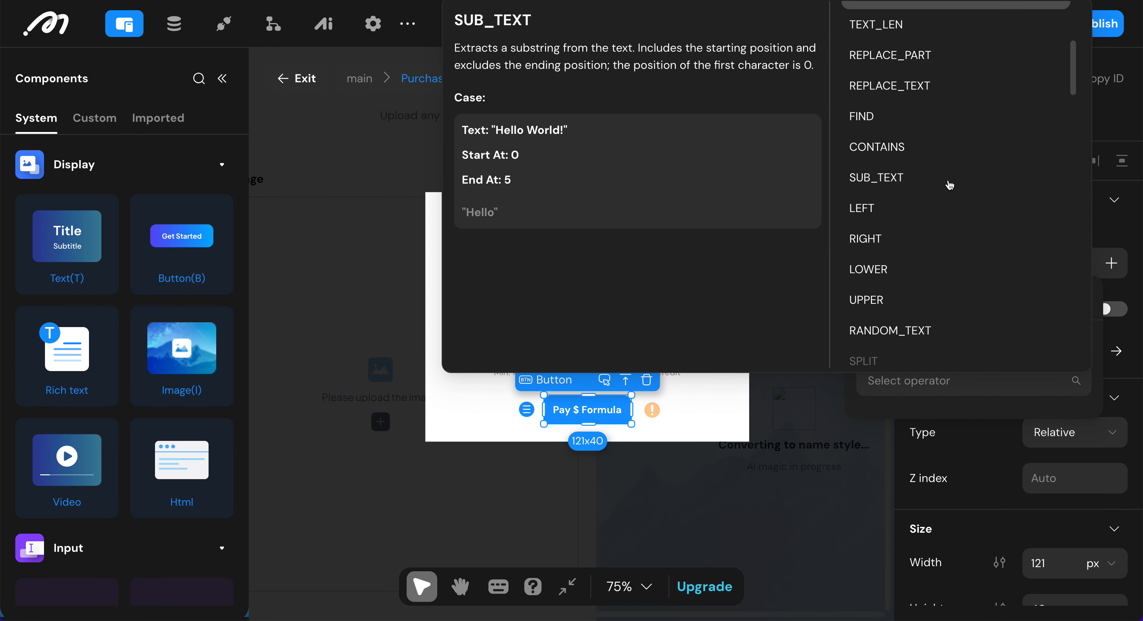
{"action": "scroll", "coordinate": [950, 186], "scroll_direction": "up", "scroll_amount": 3}
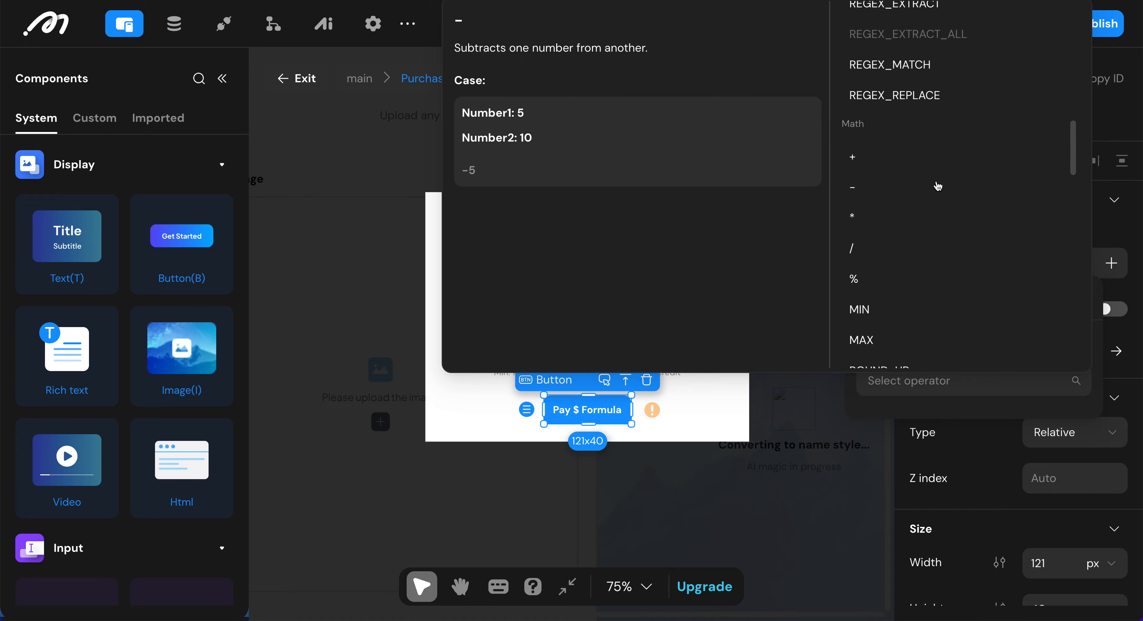
{"action": "left_click", "coordinate": [883, 217]}
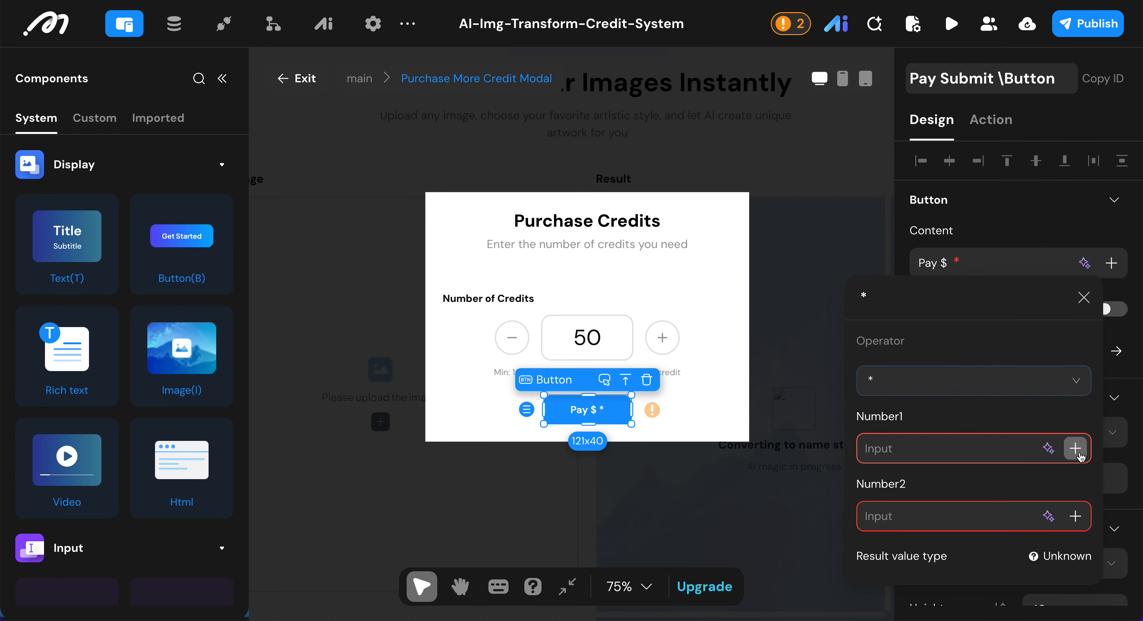
- Set the formula's Number1 to the Text input value and Number2 to the decimal_value of the credit_price data source
{"action": "left_click", "coordinate": [1075, 448]}
{"action": "mouse_move", "coordinate": [1023, 341]}
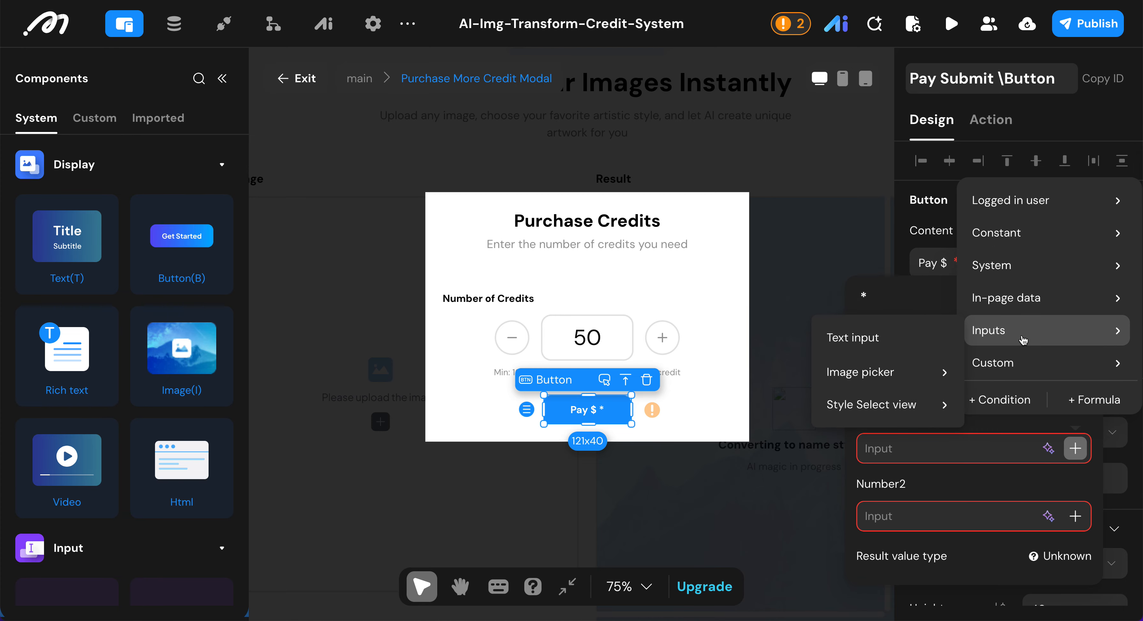
{"action": "left_click", "coordinate": [911, 342]}
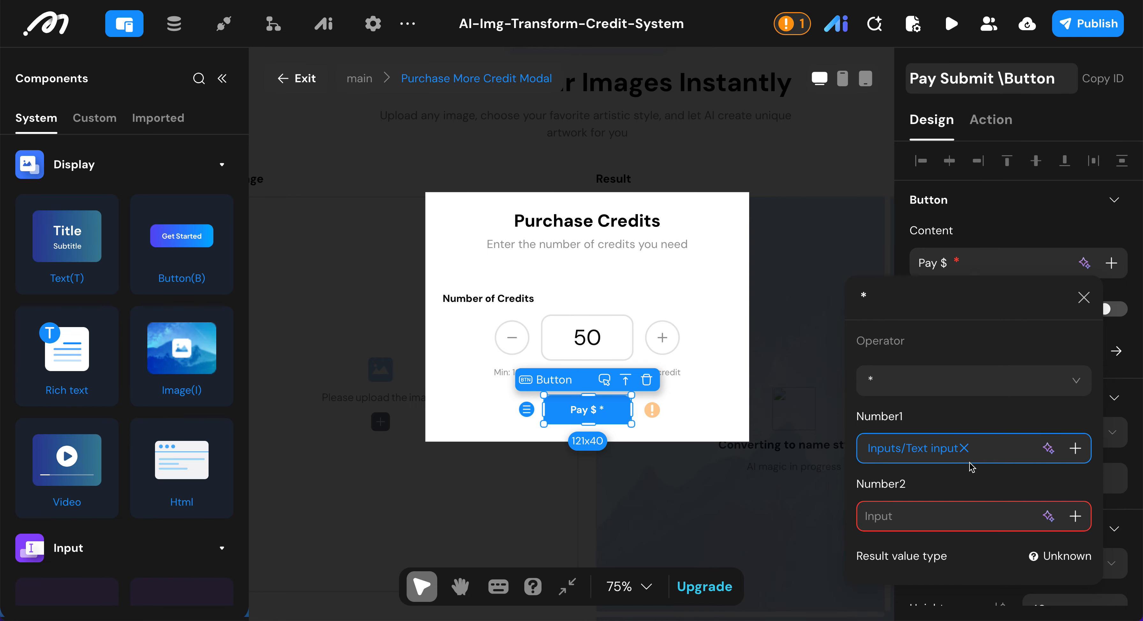
{"action": "left_click", "coordinate": [1076, 517]}
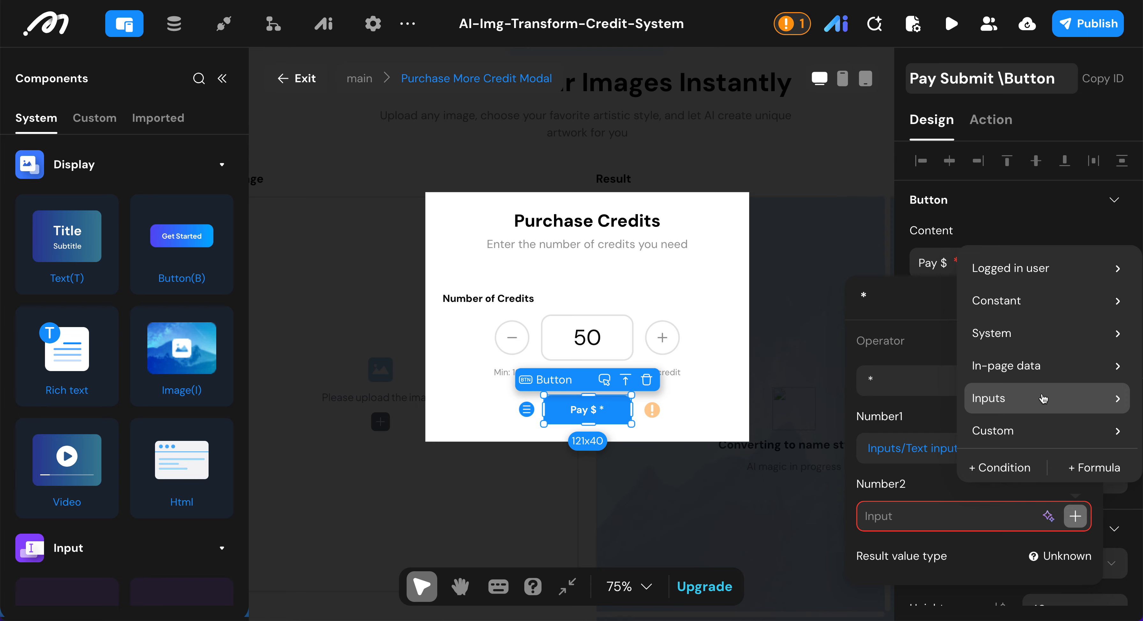
{"action": "left_click", "coordinate": [1036, 371]}
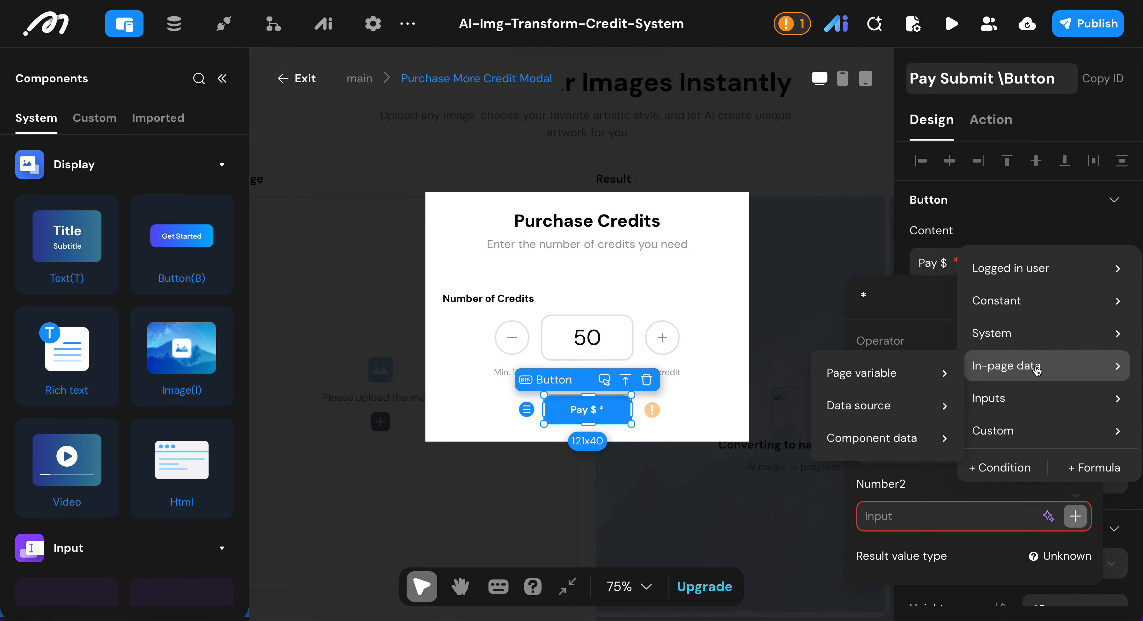
{"action": "left_click", "coordinate": [861, 417]}
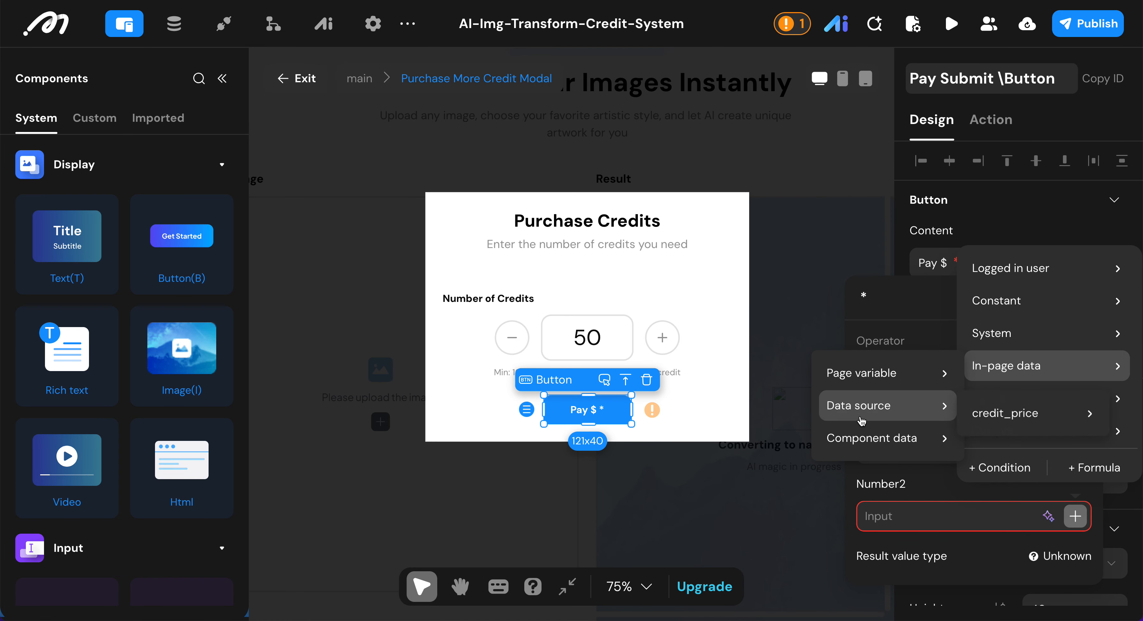
{"action": "left_click", "coordinate": [1016, 419]}
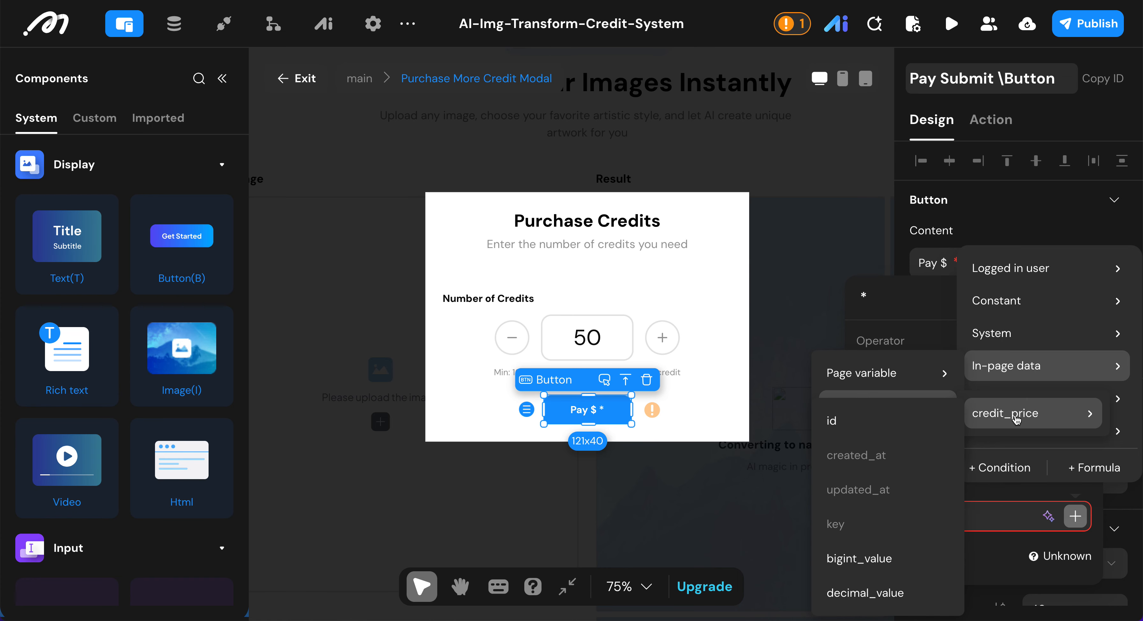
{"action": "left_click", "coordinate": [867, 596]}
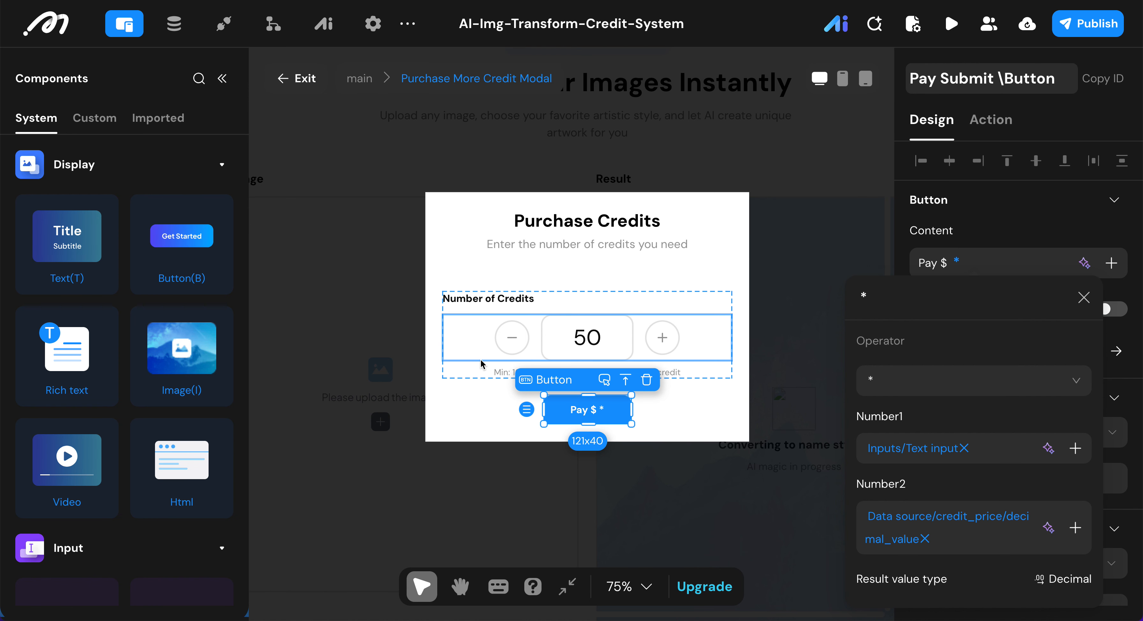
- Rename the credit counter's number field as Credit Standard Text input
{"action": "scroll", "coordinate": [584, 313], "scroll_direction": "down", "scroll_amount": 2}
{"action": "scroll", "coordinate": [584, 313], "scroll_direction": "right", "scroll_amount": 2}
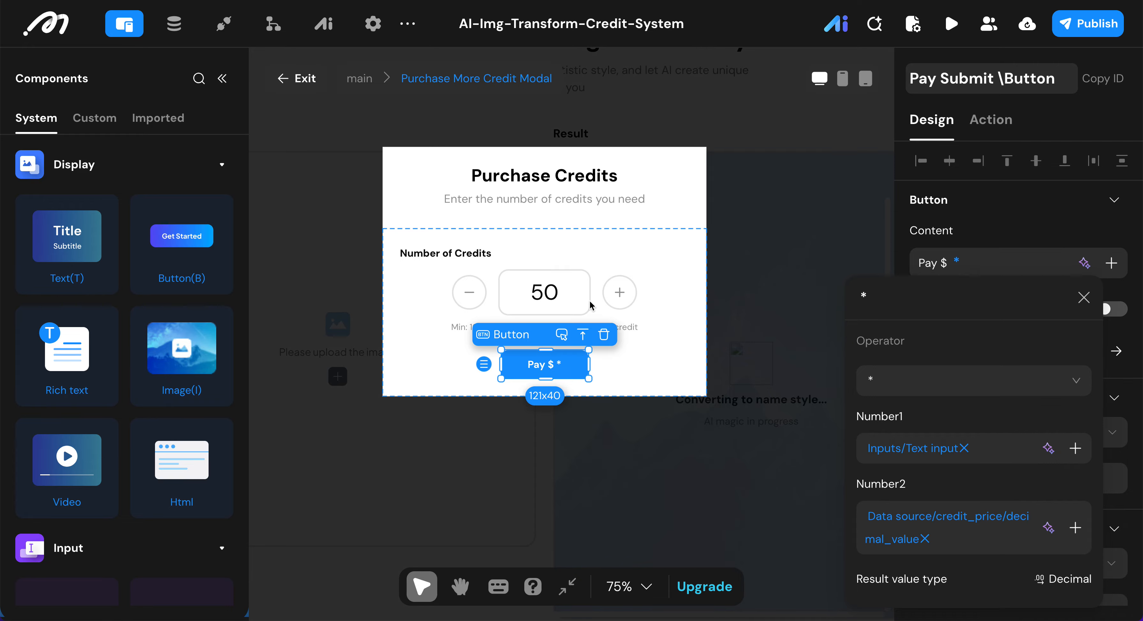
{"action": "left_click", "coordinate": [582, 294]}
{"action": "left_click", "coordinate": [1011, 79]}
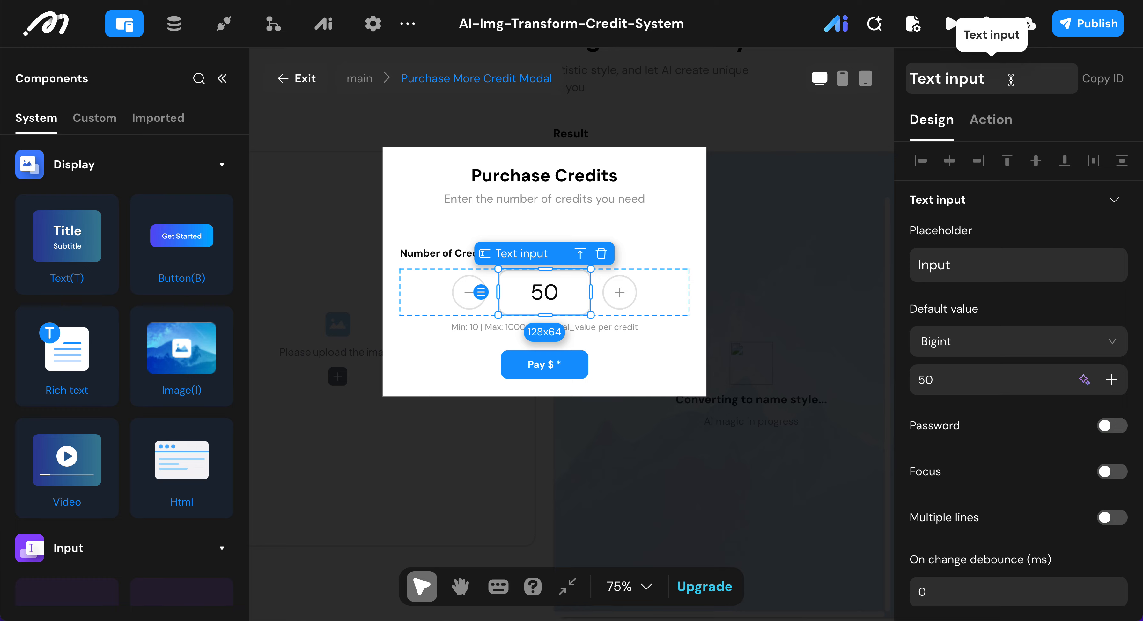
{"action": "type", "text": "C"}
{"action": "type", "text": "redi"}
{"action": "type", "text": "t"}
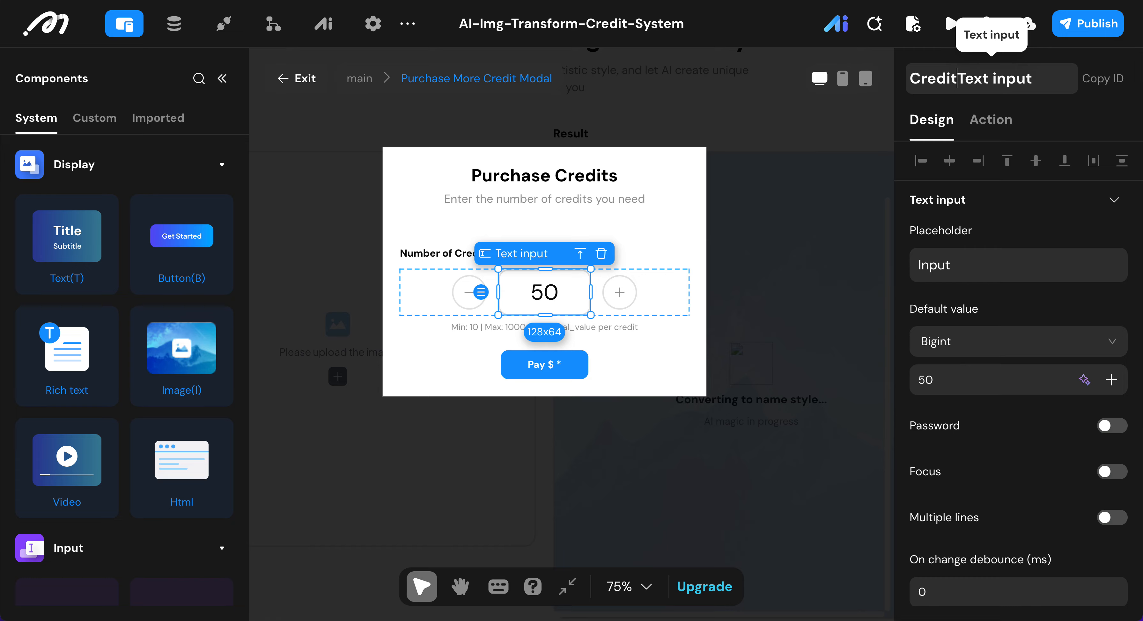
{"action": "type", "text": " Sta"}
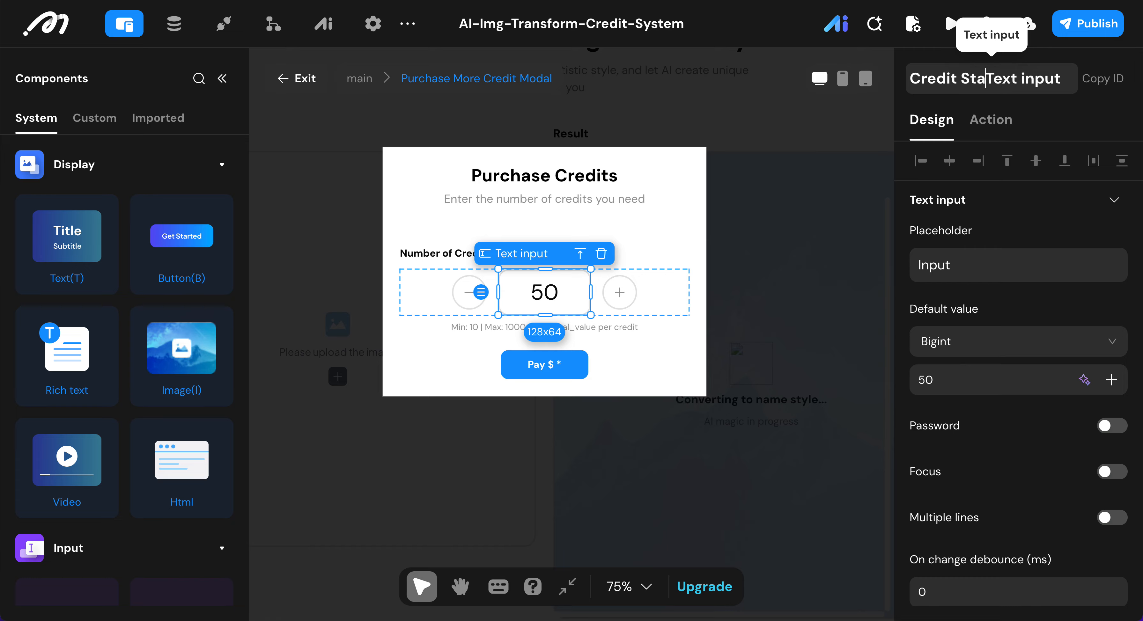
{"action": "type", "text": "n"}
{"action": "type", "text": "da"}
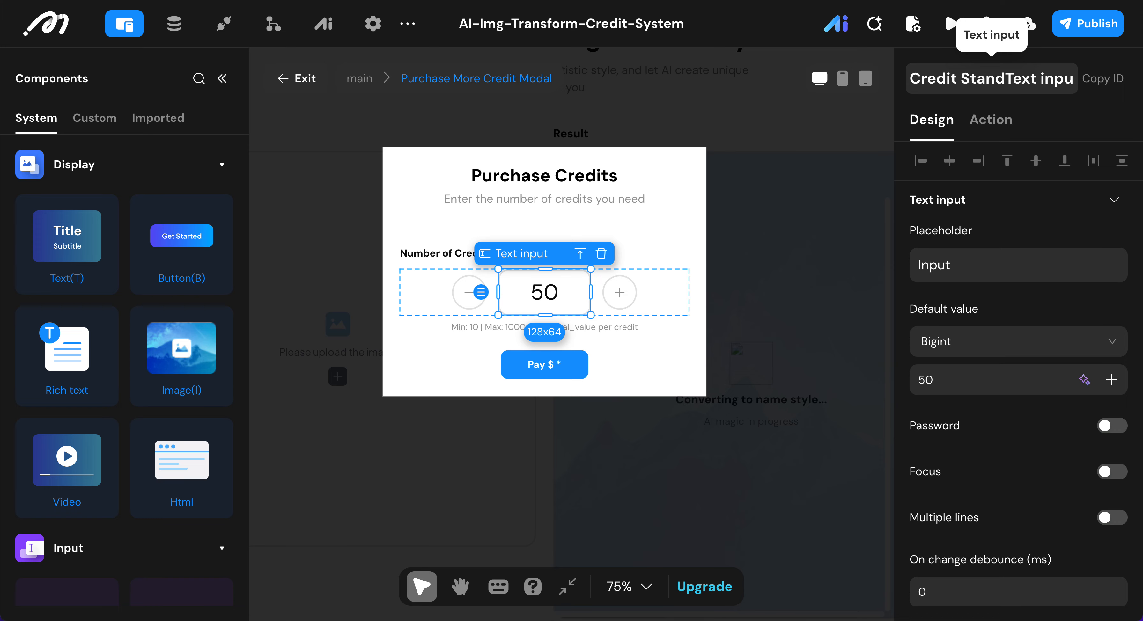
{"action": "type", "text": "rd"}
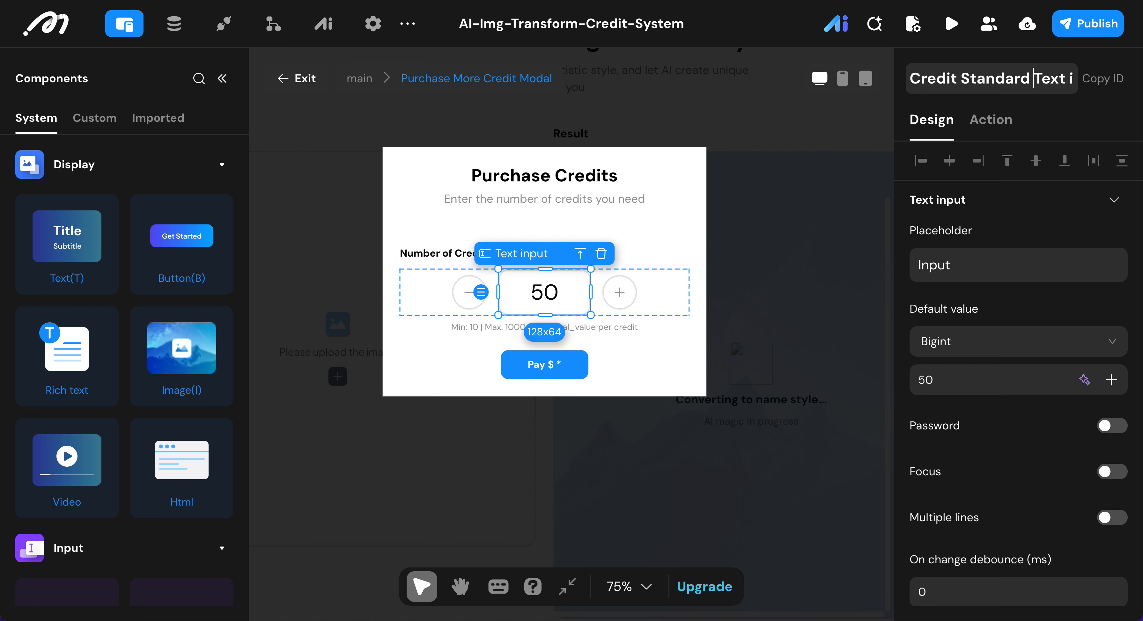
{"action": "key", "text": "Return"}
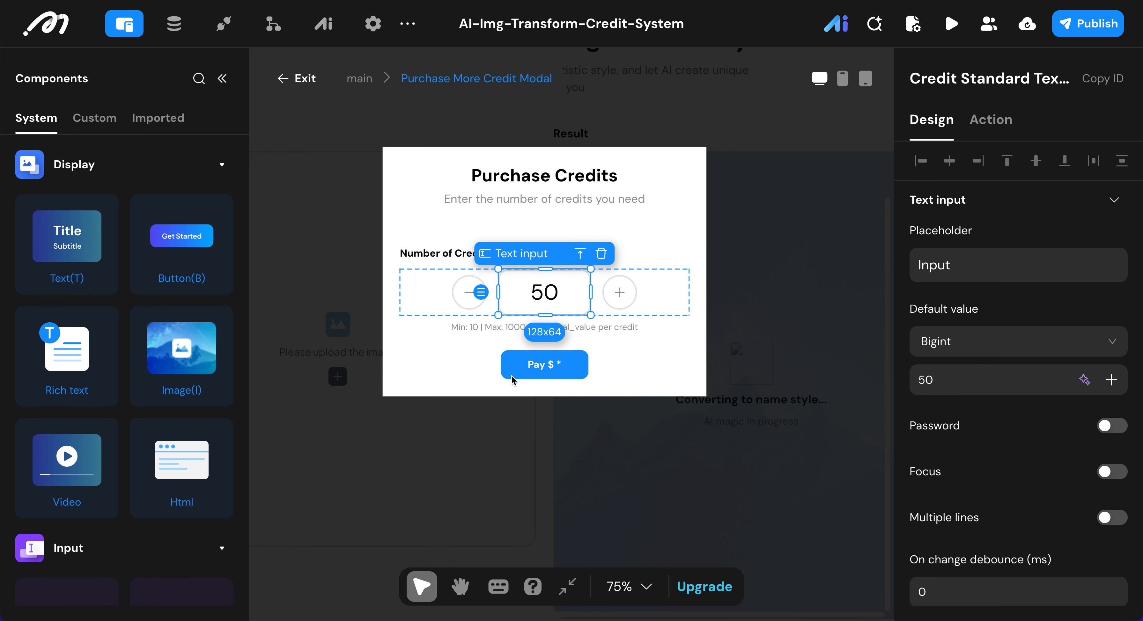
- Add a text component inside the modal's Content View, below the pay button
{"action": "left_click", "coordinate": [678, 352]}
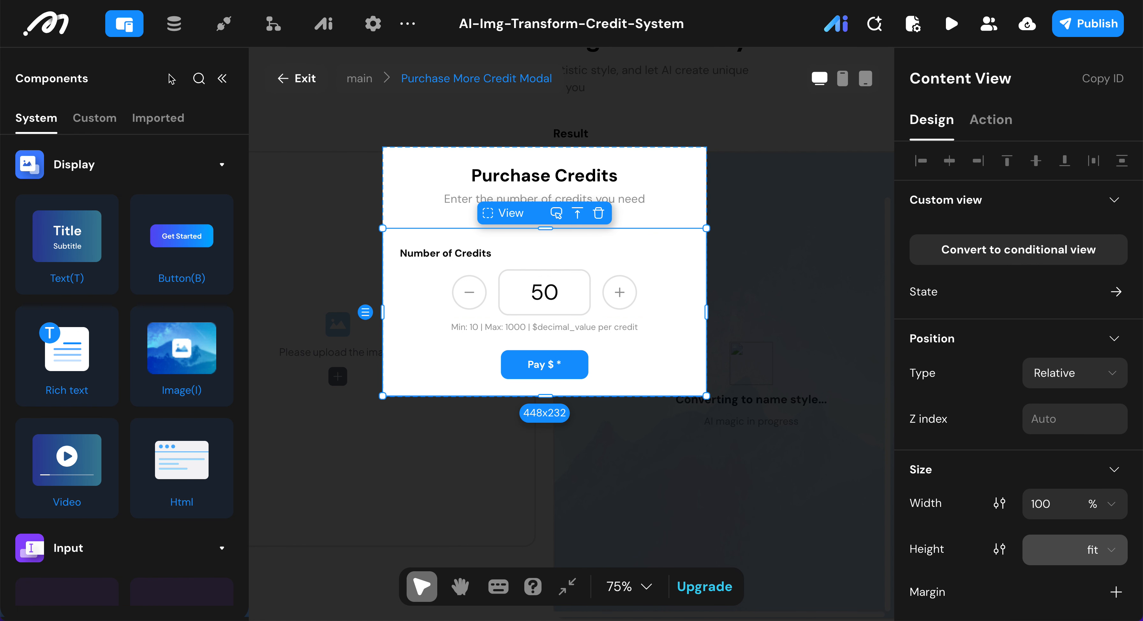
{"action": "left_click", "coordinate": [96, 120]}
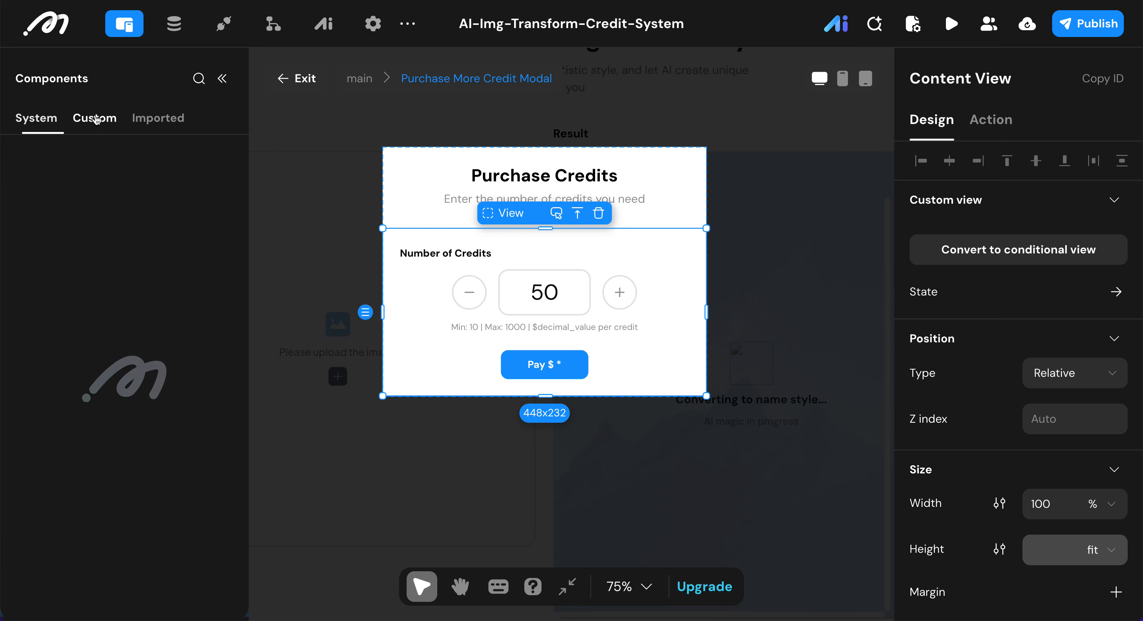
{"action": "left_click", "coordinate": [55, 119]}
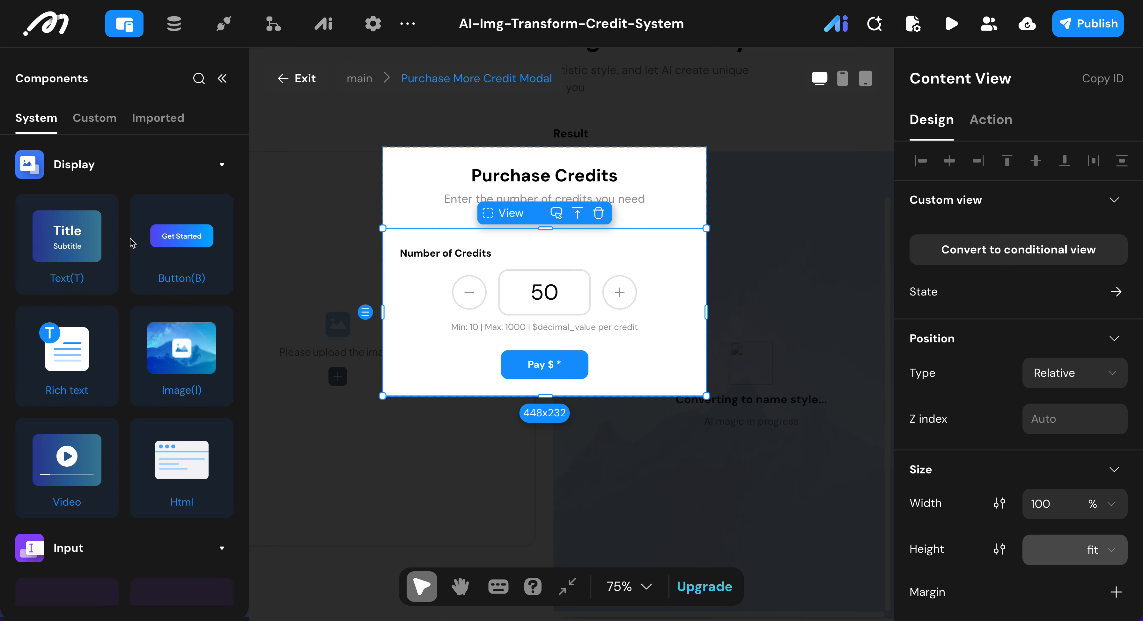
{"action": "double_click", "coordinate": [51, 254]}
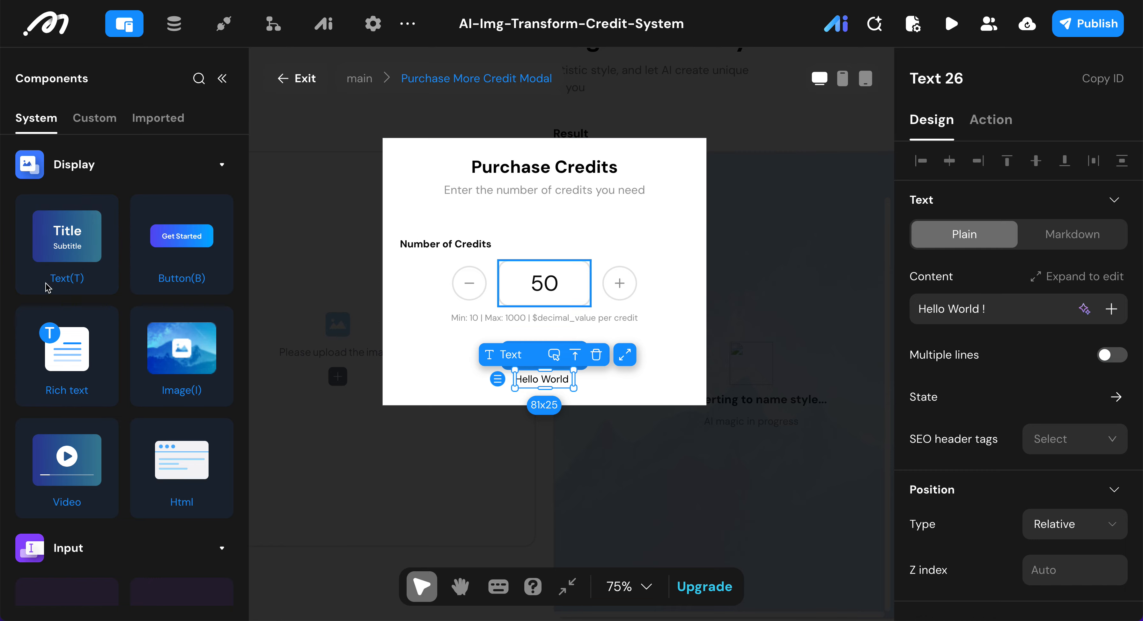
- Rename the new text component as Terms Policy Text
{"action": "left_click", "coordinate": [965, 70]}
{"action": "key", "text": "BackSpace"}
{"action": "key", "text": "BackSpace"}
{"action": "key", "text": "BackSpace"}
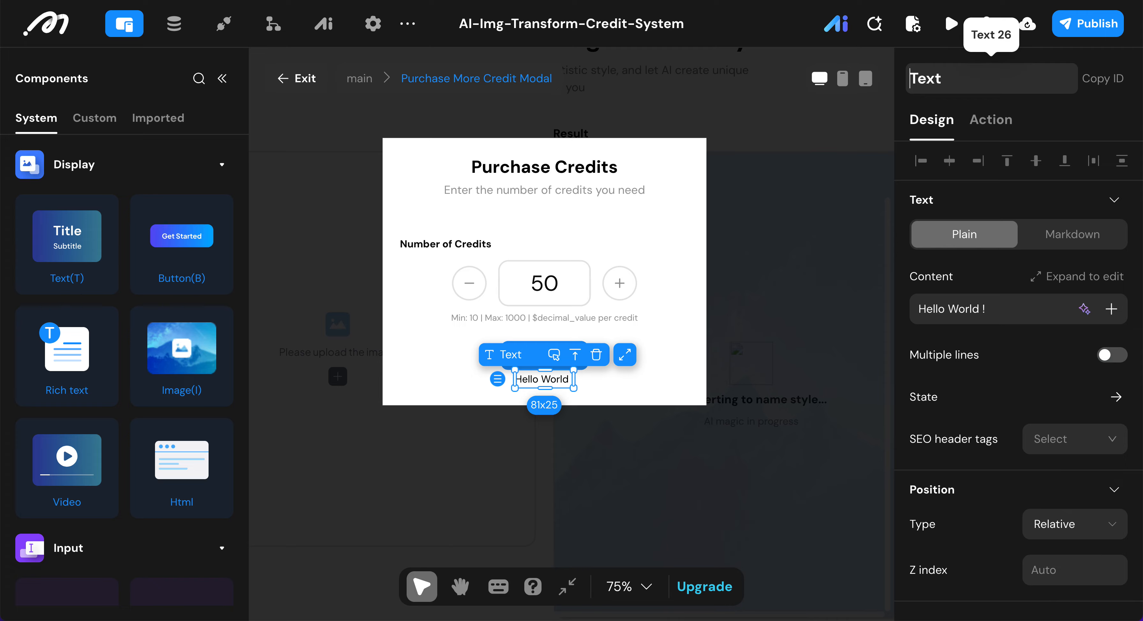
{"action": "type", "text": "Terms Poli"}
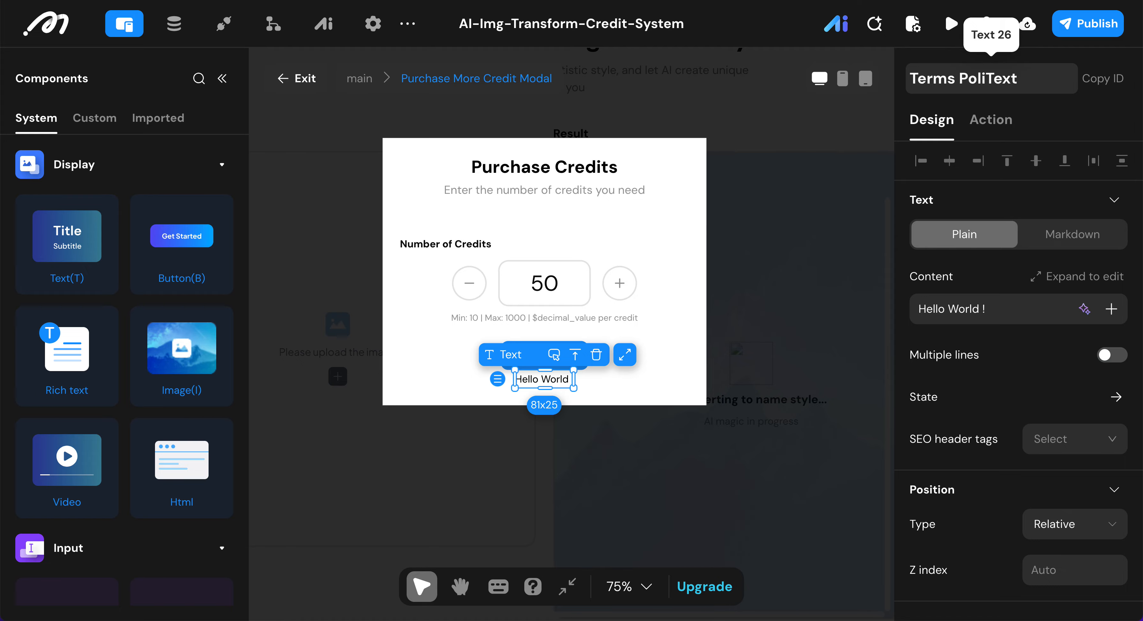
{"action": "type", "text": "cy"}
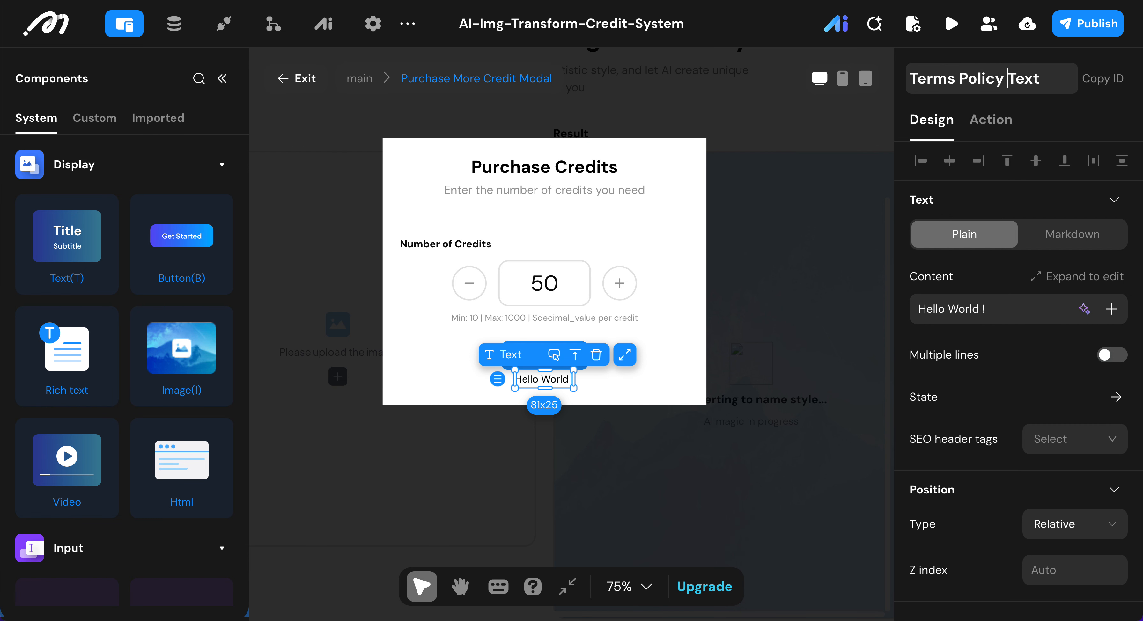
{"action": "key", "text": "Return"}
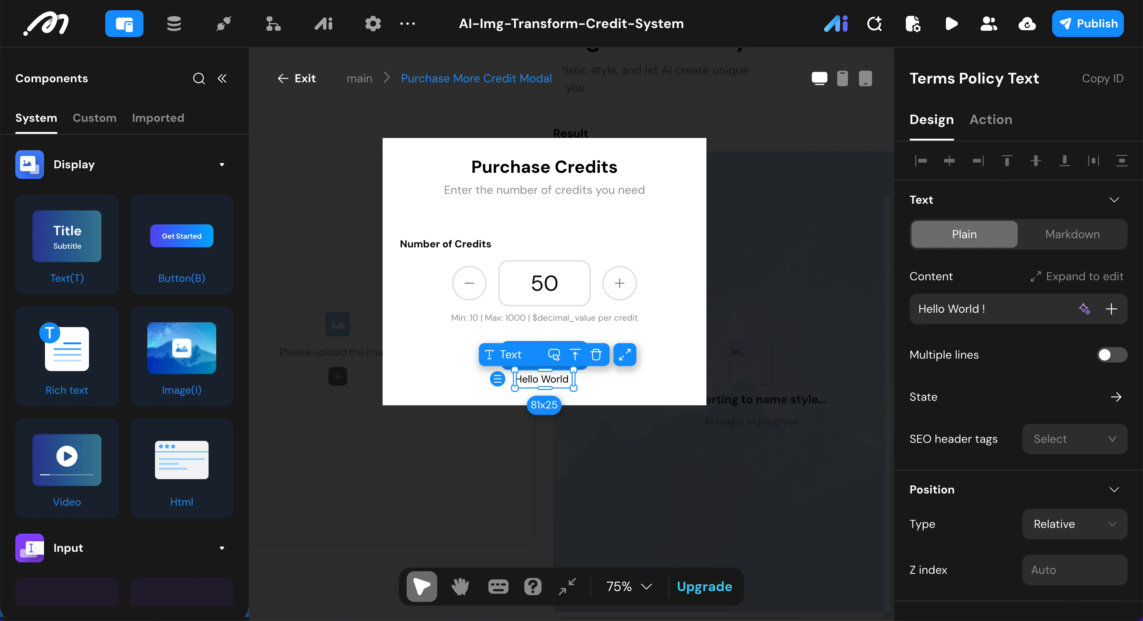
- Set the Terms Policy Text's content to "By continuing, you agree to our Terms of Service and Privacy Policy" and allow multiple lines
{"action": "left_click", "coordinate": [1020, 310]}
{"action": "key", "text": "ctrl+a"}
{"action": "type", "text": "By continuing, you agree to our Terms of Service and Privacy Policy"}
{"action": "scroll", "coordinate": [1033, 446], "scroll_direction": "down", "scroll_amount": 3}
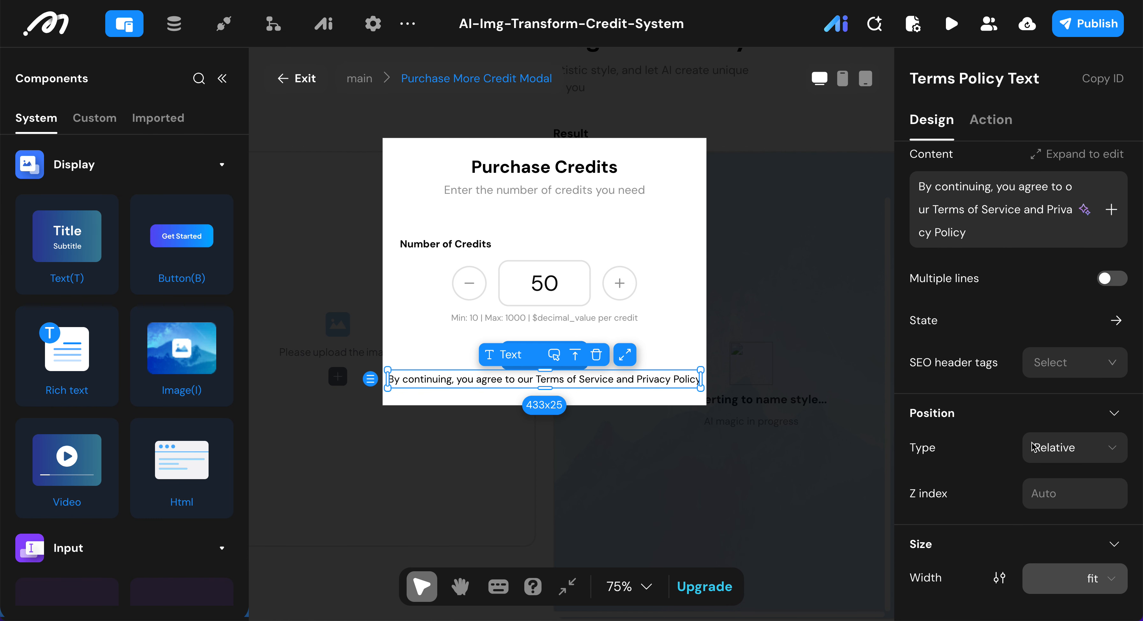
{"action": "left_click", "coordinate": [1112, 279]}
- Set the Terms Policy Text's width to 100 %
{"action": "scroll", "coordinate": [1099, 368], "scroll_direction": "down", "scroll_amount": 3}
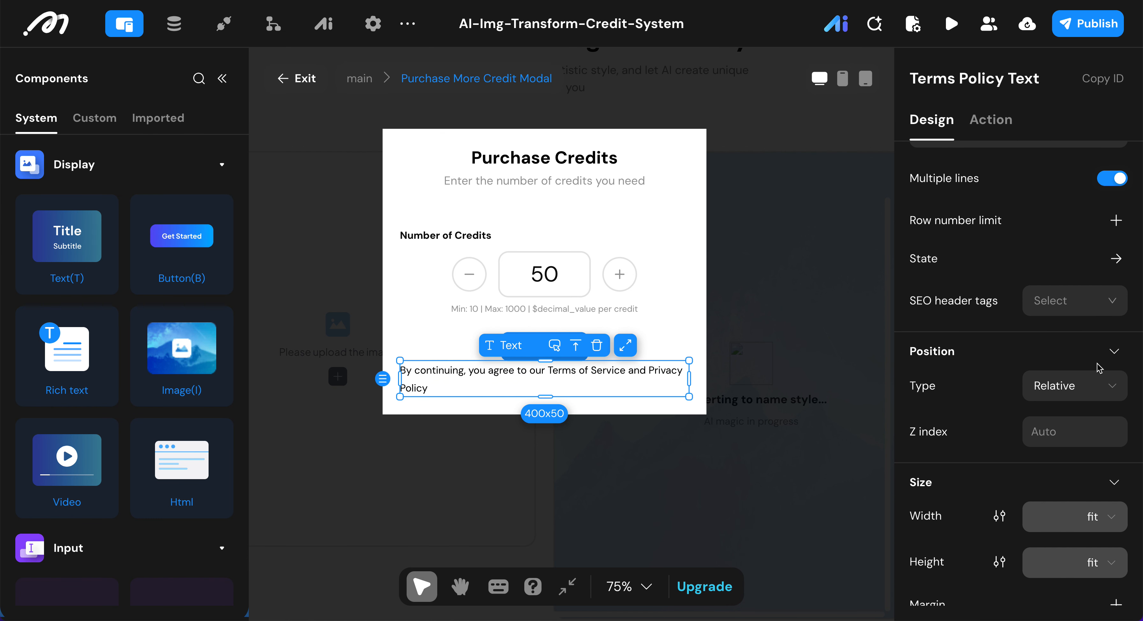
{"action": "scroll", "coordinate": [1099, 367], "scroll_direction": "down", "scroll_amount": 4}
{"action": "left_click", "coordinate": [1113, 333]}
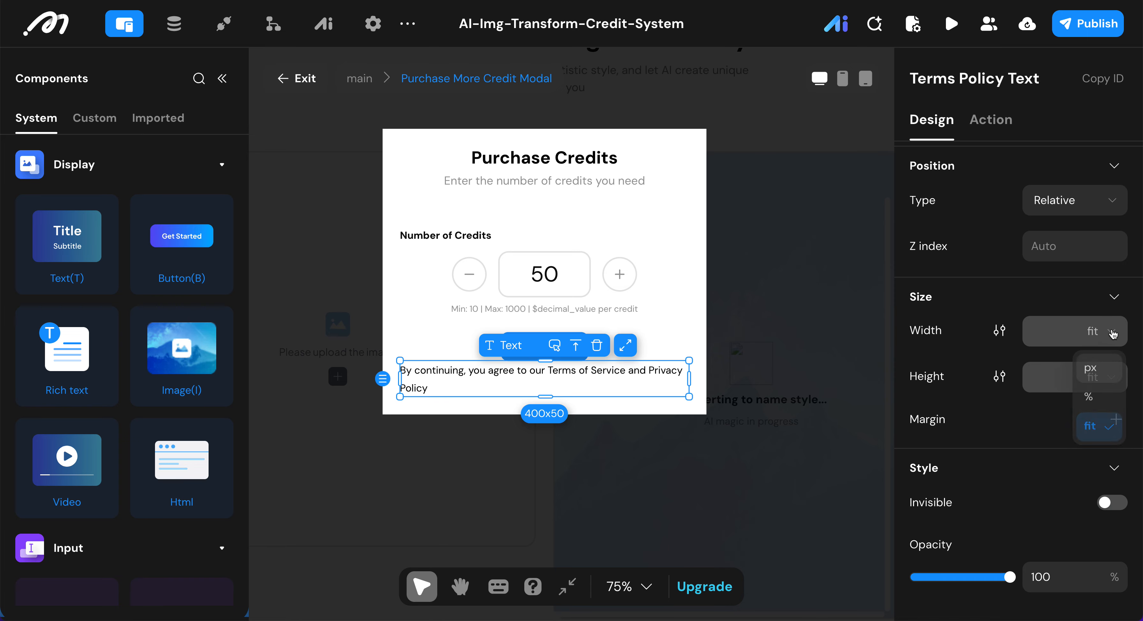
{"action": "left_click", "coordinate": [1089, 397]}
- Center-align the Terms Policy Text and set its font size to 12
{"action": "scroll", "coordinate": [1030, 437], "scroll_direction": "down", "scroll_amount": 3}
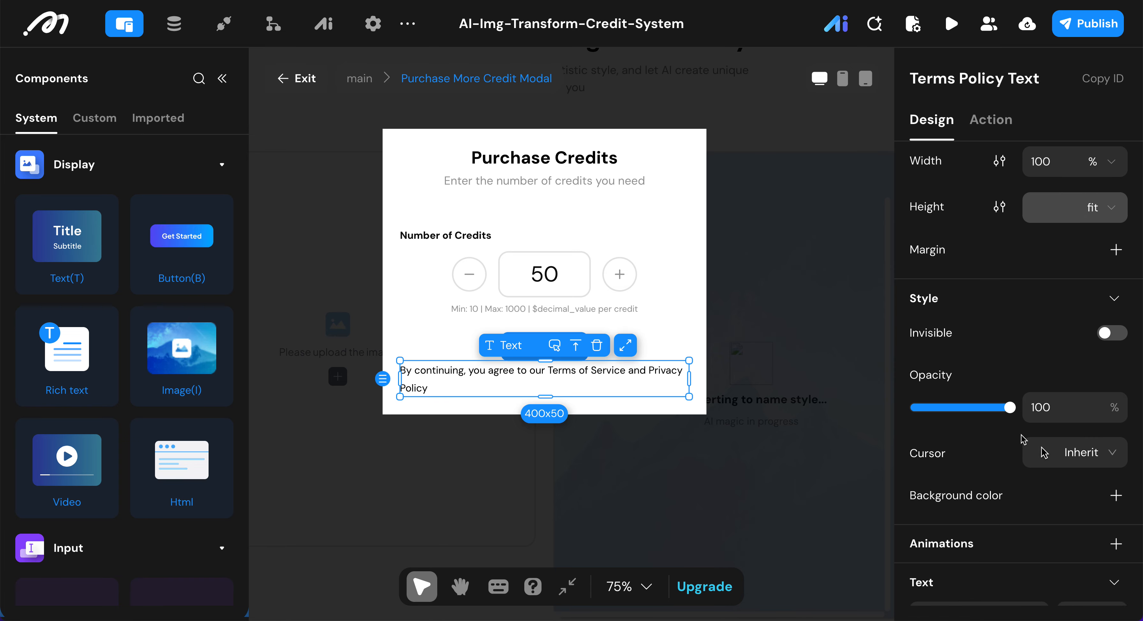
{"action": "scroll", "coordinate": [1022, 439], "scroll_direction": "down", "scroll_amount": 5}
{"action": "left_click", "coordinate": [962, 421]}
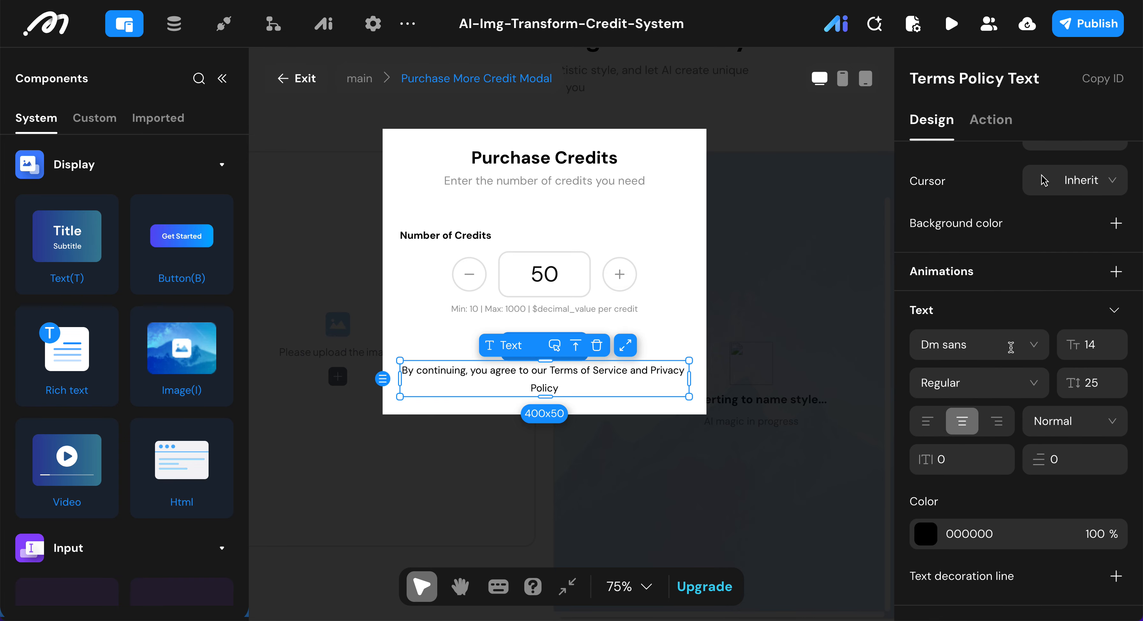
{"action": "double_click", "coordinate": [1119, 346]}
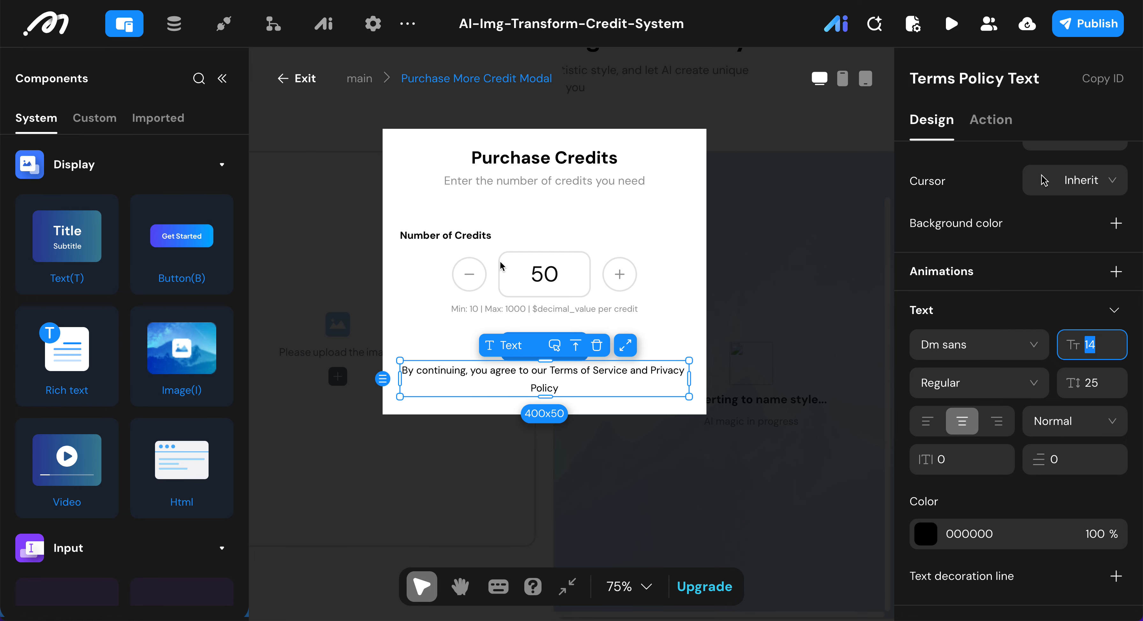
{"action": "type", "text": "12"}
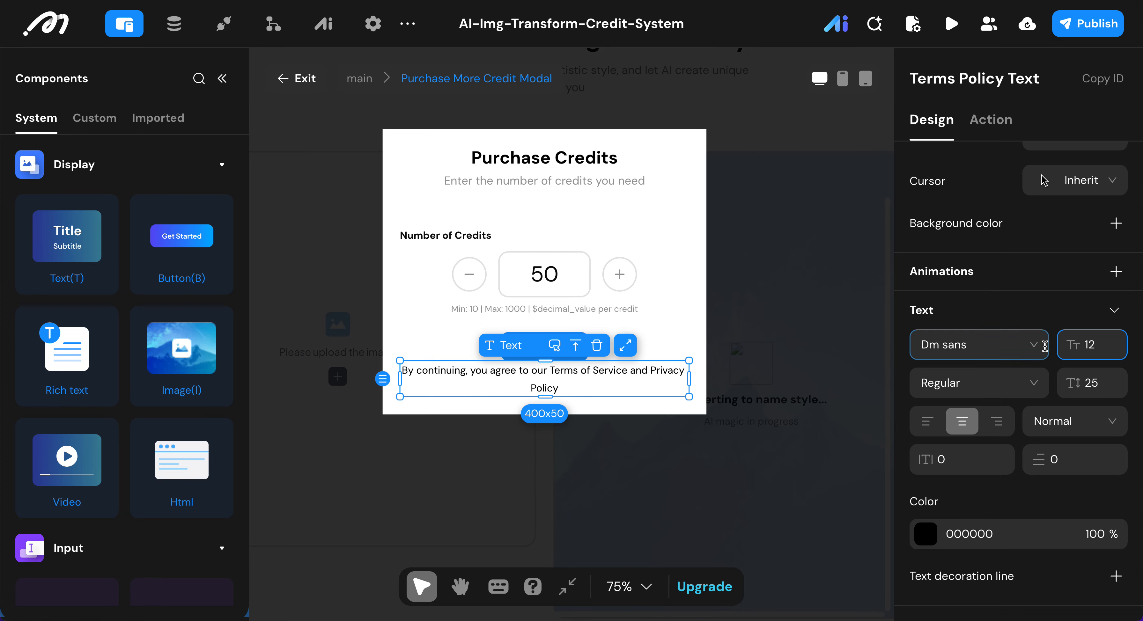
- Set the Terms Policy Text's line height to 16 and its text color to gray 9B9B9B
{"action": "left_click", "coordinate": [1101, 384]}
{"action": "double_click", "coordinate": [1101, 384]}
{"action": "type", "text": "16"}
{"action": "left_click", "coordinate": [1019, 305]}
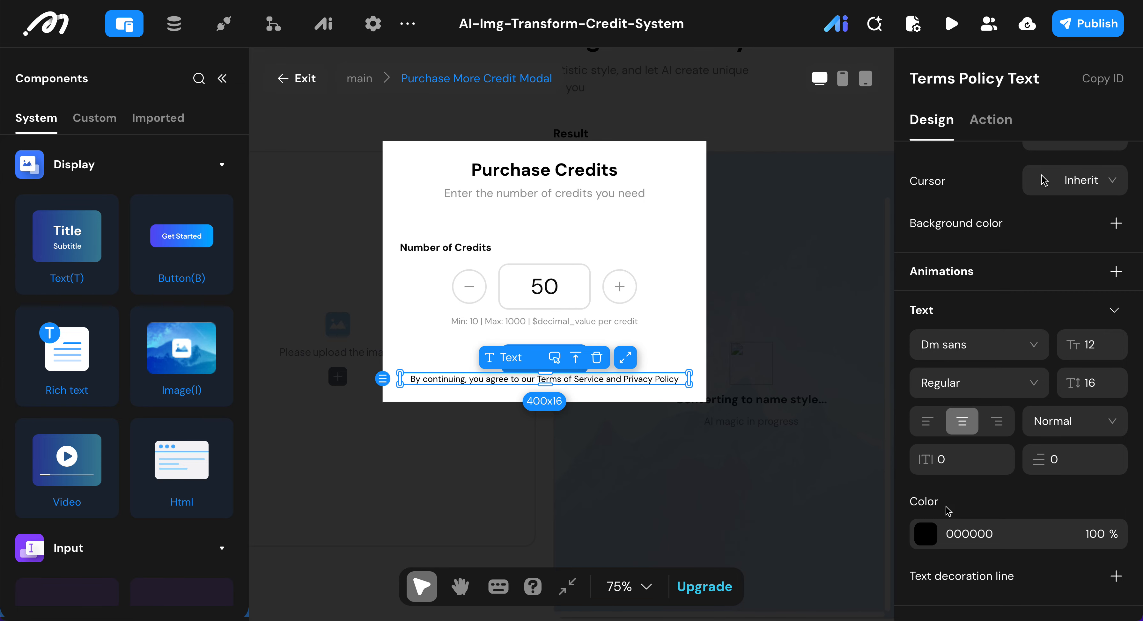
{"action": "left_click", "coordinate": [926, 536]}
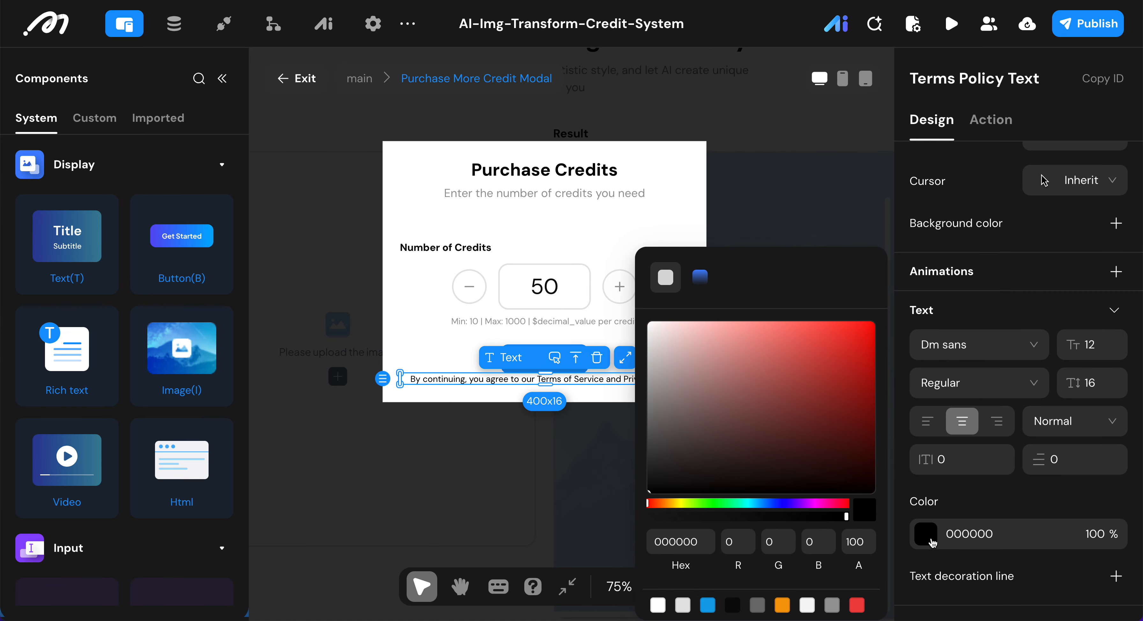
{"action": "left_click", "coordinate": [834, 607]}
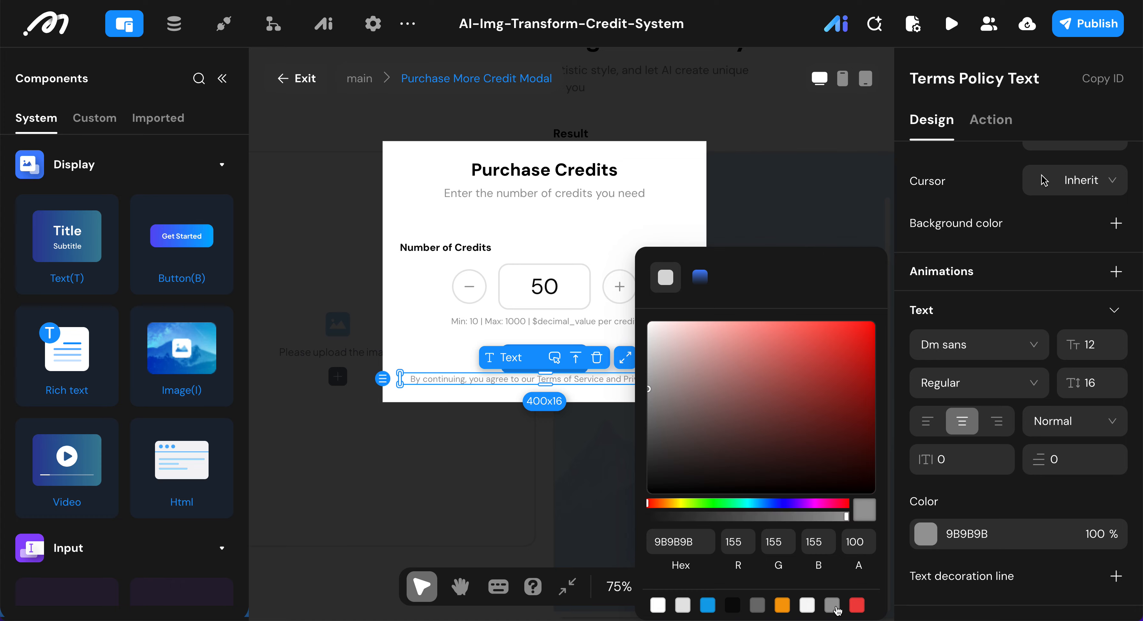
{"action": "left_click", "coordinate": [1003, 508]}
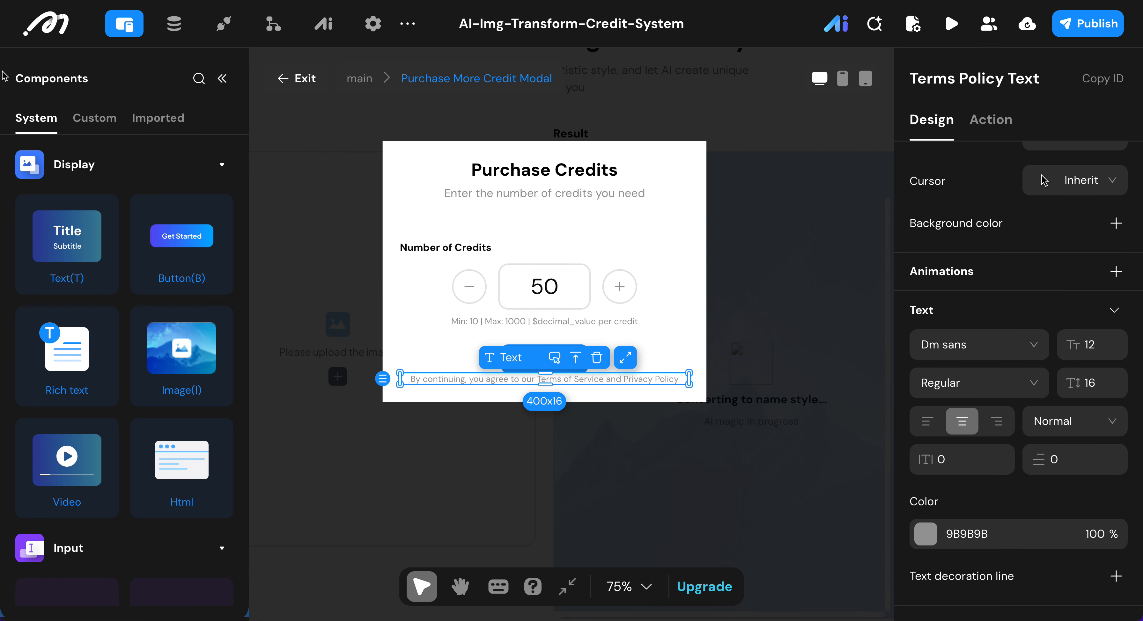
- Add a top margin of 16 to the Terms Policy Text
{"action": "left_click", "coordinate": [689, 322]}
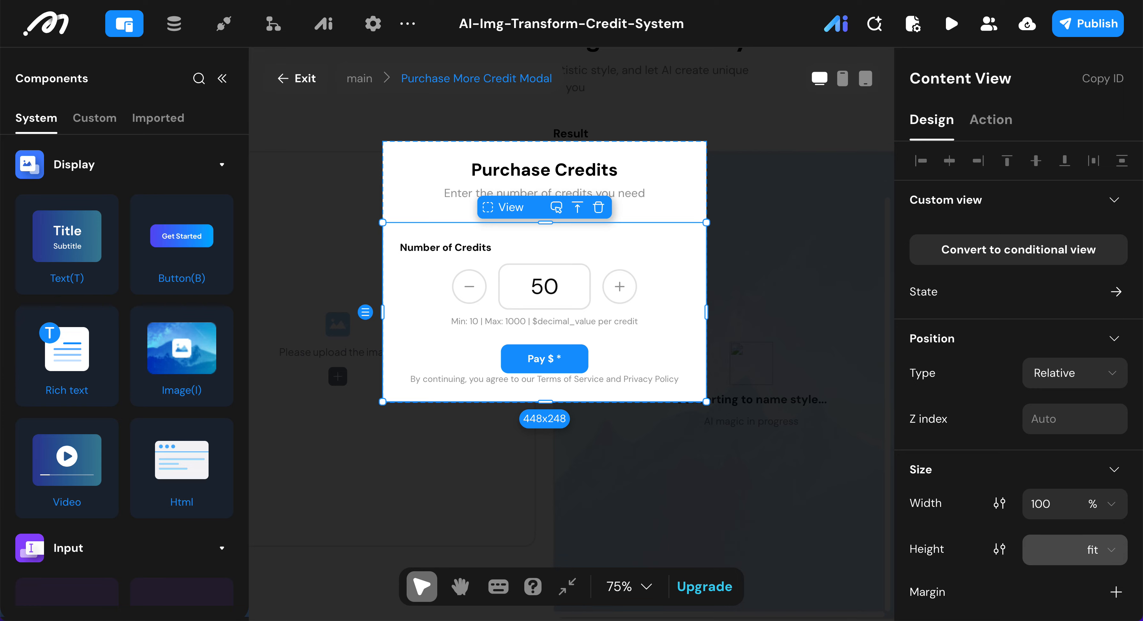
{"action": "left_click", "coordinate": [643, 384]}
{"action": "scroll", "coordinate": [1092, 358], "scroll_direction": "down", "scroll_amount": 10}
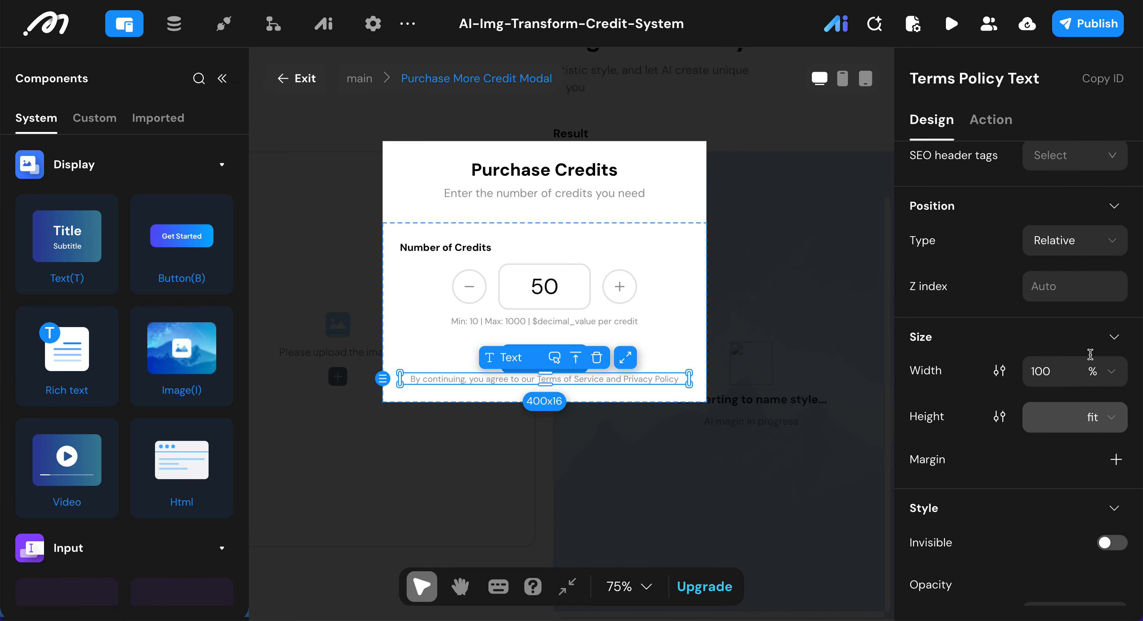
{"action": "scroll", "coordinate": [1088, 396], "scroll_direction": "up", "scroll_amount": 5}
{"action": "scroll", "coordinate": [1111, 268], "scroll_direction": "up", "scroll_amount": 5}
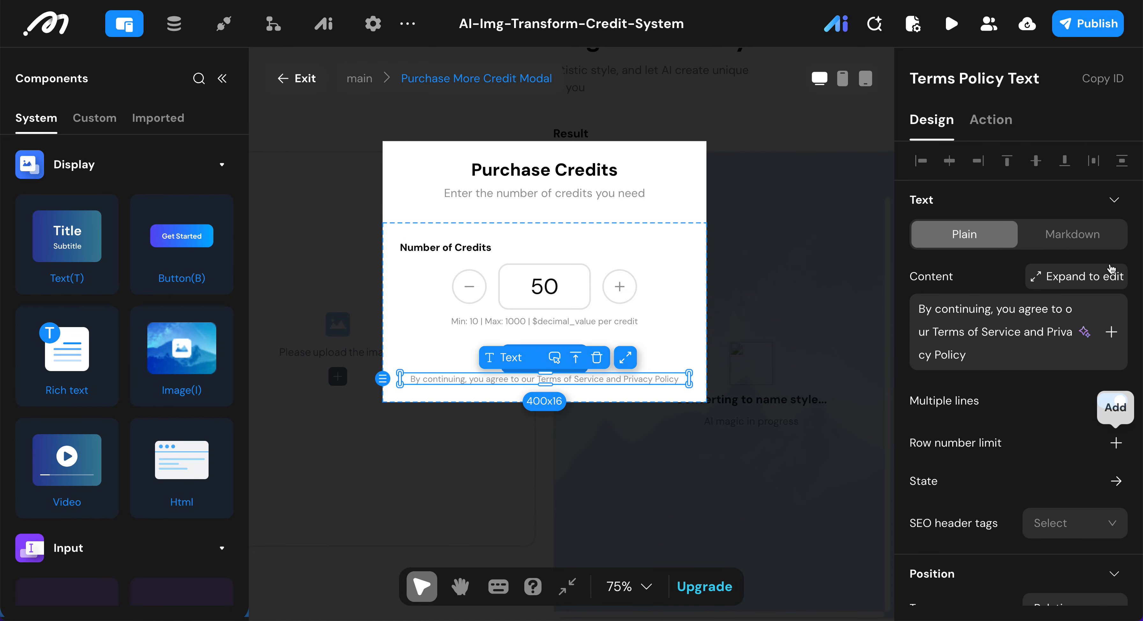
{"action": "scroll", "coordinate": [1111, 268], "scroll_direction": "down", "scroll_amount": 3}
{"action": "left_click", "coordinate": [1029, 295]}
{"action": "scroll", "coordinate": [1074, 434], "scroll_direction": "down", "scroll_amount": 15}
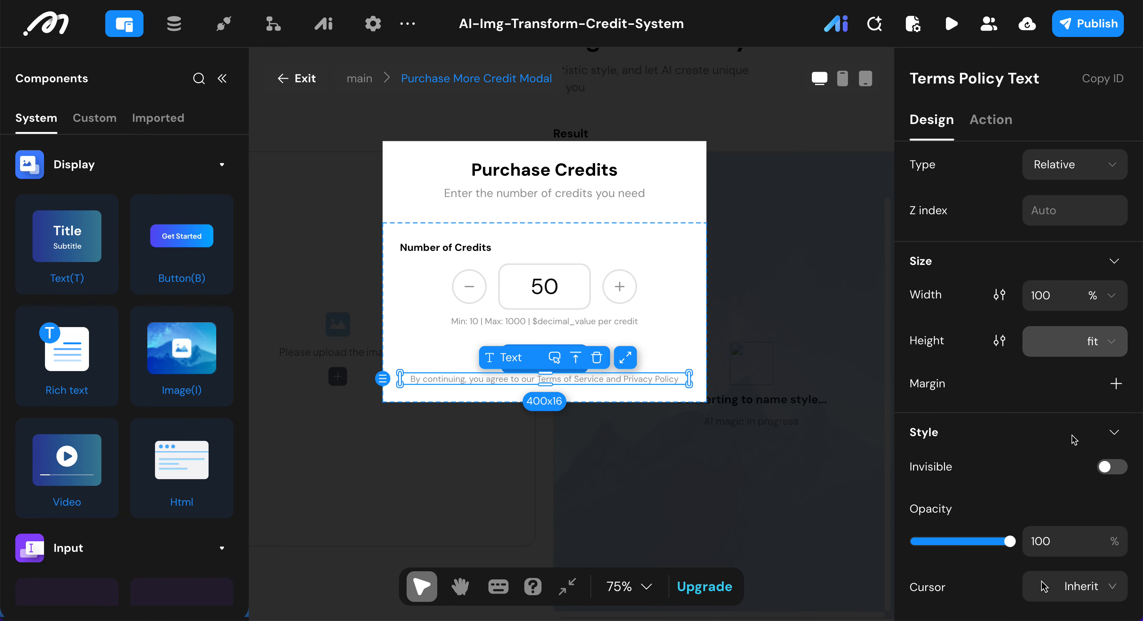
{"action": "left_click", "coordinate": [1119, 382]}
{"action": "left_click", "coordinate": [1075, 420]}
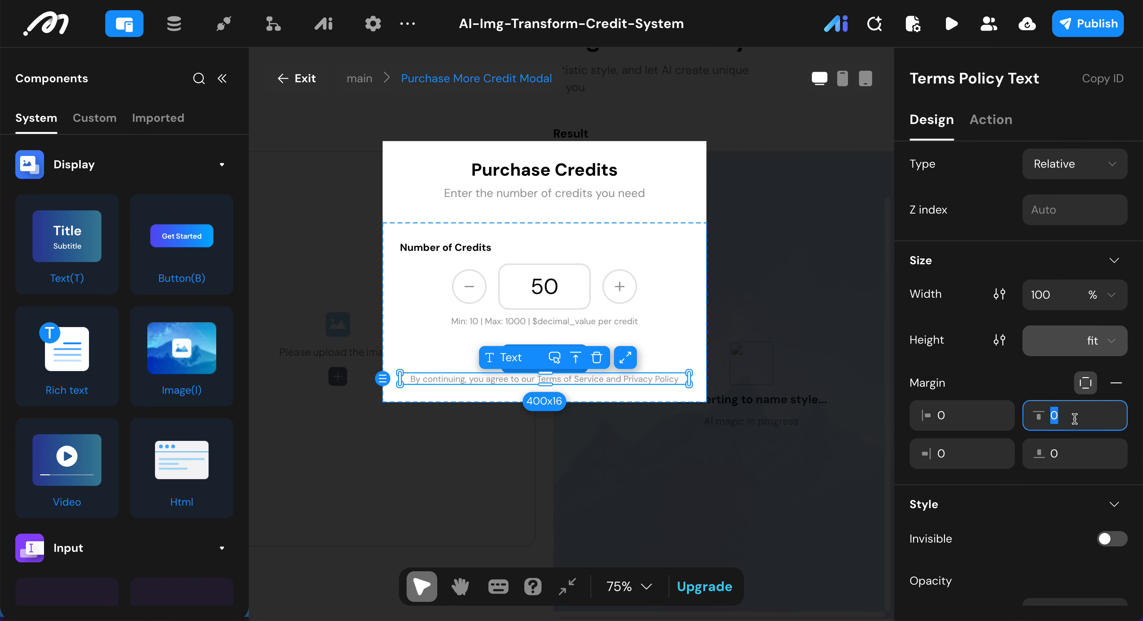
{"action": "type", "text": "16"}
{"action": "left_click", "coordinate": [1014, 389]}
{"action": "left_click", "coordinate": [724, 326]}
{"action": "scroll", "coordinate": [722, 322], "scroll_direction": "down", "scroll_amount": 1}
{"action": "scroll", "coordinate": [722, 321], "scroll_direction": "right", "scroll_amount": 1}
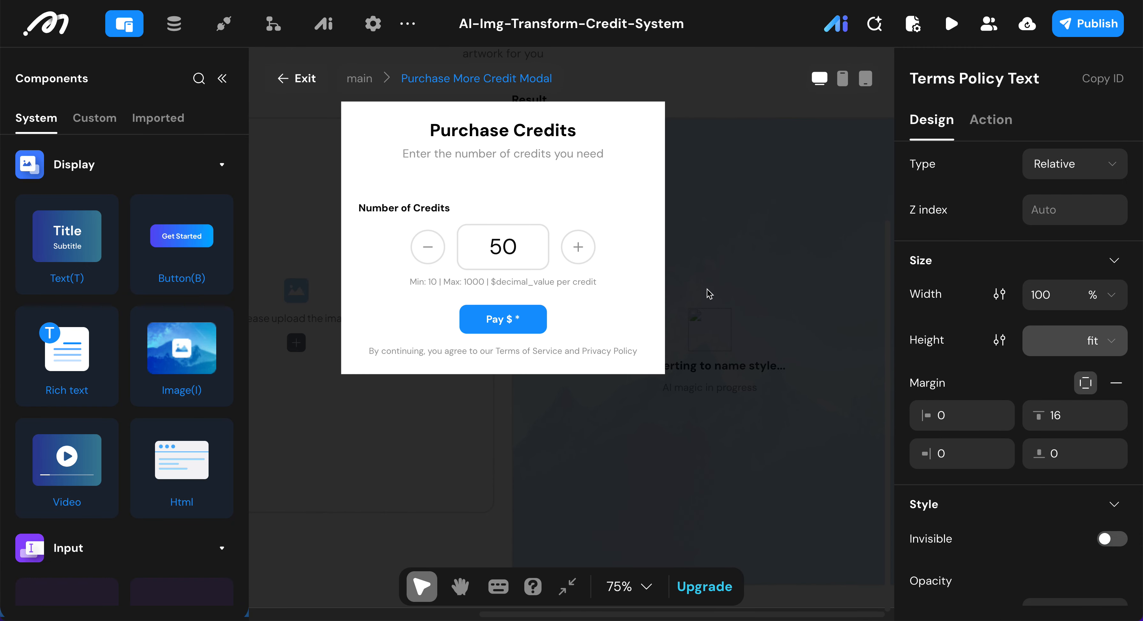
{"action": "left_click", "coordinate": [642, 269]}
{"action": "scroll", "coordinate": [642, 269], "scroll_direction": "up", "scroll_amount": 2}
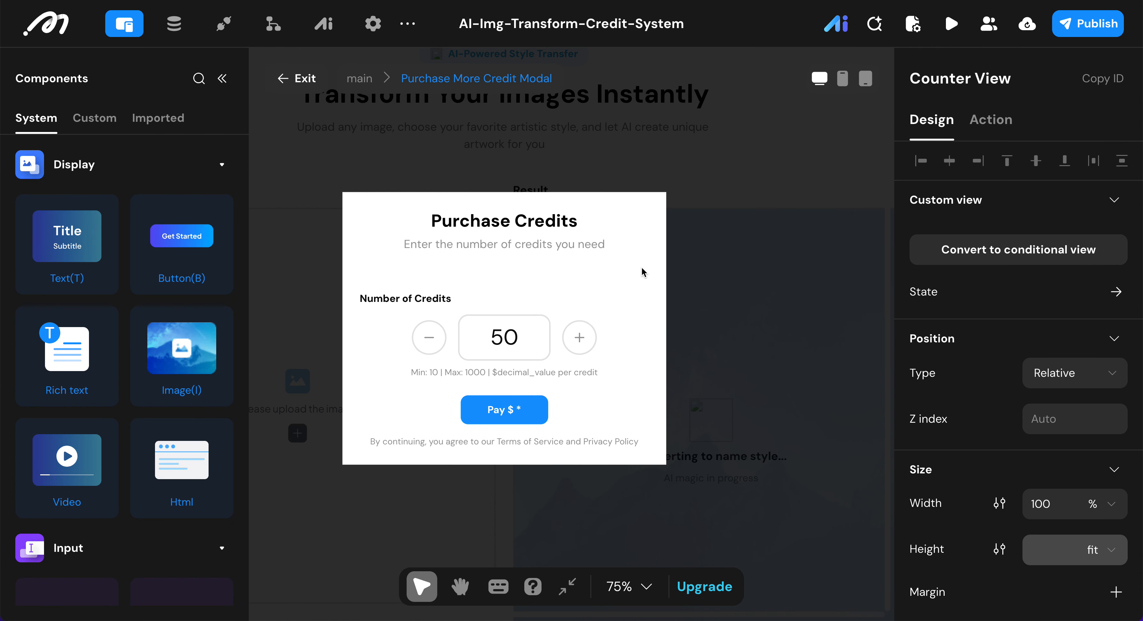
{"action": "left_click", "coordinate": [661, 246]}
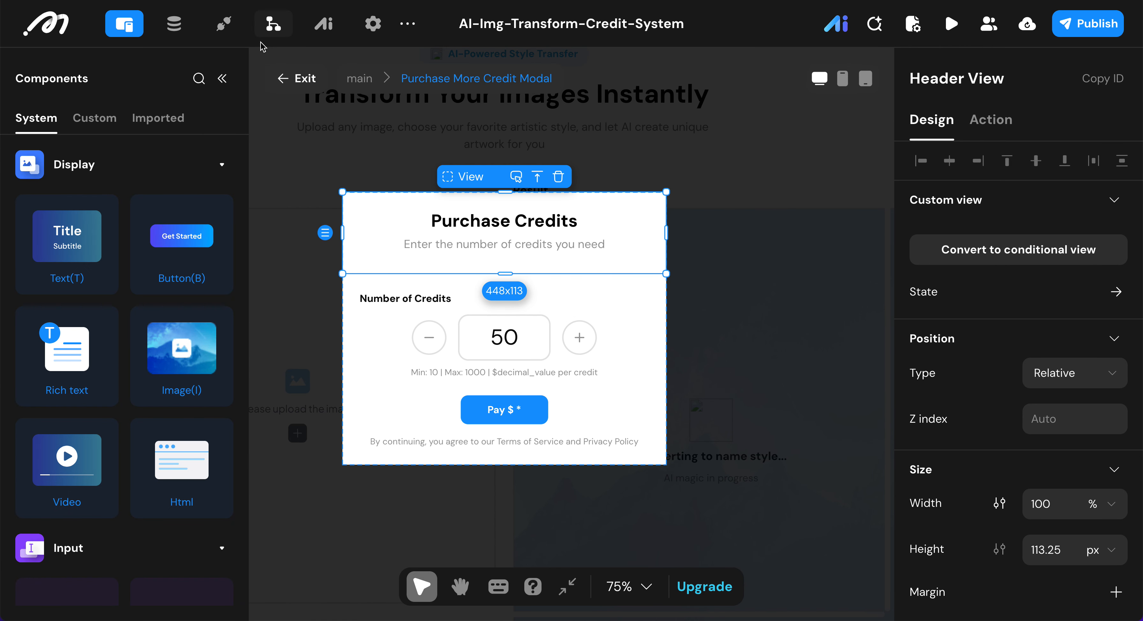
- Collapse Header View and Content View in the component tree and enable Close on click overlay for the Purchase More Credit Modal
{"action": "left_click", "coordinate": [222, 78]}
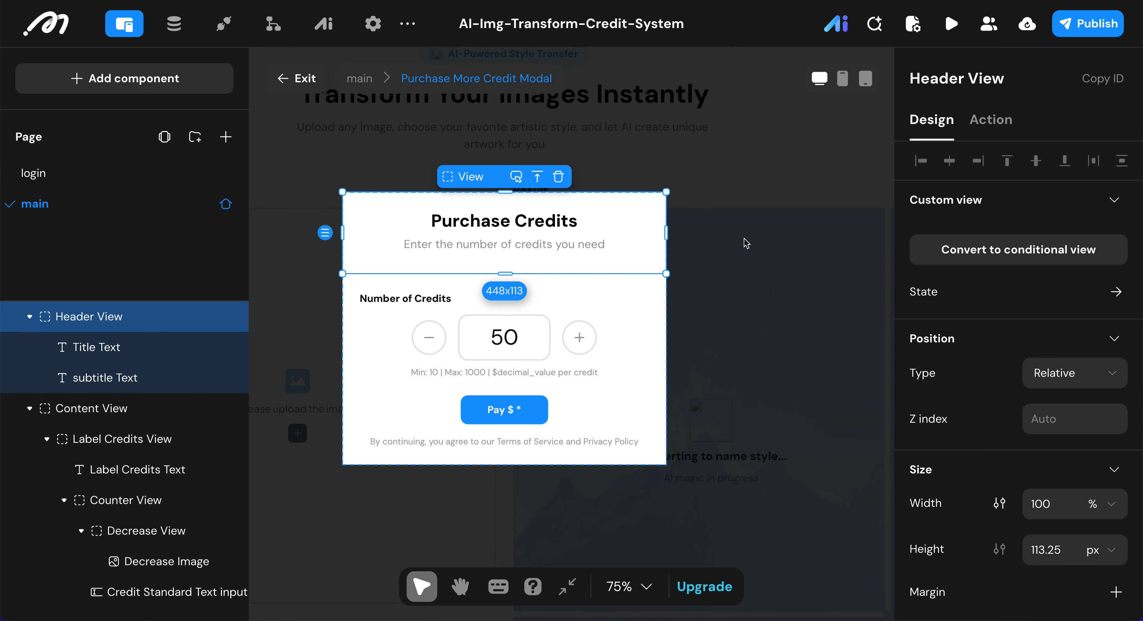
{"action": "left_click", "coordinate": [989, 122]}
{"action": "left_click", "coordinate": [940, 135]}
{"action": "scroll", "coordinate": [85, 345], "scroll_direction": "up", "scroll_amount": 1}
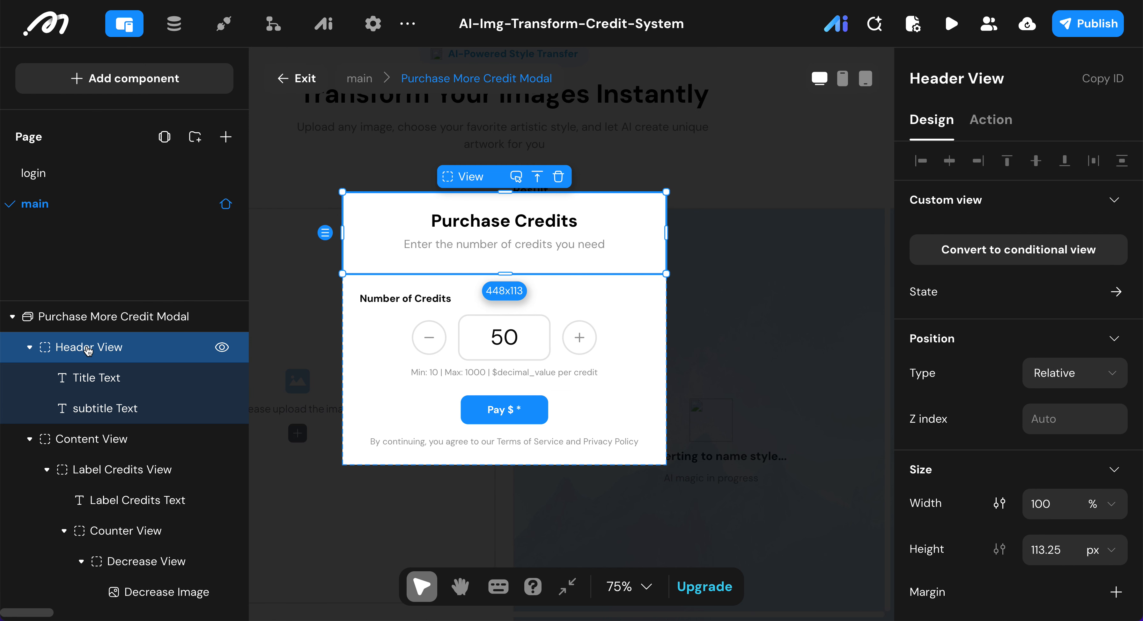
{"action": "left_click", "coordinate": [29, 347]}
{"action": "left_click", "coordinate": [29, 378]}
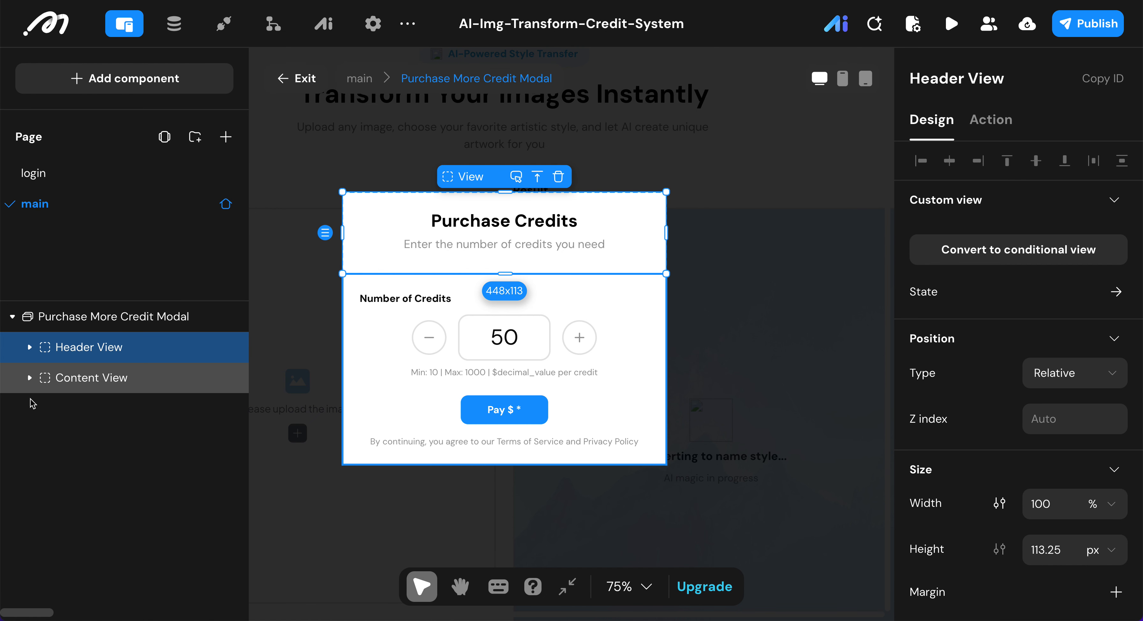
{"action": "left_click", "coordinate": [127, 317]}
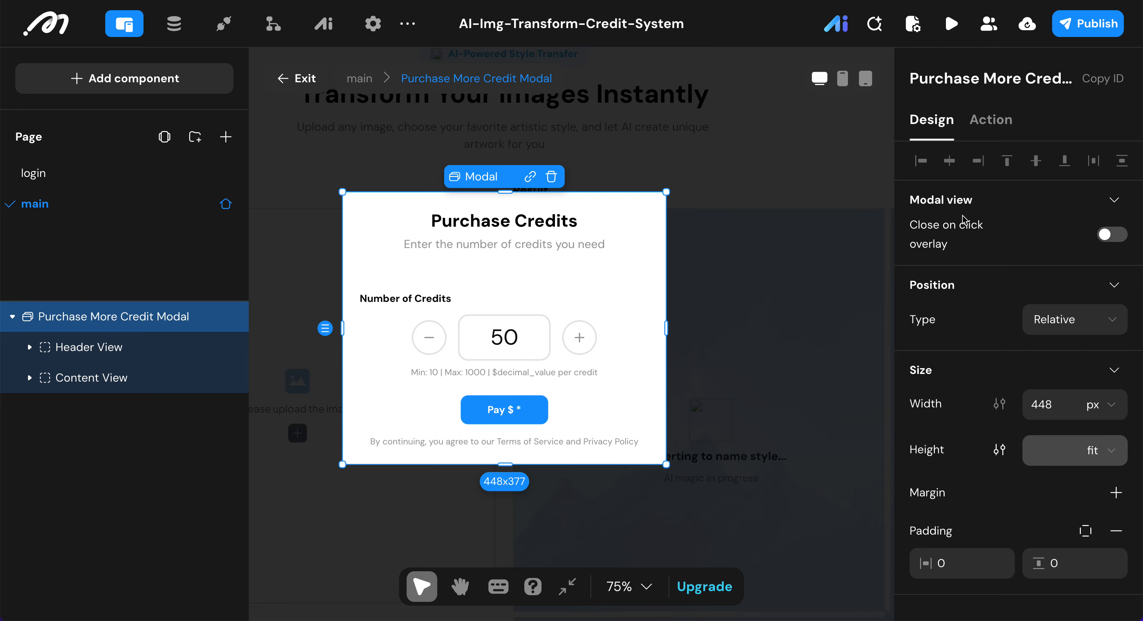
{"action": "left_click", "coordinate": [1110, 229]}
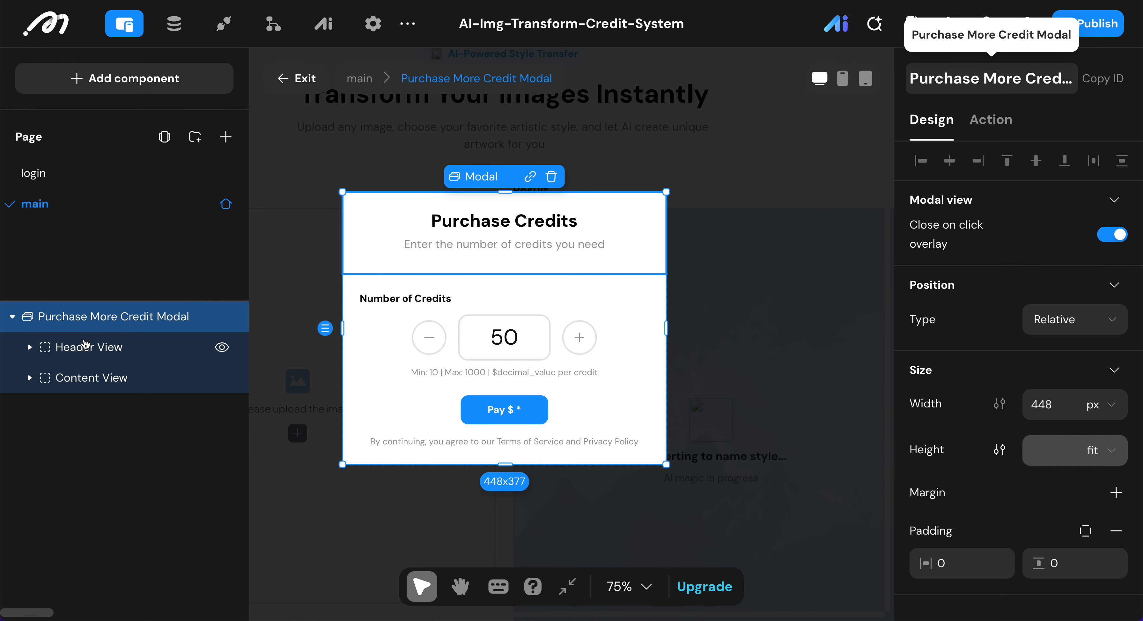
- Add an image component to the Purchase More Credit Modal
{"action": "left_click", "coordinate": [182, 88]}
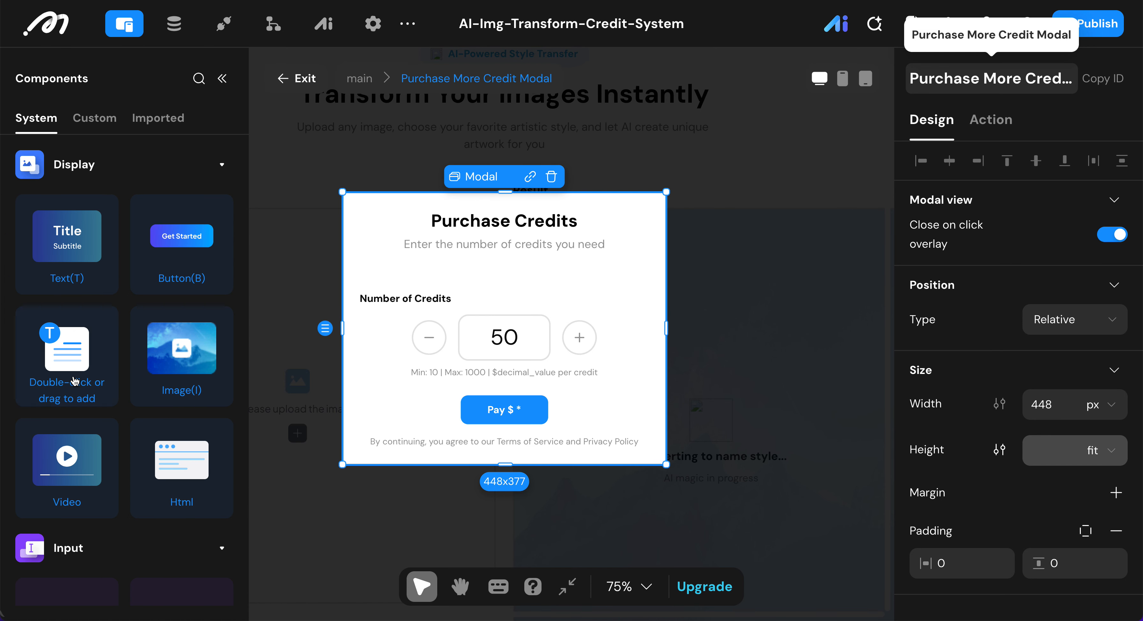
{"action": "scroll", "coordinate": [71, 382], "scroll_direction": "down", "scroll_amount": 3}
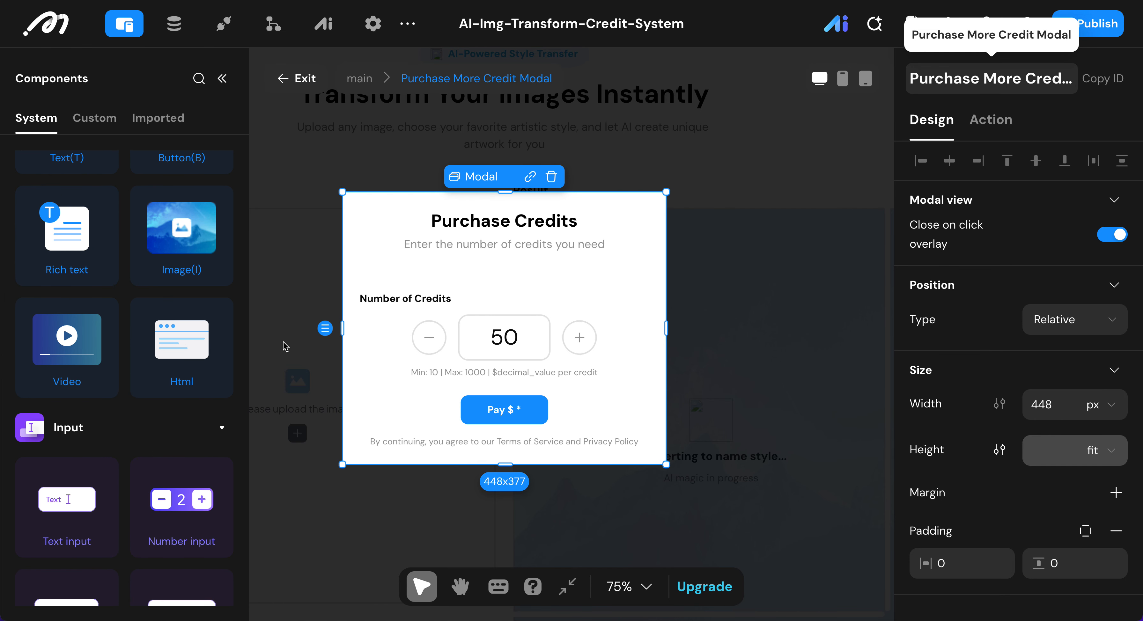
{"action": "scroll", "coordinate": [234, 248], "scroll_direction": "up", "scroll_amount": 2}
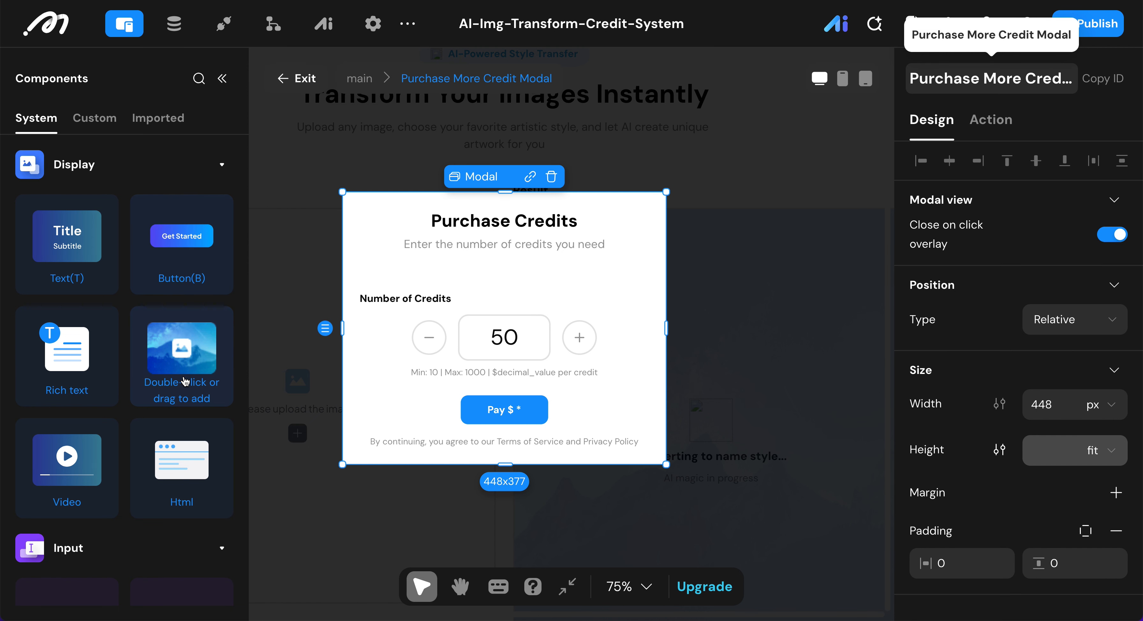
{"action": "double_click", "coordinate": [187, 367]}
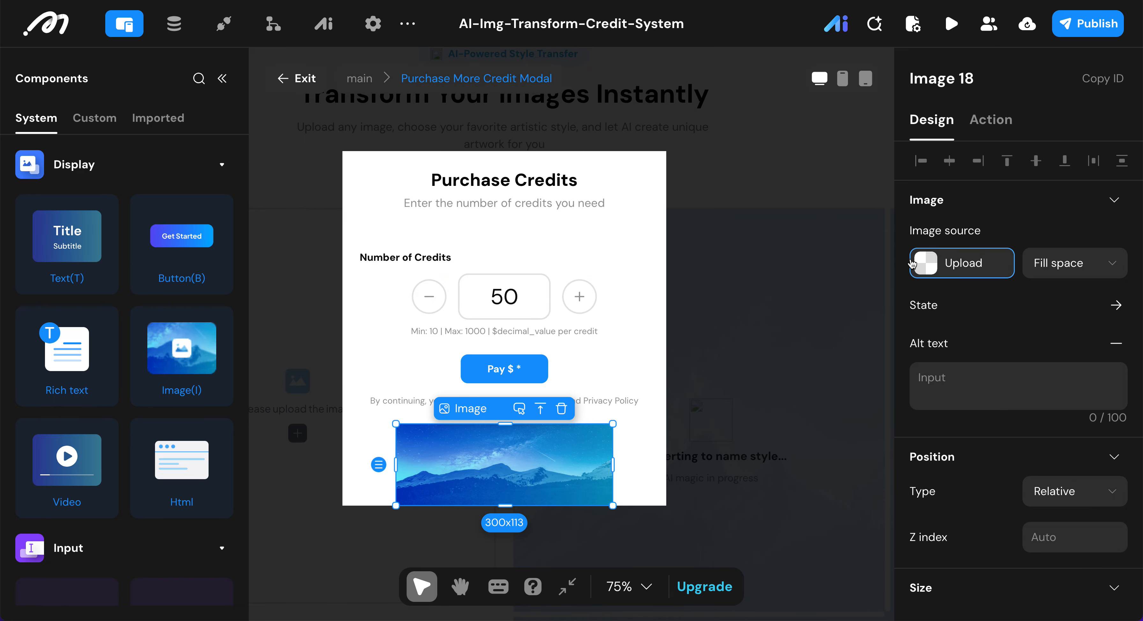
- Upload close.svg from the StyleAI folder as the new image's source
{"action": "left_click", "coordinate": [978, 280]}
{"action": "left_click", "coordinate": [766, 289]}
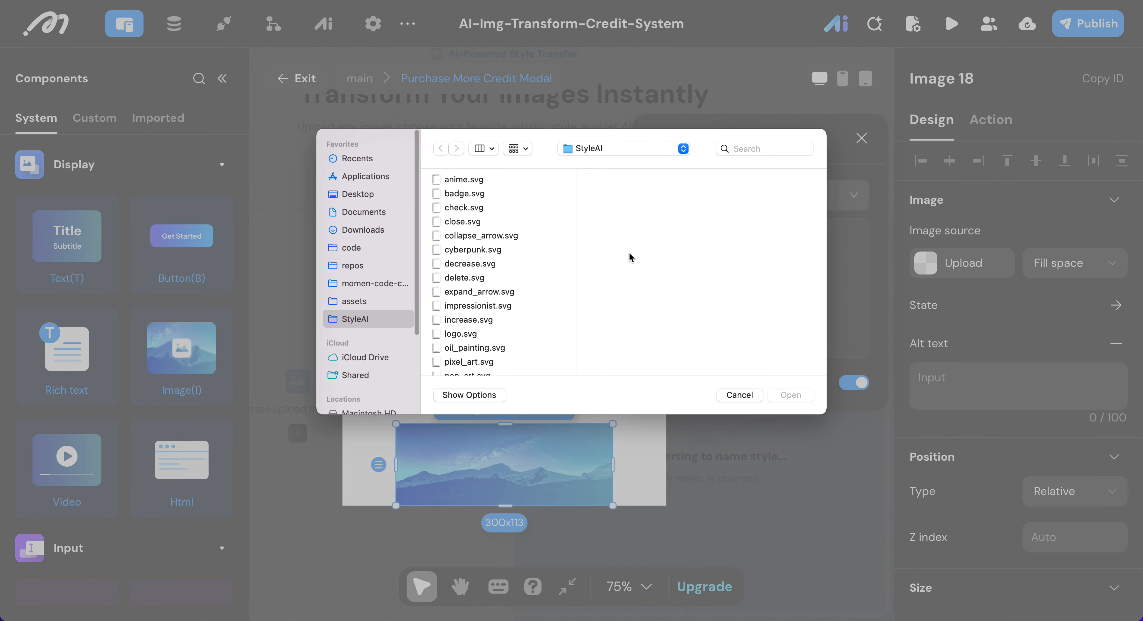
{"action": "left_click", "coordinate": [477, 225]}
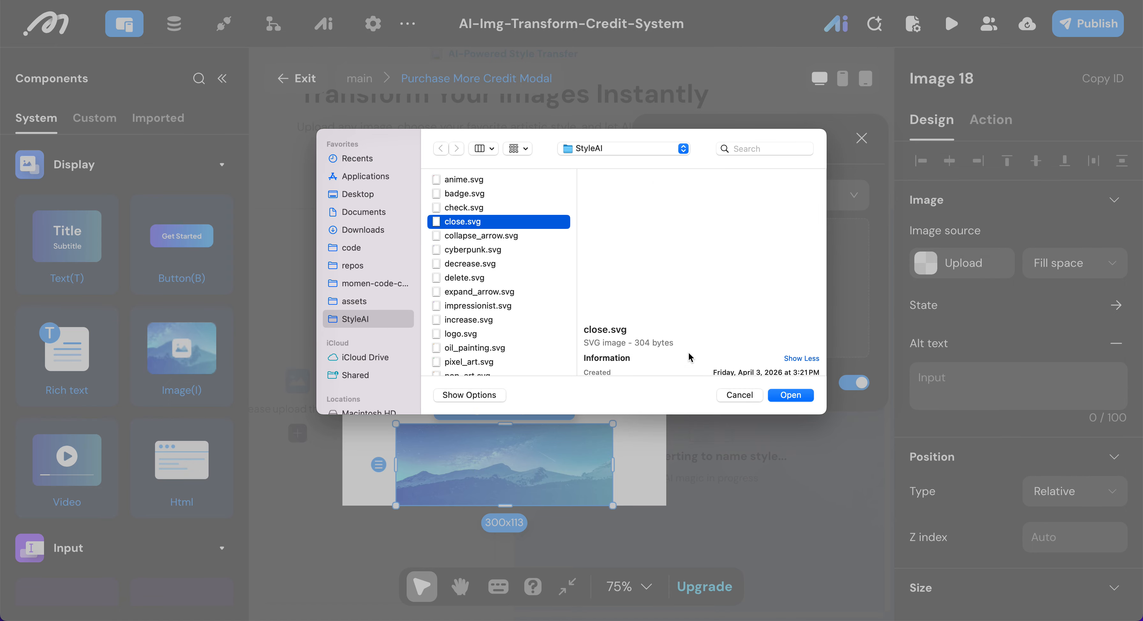
- Load close.svg as the new image's source and rename the component to Close Image
{"action": "left_click", "coordinate": [795, 398]}
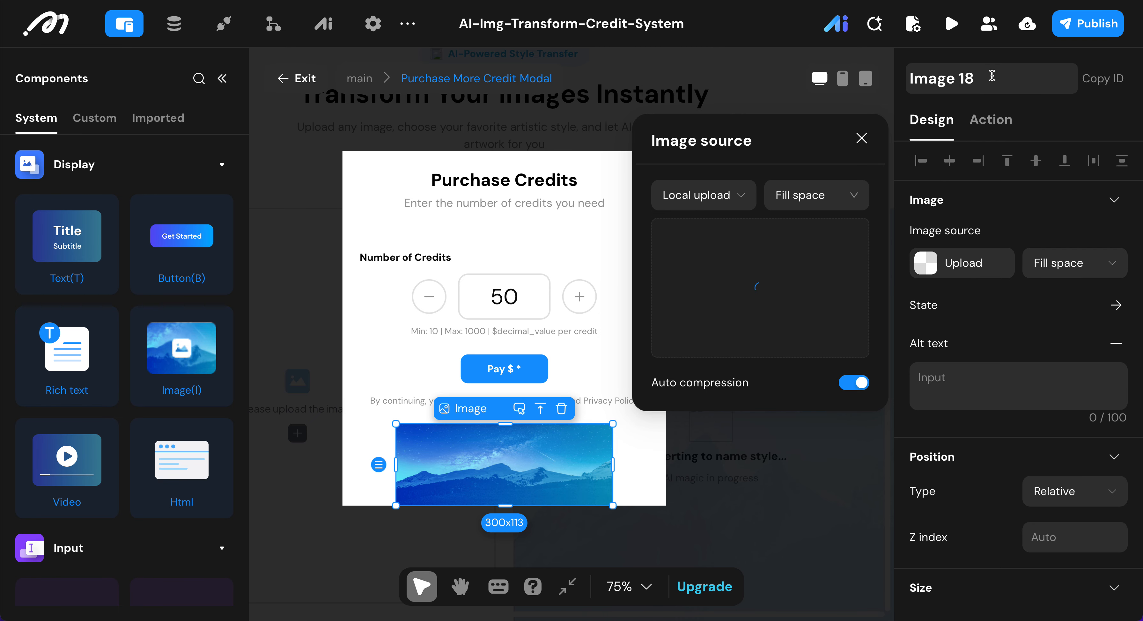
{"action": "left_click", "coordinate": [993, 76]}
{"action": "key", "text": "BackSpace"}
{"action": "key", "text": "BackSpace"}
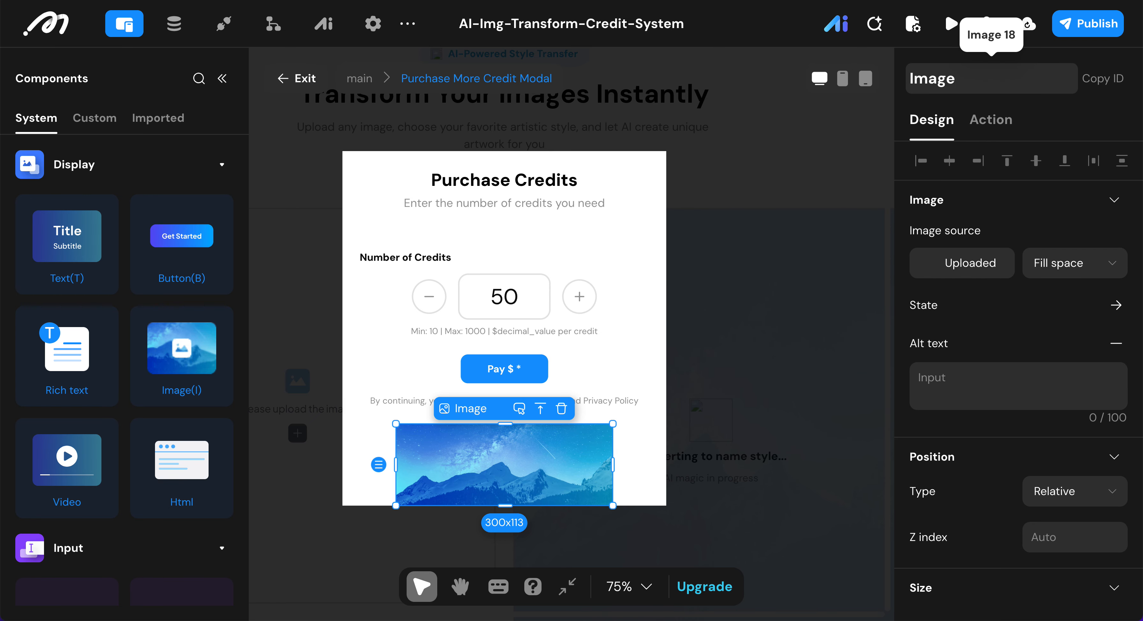
{"action": "type", "text": "Close"}
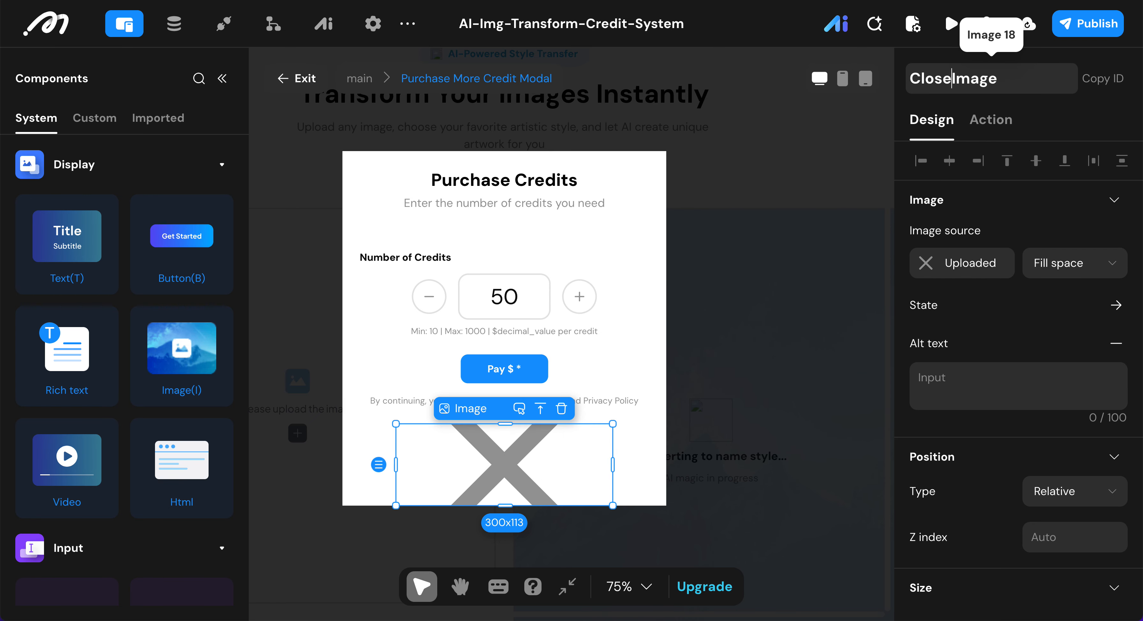
{"action": "key", "text": "Return"}
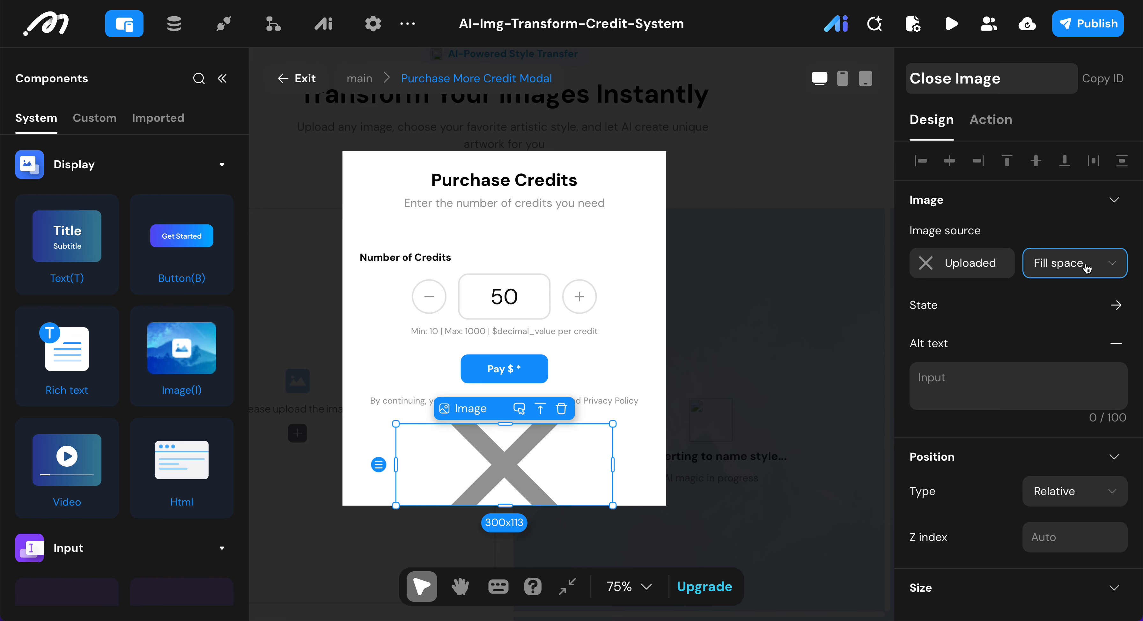
- Change the Close Image's position type to Absolute
{"action": "scroll", "coordinate": [1028, 370], "scroll_direction": "down", "scroll_amount": 3}
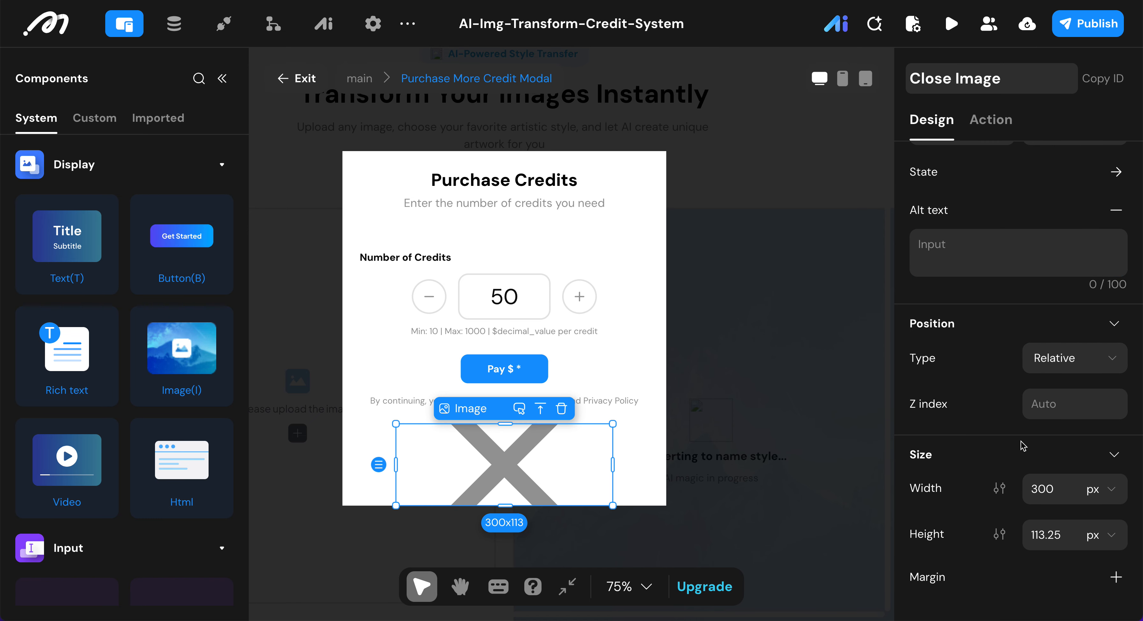
{"action": "scroll", "coordinate": [1025, 443], "scroll_direction": "down", "scroll_amount": 3}
{"action": "left_click", "coordinate": [1085, 232]}
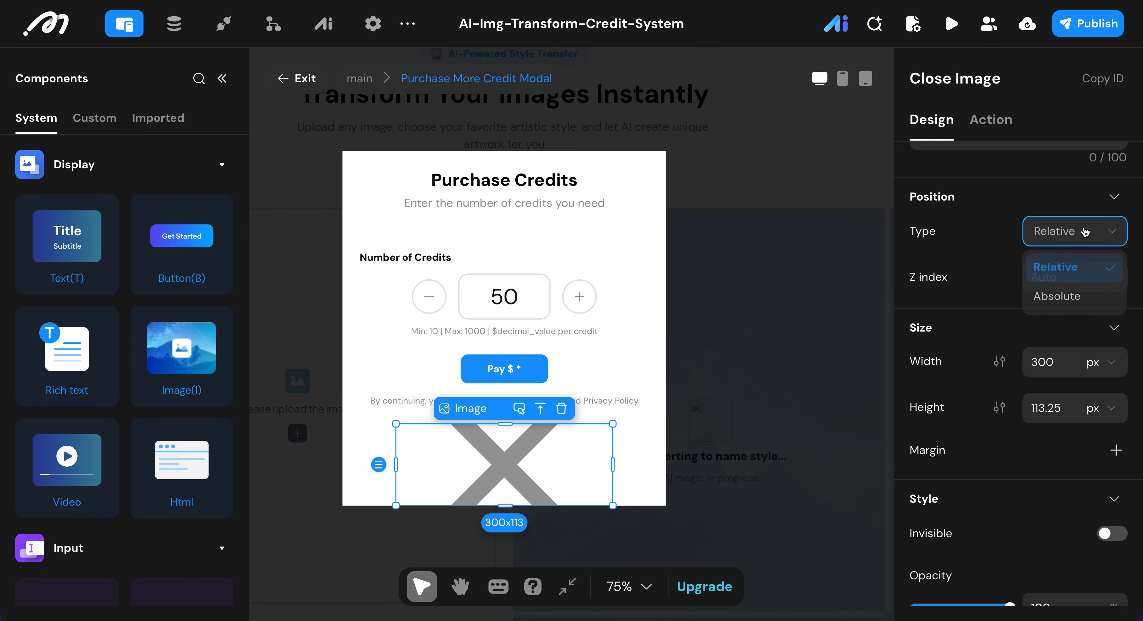
{"action": "left_click", "coordinate": [1066, 311]}
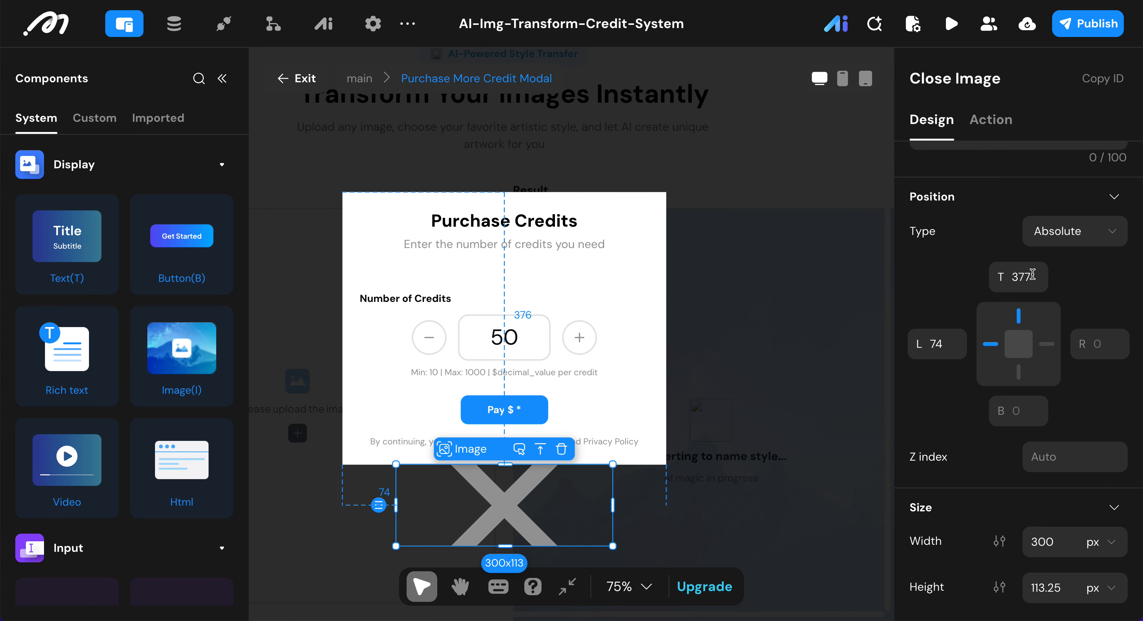
- Anchor the Close Image to the modal's top and right edges with an offset of 24 each
{"action": "left_click_drag", "start_coordinate": [1011, 279], "coordinate": [1025, 282]}
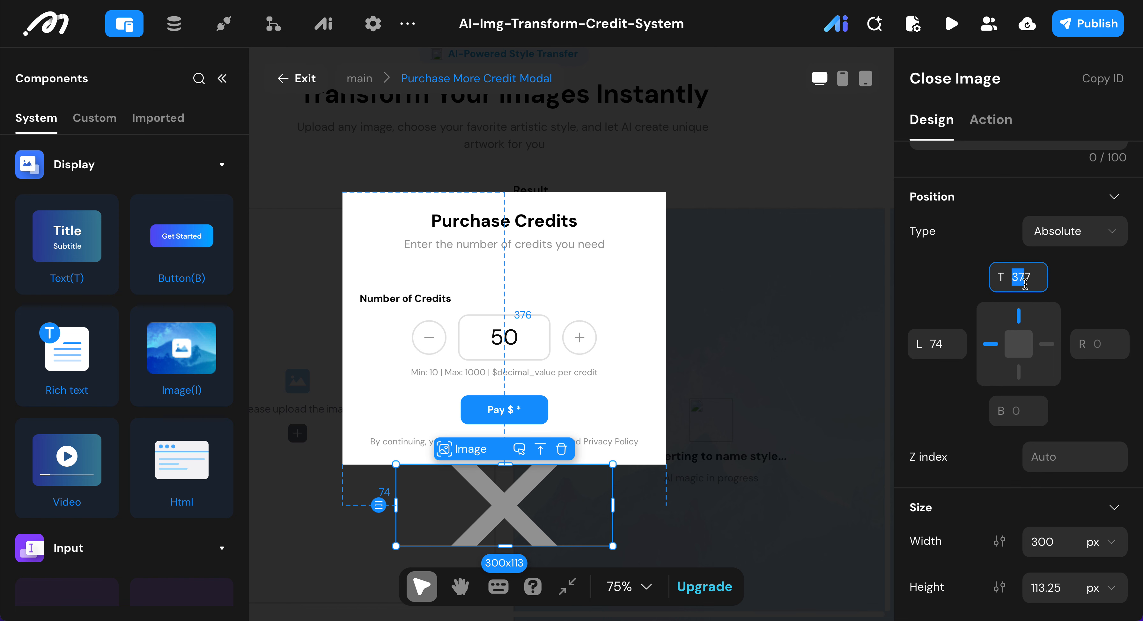
{"action": "left_click", "coordinate": [1047, 344]}
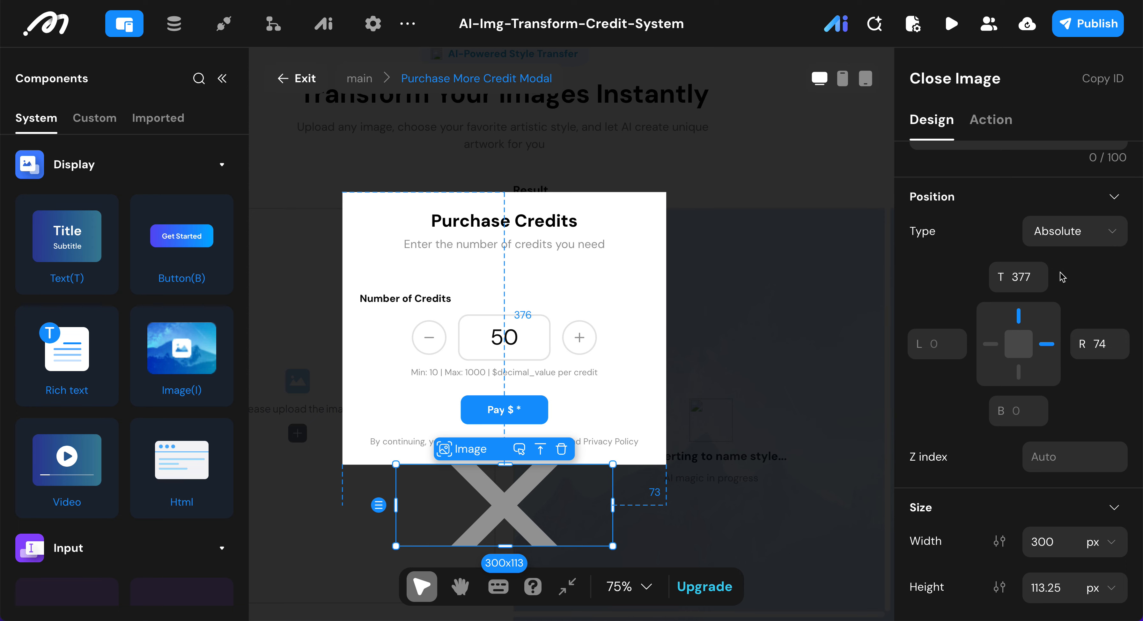
{"action": "double_click", "coordinate": [1030, 279]}
{"action": "type", "text": "24"}
{"action": "double_click", "coordinate": [1105, 342]}
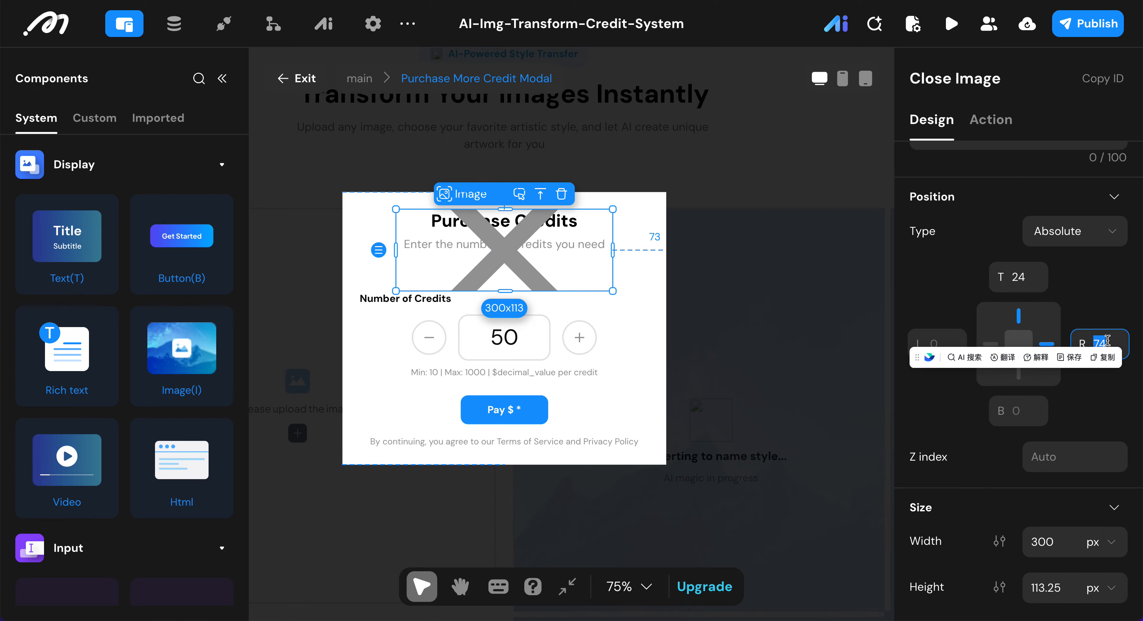
{"action": "type", "text": "2"}
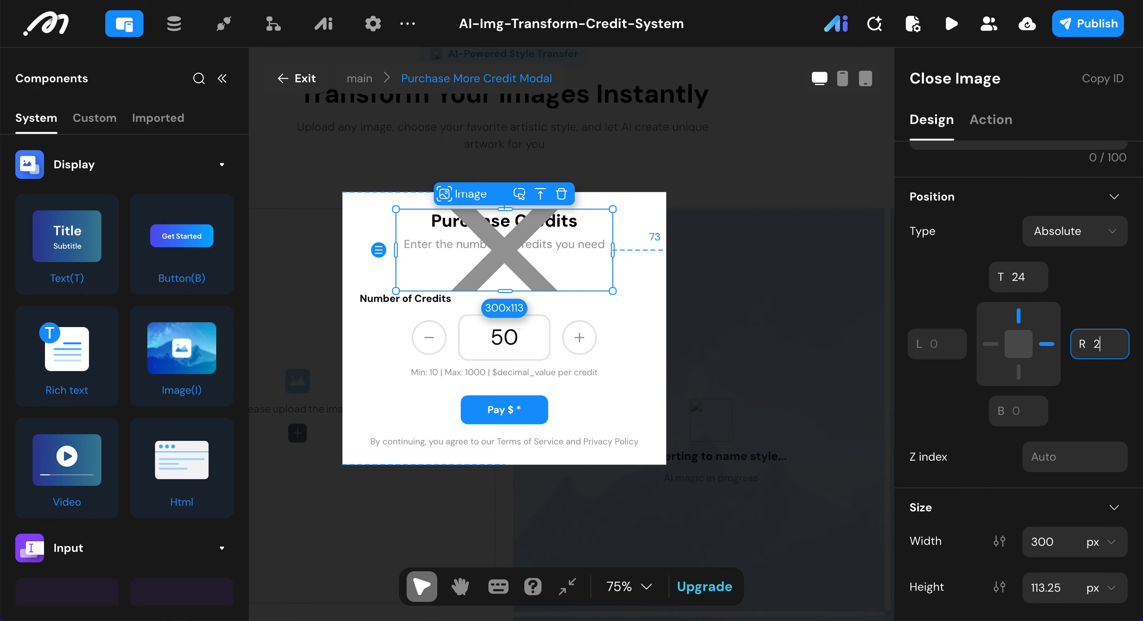
{"action": "left_click", "coordinate": [1091, 276]}
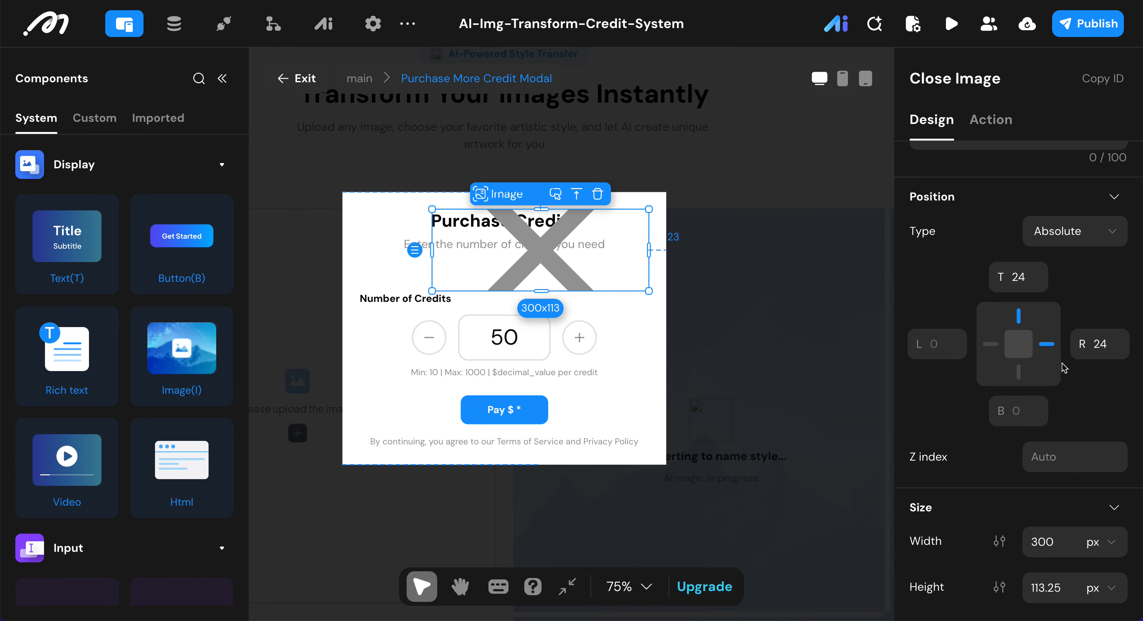
- Set the Close Image's width and height to 20 px each
{"action": "scroll", "coordinate": [1073, 323], "scroll_direction": "down", "scroll_amount": 3}
{"action": "left_click", "coordinate": [1062, 400]}
{"action": "double_click", "coordinate": [1062, 400]}
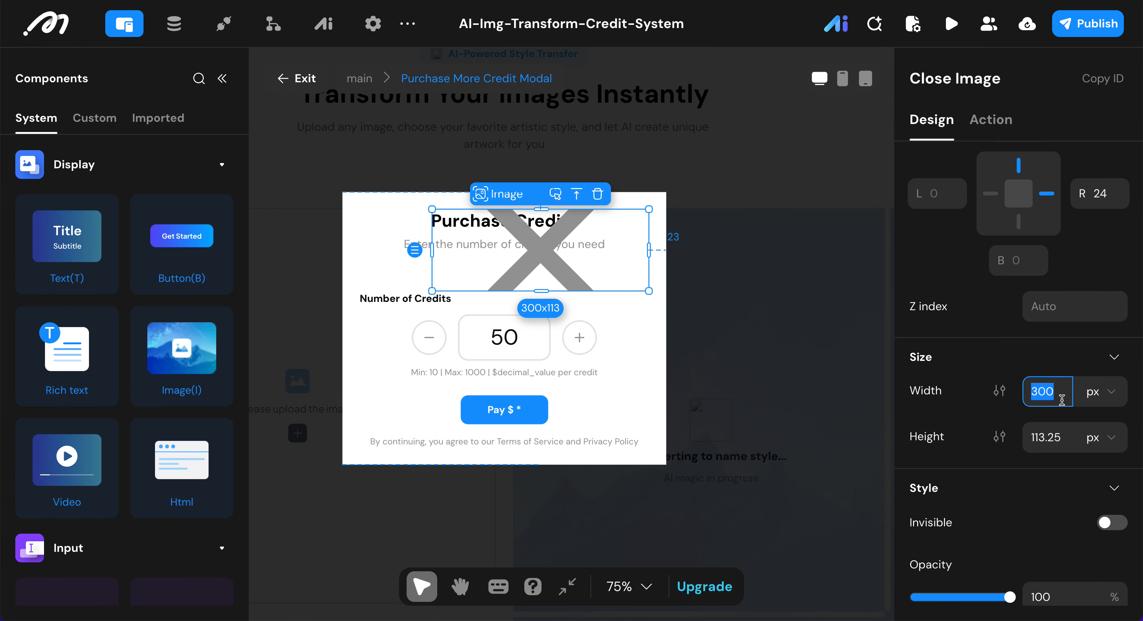
{"action": "type", "text": "20"}
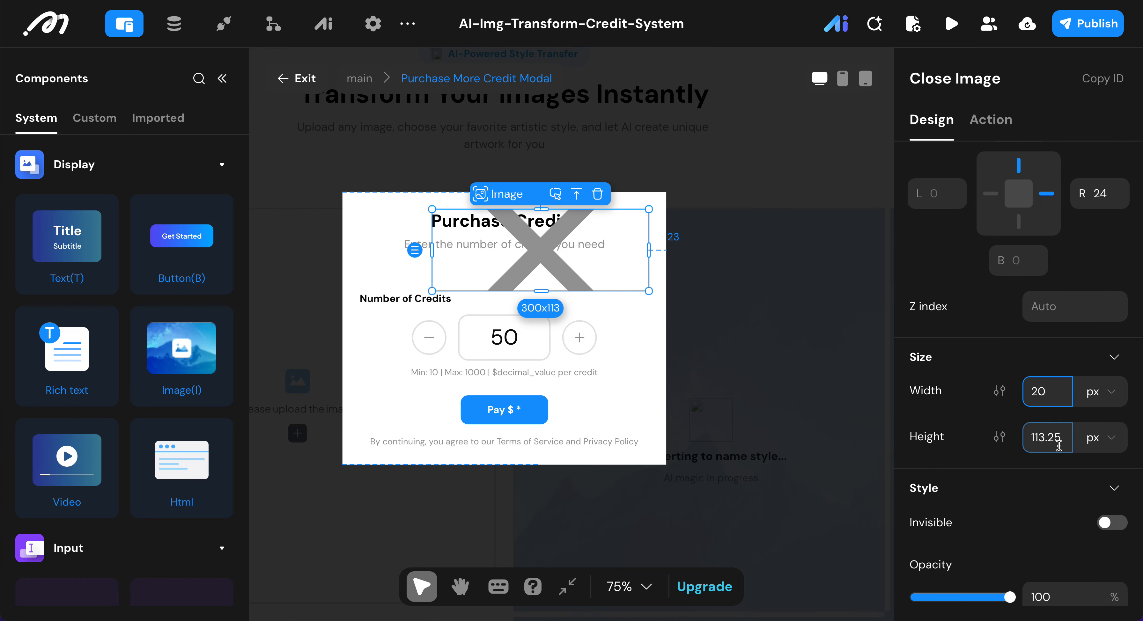
{"action": "left_click", "coordinate": [1051, 438]}
{"action": "type", "text": "2"}
{"action": "left_click", "coordinate": [960, 416]}
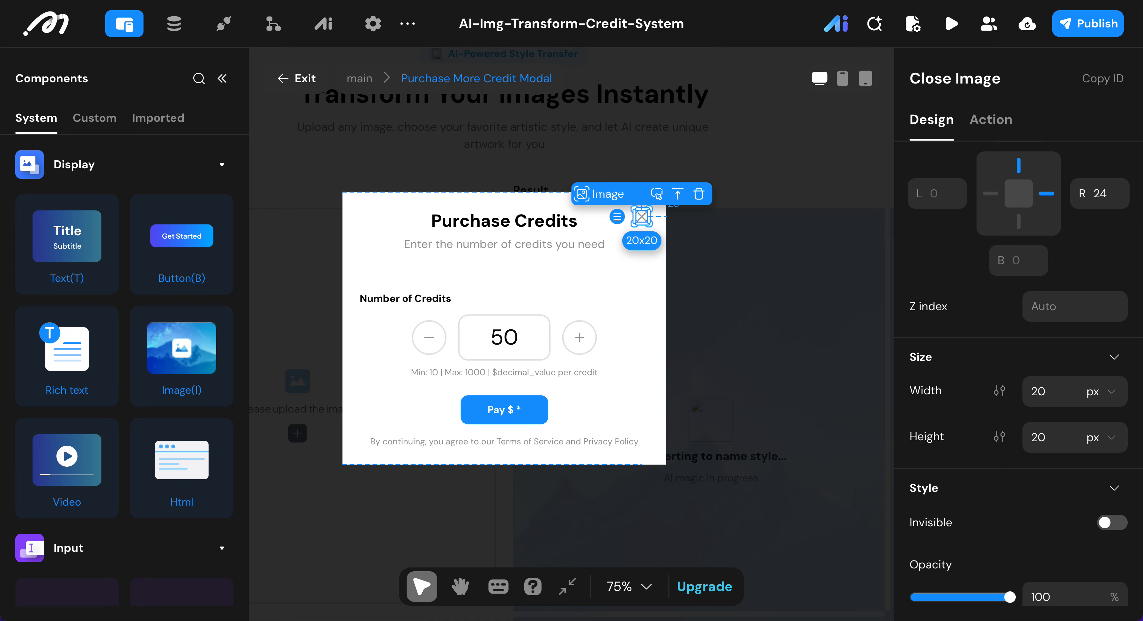
- Set the cursor style of the Close Image to Pointer
{"action": "scroll", "coordinate": [996, 404], "scroll_direction": "down", "scroll_amount": 5}
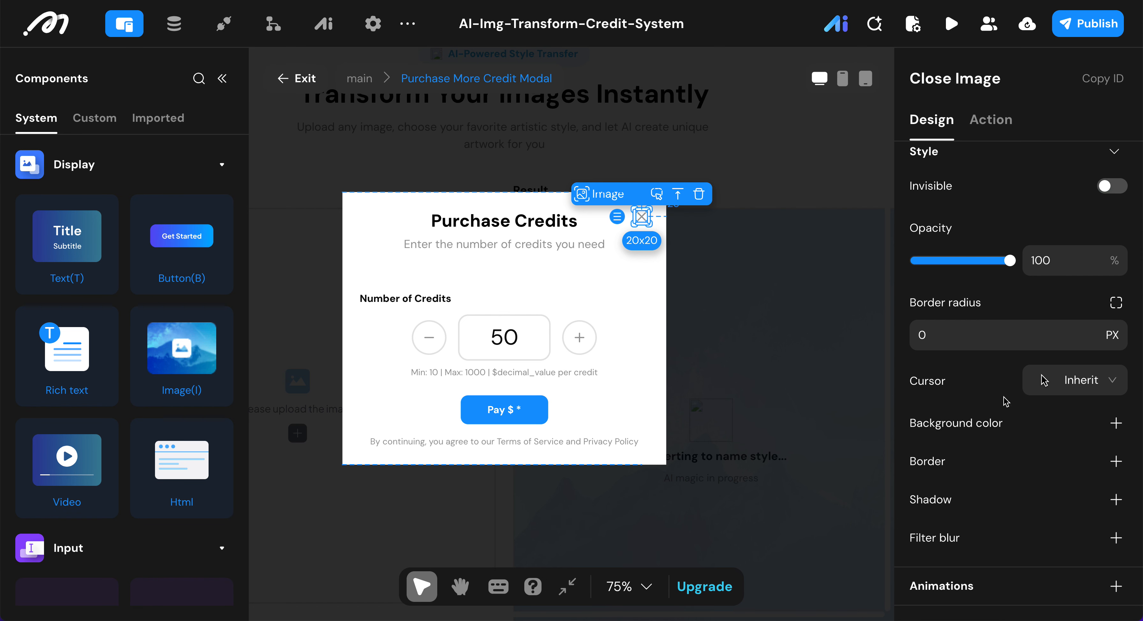
{"action": "left_click", "coordinate": [1077, 382]}
{"action": "left_click", "coordinate": [1082, 264]}
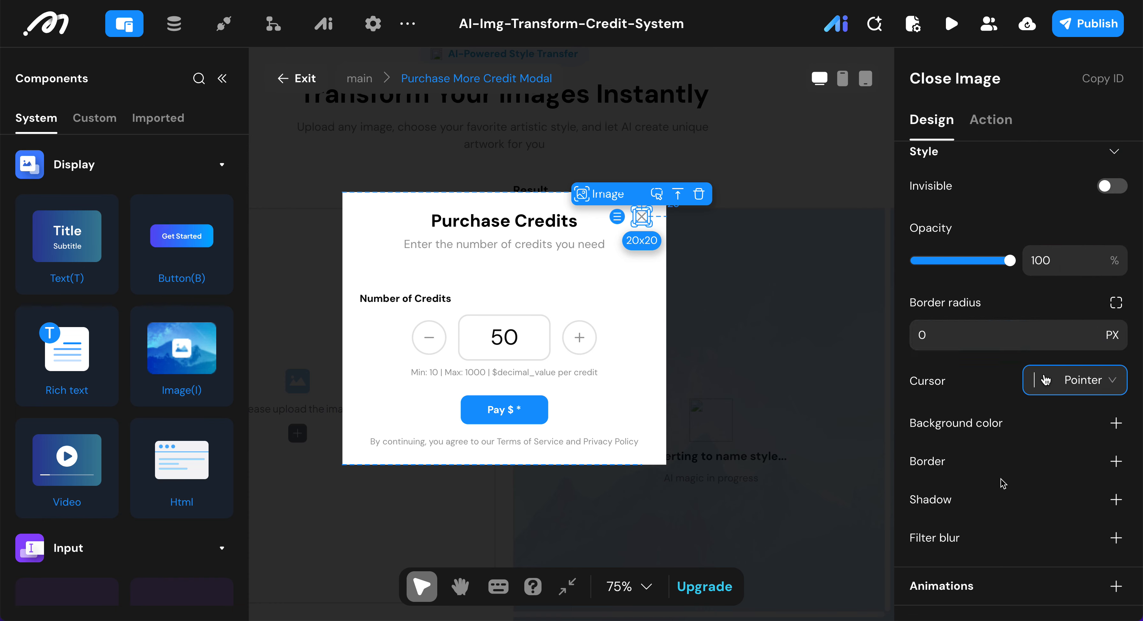
- Give the Close Image an on-click action that hides the Purchase More Credit Modal
{"action": "scroll", "coordinate": [1003, 484], "scroll_direction": "up", "scroll_amount": 5}
{"action": "left_click", "coordinate": [991, 119]}
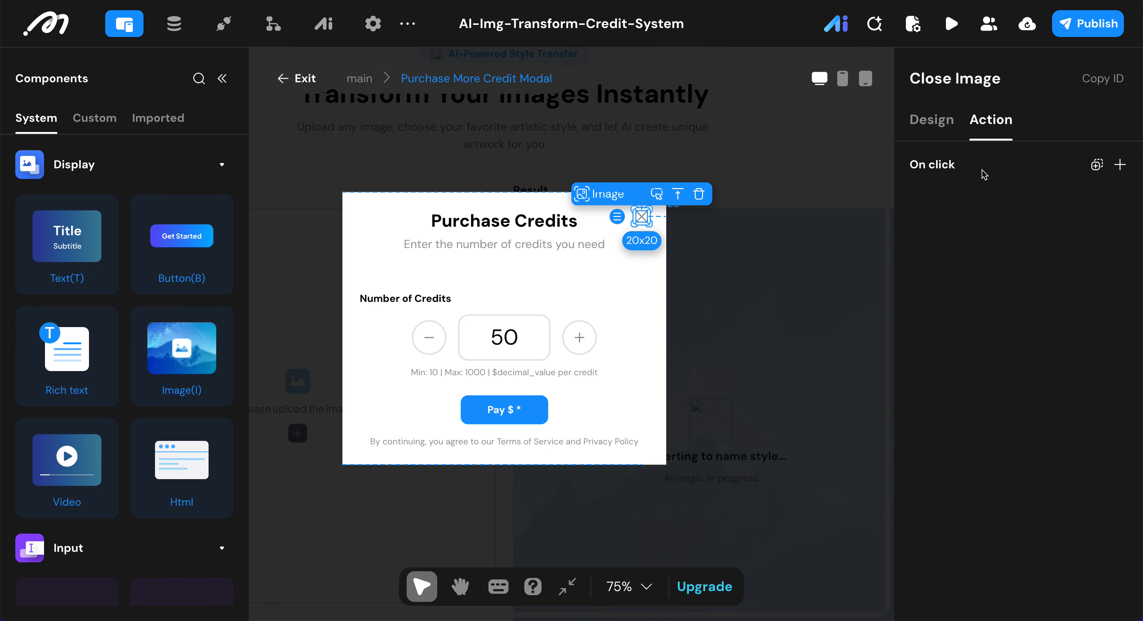
{"action": "left_click", "coordinate": [1120, 165]}
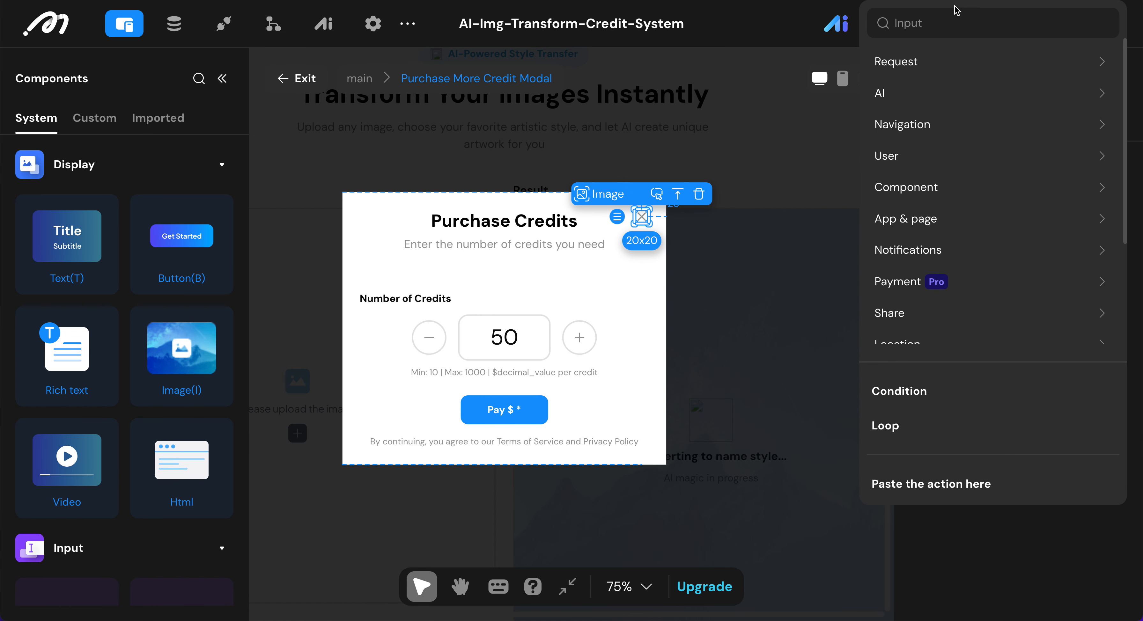
{"action": "type", "text": "hi"}
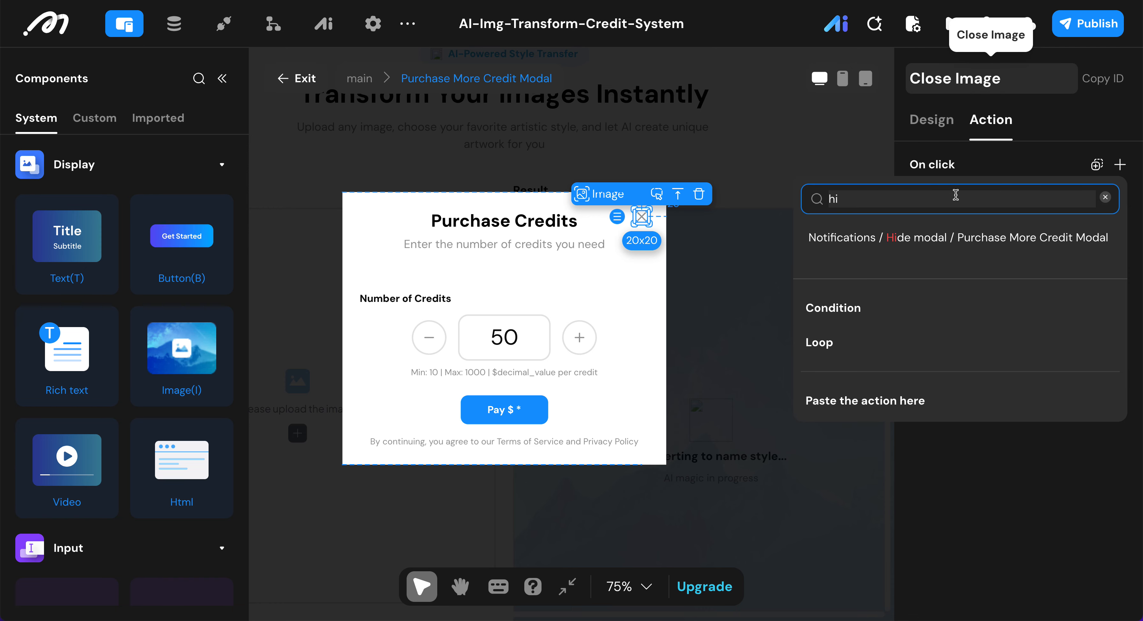
{"action": "left_click", "coordinate": [955, 244]}
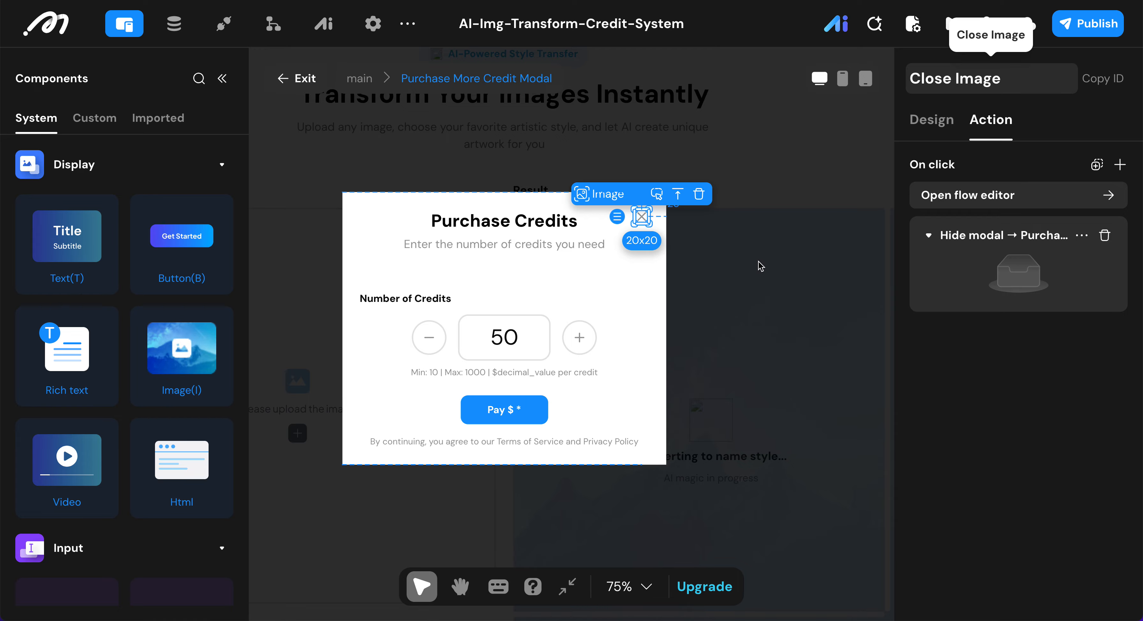
{"action": "left_click", "coordinate": [439, 340]}
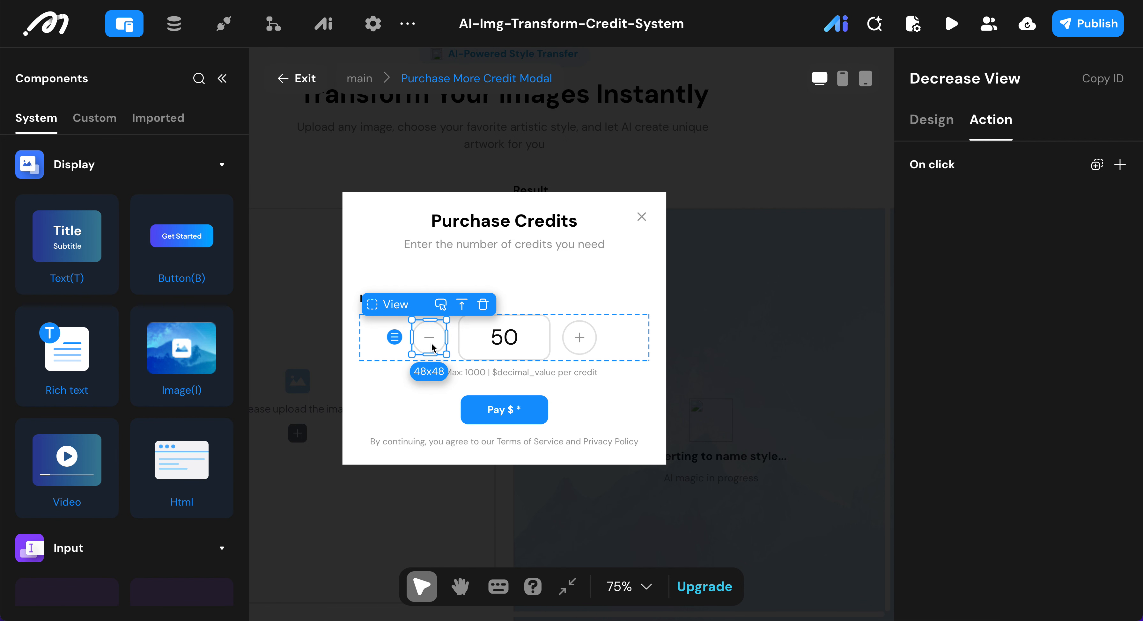
{"action": "left_click", "coordinate": [480, 347]}
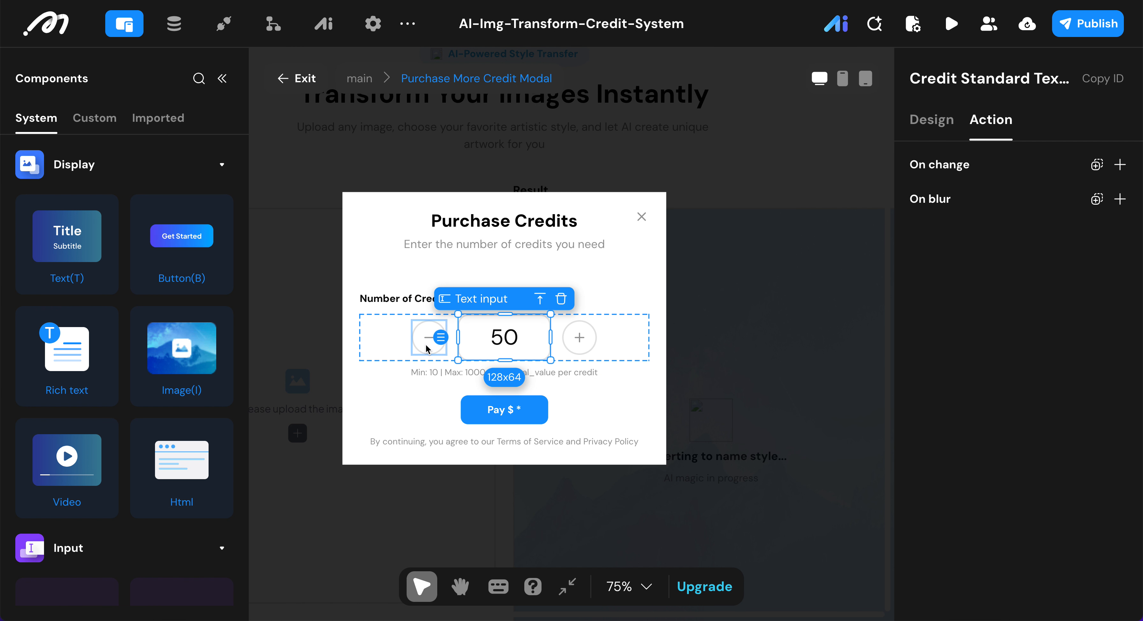
{"action": "left_click", "coordinate": [418, 337]}
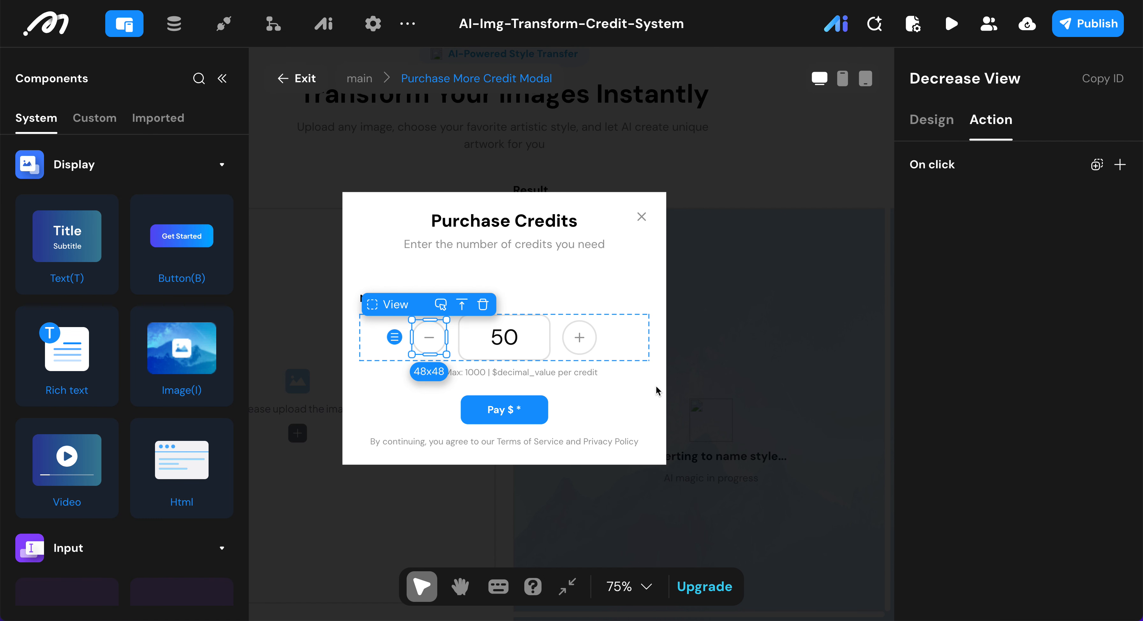
{"action": "left_click", "coordinate": [579, 337]}
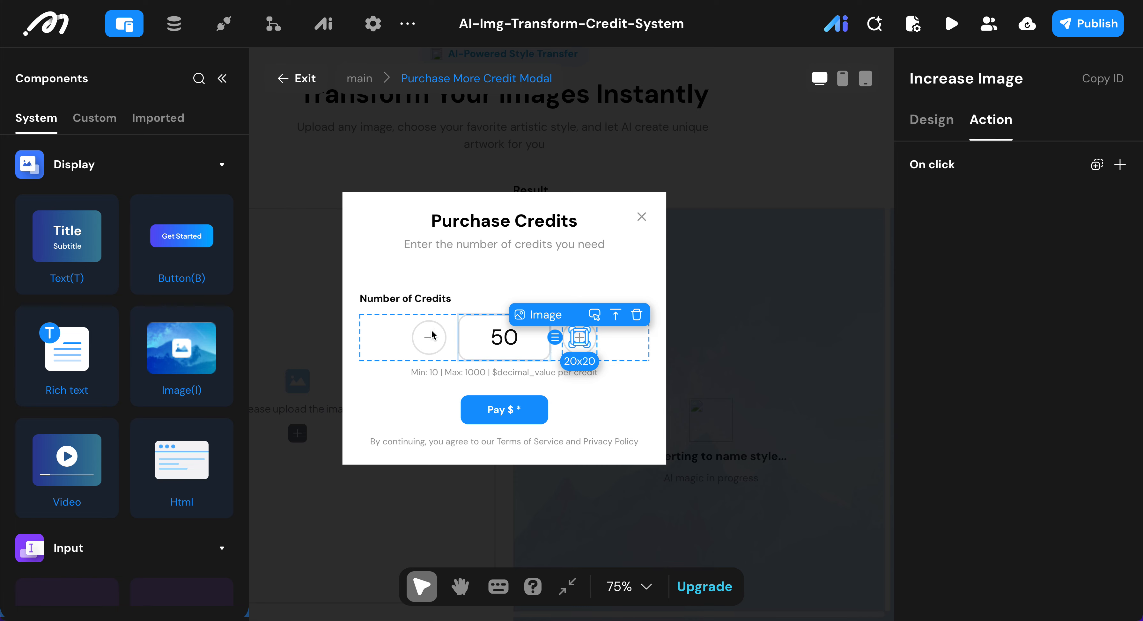
- Add a Set input component value on-click action to the Decrease View, targeting the Credit Standard Text input
{"action": "left_click", "coordinate": [443, 344]}
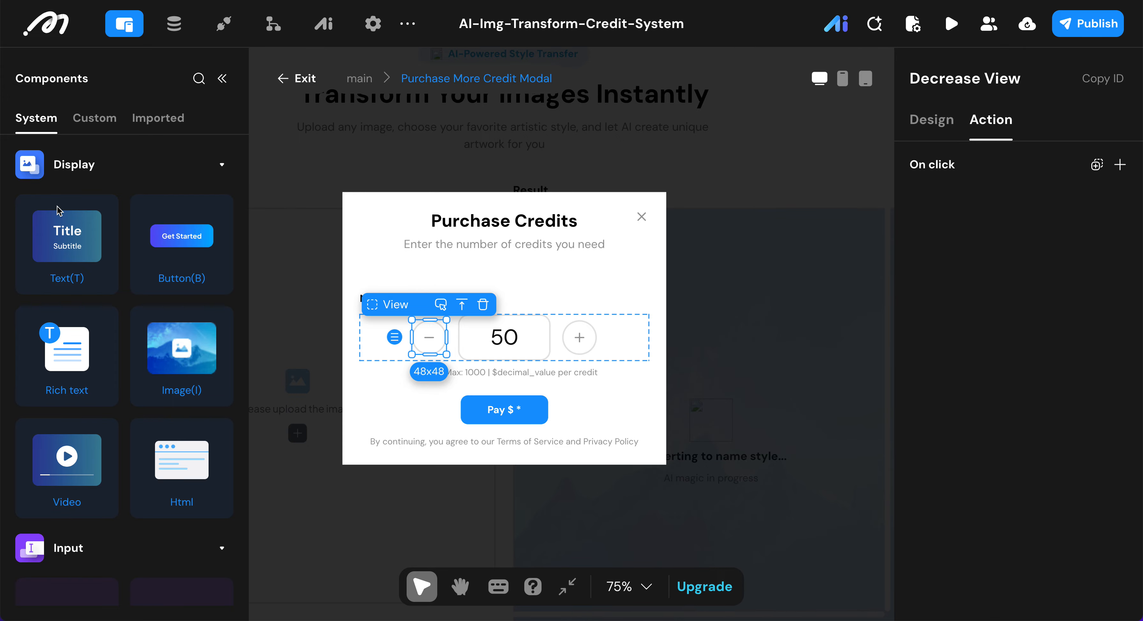
{"action": "left_click", "coordinate": [1120, 166]}
{"action": "left_click", "coordinate": [870, 23]}
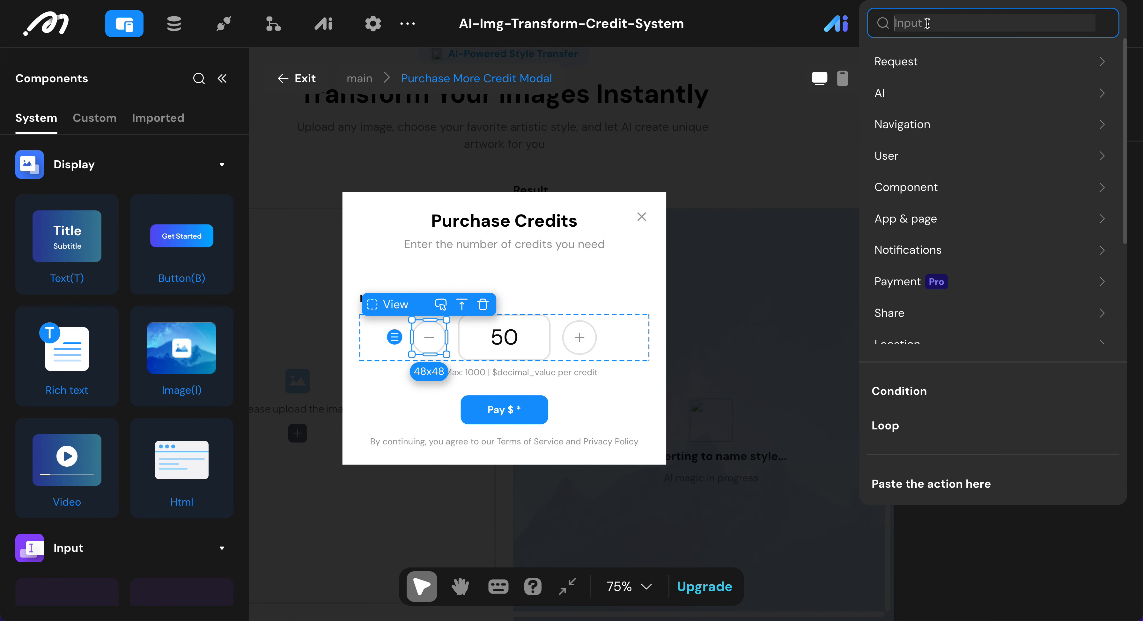
{"action": "type", "text": "set"}
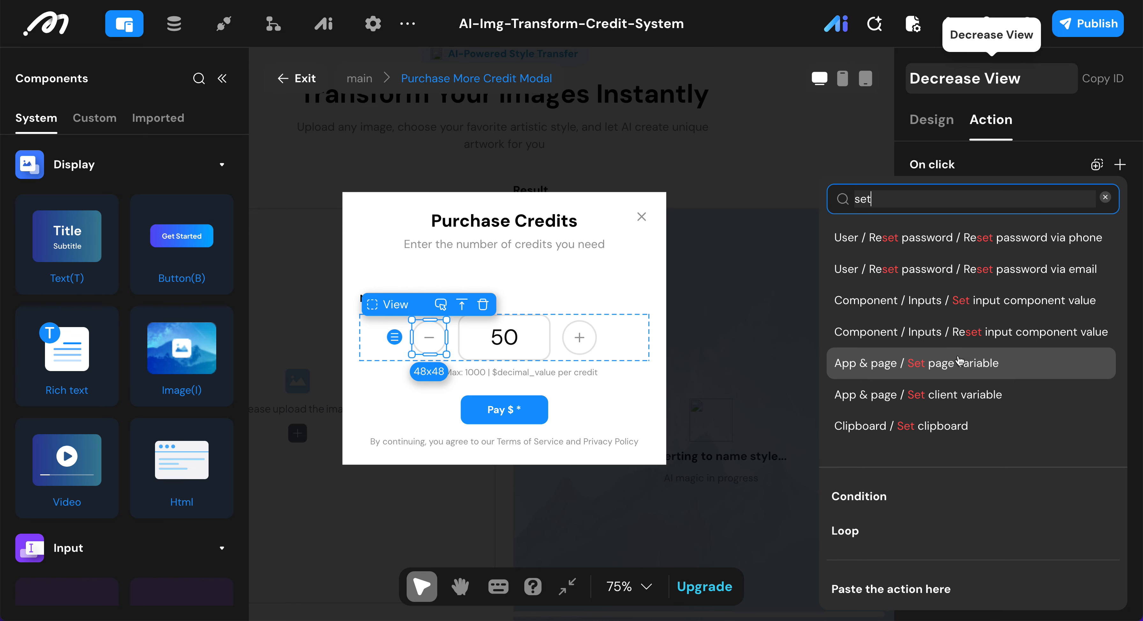
{"action": "left_click", "coordinate": [1002, 305]}
{"action": "left_click", "coordinate": [986, 299]}
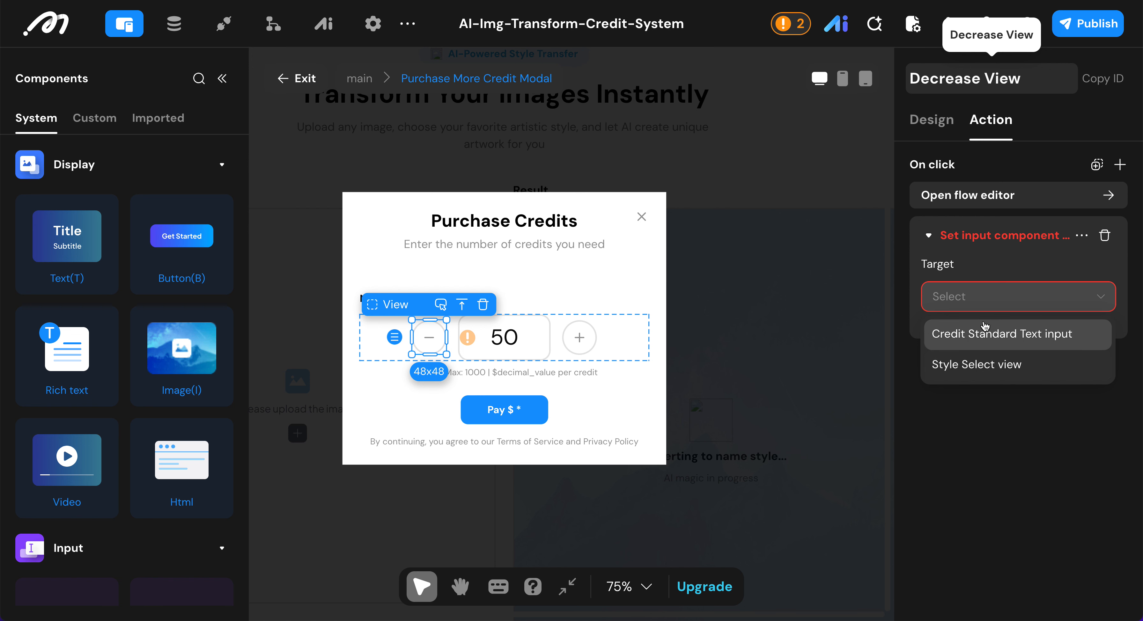
{"action": "left_click", "coordinate": [986, 344]}
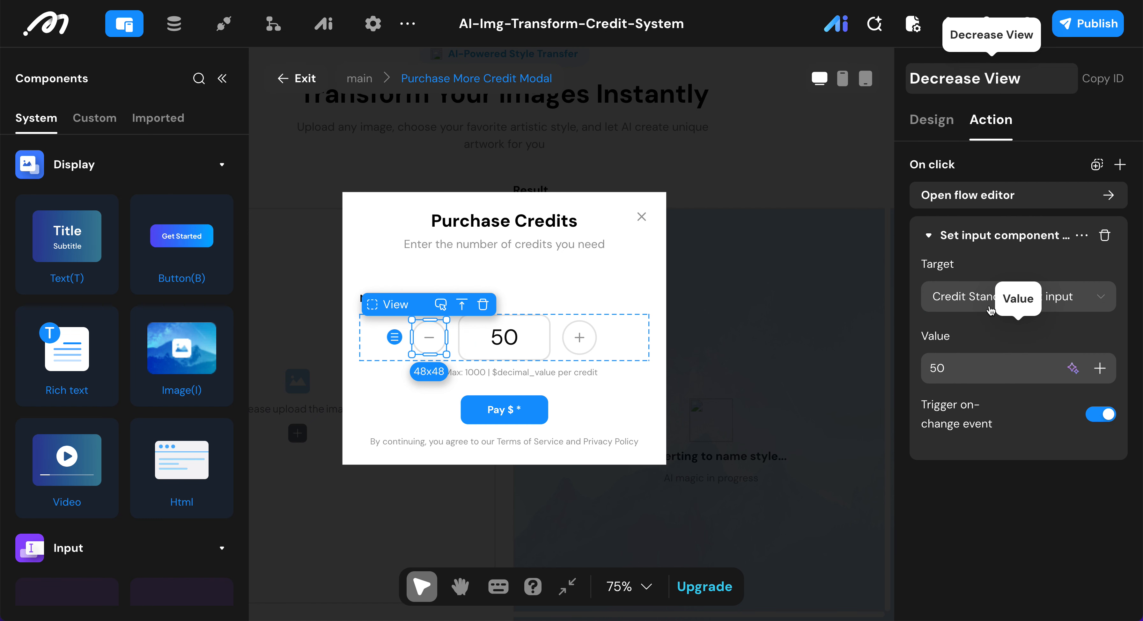
- Replace the Value of the Decrease View's on-click action with a formula using the subtraction (-) operator
{"action": "left_click", "coordinate": [1100, 368]}
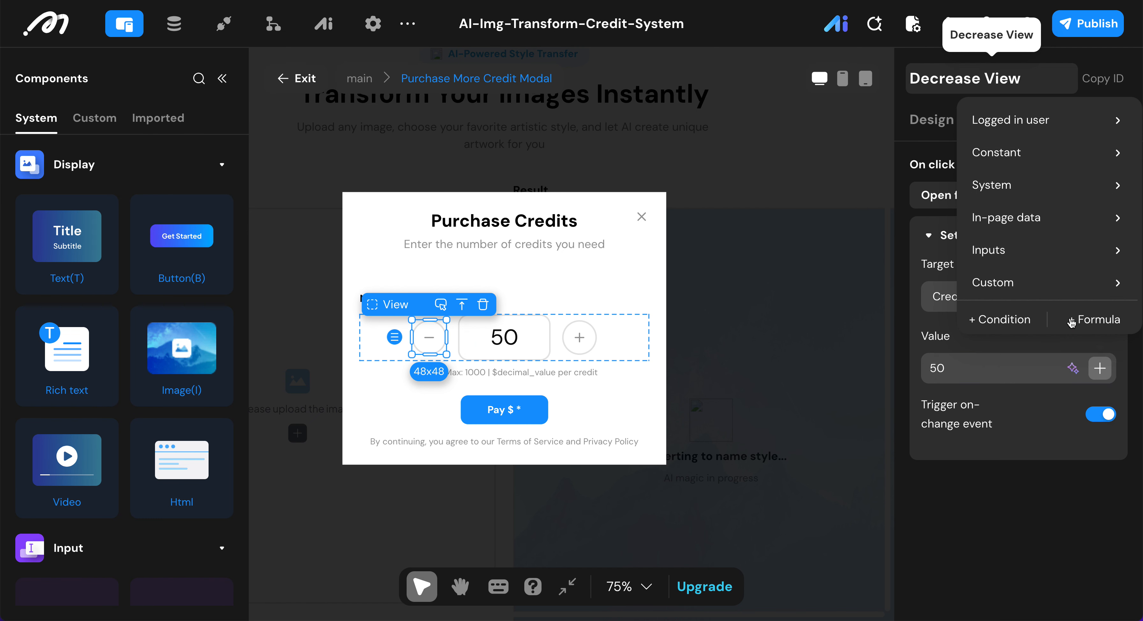
{"action": "left_click", "coordinate": [1104, 320]}
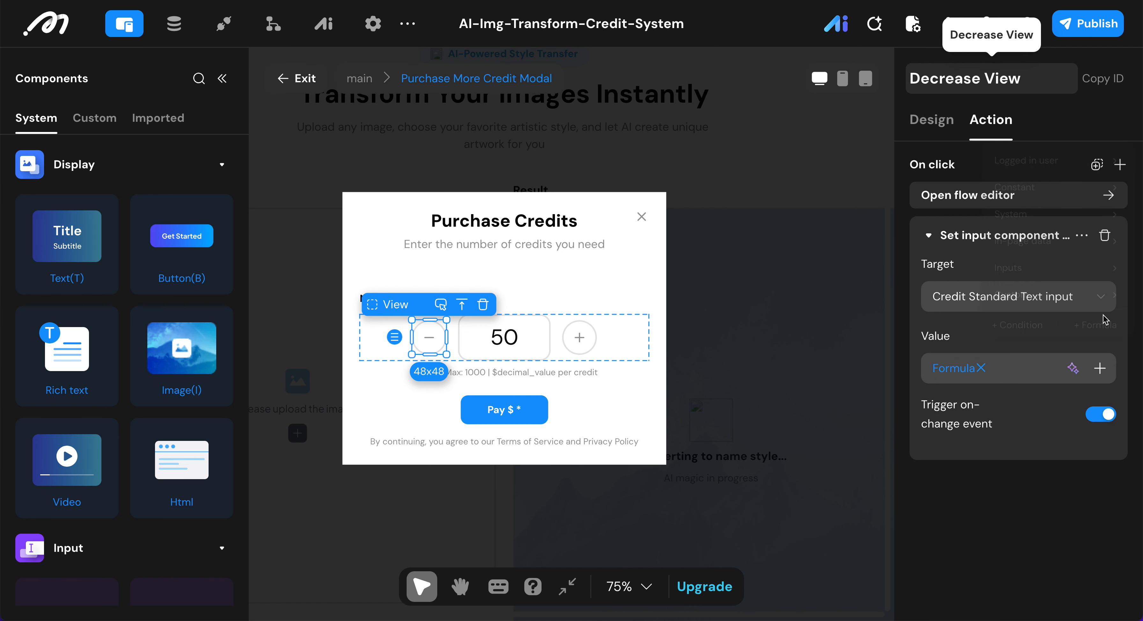
{"action": "left_click", "coordinate": [958, 375]}
{"action": "scroll", "coordinate": [941, 286], "scroll_direction": "down", "scroll_amount": 10}
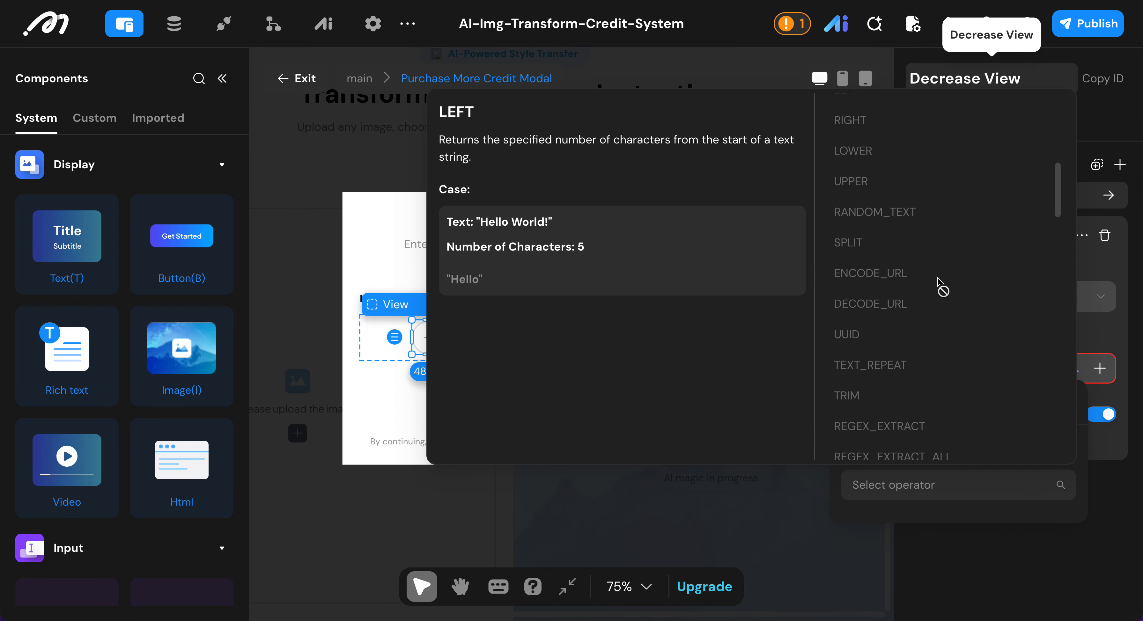
{"action": "scroll", "coordinate": [941, 286], "scroll_direction": "down", "scroll_amount": 5}
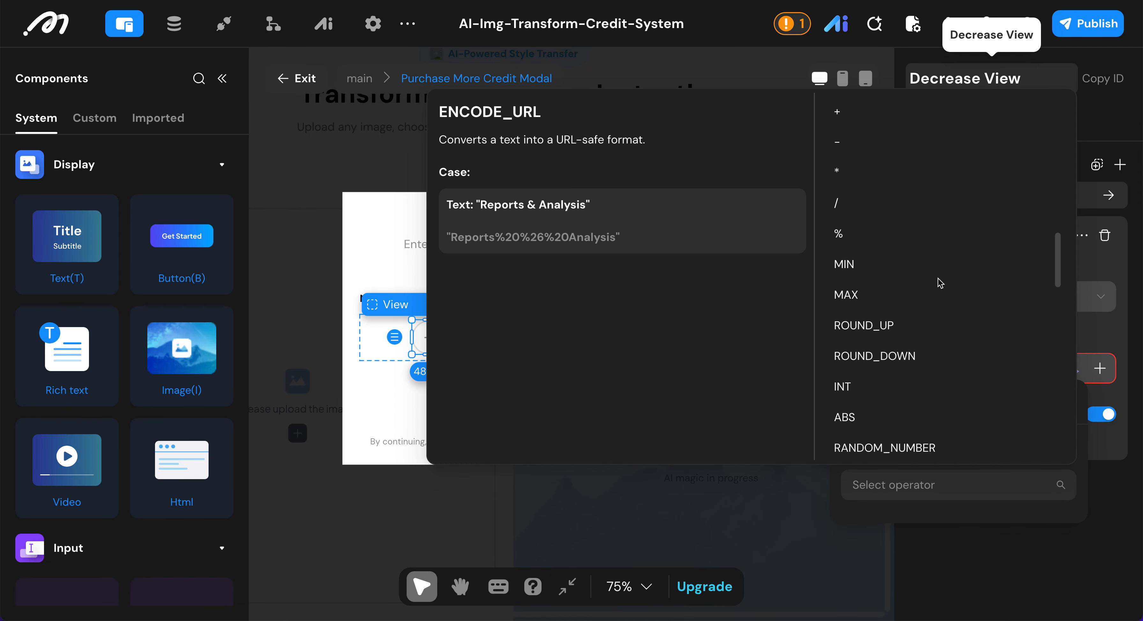
{"action": "left_click", "coordinate": [888, 142]}
- Set the subtraction formula's Number1 to the Credit Standard Text input and its Number2 to 10
{"action": "left_click", "coordinate": [1060, 221]}
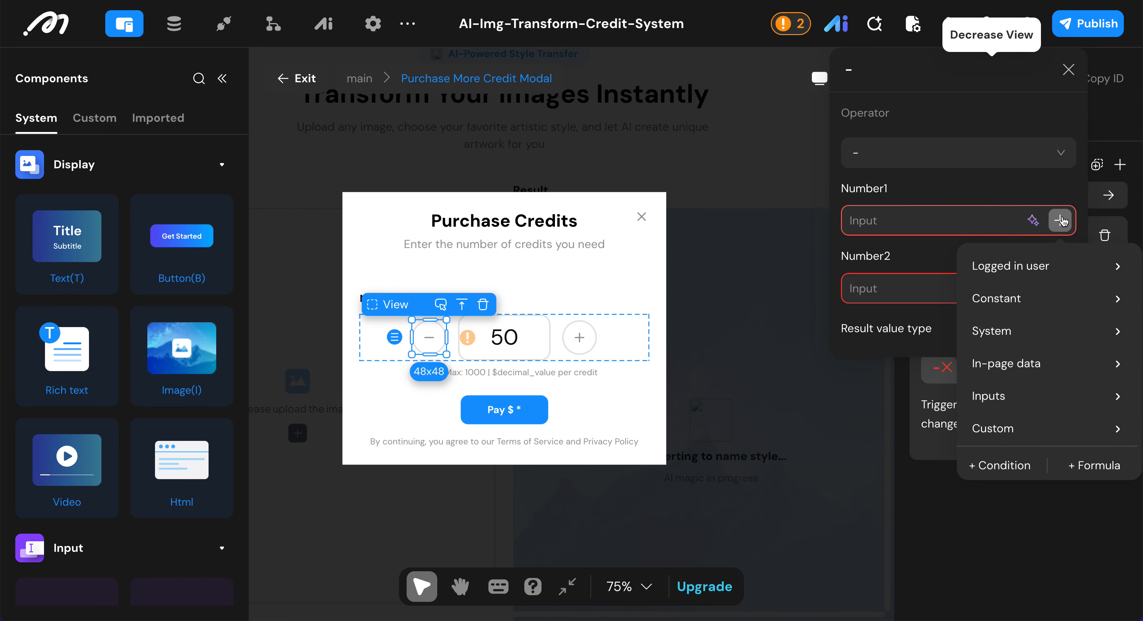
{"action": "mouse_move", "coordinate": [1003, 396]}
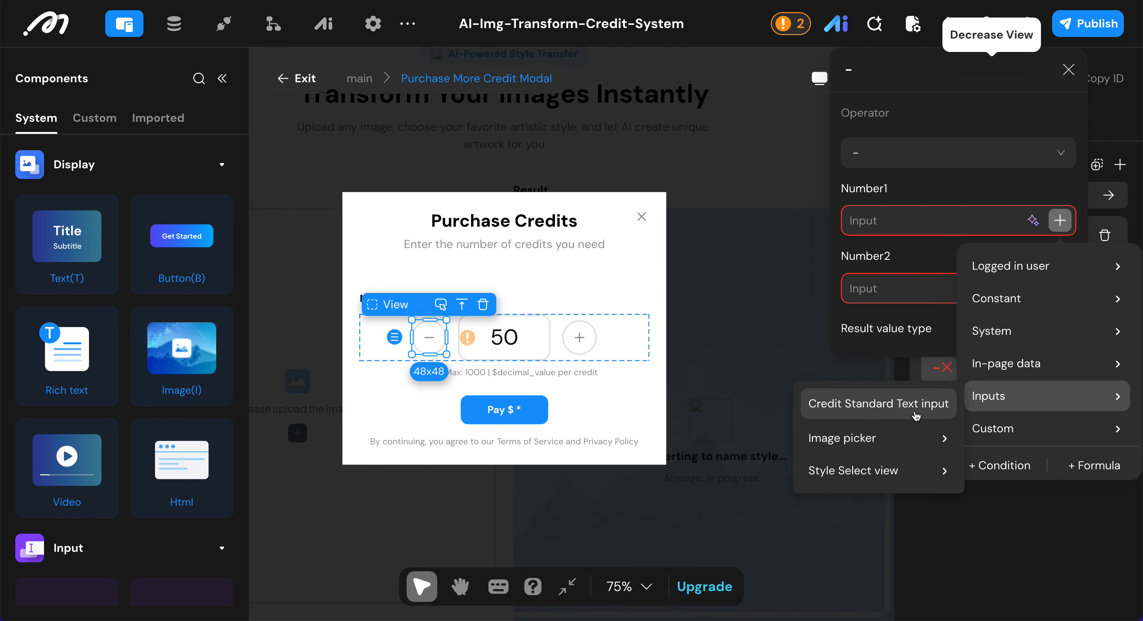
{"action": "left_click", "coordinate": [908, 405]}
{"action": "left_click", "coordinate": [881, 288]}
{"action": "type", "text": "10"}
{"action": "left_click", "coordinate": [942, 262]}
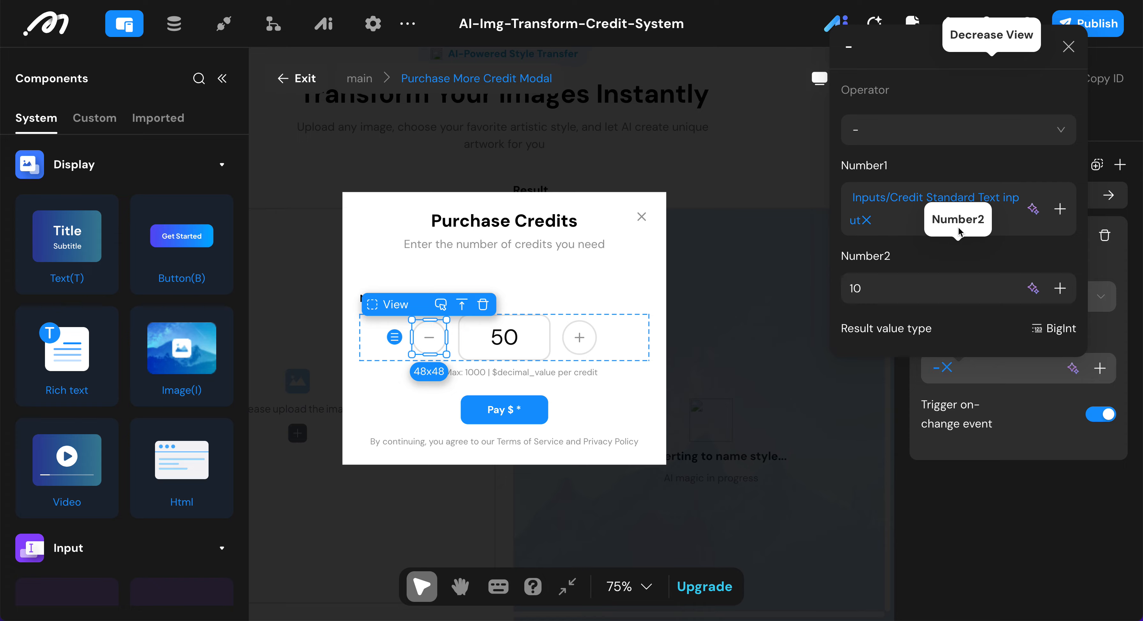
{"action": "left_click", "coordinate": [1070, 46]}
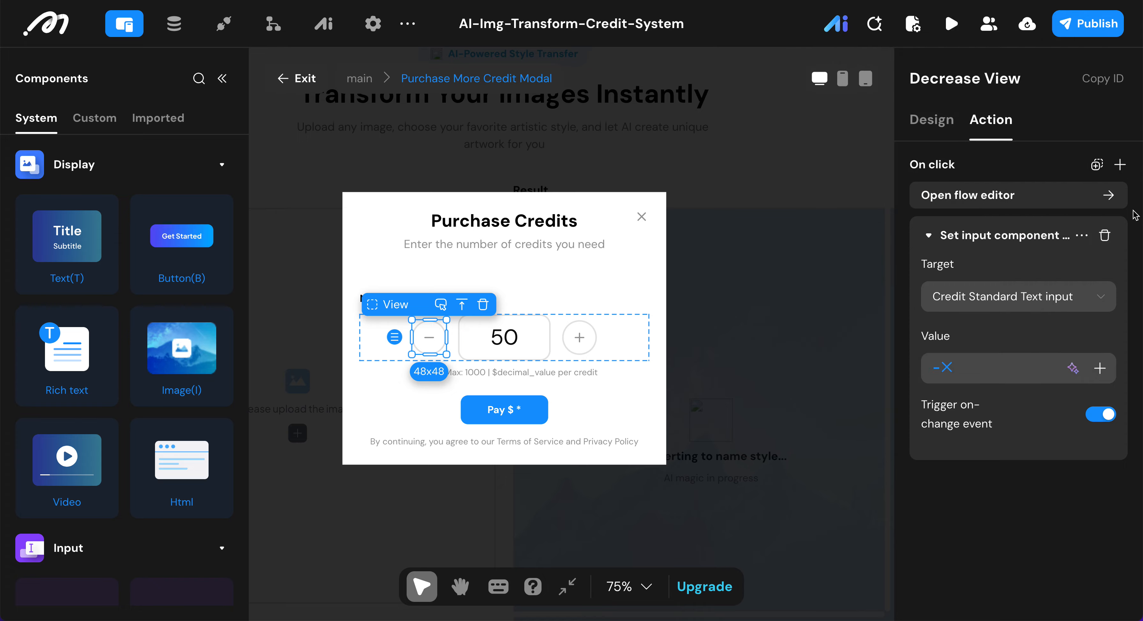
- Copy the Decrease View's Set input component value action and paste it as the Increase View's on-click action
{"action": "left_click", "coordinate": [1080, 239]}
{"action": "left_click", "coordinate": [1043, 279]}
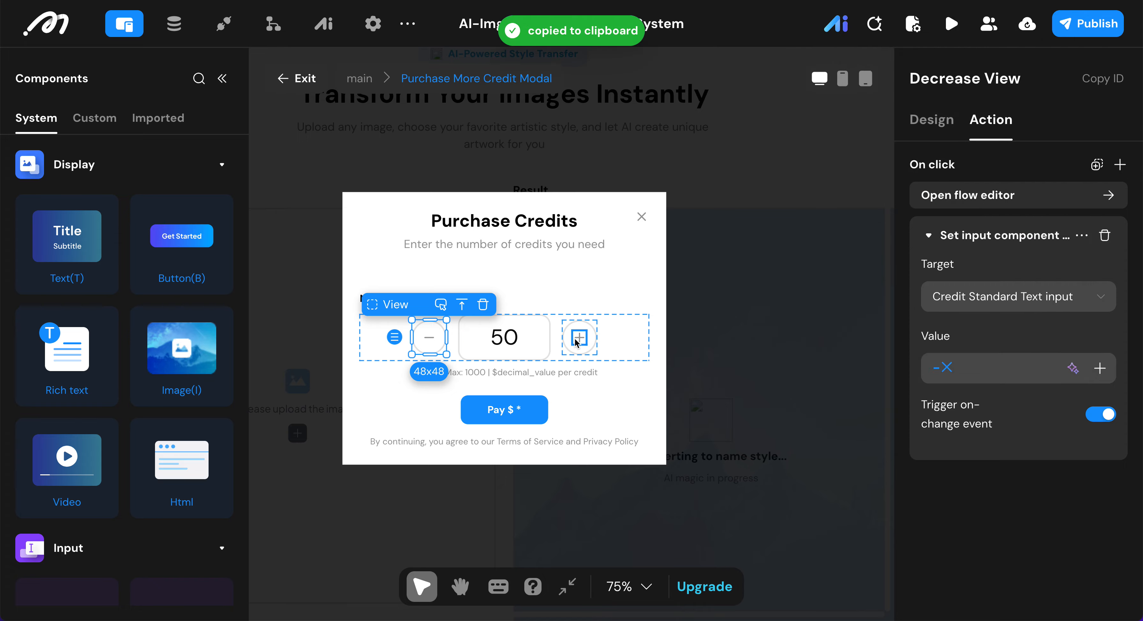
{"action": "left_click", "coordinate": [579, 354]}
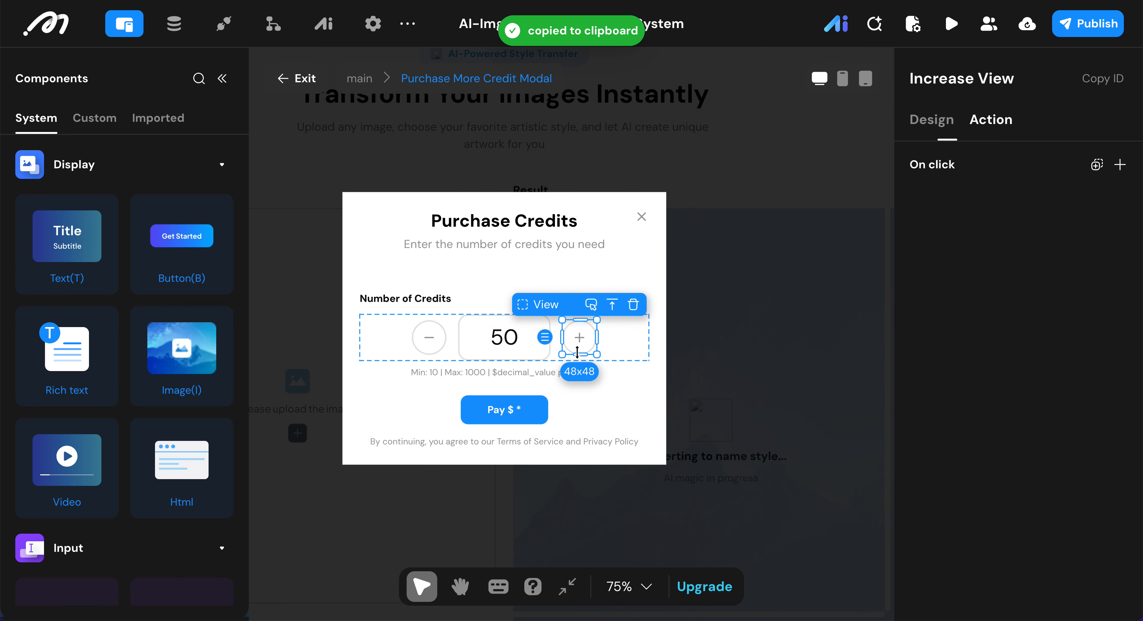
{"action": "left_click", "coordinate": [1097, 164]}
{"action": "left_click", "coordinate": [933, 236]}
- Change the operator of the Increase View's value formula to addition (+)
{"action": "left_click", "coordinate": [939, 378]}
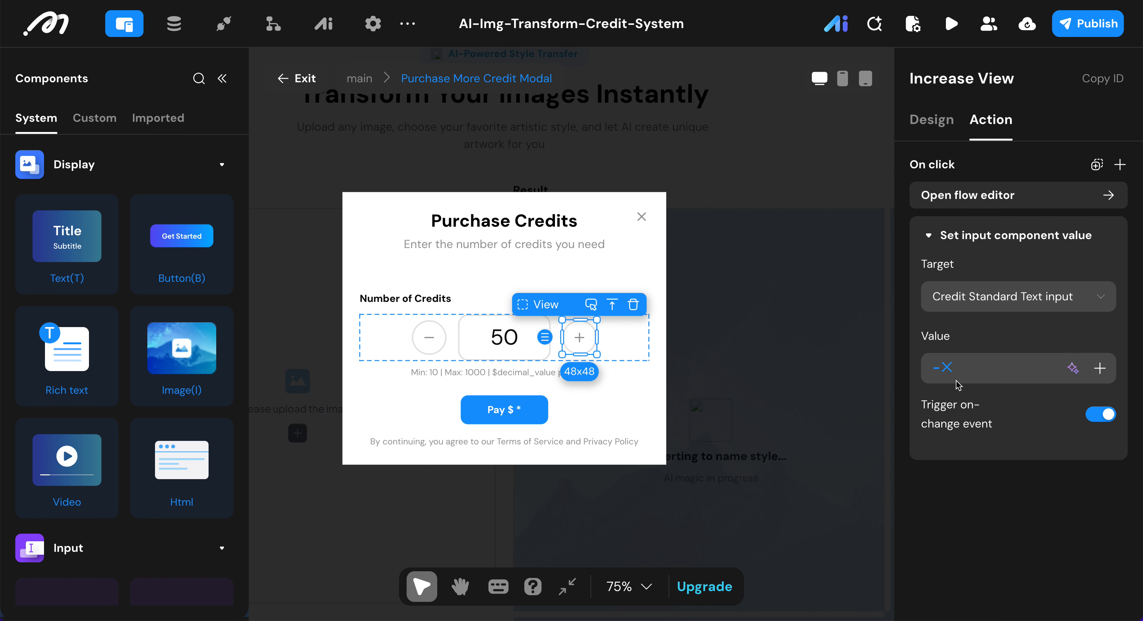
{"action": "left_click", "coordinate": [939, 375]}
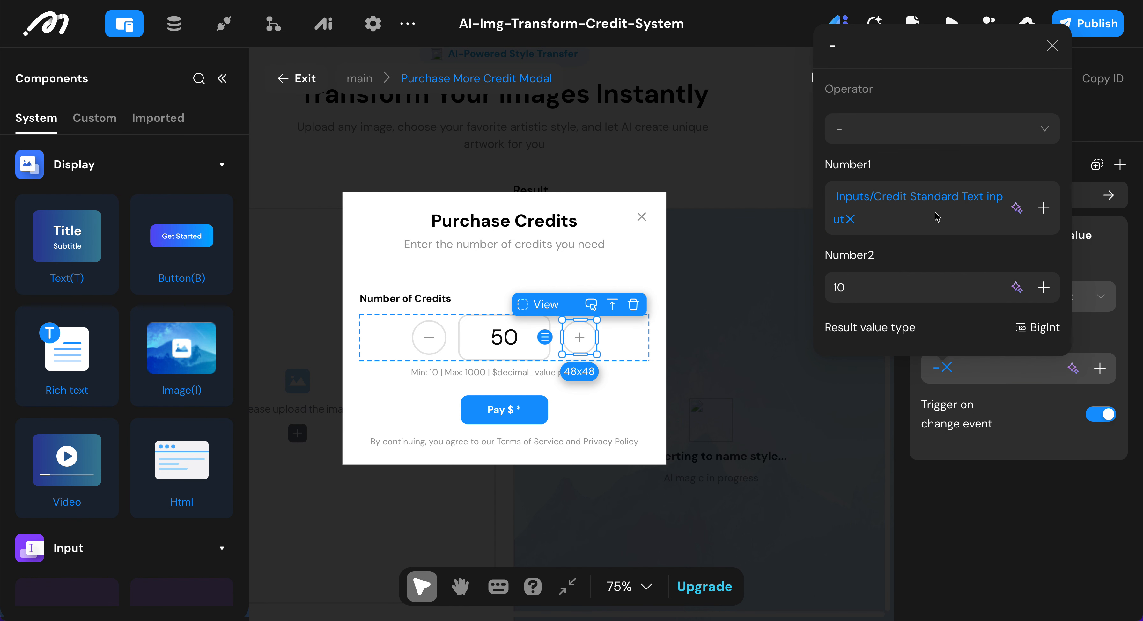
{"action": "left_click", "coordinate": [898, 122]}
{"action": "left_click", "coordinate": [856, 276]}
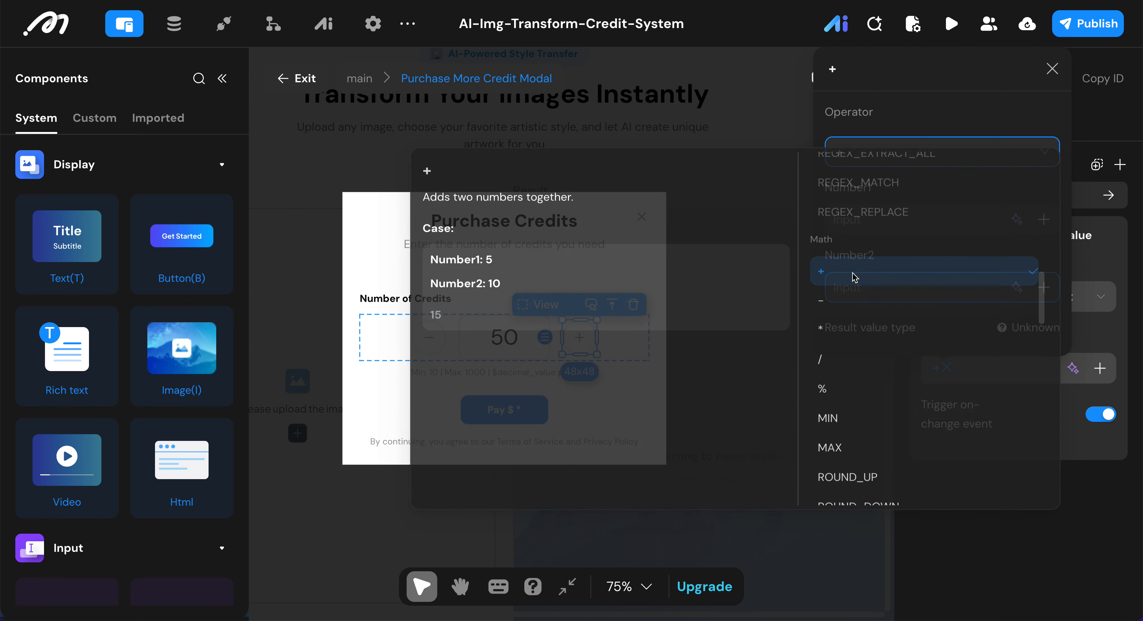
- Set the addition formula's Number1 to the Credit Standard Text input and its Number2 to 10
{"action": "left_click", "coordinate": [1051, 223]}
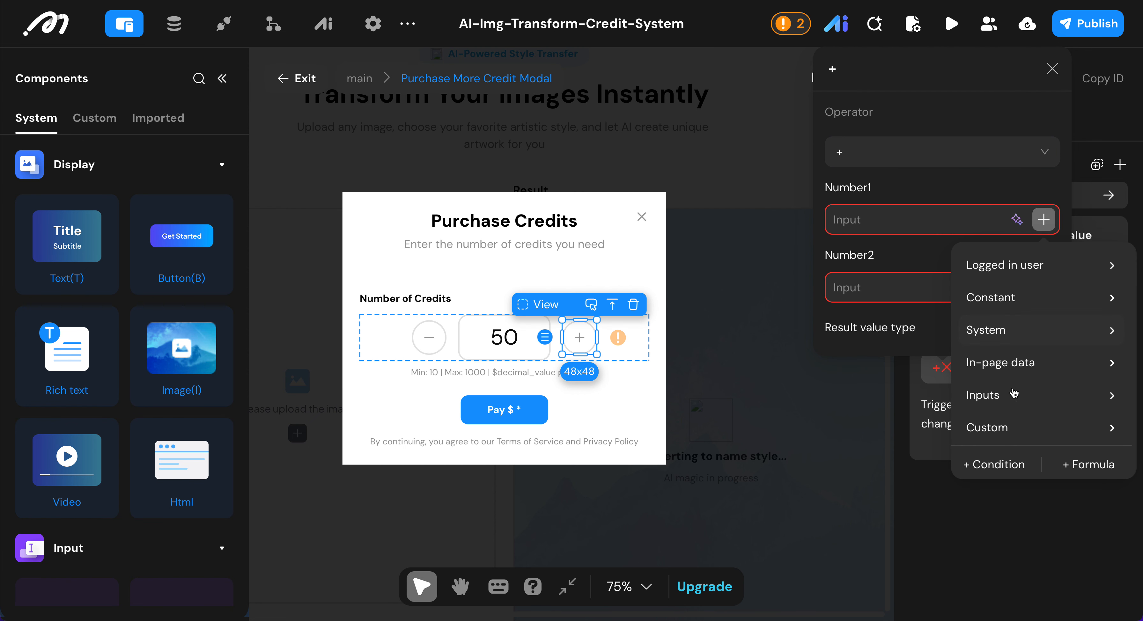
{"action": "mouse_move", "coordinate": [1013, 397]}
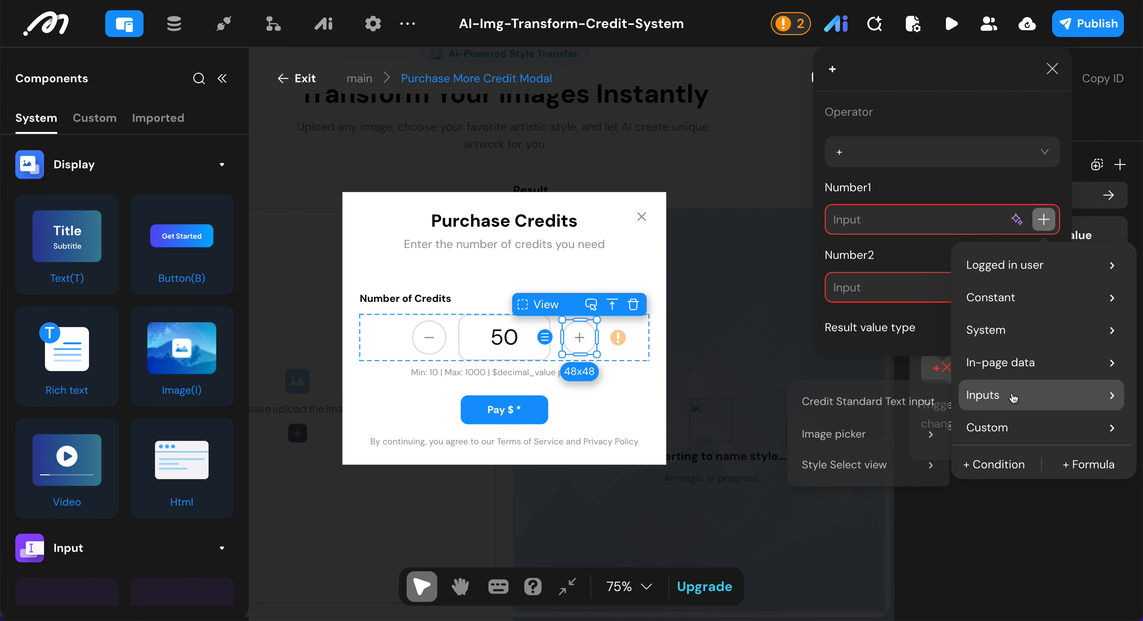
{"action": "left_click", "coordinate": [849, 406]}
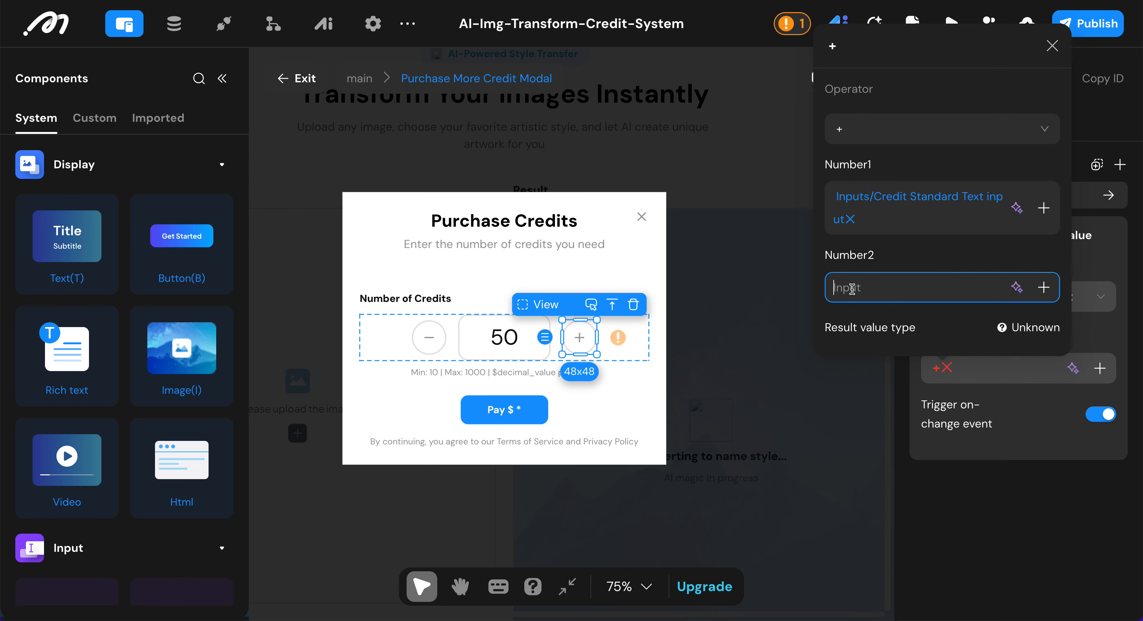
{"action": "type", "text": "1-"}
{"action": "left_click", "coordinate": [1052, 45]}
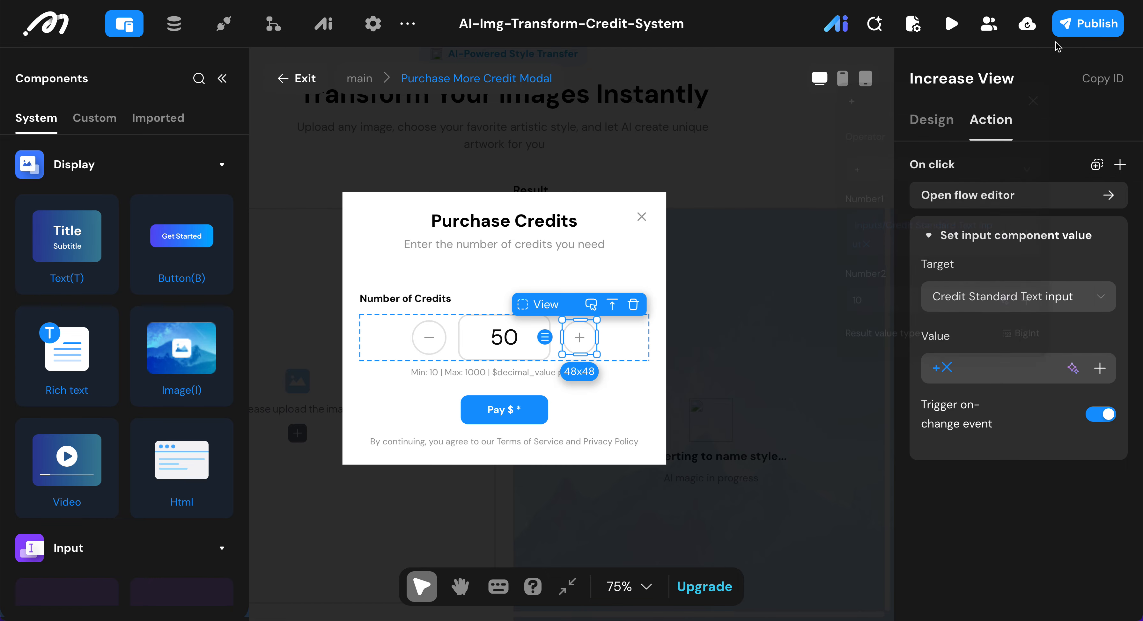
- Add a Condition to the on-change event of the Credit Standard Text input and widen the properties area
{"action": "left_click", "coordinate": [474, 341]}
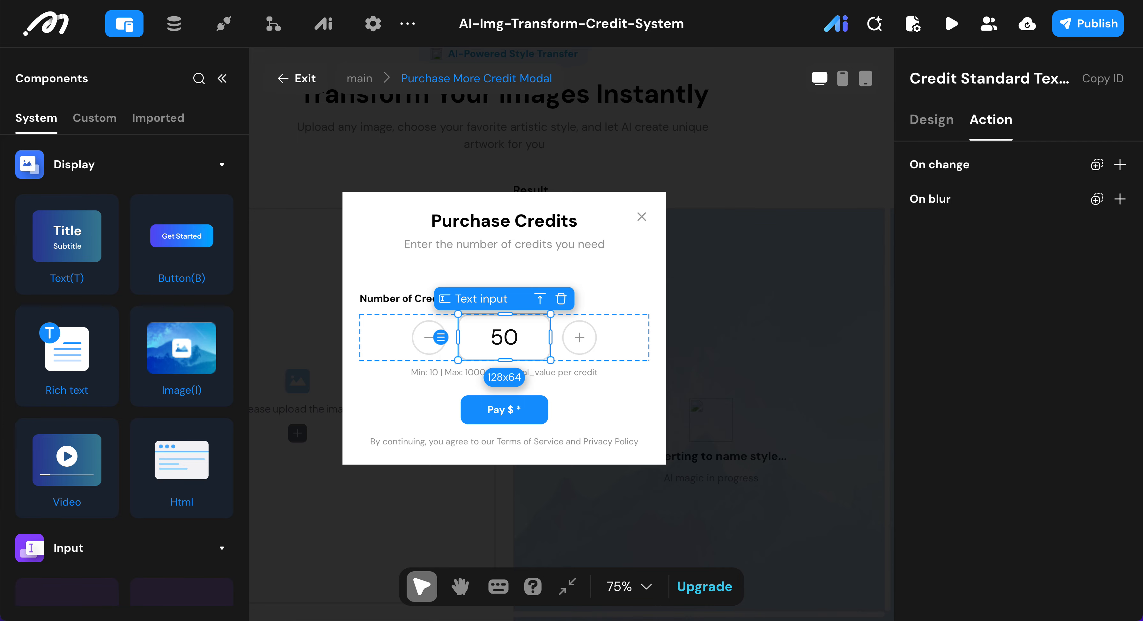
{"action": "left_click", "coordinate": [1120, 165]}
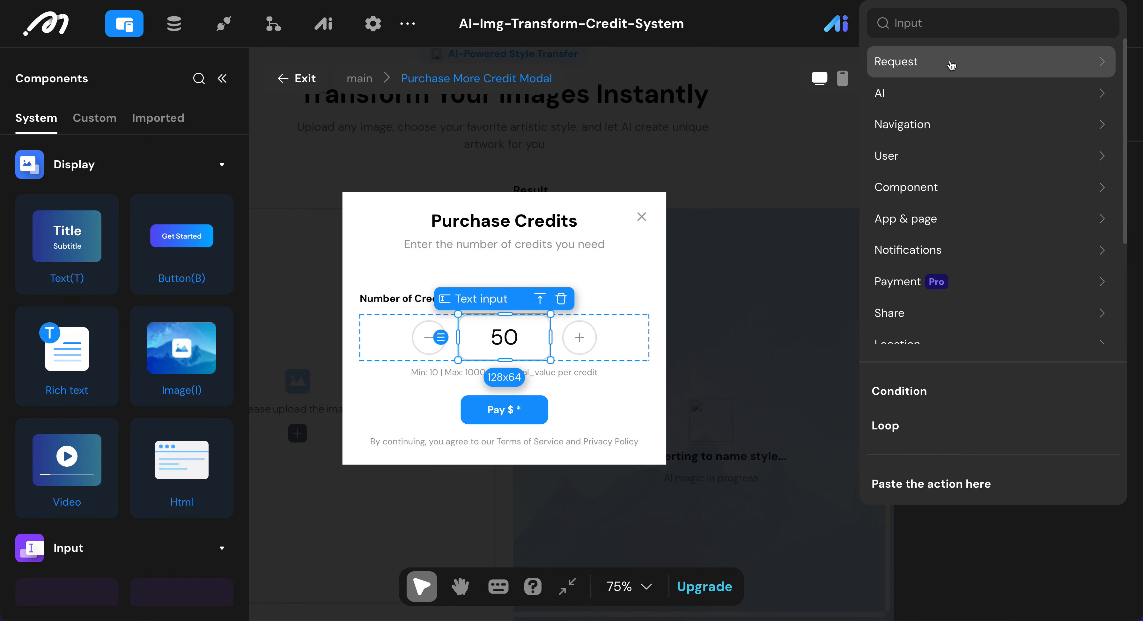
{"action": "left_click", "coordinate": [903, 399]}
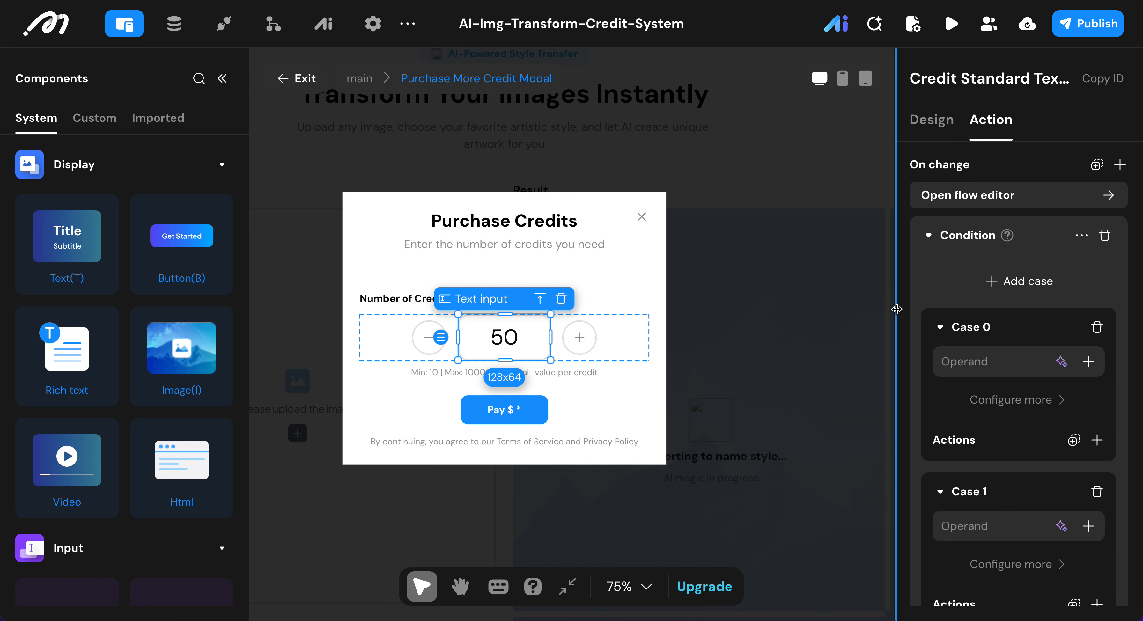
{"action": "left_click_drag", "start_coordinate": [893, 308], "coordinate": [747, 308]}
- Rename the condition's Case 0 to below_min_limit
{"action": "left_click", "coordinate": [886, 363]}
{"action": "left_click", "coordinate": [836, 329]}
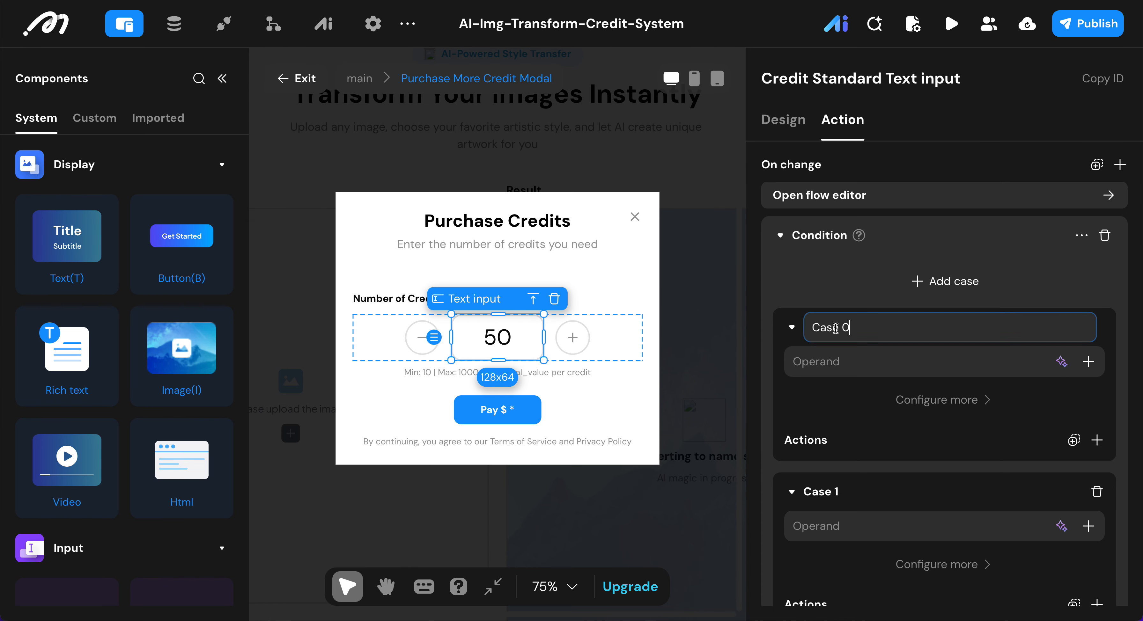
{"action": "key", "text": "super+a"}
{"action": "key", "text": "BackSpace"}
{"action": "type", "text": "b"}
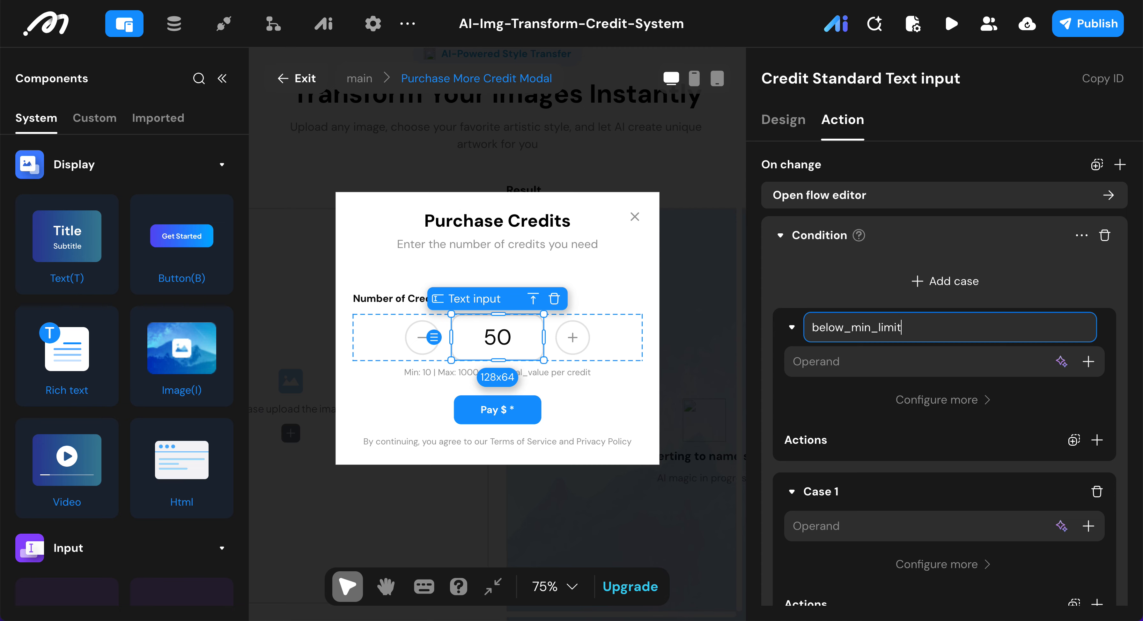
{"action": "left_click", "coordinate": [1015, 371]}
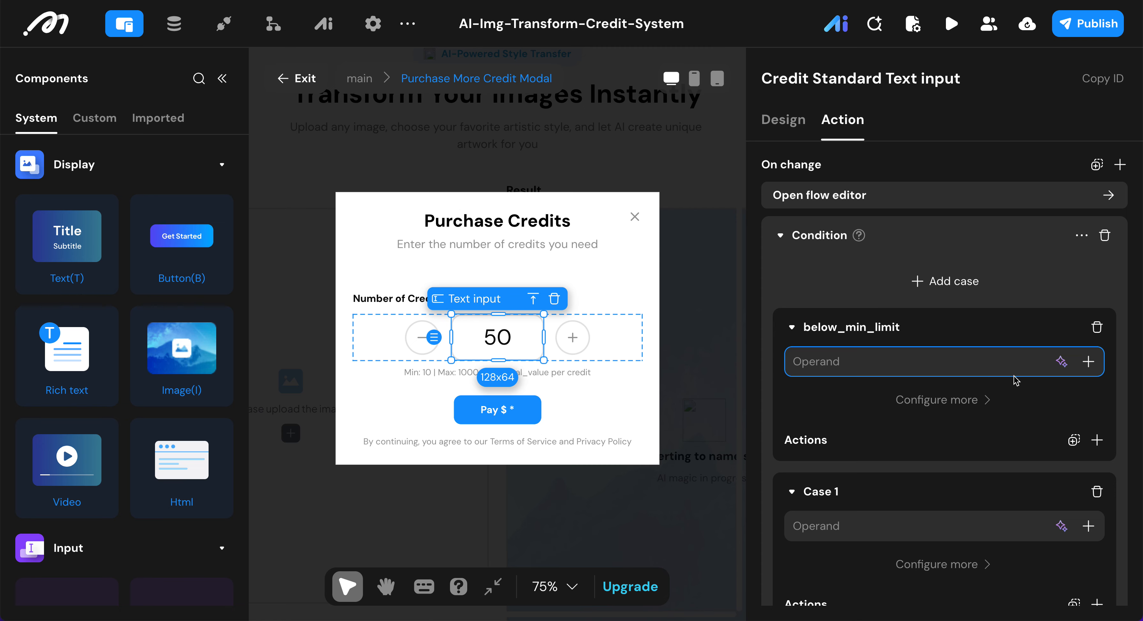
- Make the below_min_limit case check whether the Credit Standard Text input is Less than 10
{"action": "left_click", "coordinate": [1092, 365]}
{"action": "mouse_move", "coordinate": [1019, 216]}
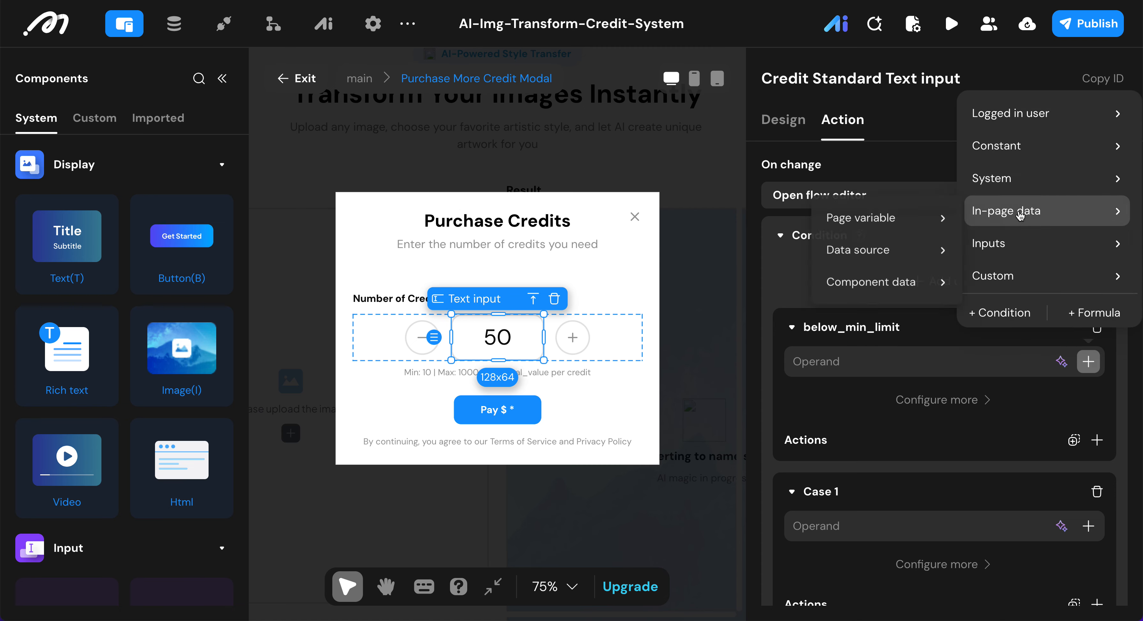
{"action": "mouse_move", "coordinate": [1034, 247]}
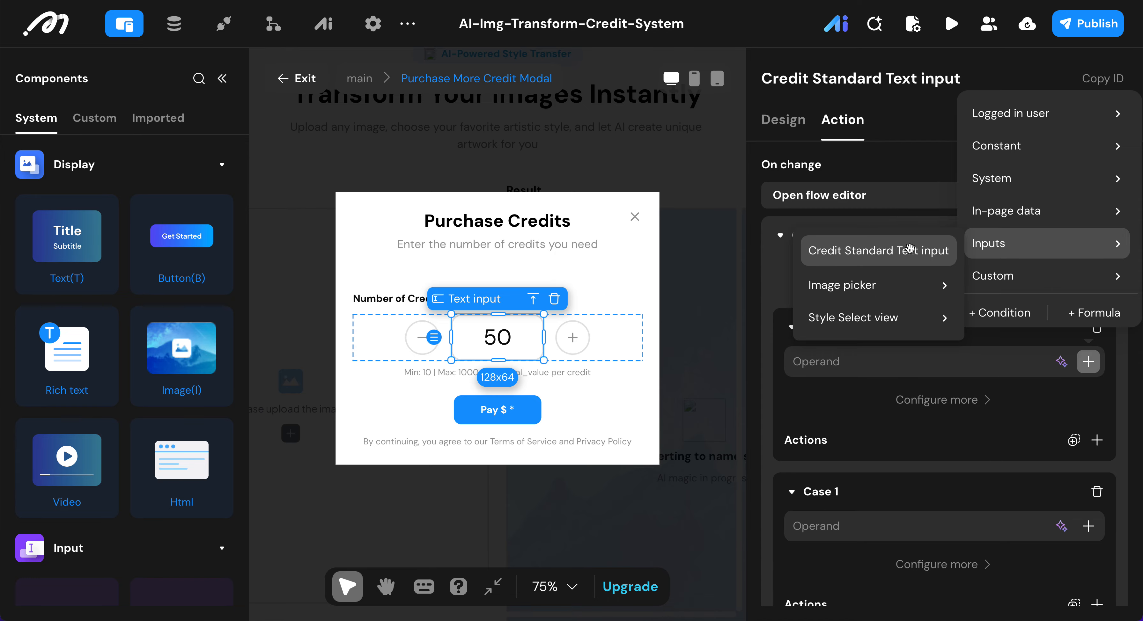
{"action": "left_click", "coordinate": [886, 247]}
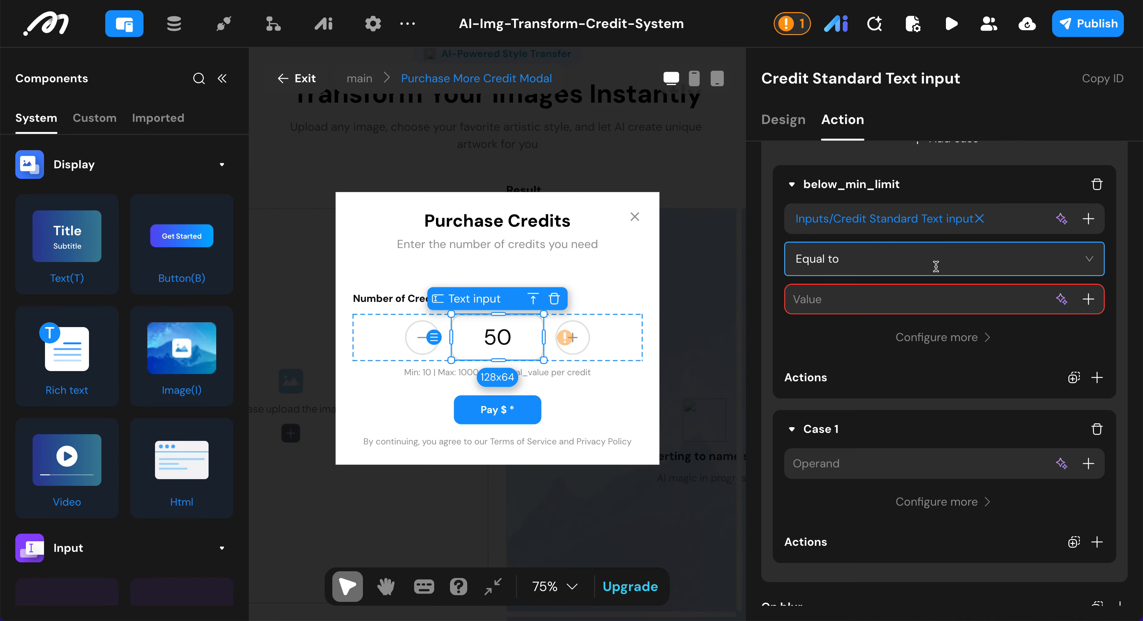
{"action": "left_click", "coordinate": [1016, 259]}
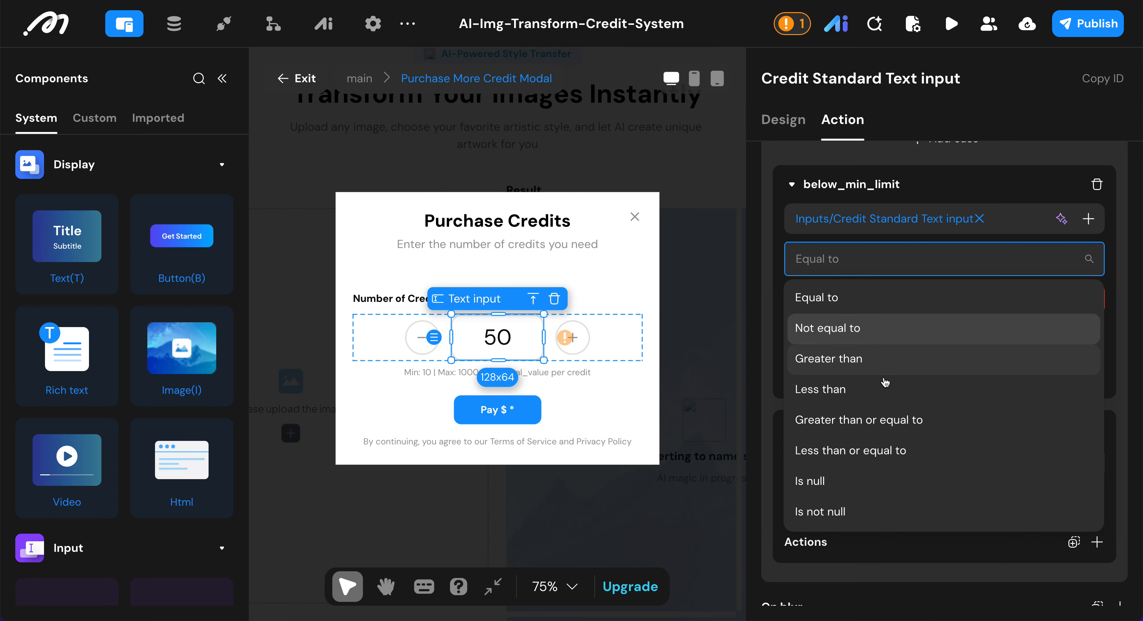
{"action": "left_click", "coordinate": [884, 389]}
{"action": "type", "text": "10"}
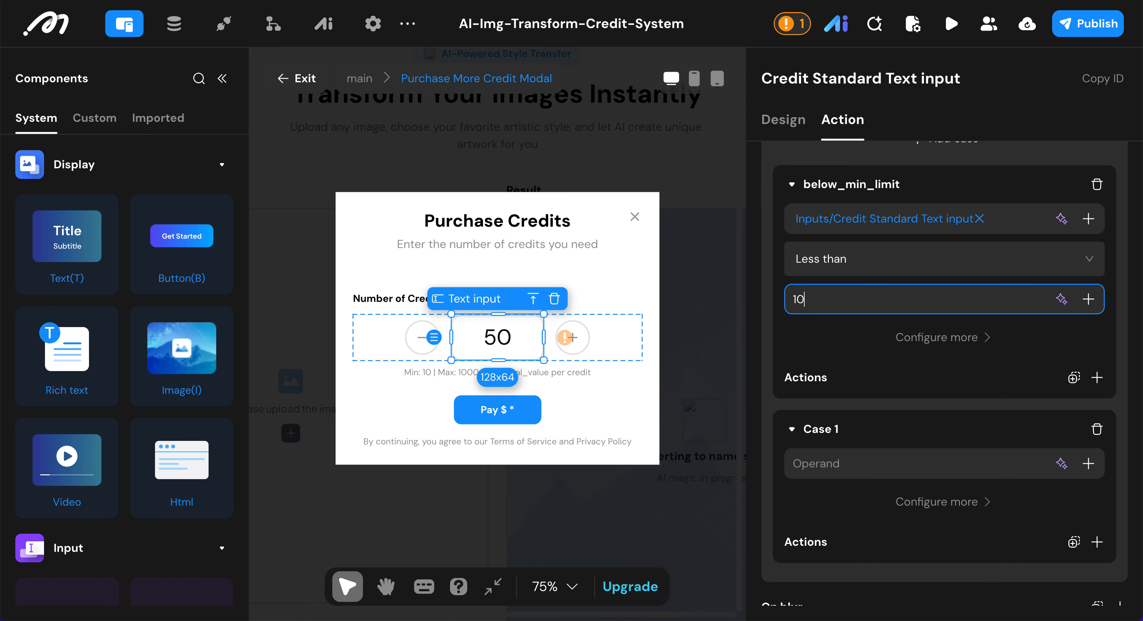
{"action": "key", "text": "Return"}
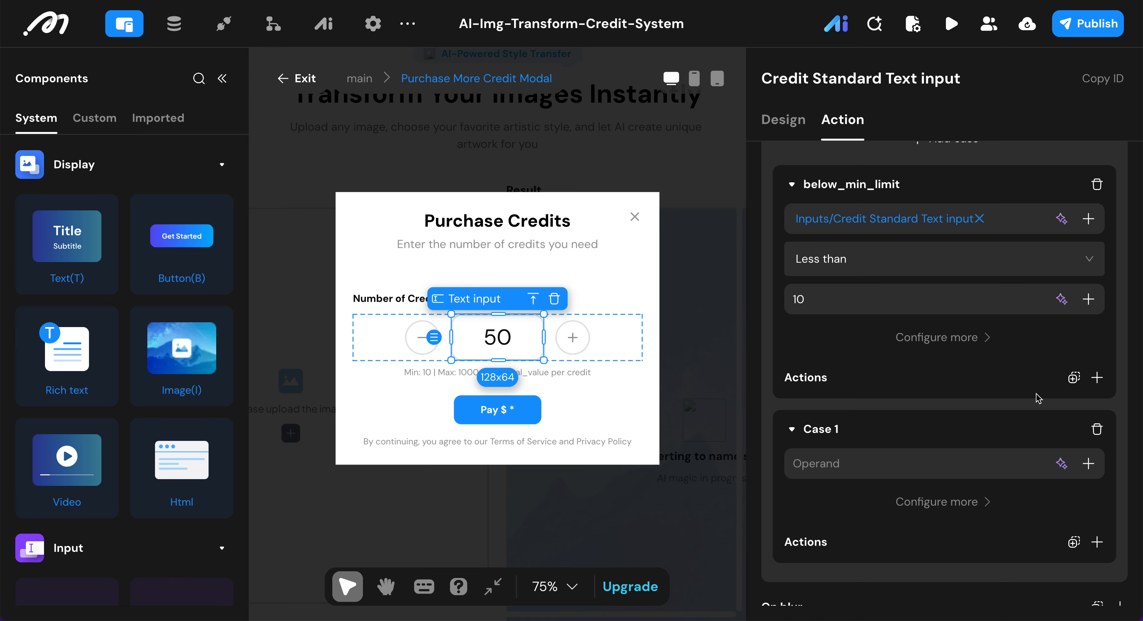
- Paste the copied Set input component value action into the below_min_limit case and set its value to 10
{"action": "left_click", "coordinate": [1074, 379]}
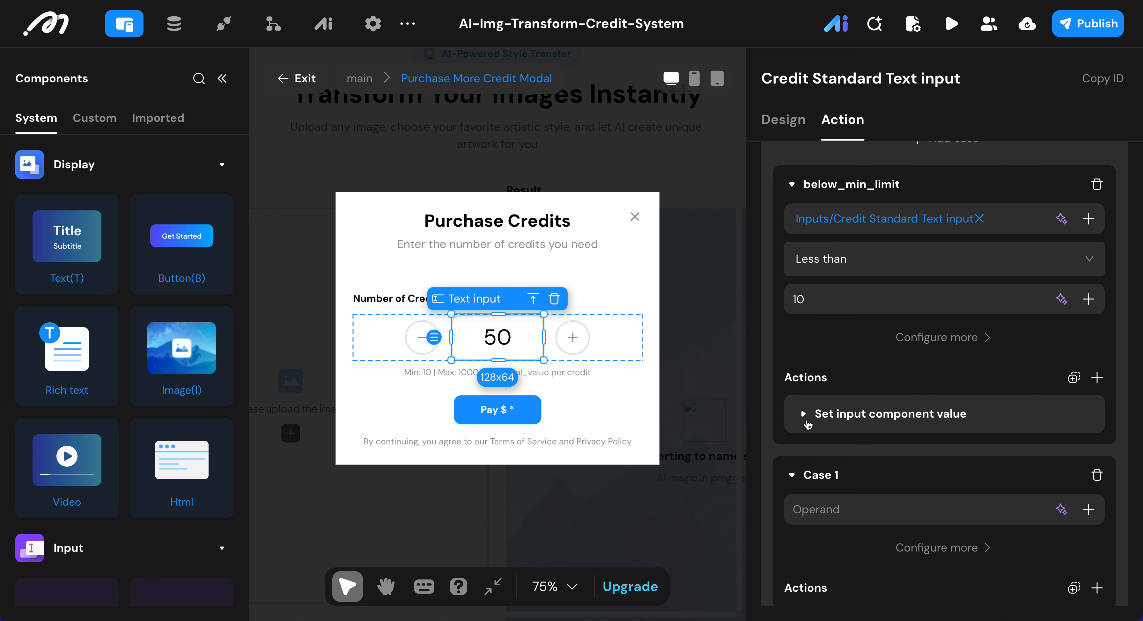
{"action": "left_click", "coordinate": [804, 416]}
{"action": "scroll", "coordinate": [812, 400], "scroll_direction": "down", "scroll_amount": 5}
{"action": "left_click", "coordinate": [821, 337]}
{"action": "type", "text": "10"}
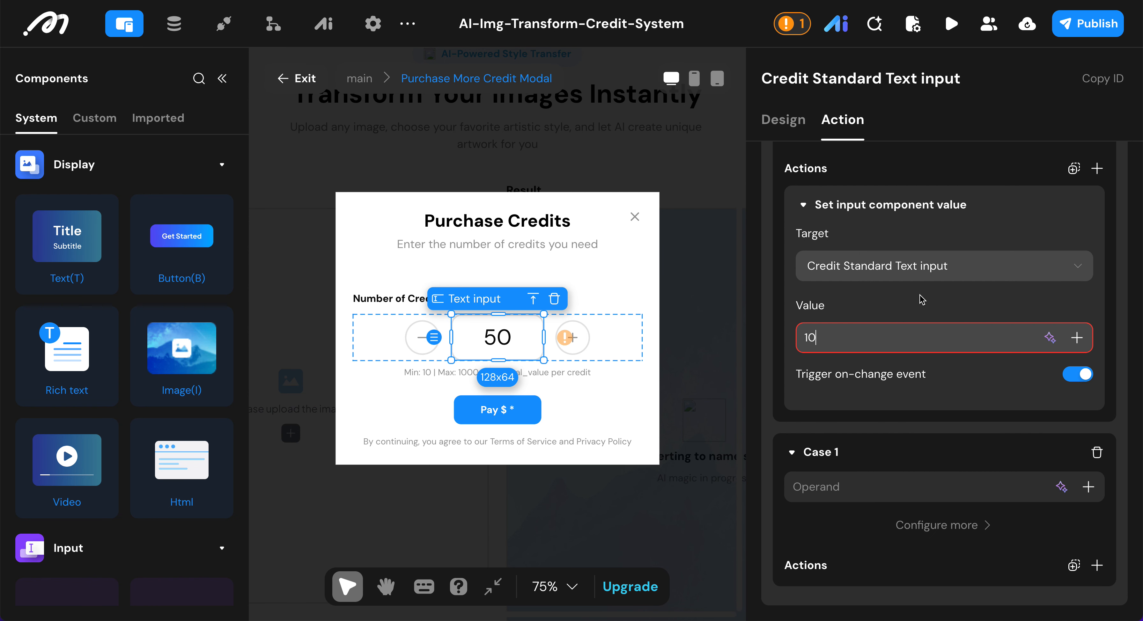
{"action": "scroll", "coordinate": [914, 314], "scroll_direction": "down", "scroll_amount": 1}
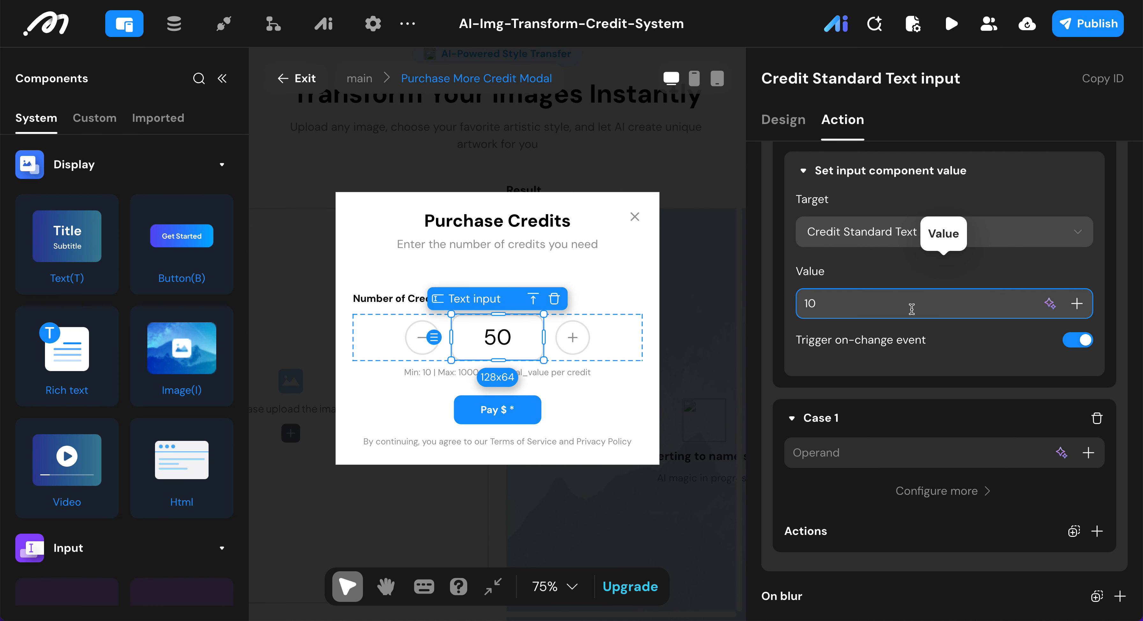
{"action": "left_click", "coordinate": [1089, 453]}
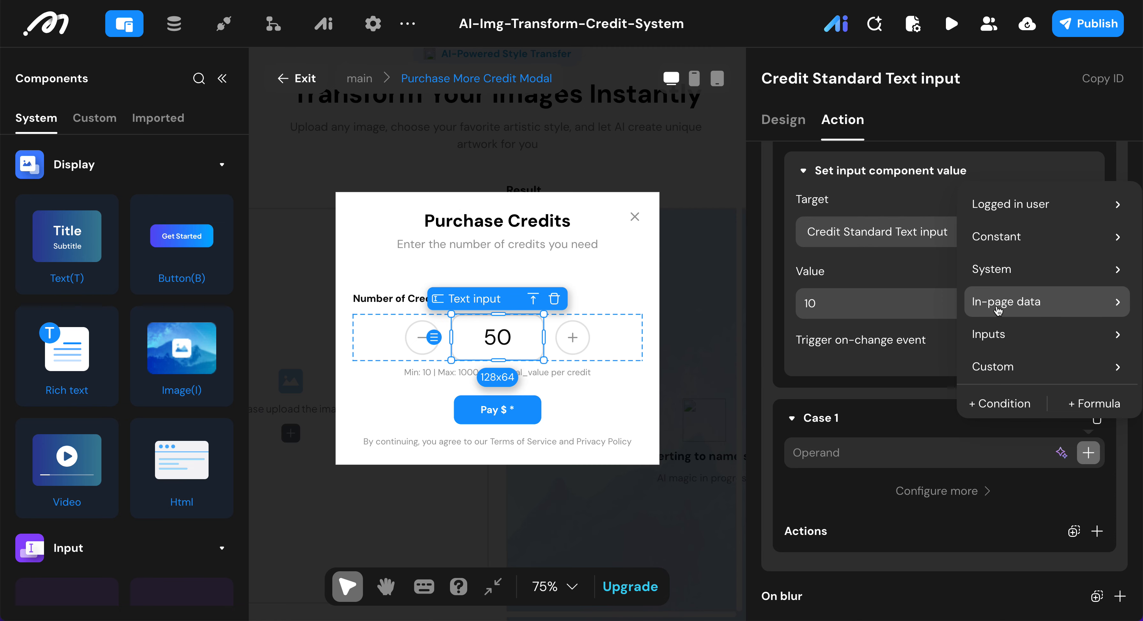
{"action": "left_click", "coordinate": [780, 438]}
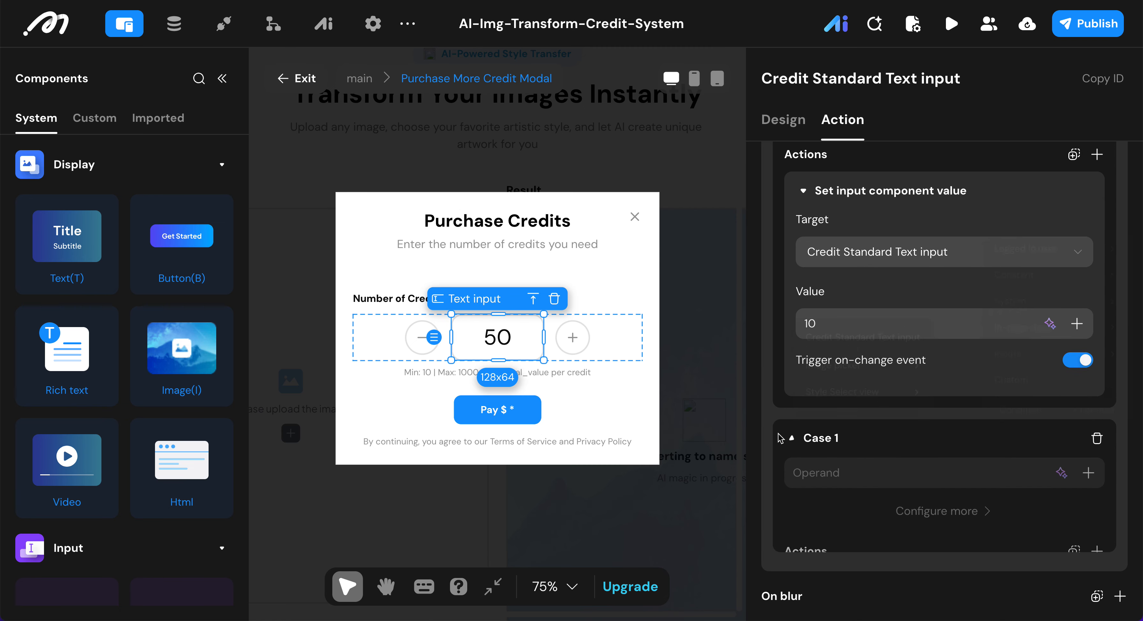
{"action": "left_click", "coordinate": [794, 532]}
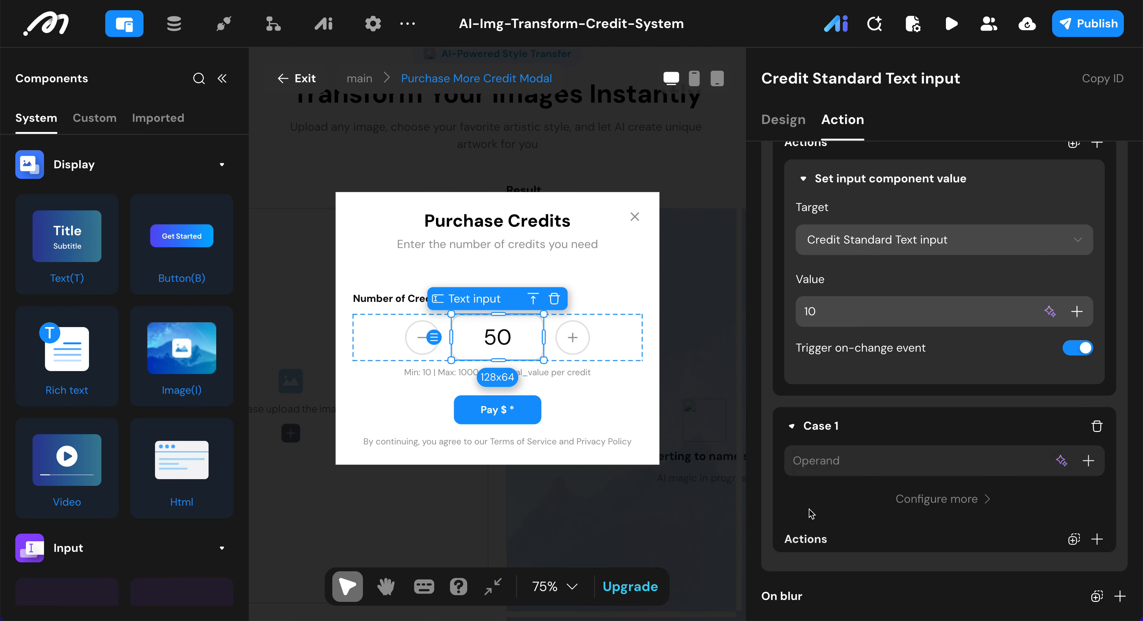
- Rename the on-change condition's Case 1 to above_max_limit
{"action": "double_click", "coordinate": [826, 420]}
{"action": "key", "text": "BackSpace"}
{"action": "type", "text": "above_ma"}
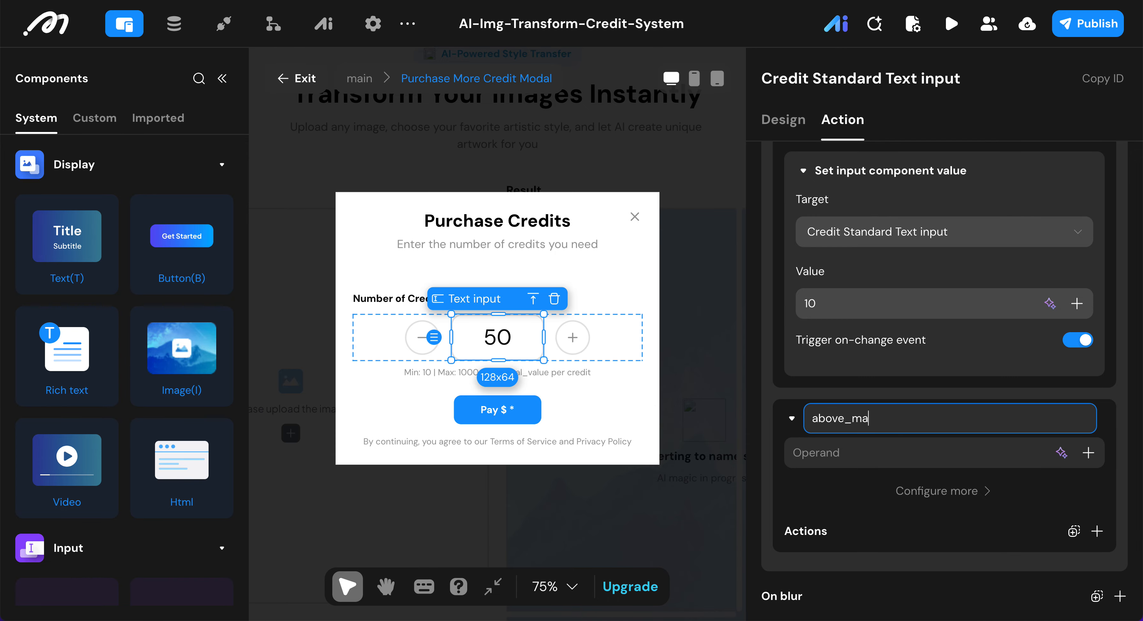
{"action": "type", "text": "lim"}
{"action": "key", "text": "Return"}
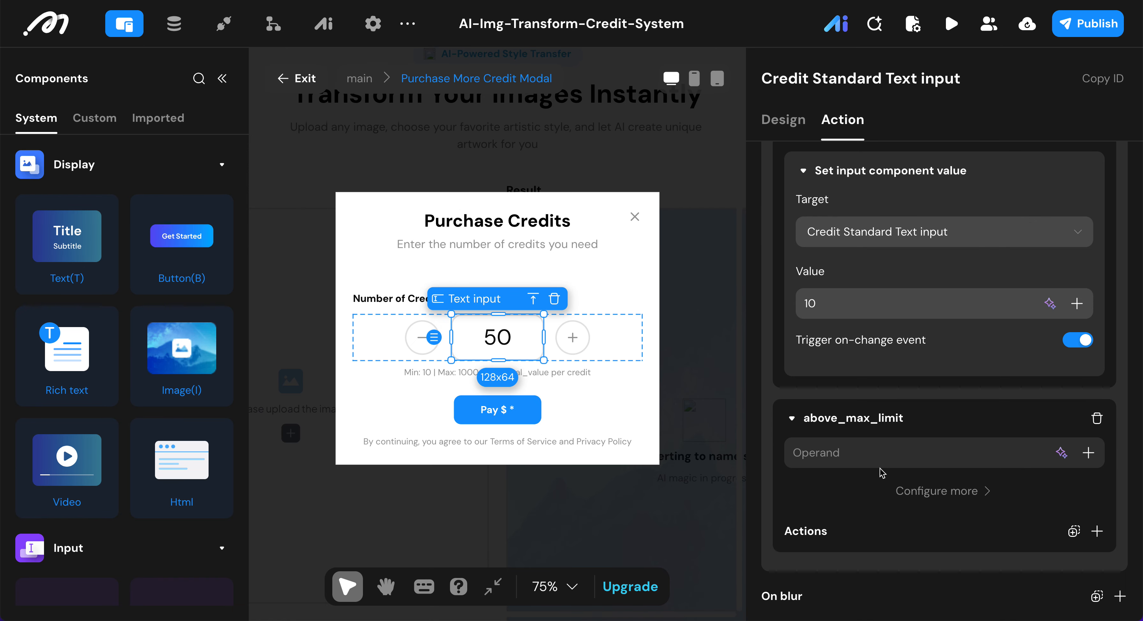
- Make the above_max_limit case check whether the Credit Standard Text input is Greater than 1000
{"action": "left_click", "coordinate": [1088, 460]}
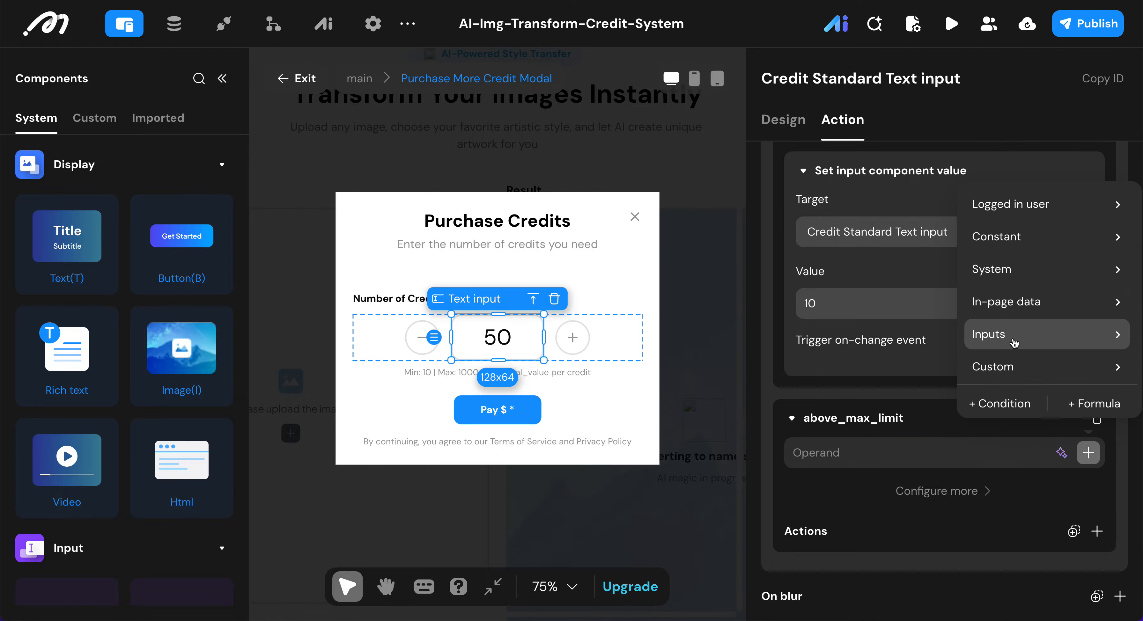
{"action": "mouse_move", "coordinate": [1016, 337]}
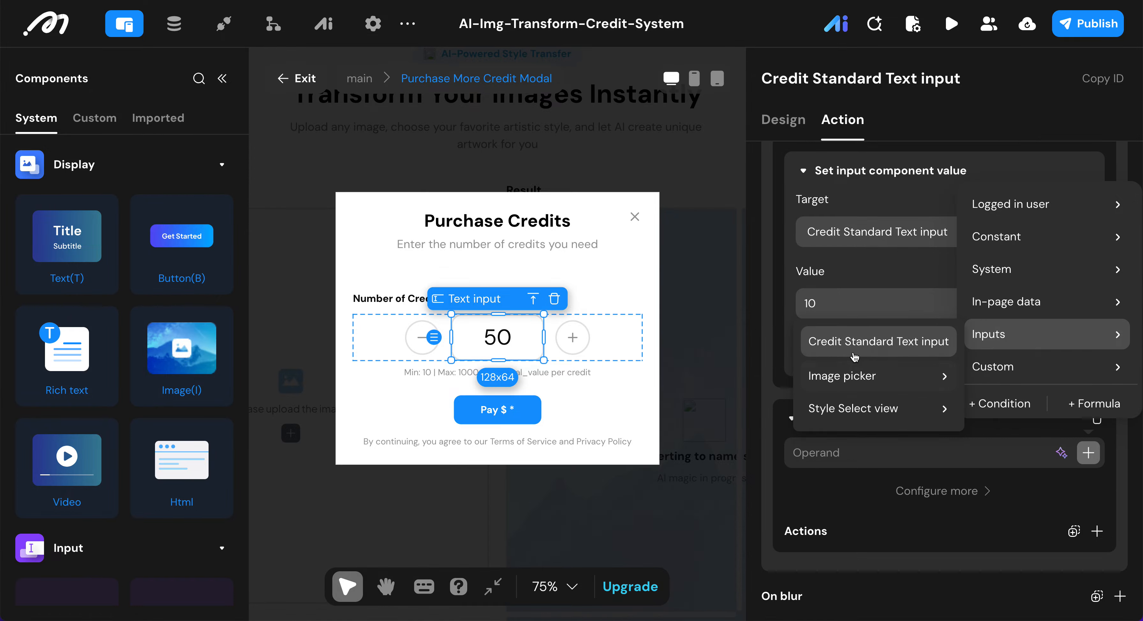
{"action": "left_click", "coordinate": [854, 342]}
{"action": "scroll", "coordinate": [834, 406], "scroll_direction": "down", "scroll_amount": 1}
{"action": "left_click", "coordinate": [833, 413]}
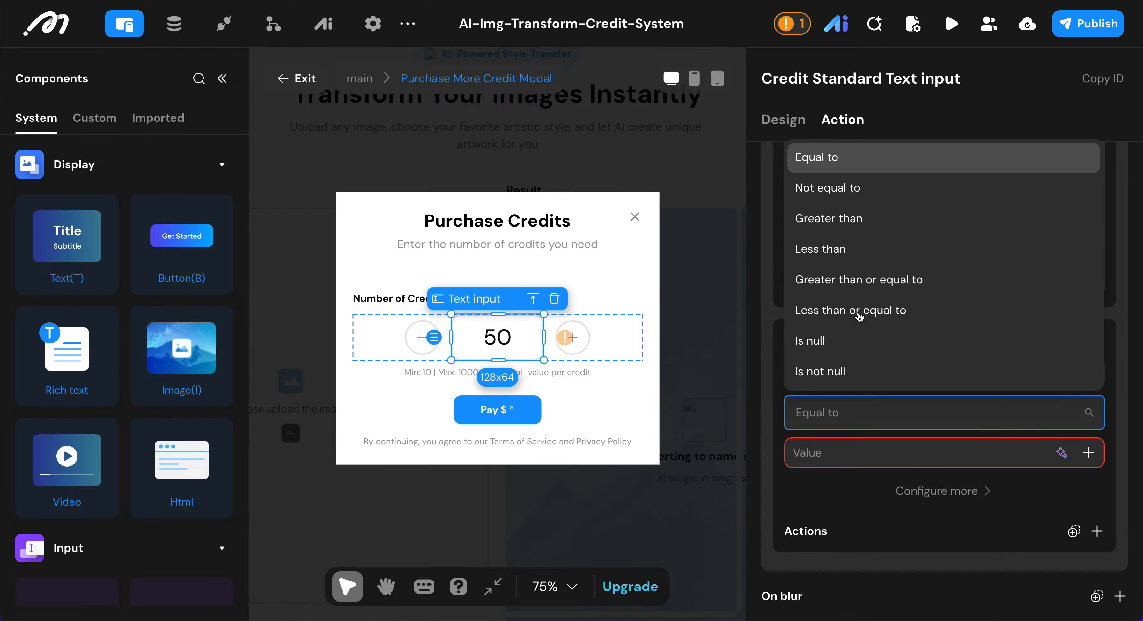
{"action": "left_click", "coordinate": [855, 218]}
{"action": "left_click", "coordinate": [829, 449]}
{"action": "type", "text": "1000"}
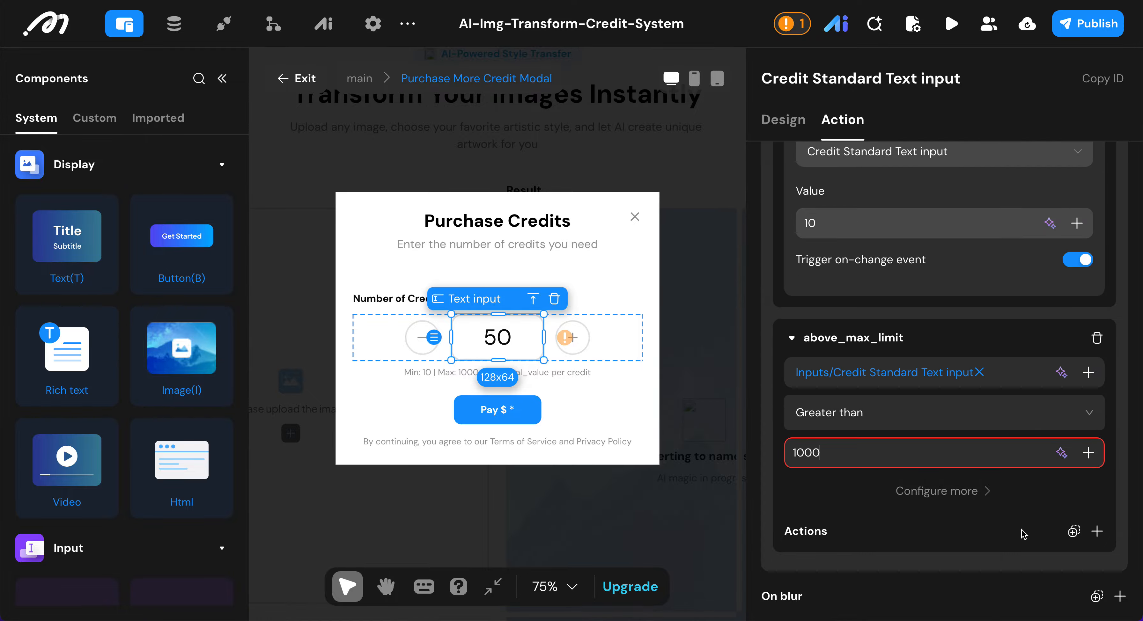
- Paste the copied Set input component value action into the above_max_limit case and set its value to 1000
{"action": "left_click", "coordinate": [1073, 531]}
{"action": "scroll", "coordinate": [923, 467], "scroll_direction": "down", "scroll_amount": 1}
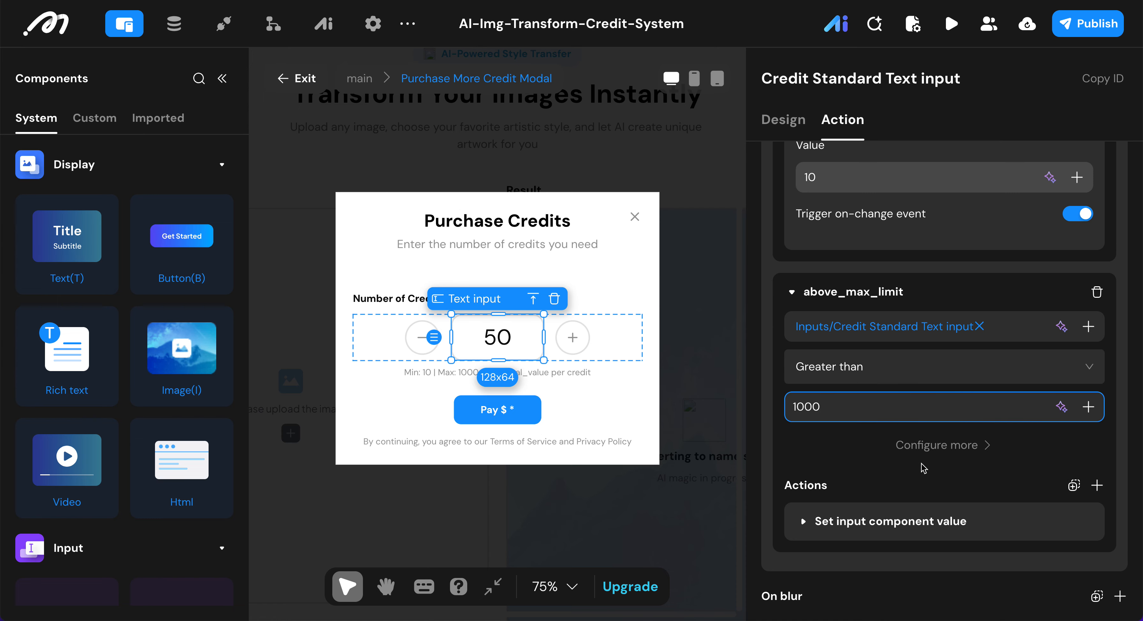
{"action": "left_click", "coordinate": [799, 523]}
{"action": "scroll", "coordinate": [807, 519], "scroll_direction": "down", "scroll_amount": 4}
{"action": "left_click", "coordinate": [809, 472]}
{"action": "type", "text": "1000"}
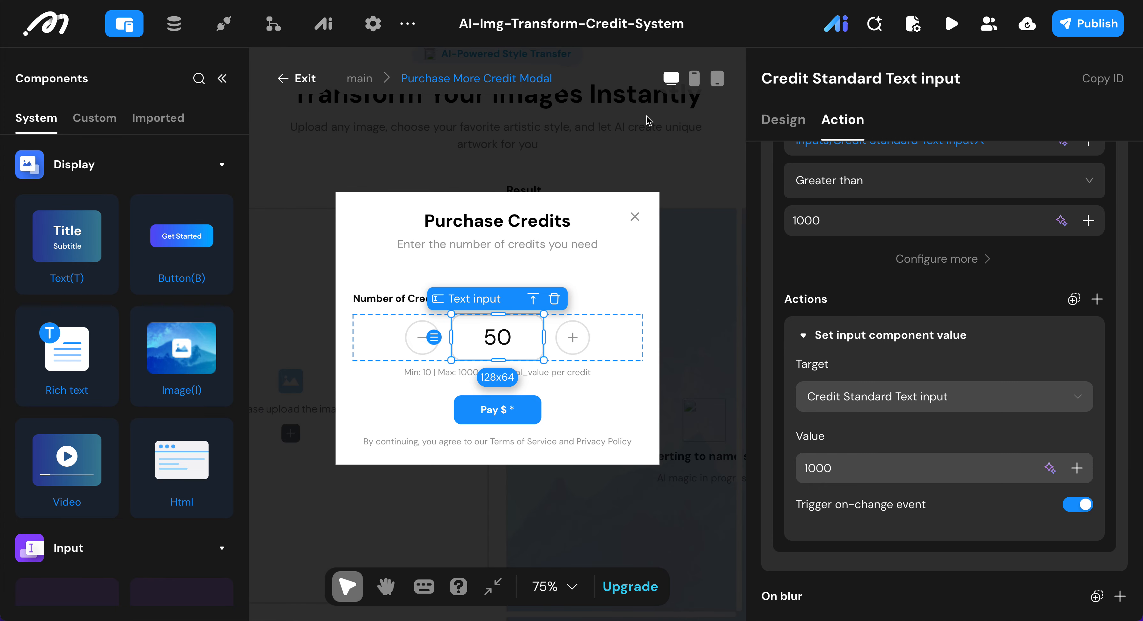
- Collapse both limit cases and copy the whole on-change Condition into the text input's on-blur event
{"action": "scroll", "coordinate": [900, 295], "scroll_direction": "up", "scroll_amount": 10}
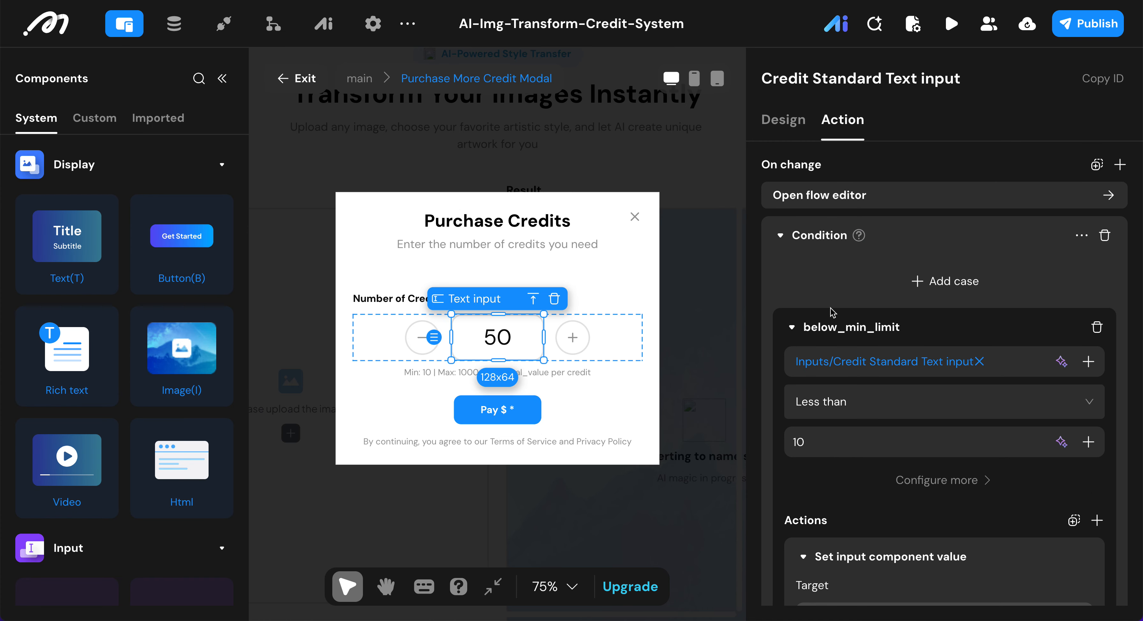
{"action": "left_click", "coordinate": [792, 327]}
{"action": "left_click", "coordinate": [792, 377]}
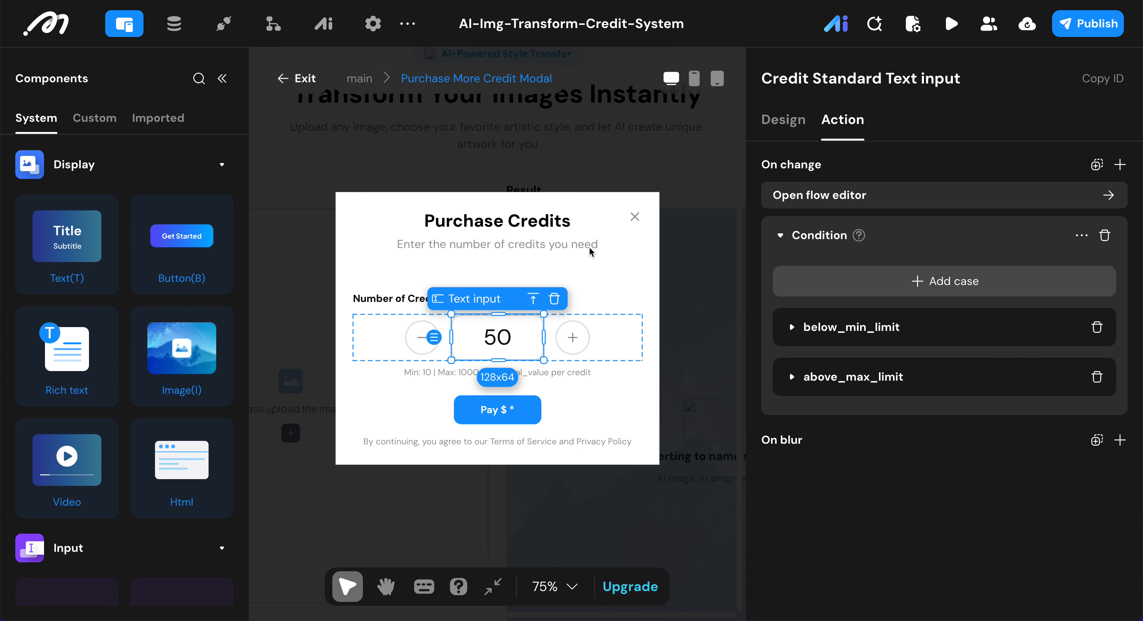
{"action": "left_click", "coordinate": [1081, 235]}
{"action": "left_click", "coordinate": [1019, 279]}
{"action": "left_click", "coordinate": [1096, 440]}
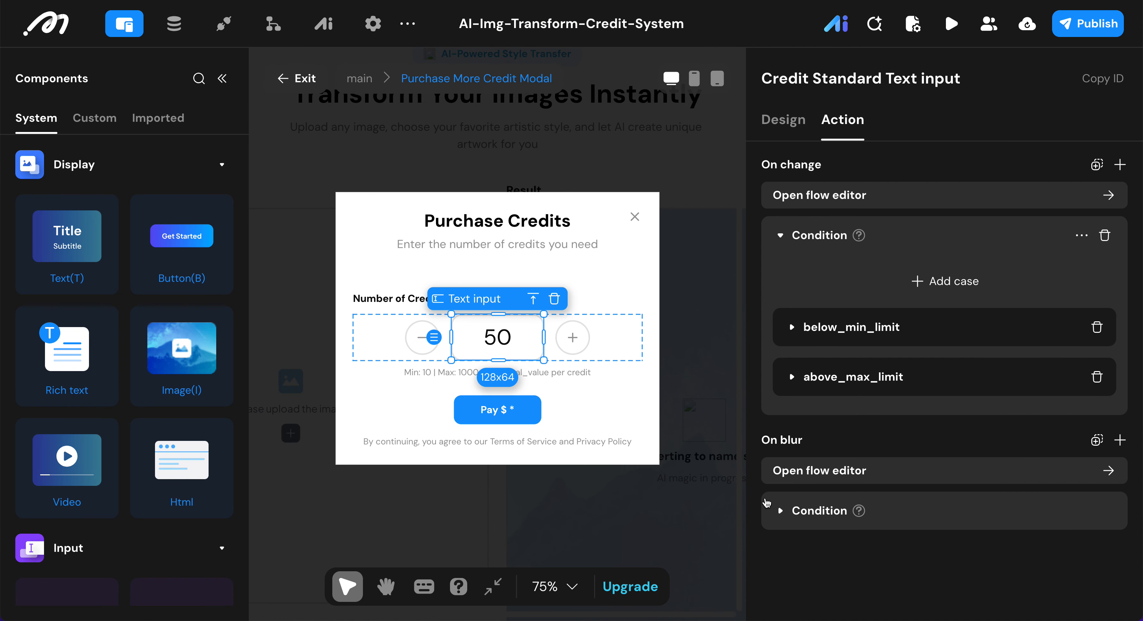
- Paste the copied Condition into the Pay button's on-click event and expand it
{"action": "left_click", "coordinate": [531, 412]}
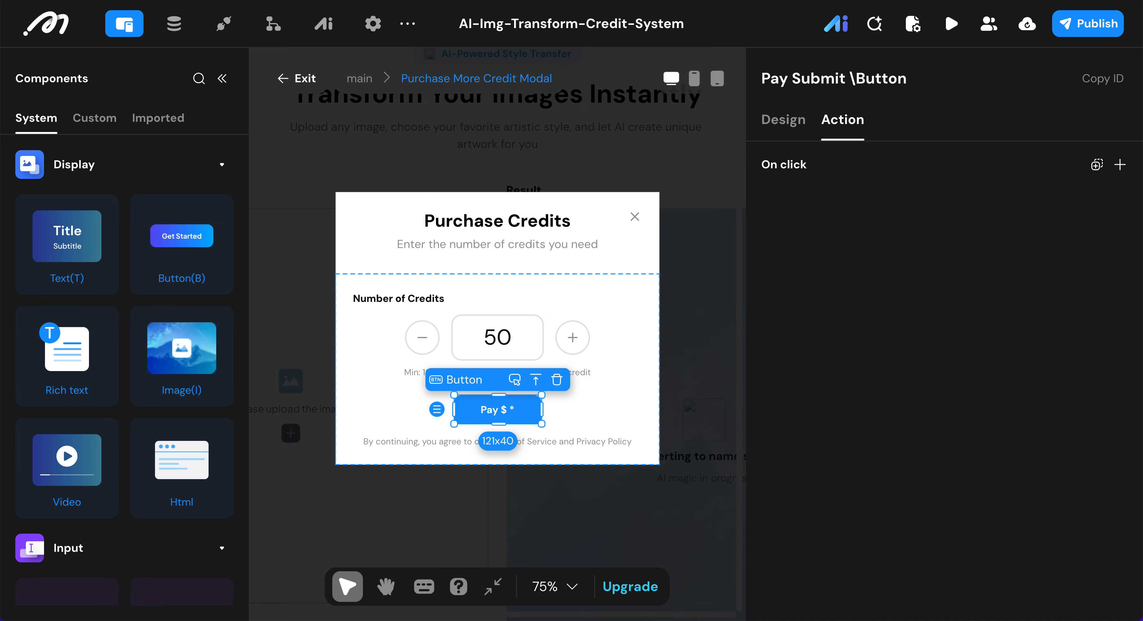
{"action": "left_click", "coordinate": [1097, 166]}
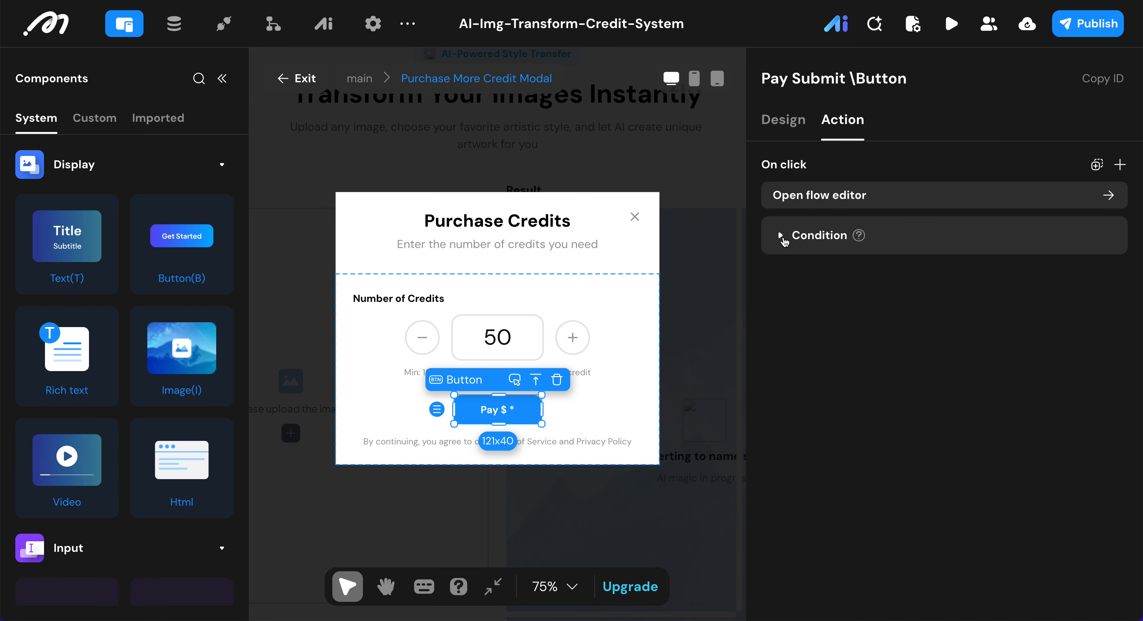
{"action": "left_click", "coordinate": [781, 236]}
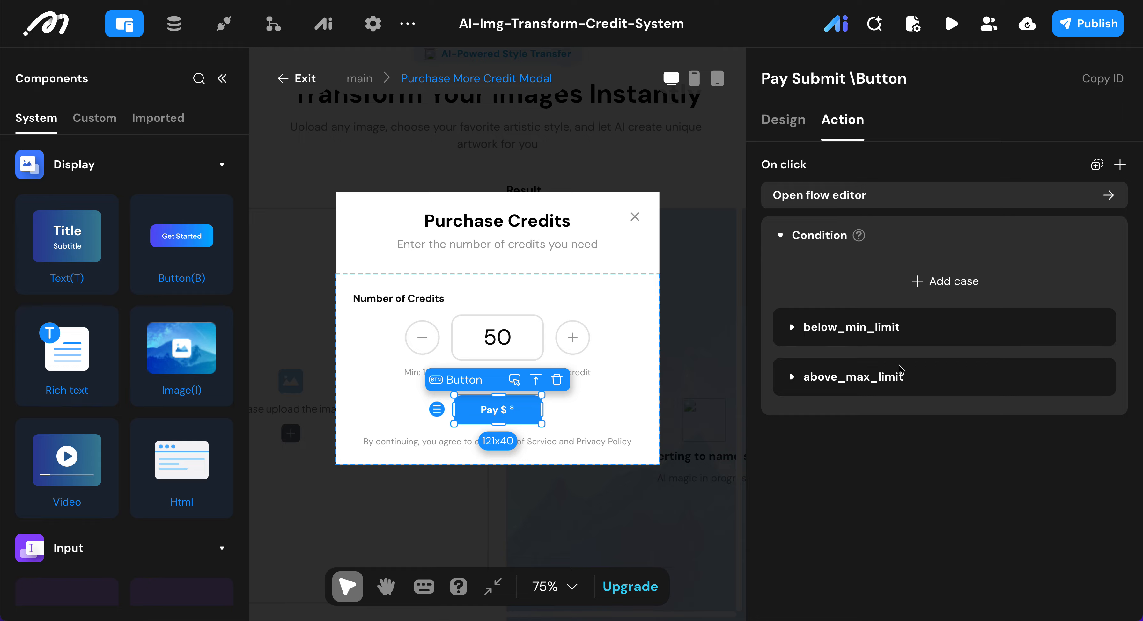
- Add a Show toast action titled "Amount must be at least 10" to the Pay button's below_min_limit case
{"action": "left_click", "coordinate": [789, 329]}
{"action": "scroll", "coordinate": [822, 383], "scroll_direction": "down", "scroll_amount": 1}
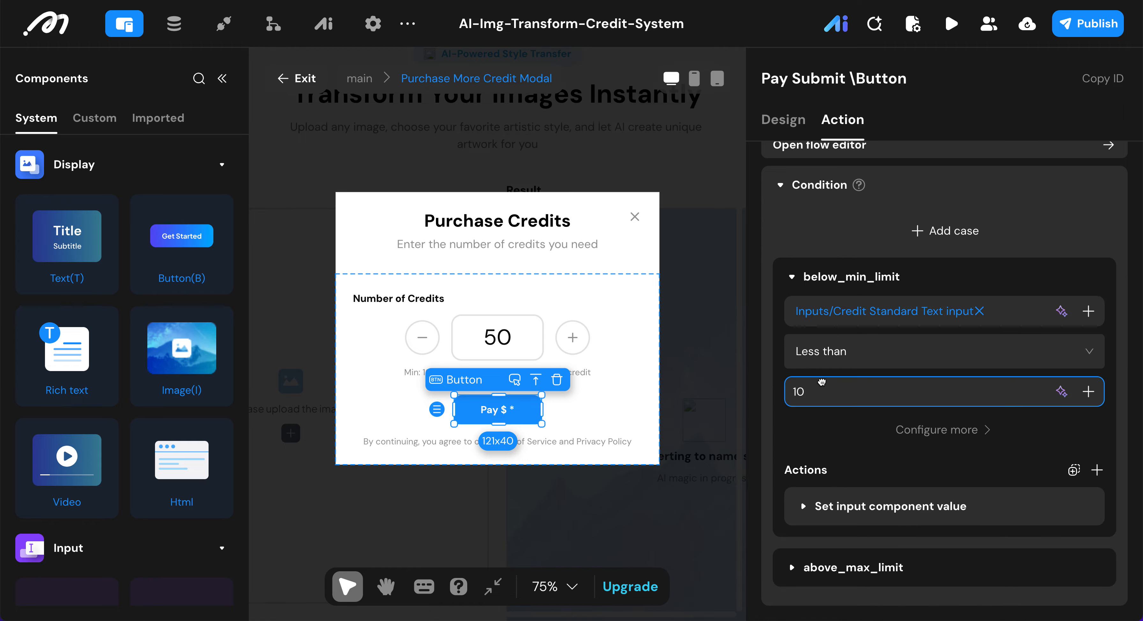
{"action": "left_click", "coordinate": [1097, 470]}
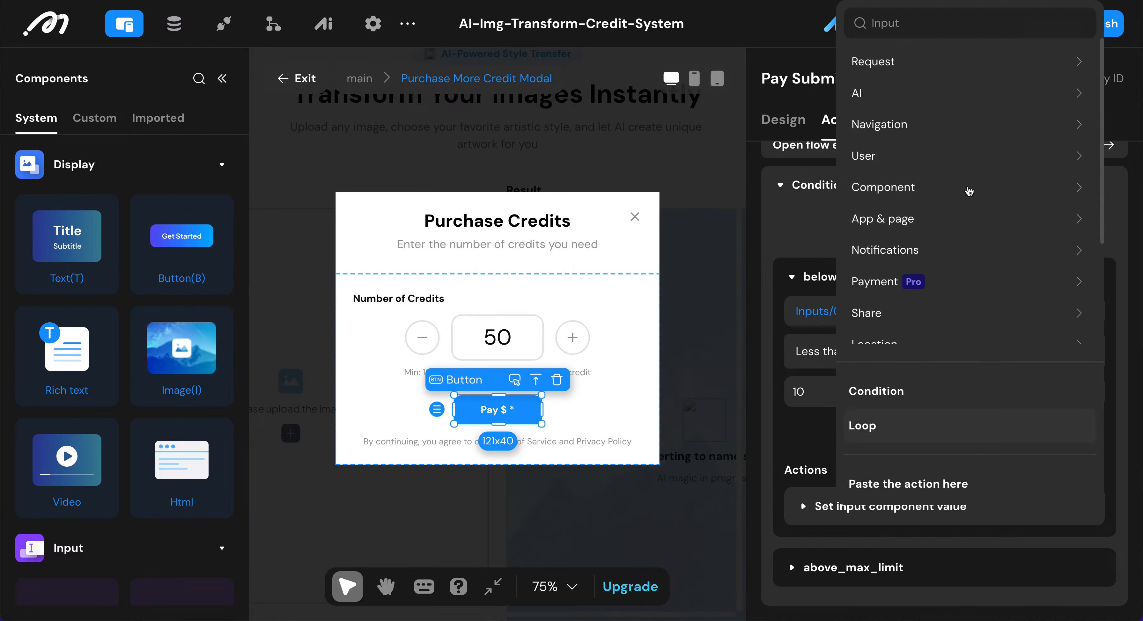
{"action": "type", "text": "show"}
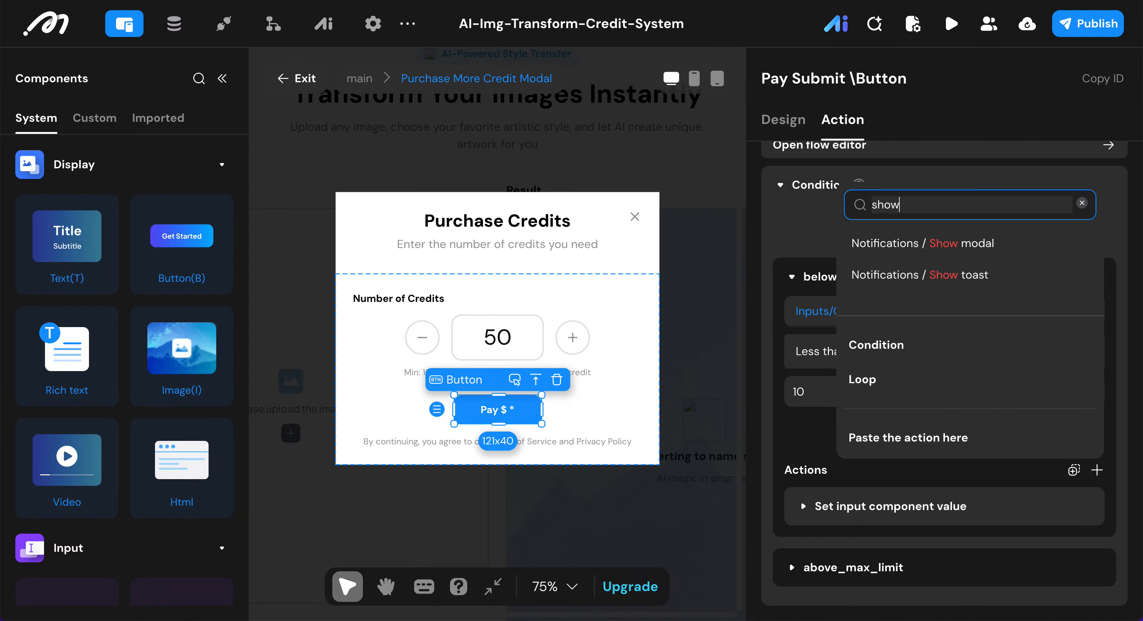
{"action": "left_click", "coordinate": [885, 275]}
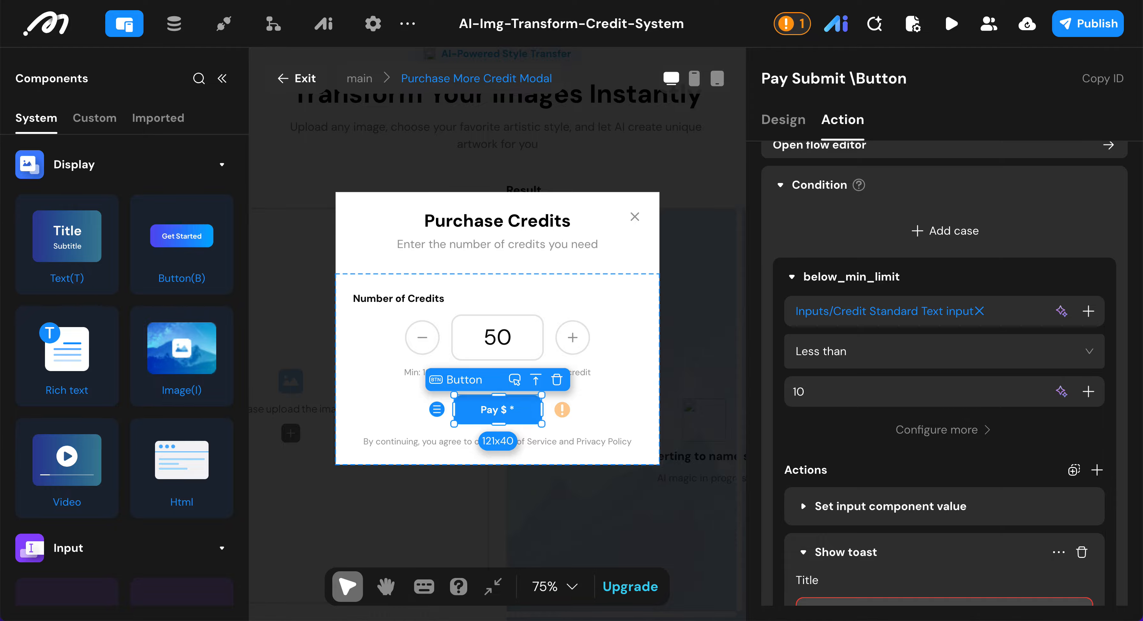
{"action": "scroll", "coordinate": [836, 490], "scroll_direction": "down", "scroll_amount": 3}
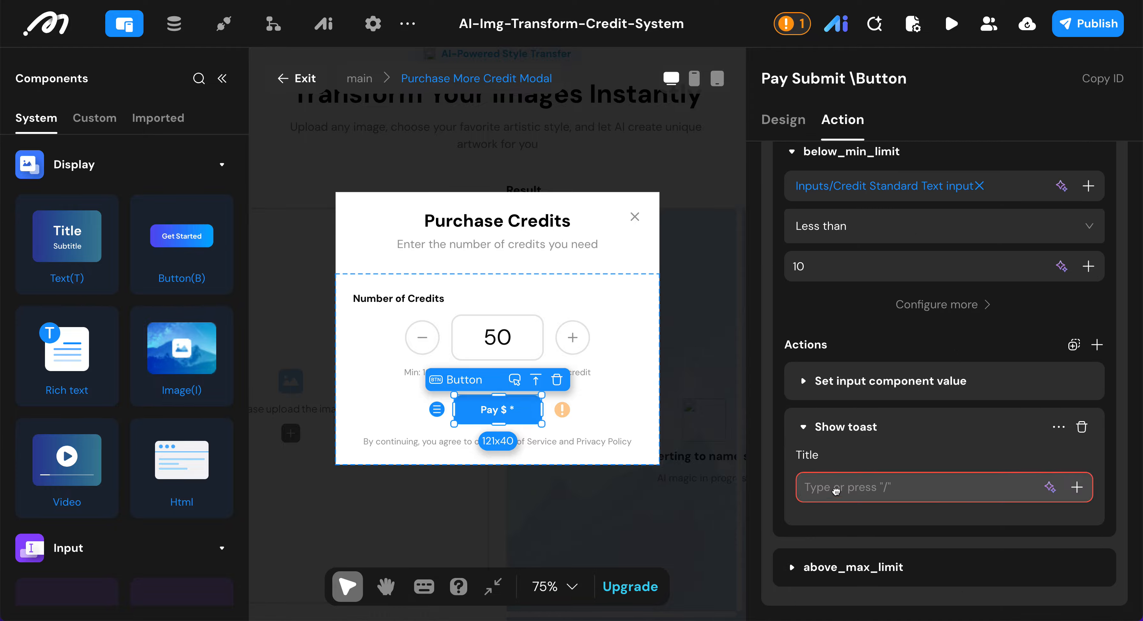
{"action": "type", "text": "Amount must be at least 10"}
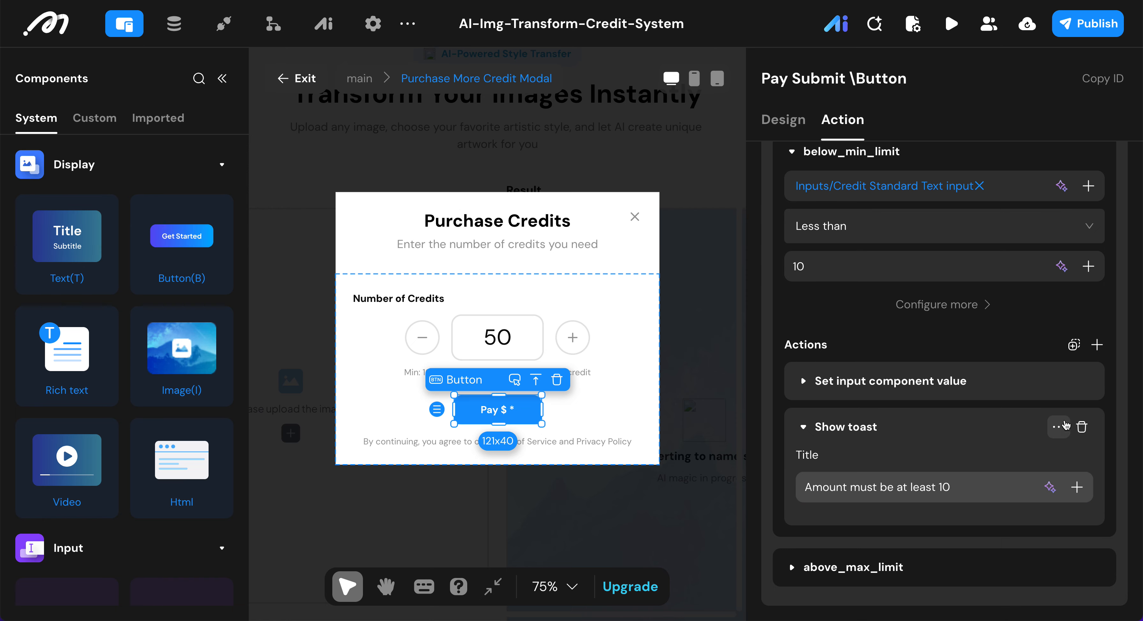
- Copy the Show toast action into the Pay button's above_max_limit case and expand the pasted action
{"action": "left_click", "coordinate": [1058, 427]}
{"action": "left_click", "coordinate": [1008, 467]}
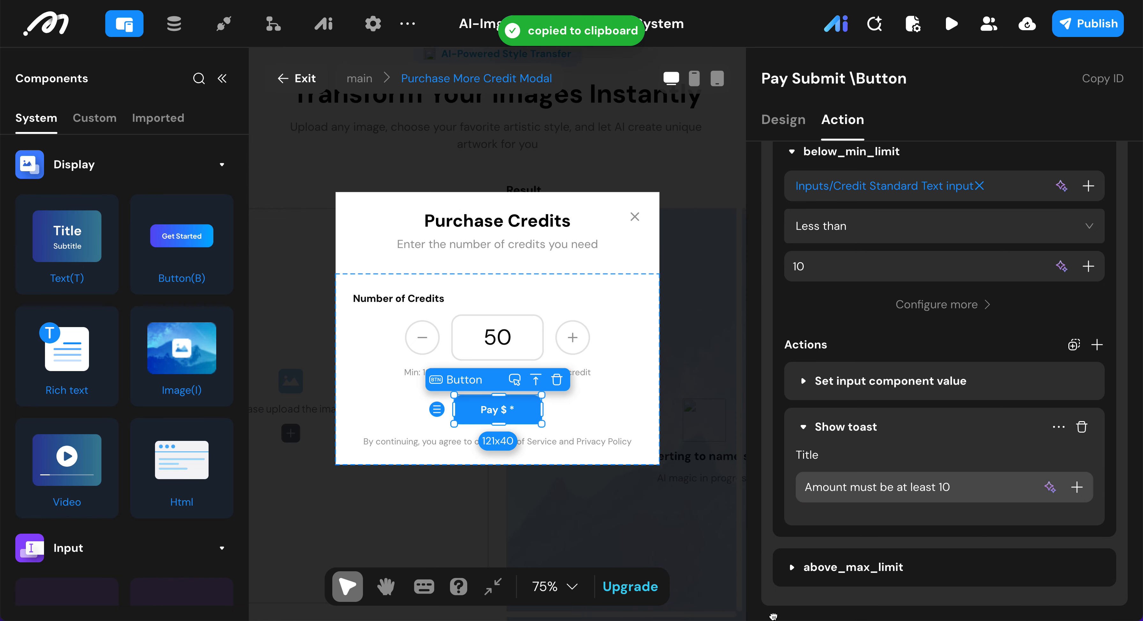
{"action": "left_click", "coordinate": [794, 568]}
{"action": "scroll", "coordinate": [843, 488], "scroll_direction": "down", "scroll_amount": 5}
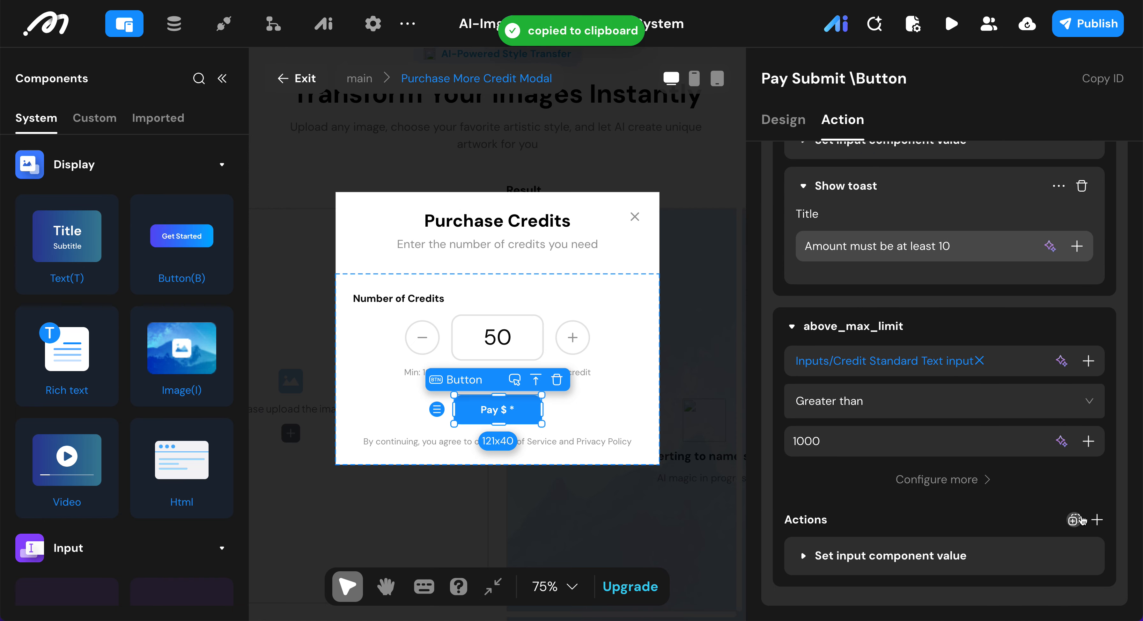
{"action": "left_click", "coordinate": [1074, 520]}
{"action": "scroll", "coordinate": [919, 408], "scroll_direction": "down", "scroll_amount": 1}
{"action": "left_click", "coordinate": [802, 556]}
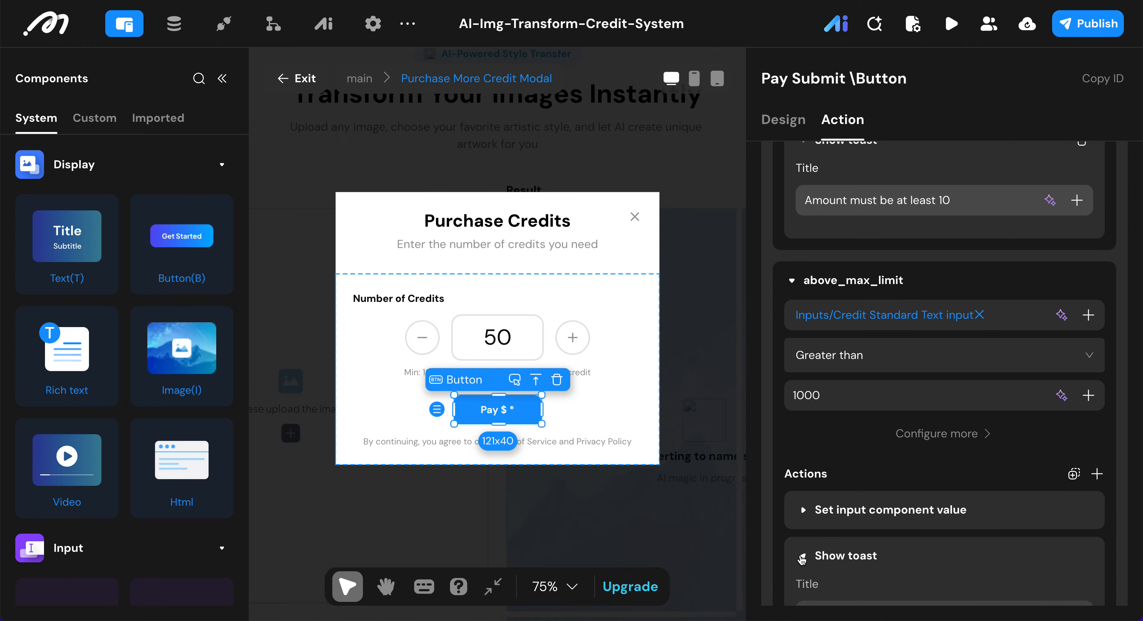
{"action": "scroll", "coordinate": [824, 563], "scroll_direction": "down", "scroll_amount": 2}
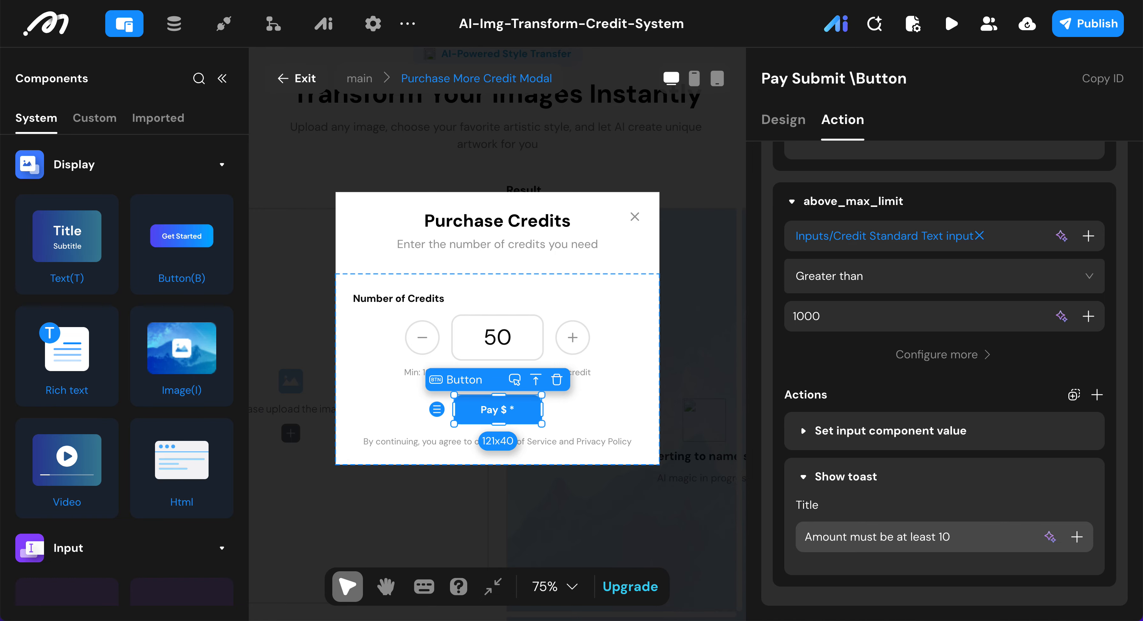
- Set the above_max_limit toast's title to "Amount must be no more than 1000"
{"action": "left_click", "coordinate": [993, 535]}
{"action": "key", "text": "ctrl+a"}
{"action": "key", "text": "ctrl+v"}
{"action": "left_click", "coordinate": [810, 453]}
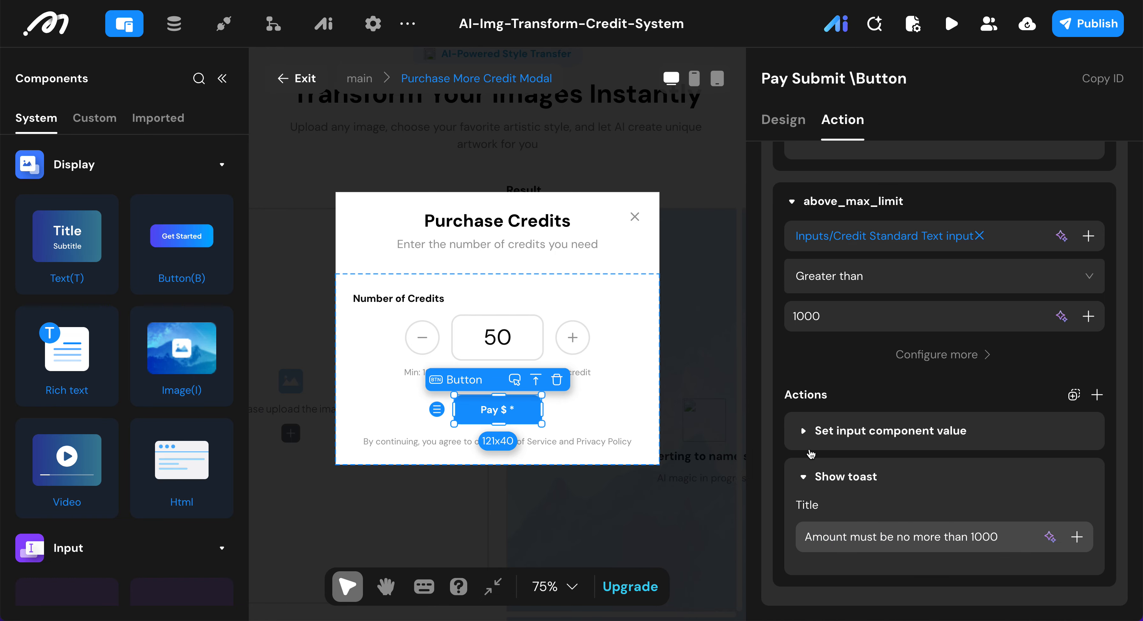
- Collapse the two limit cases, then add a third case to the Pay button's condition and name it Valid_amount
{"action": "scroll", "coordinate": [806, 479], "scroll_direction": "up", "scroll_amount": 14}
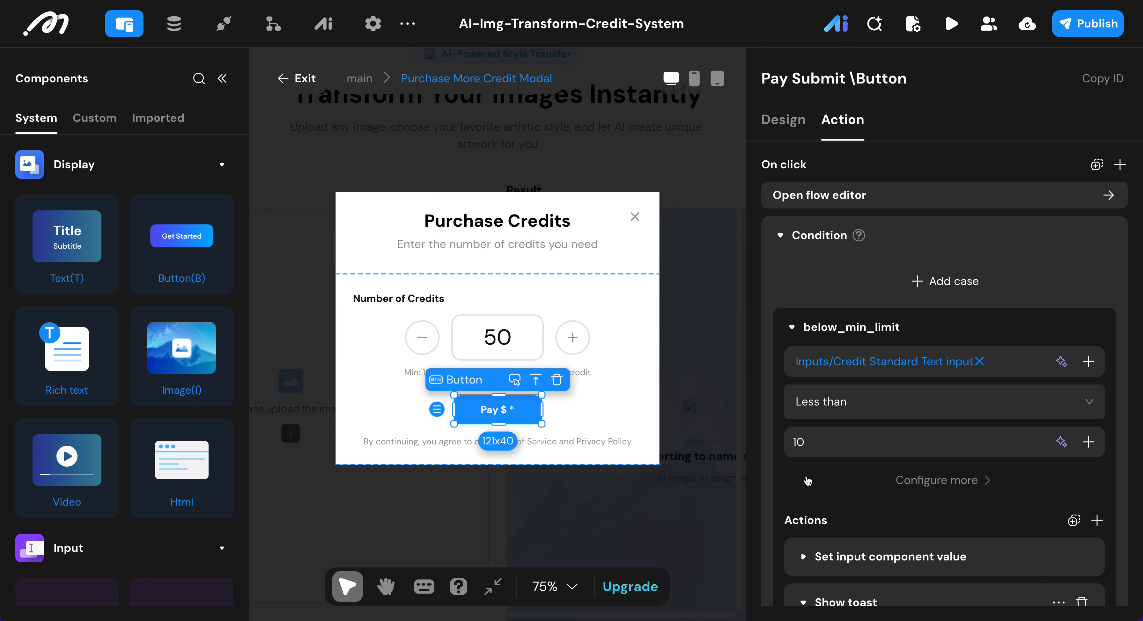
{"action": "left_click", "coordinate": [793, 328]}
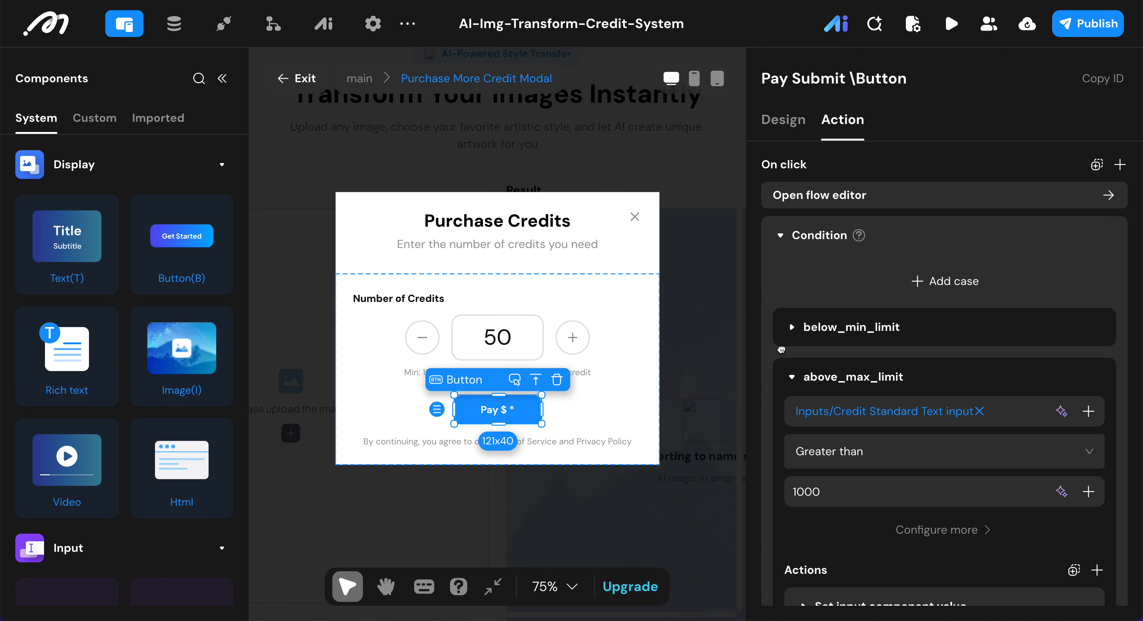
{"action": "left_click", "coordinate": [793, 377]}
{"action": "left_click", "coordinate": [814, 281]}
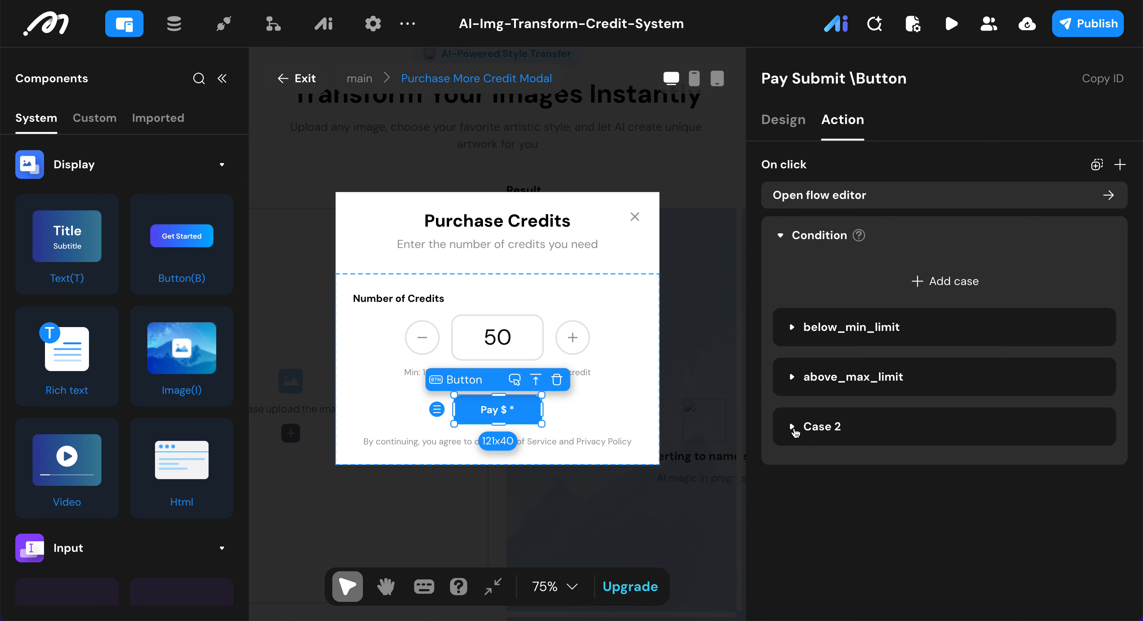
{"action": "left_click", "coordinate": [793, 427]}
{"action": "double_click", "coordinate": [860, 425]}
{"action": "key", "text": "BackSpace"}
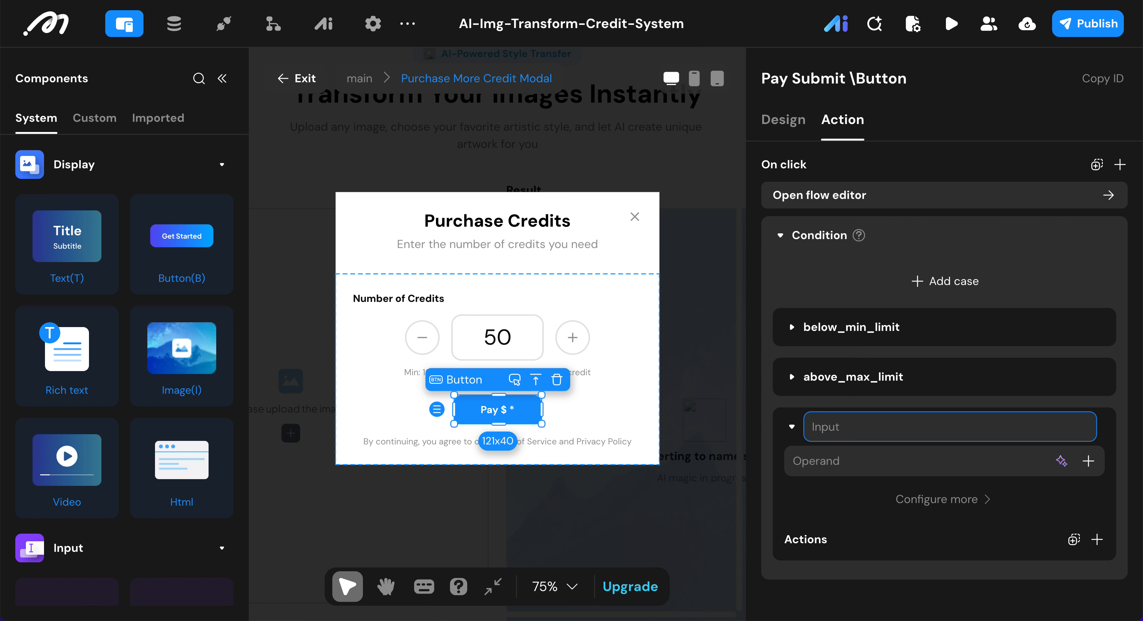
{"action": "type", "text": "Valid_amount"}
{"action": "key", "text": "Return"}
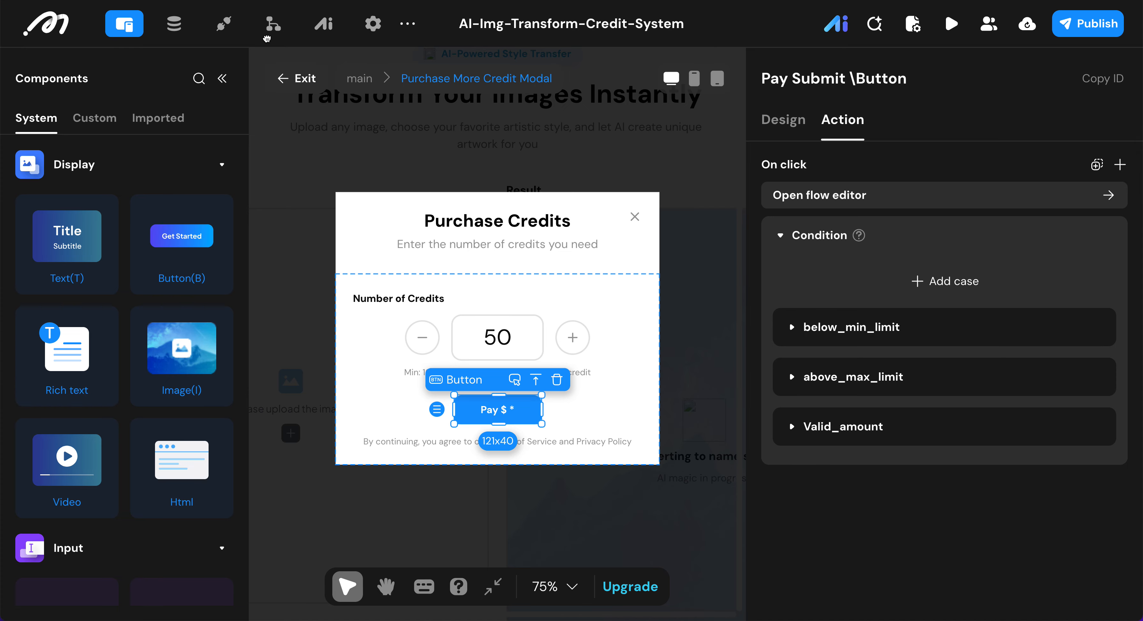
- Create a new actionflow named Payment
{"action": "left_click", "coordinate": [271, 26]}
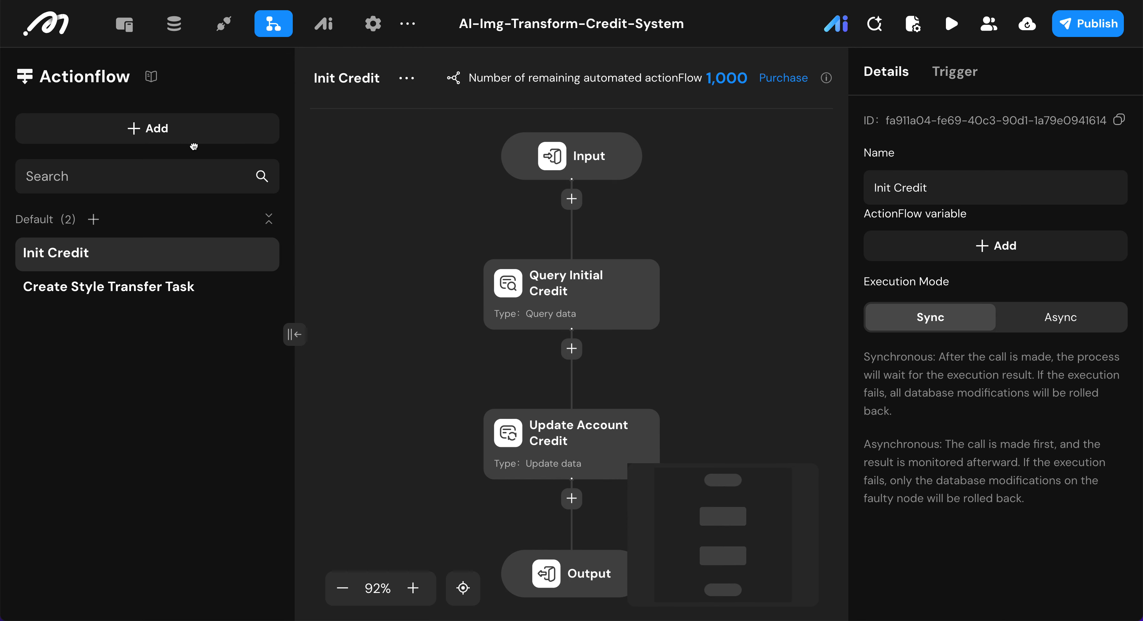
{"action": "left_click", "coordinate": [208, 135]}
{"action": "left_click", "coordinate": [155, 187]}
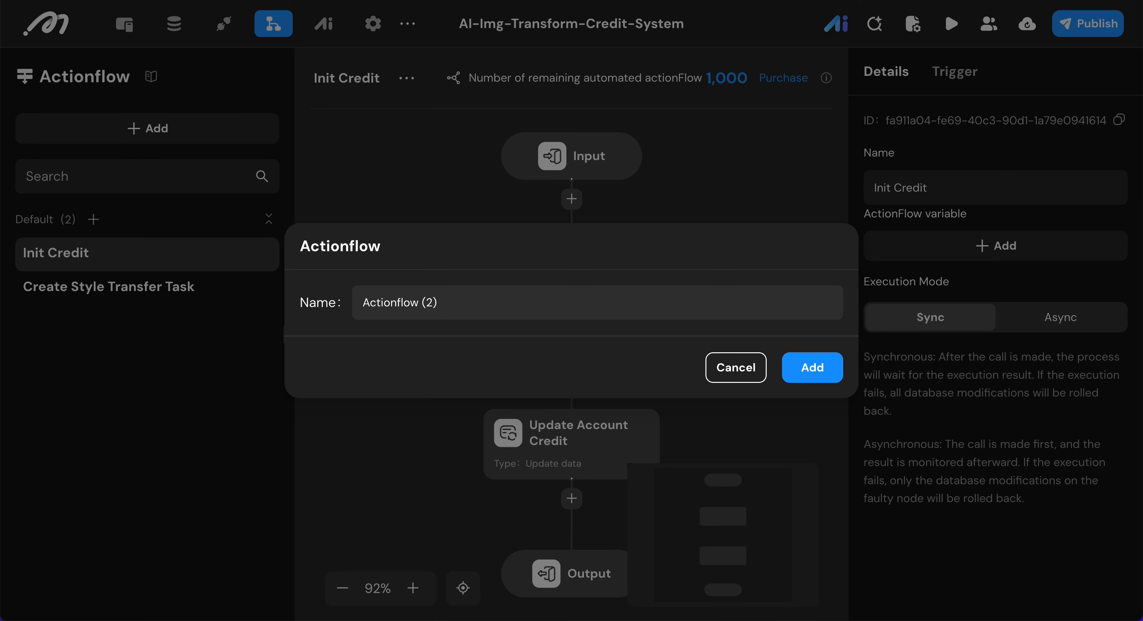
{"action": "left_click", "coordinate": [494, 297]}
{"action": "key", "text": "BackSpace"}
{"action": "type", "text": "Pay"}
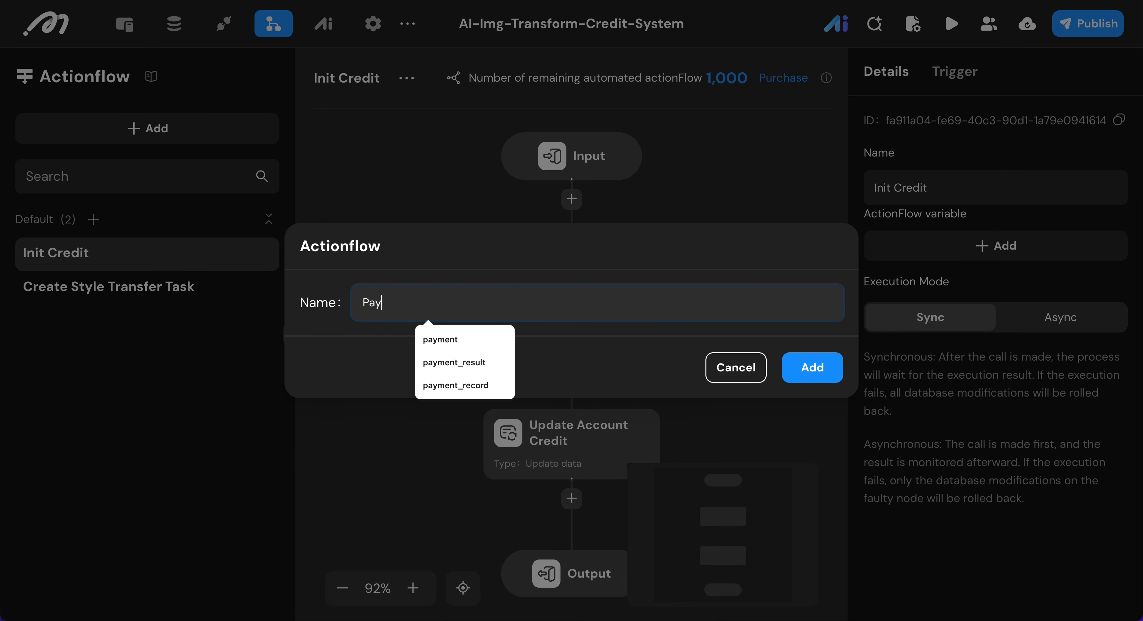
{"action": "type", "text": "ment"}
{"action": "left_click", "coordinate": [807, 374]}
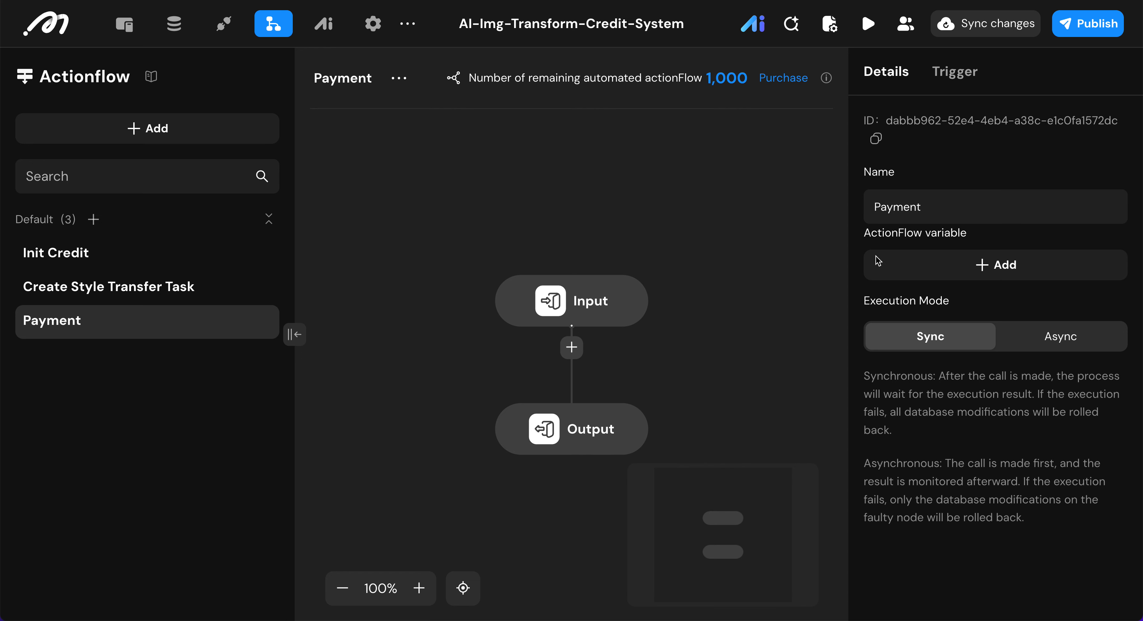
- Add an input parameter named Credit_quatity with type BigInt to the Payment actionflow's Input node
{"action": "left_click", "coordinate": [572, 302]}
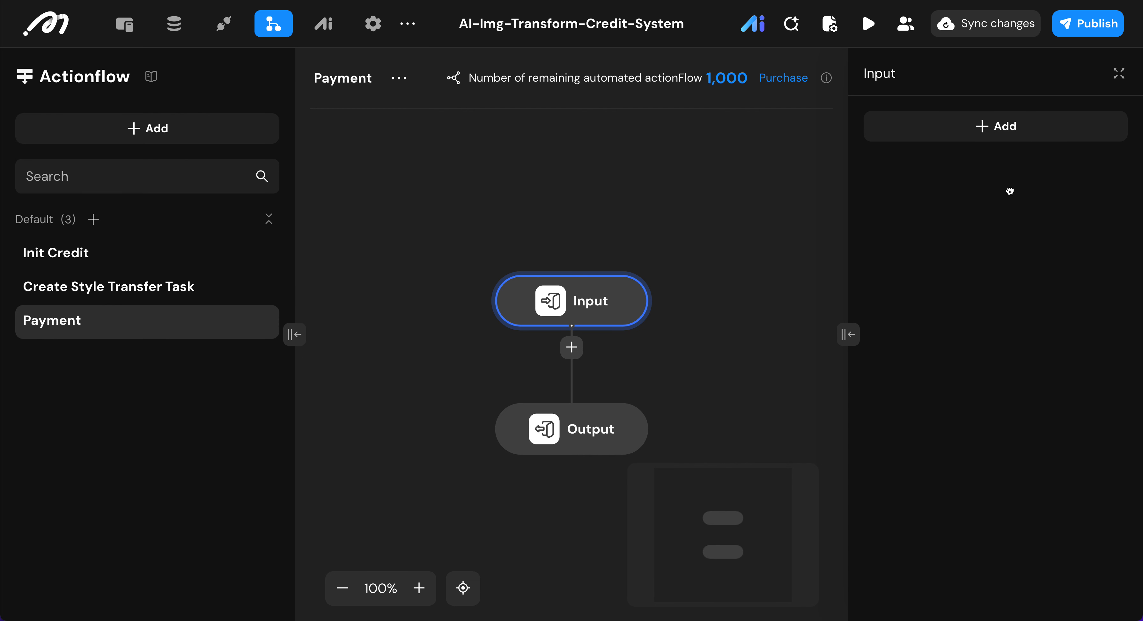
{"action": "left_click", "coordinate": [996, 121]}
{"action": "left_click", "coordinate": [1081, 133]}
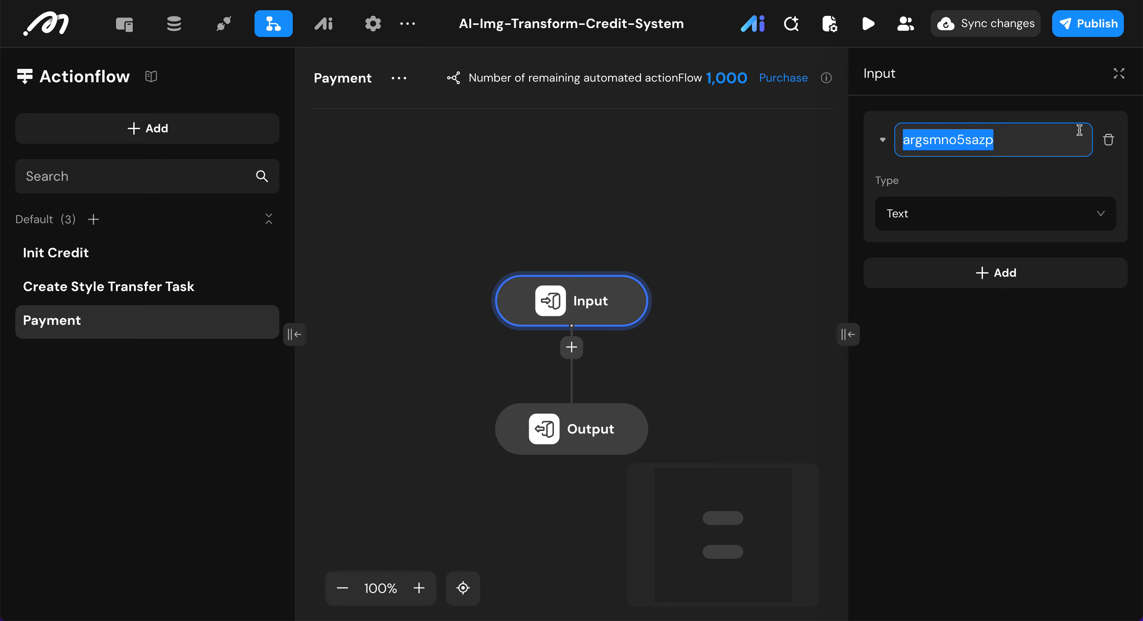
{"action": "key", "text": "BackSpace"}
{"action": "type", "text": "Credit_quati"}
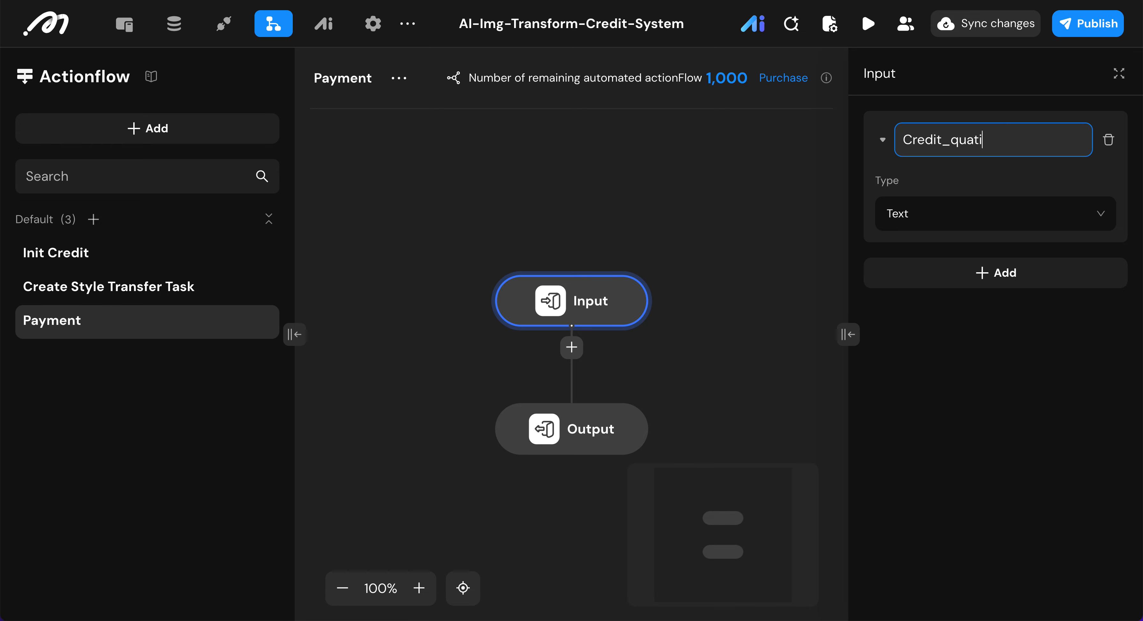
{"action": "type", "text": "ty"}
{"action": "key", "text": "Return"}
{"action": "left_click", "coordinate": [1016, 196]}
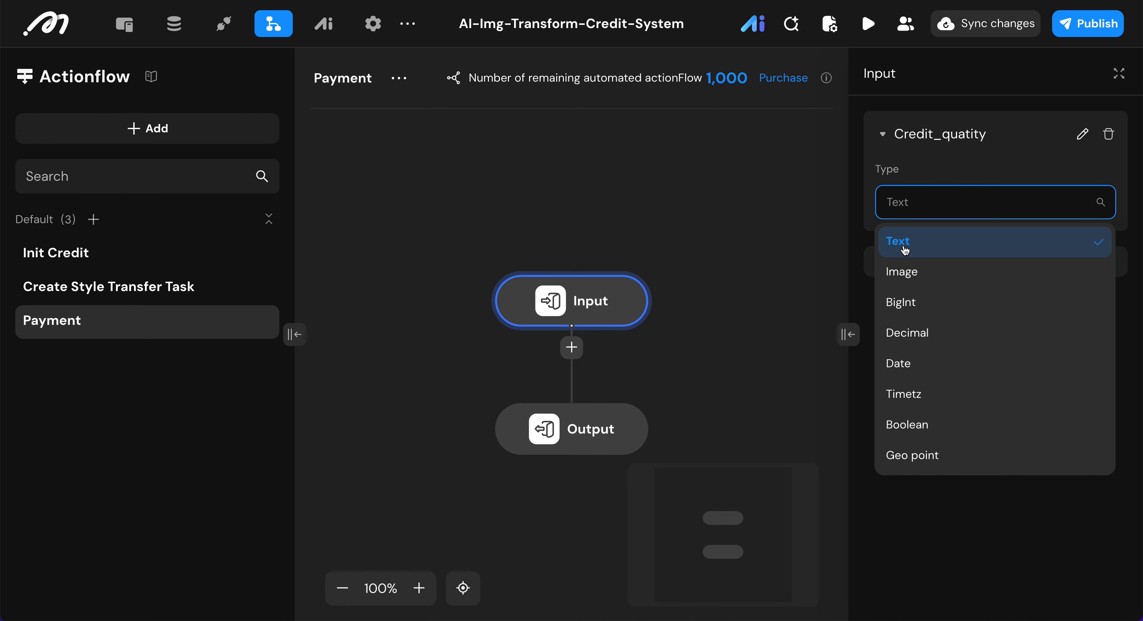
{"action": "left_click", "coordinate": [918, 303]}
- Insert a Get ID node for the current user between the Input and Output nodes
{"action": "scroll", "coordinate": [447, 302], "scroll_direction": "down", "scroll_amount": 2}
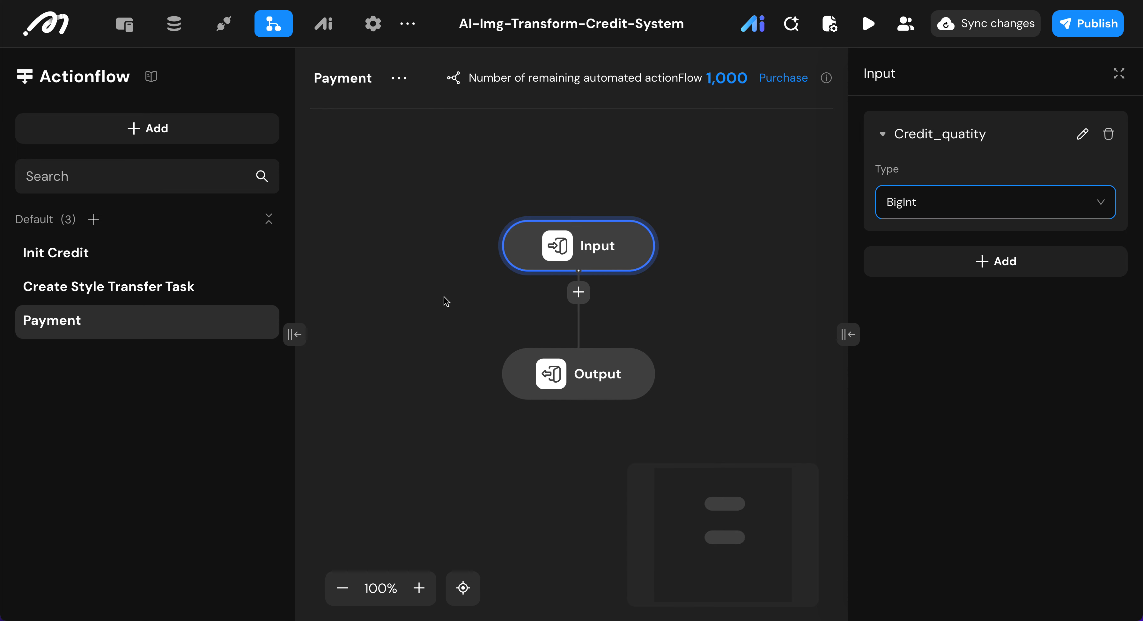
{"action": "left_click", "coordinate": [580, 287]}
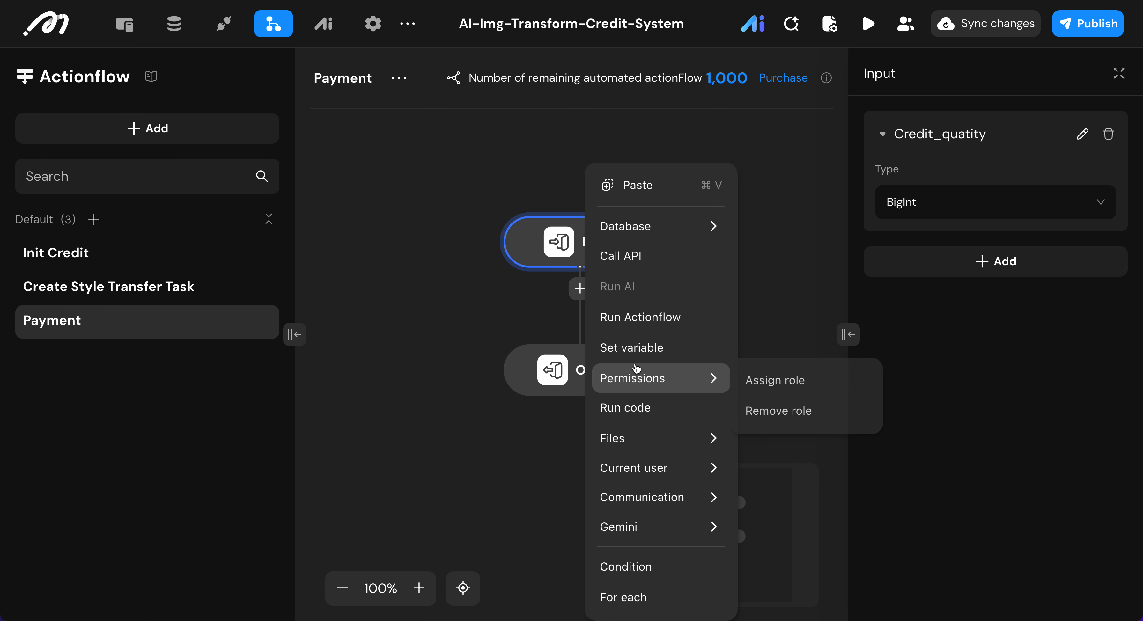
{"action": "mouse_move", "coordinate": [637, 506]}
{"action": "mouse_move", "coordinate": [659, 477]}
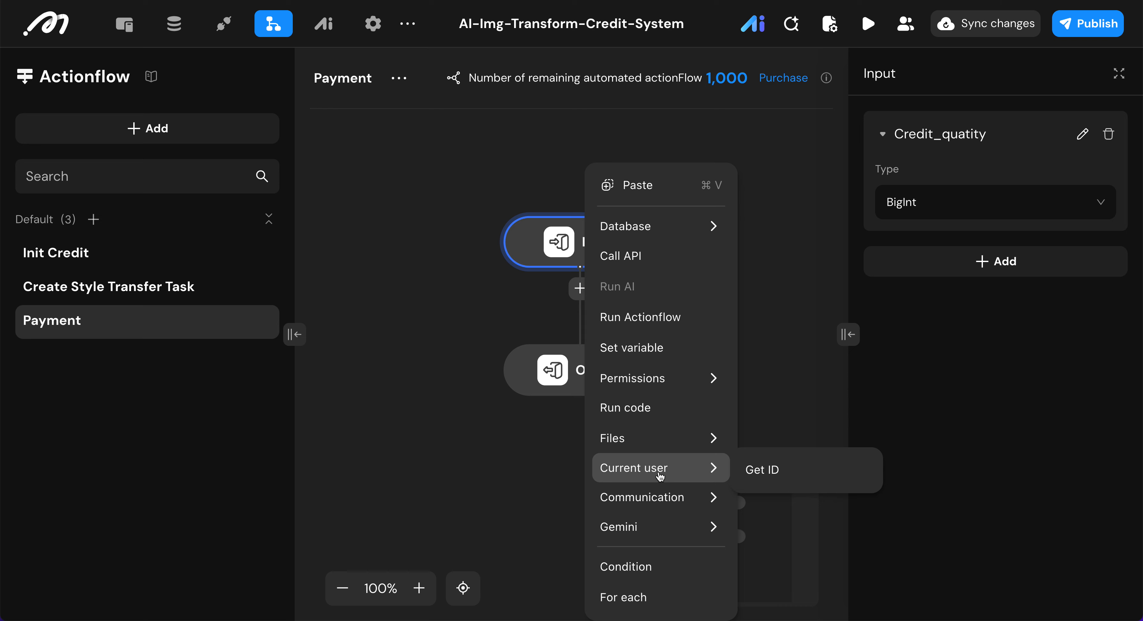
{"action": "left_click", "coordinate": [811, 477]}
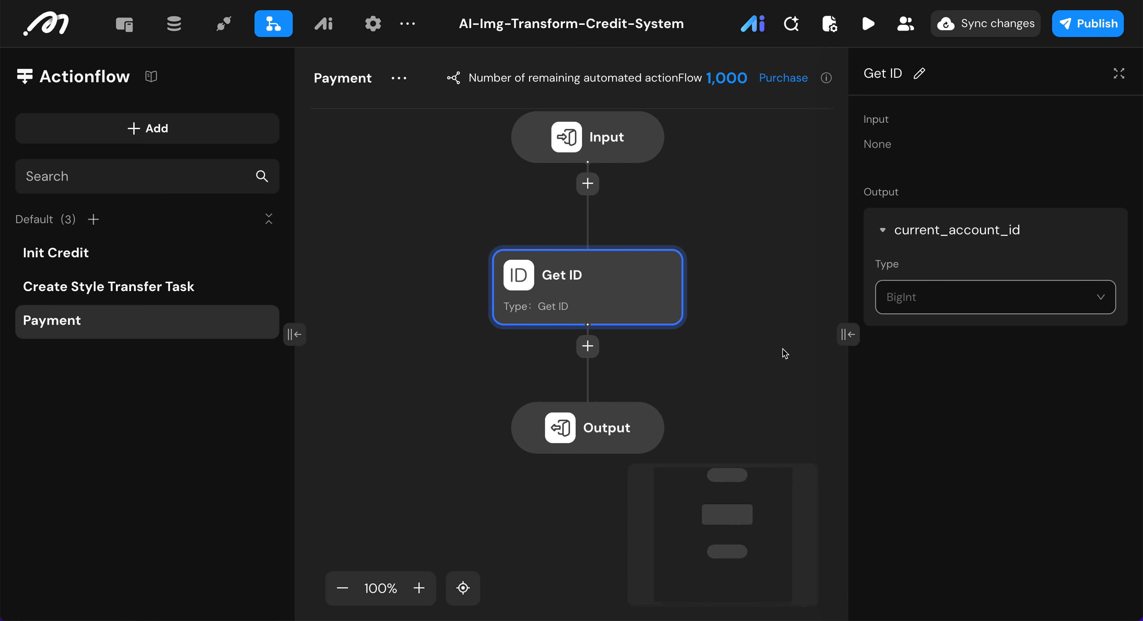
- Add a Query data node after the Get ID node and name it "Get credit unit price"
{"action": "scroll", "coordinate": [669, 441], "scroll_direction": "right", "scroll_amount": 4}
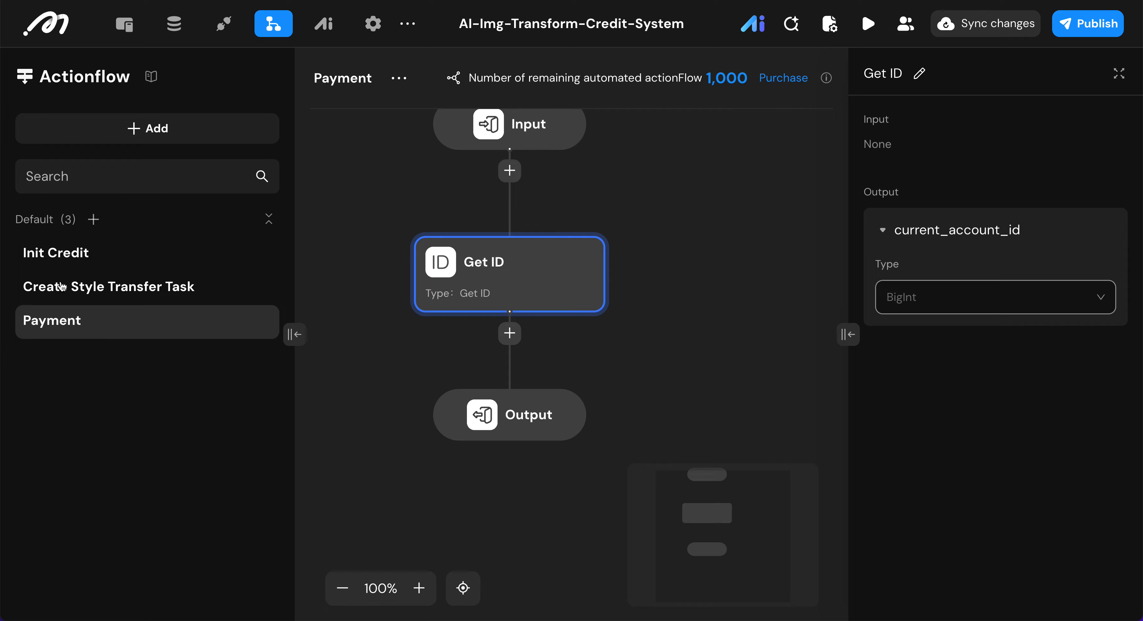
{"action": "left_click", "coordinate": [509, 333]}
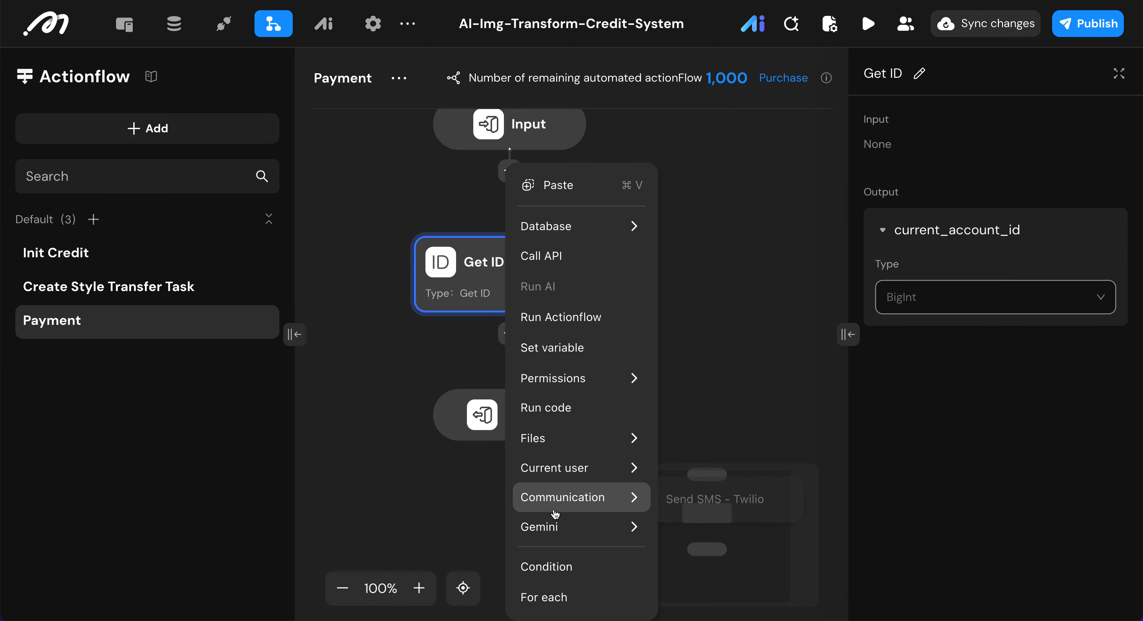
{"action": "mouse_move", "coordinate": [592, 461]}
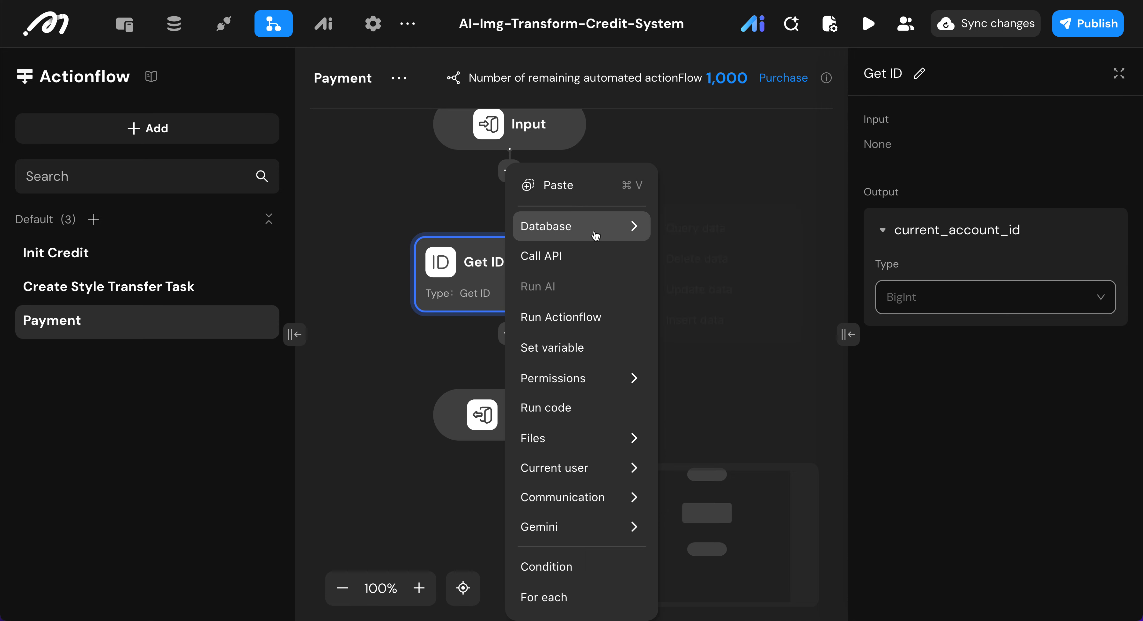
{"action": "mouse_move", "coordinate": [595, 231]}
{"action": "left_click", "coordinate": [717, 228]}
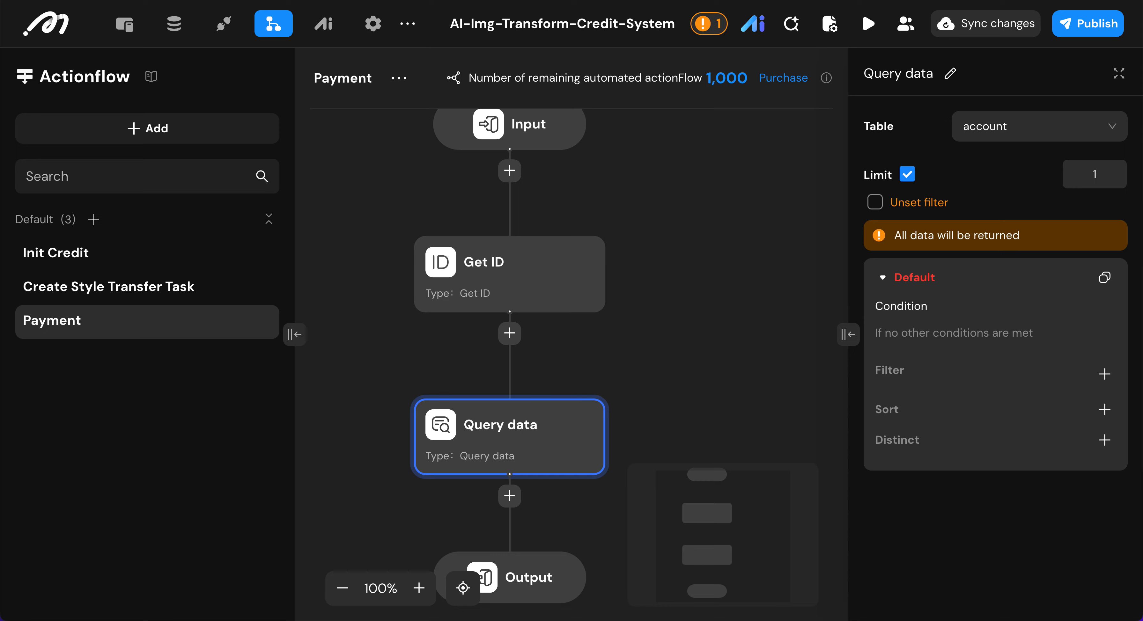
{"action": "left_click", "coordinate": [950, 74]}
{"action": "key", "text": "ctrl+a"}
{"action": "type", "text": "Get credit unit price"}
- Make the credit unit price query read the system_config table, filtered to key equal to credit-price
{"action": "left_click", "coordinate": [1001, 120]}
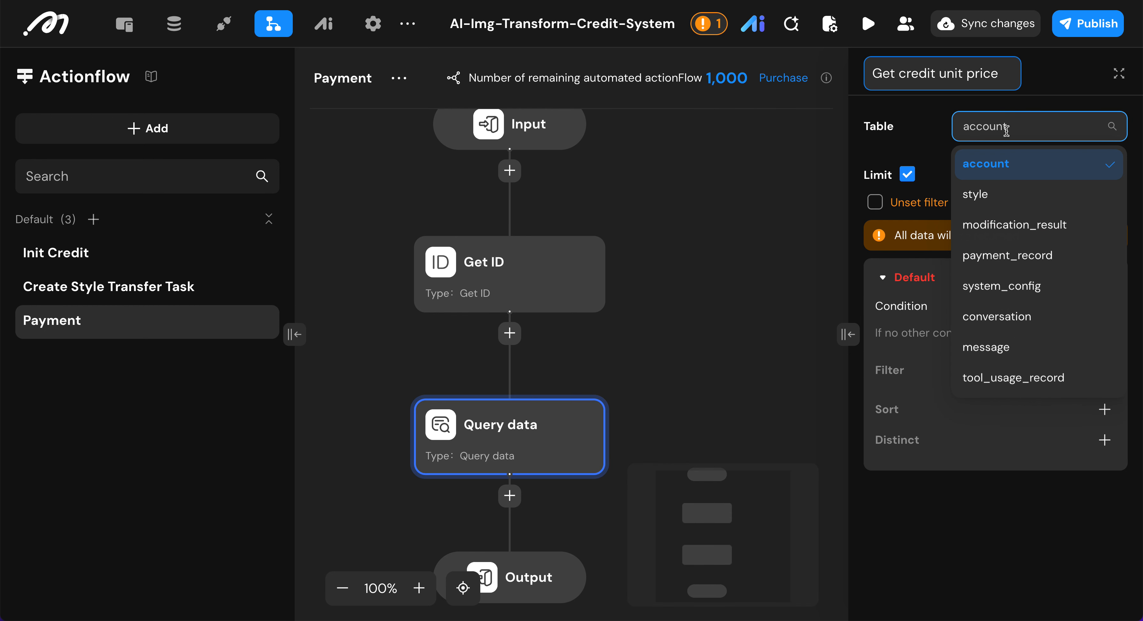
{"action": "scroll", "coordinate": [996, 300], "scroll_direction": "down", "scroll_amount": 1}
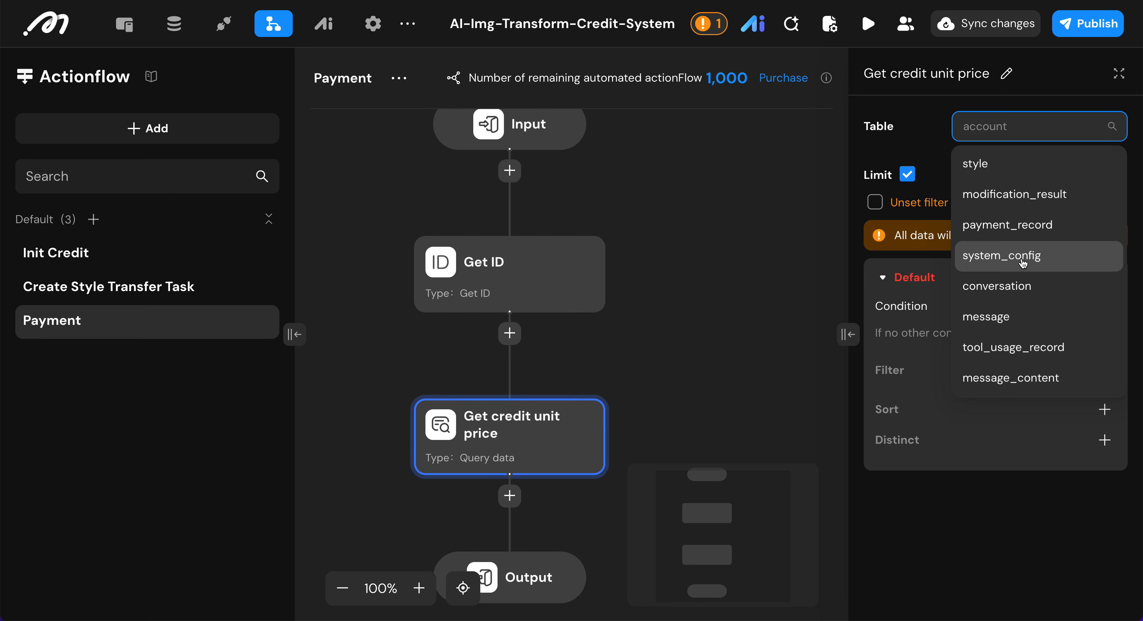
{"action": "left_click", "coordinate": [1023, 263]}
{"action": "left_click", "coordinate": [1105, 374]}
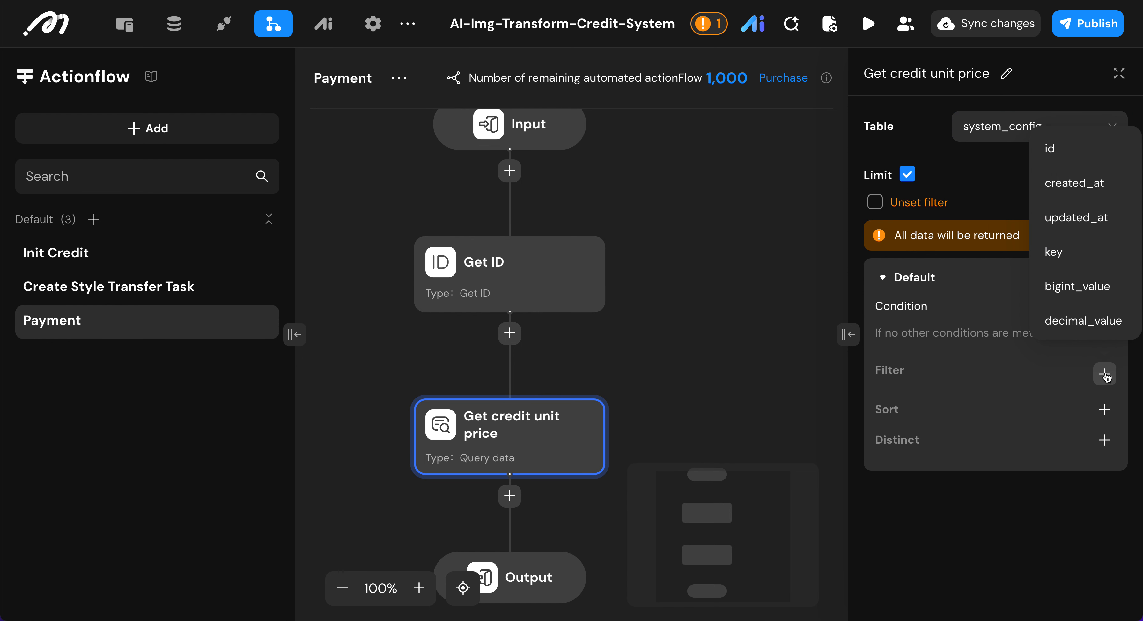
{"action": "left_click", "coordinate": [1084, 252]}
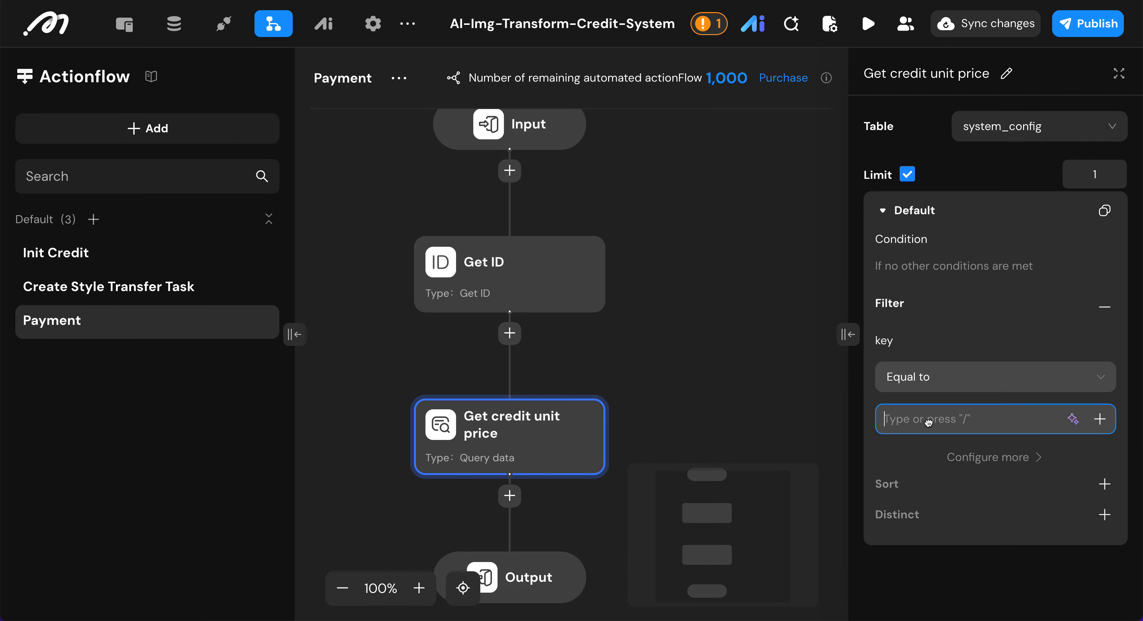
{"action": "type", "text": "credit-price"}
- Add an Insert data node named "Insert payment record" after the credit unit price query, using the payment_record table
{"action": "scroll", "coordinate": [588, 374], "scroll_direction": "down", "scroll_amount": 2}
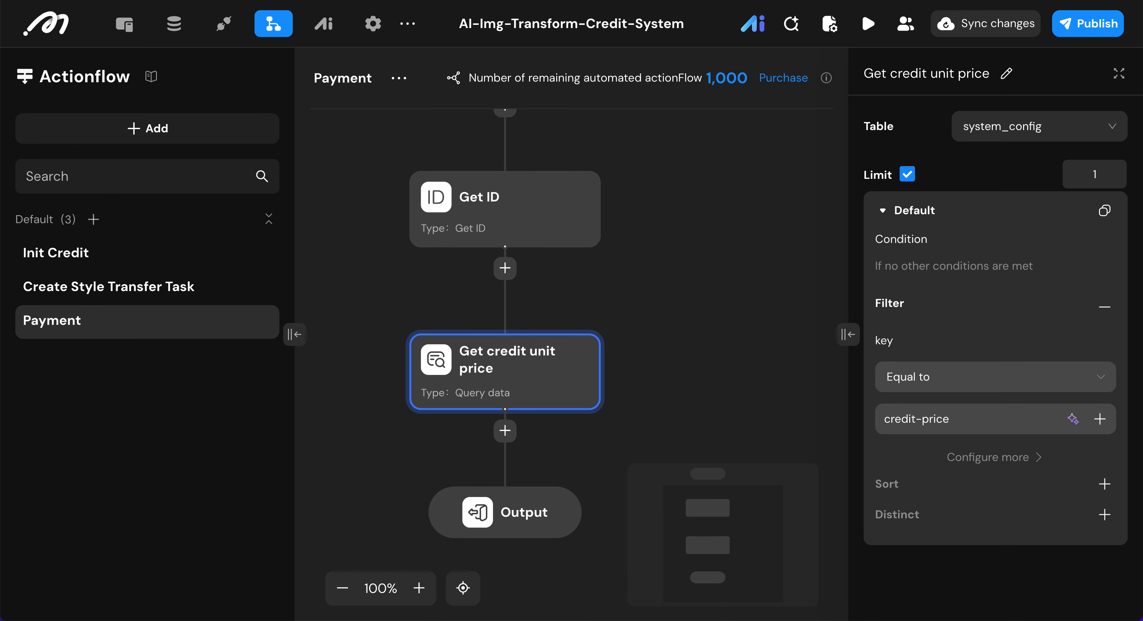
{"action": "left_click", "coordinate": [504, 430]}
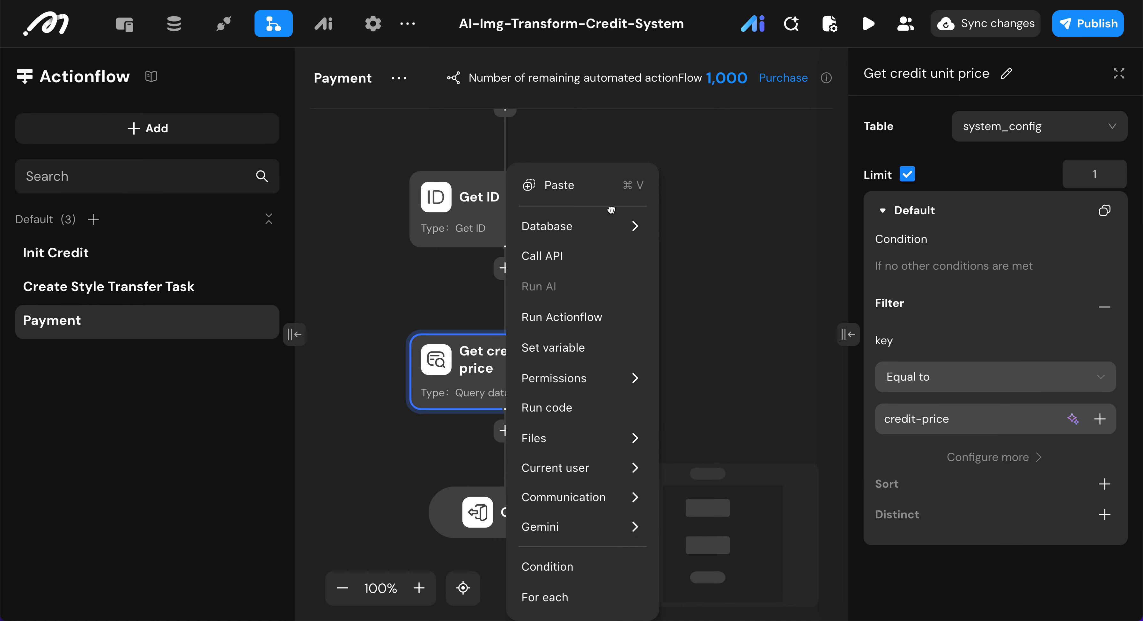
{"action": "mouse_move", "coordinate": [587, 225]}
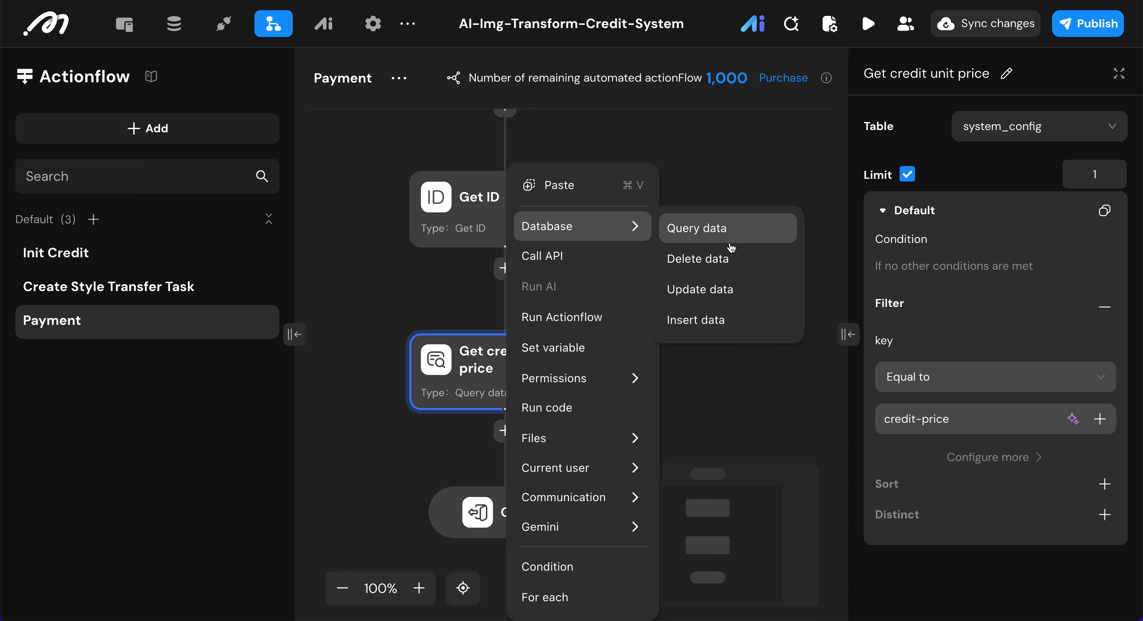
{"action": "left_click", "coordinate": [717, 333]}
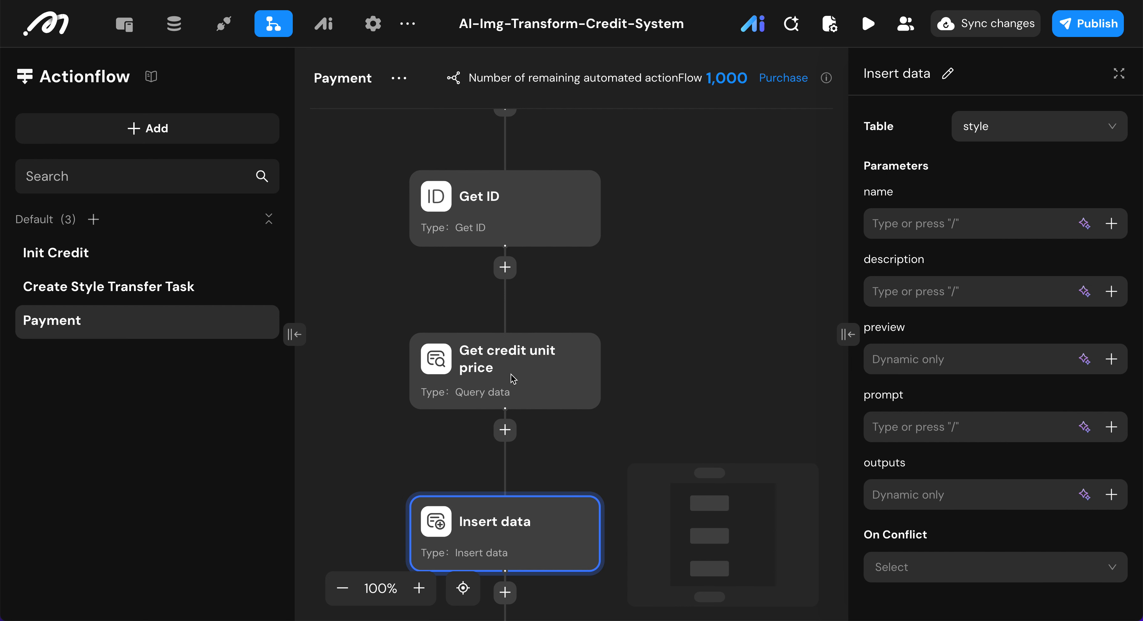
{"action": "scroll", "coordinate": [514, 379], "scroll_direction": "down", "scroll_amount": 5}
{"action": "left_click", "coordinate": [948, 73]}
{"action": "key", "text": "ctrl+a"}
{"action": "type", "text": "Insert payment record"}
{"action": "left_click", "coordinate": [1029, 133]}
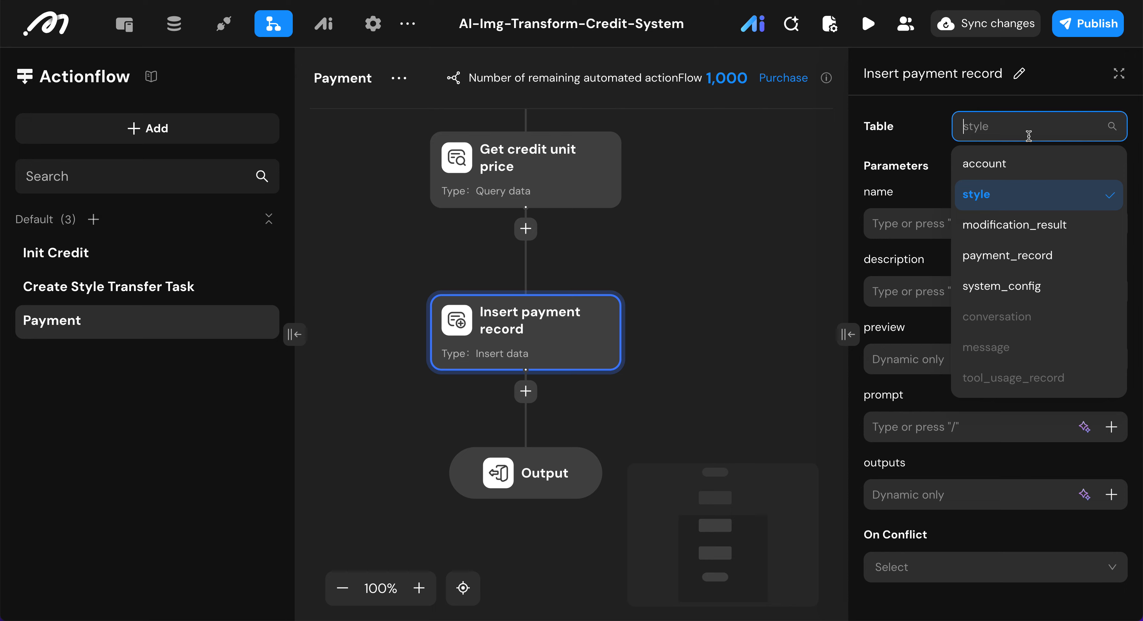
{"action": "left_click", "coordinate": [1003, 261]}
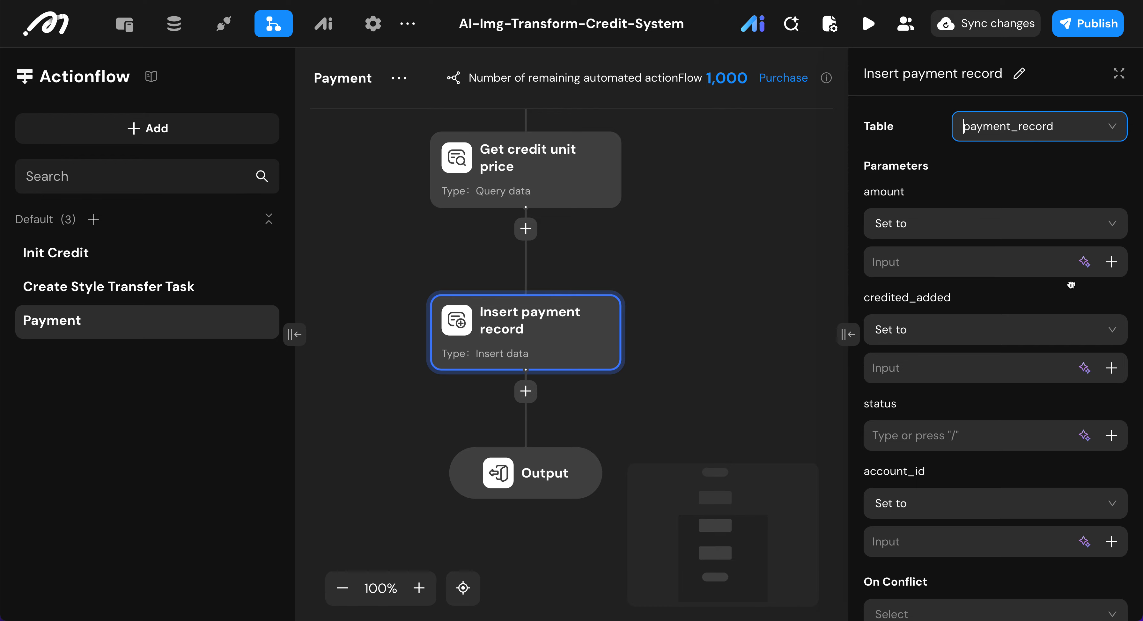
- Set the payment record's amount to a formula that uses the multiplication (*) operator
{"action": "left_click", "coordinate": [1113, 263]}
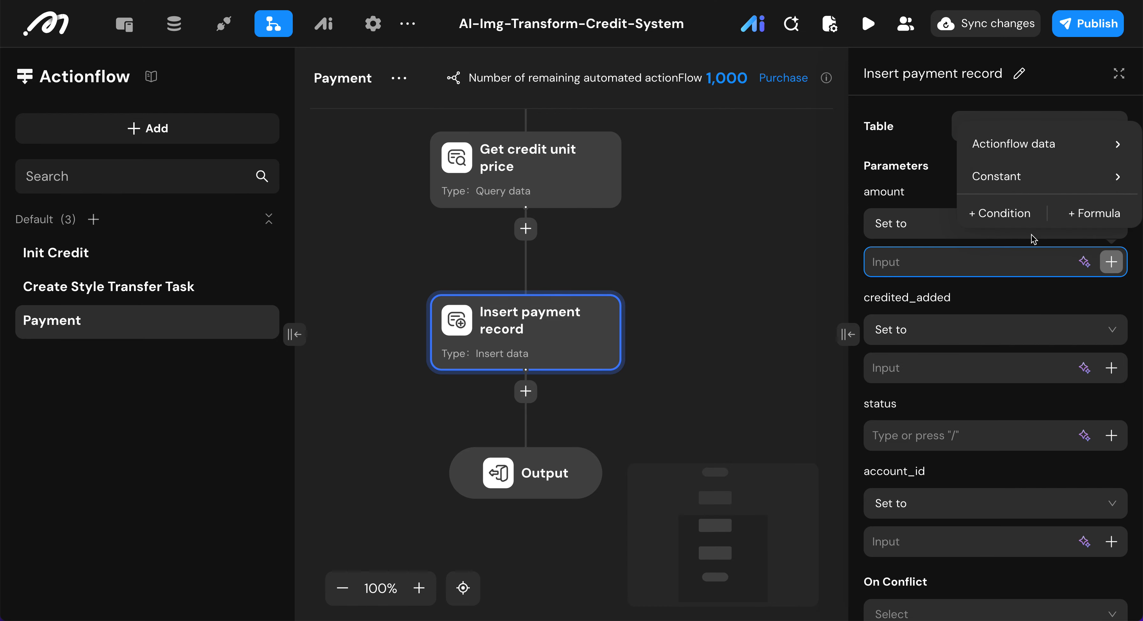
{"action": "left_click", "coordinate": [1100, 217]}
{"action": "left_click", "coordinate": [898, 265]}
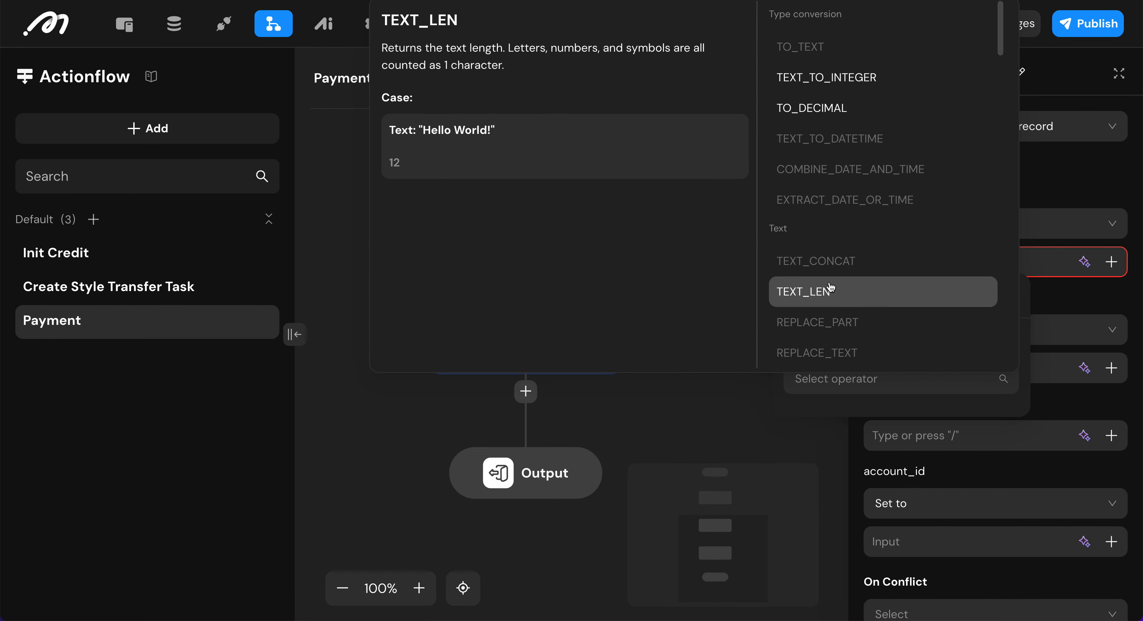
{"action": "scroll", "coordinate": [830, 288], "scroll_direction": "down", "scroll_amount": 10}
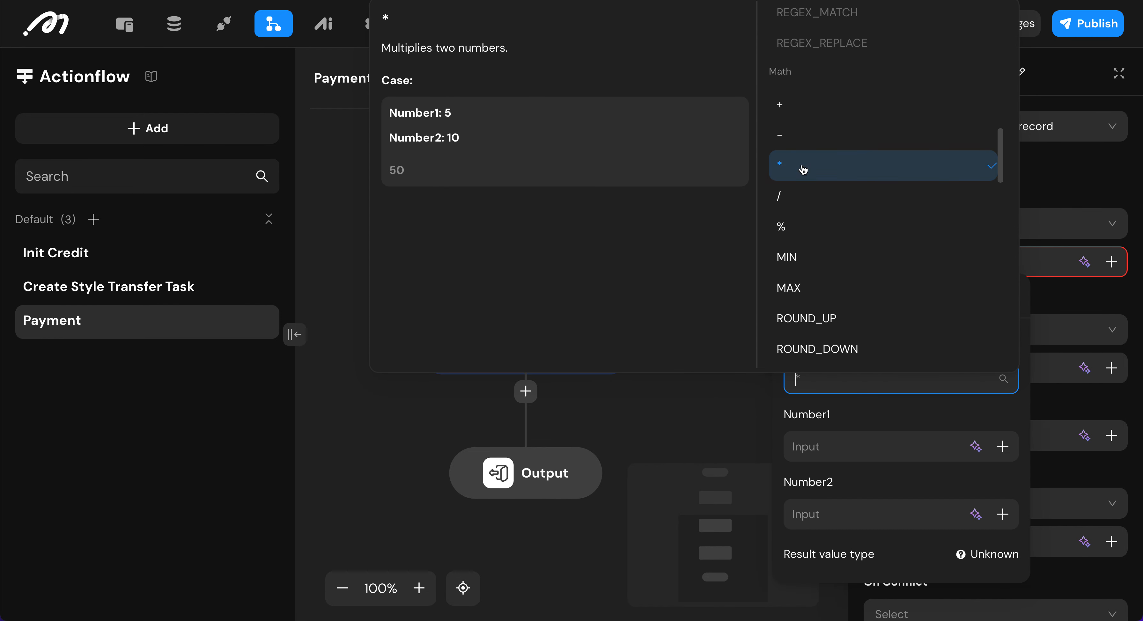
{"action": "left_click", "coordinate": [799, 165]}
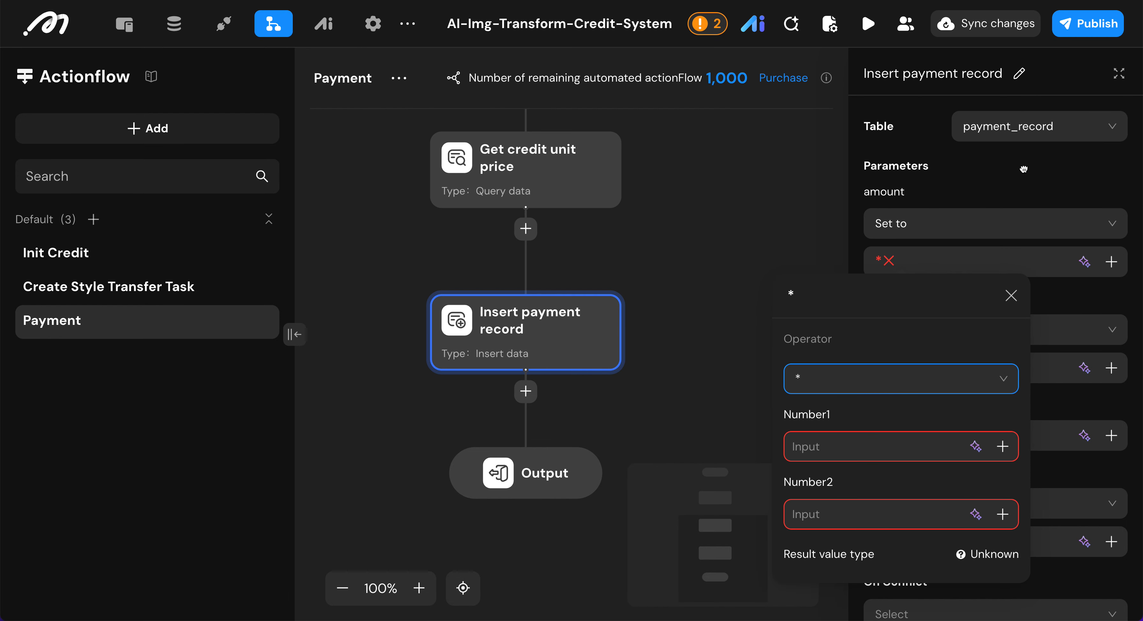
- Set the amount formula's Number1 to the Credit_quatity input and Number2 to decimal_value from Get credit unit price
{"action": "left_click", "coordinate": [1002, 446]}
{"action": "mouse_move", "coordinate": [998, 337]}
{"action": "mouse_move", "coordinate": [881, 335]}
{"action": "left_click", "coordinate": [954, 351]}
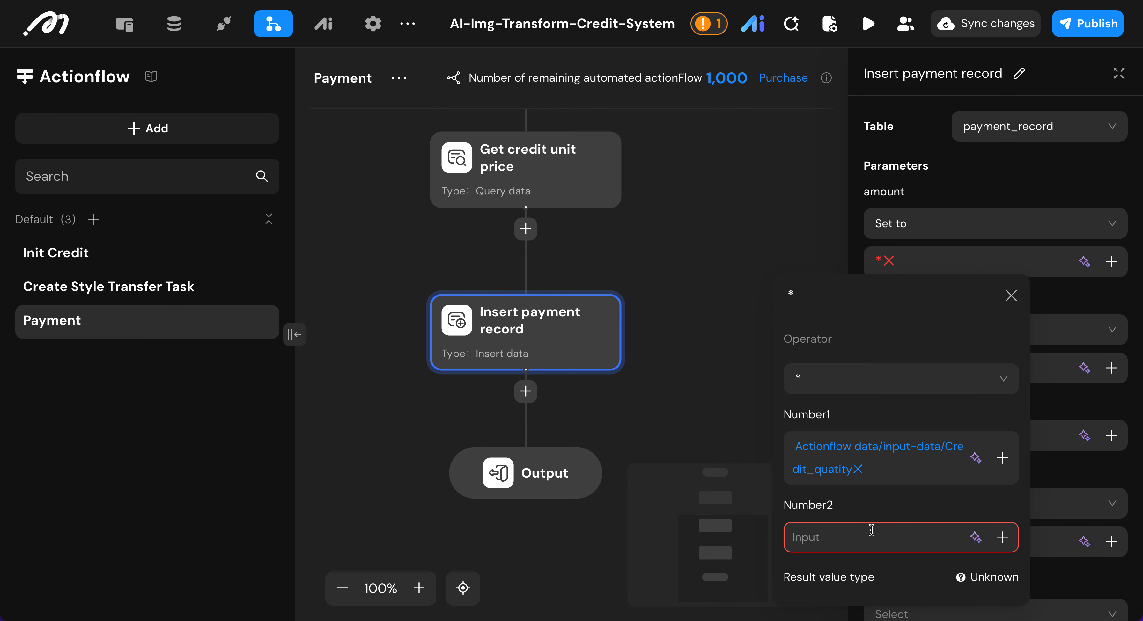
{"action": "left_click", "coordinate": [1003, 538]}
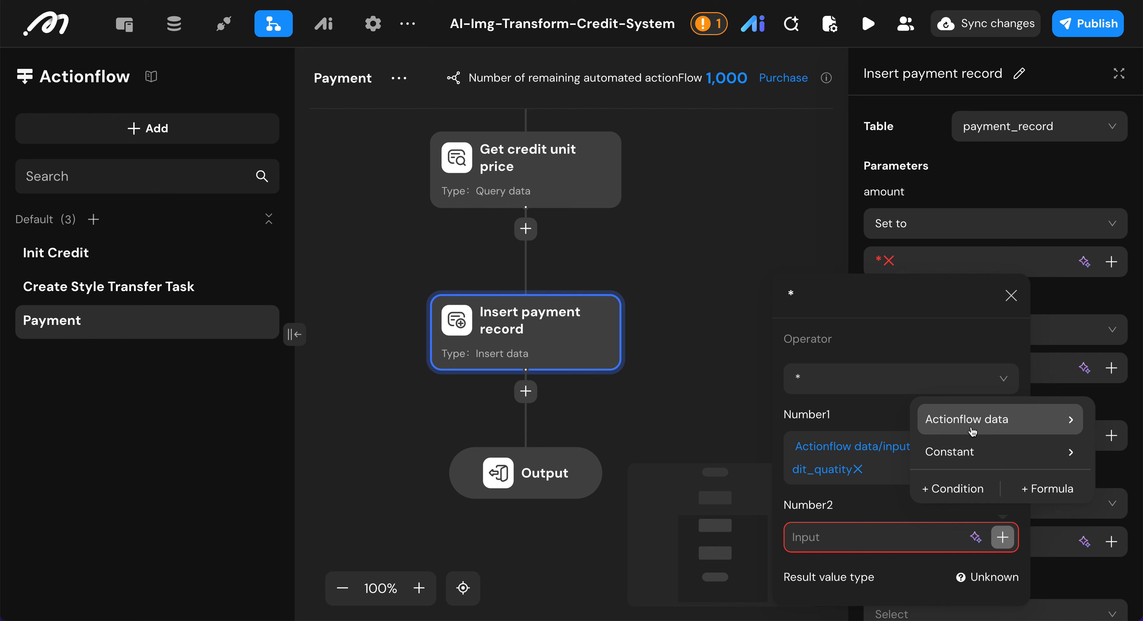
{"action": "mouse_move", "coordinate": [972, 419]}
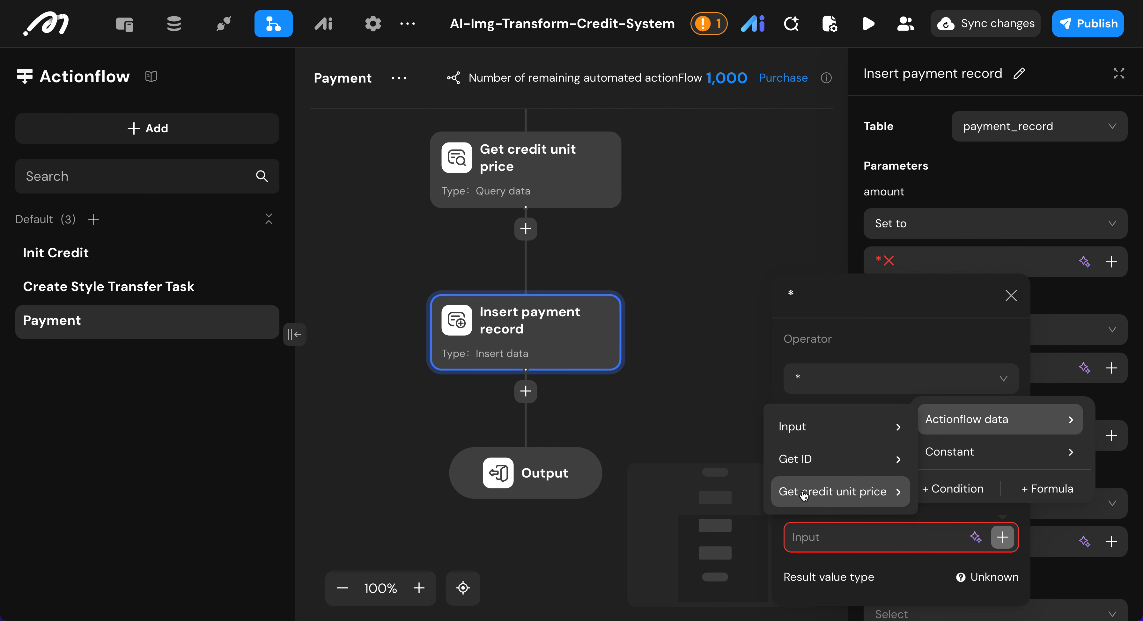
{"action": "mouse_move", "coordinate": [801, 490]}
{"action": "left_click", "coordinate": [972, 498]}
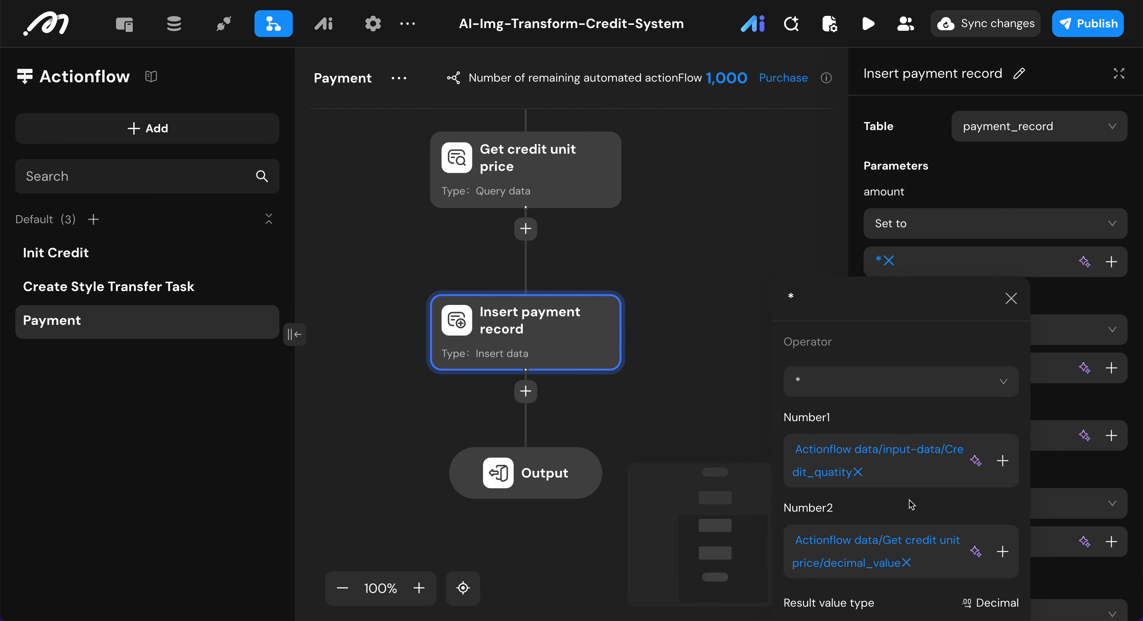
{"action": "left_click", "coordinate": [1011, 296]}
- Set the payment record's credited_added parameter to the actionflow's Credit_quatity input
{"action": "scroll", "coordinate": [1010, 296], "scroll_direction": "down", "scroll_amount": 2}
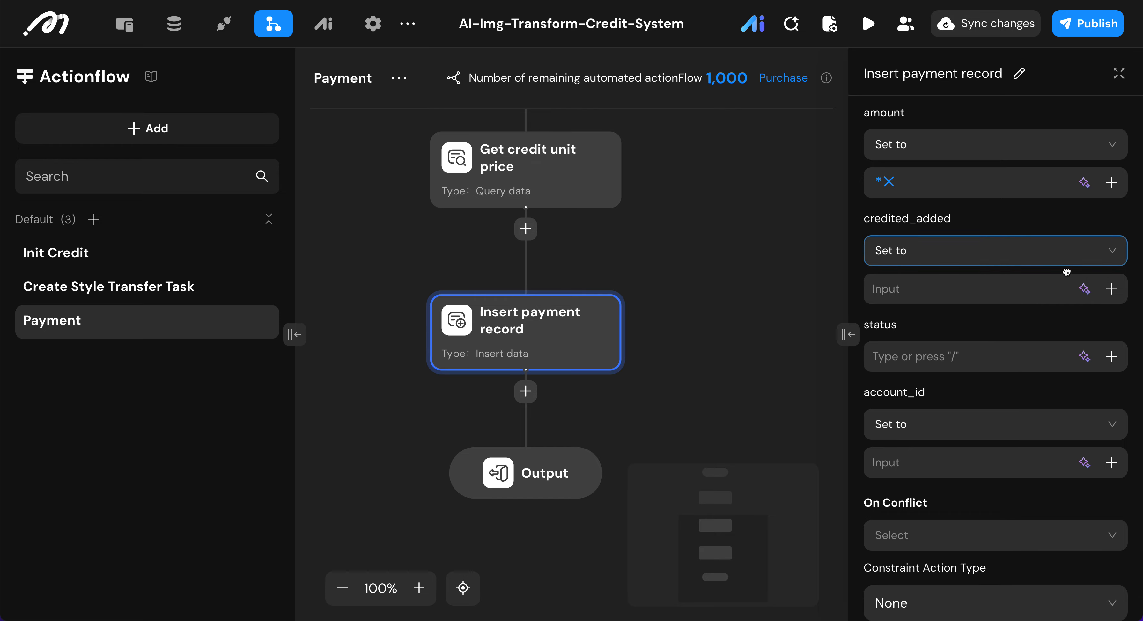
{"action": "left_click", "coordinate": [1112, 288]}
{"action": "mouse_move", "coordinate": [1049, 179]}
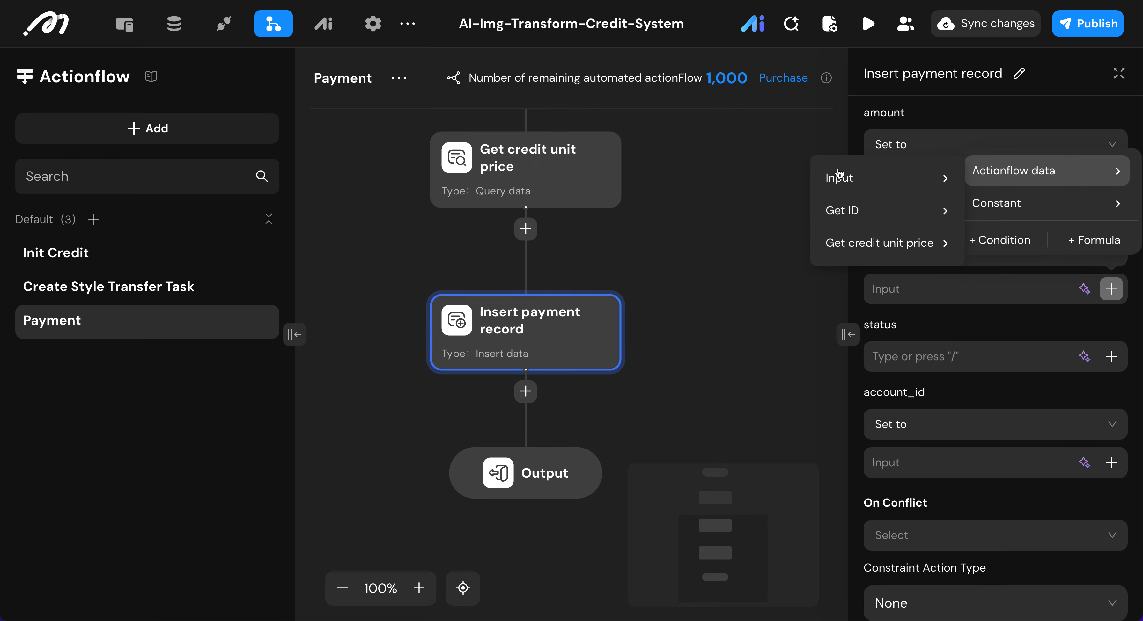
{"action": "mouse_move", "coordinate": [863, 182]}
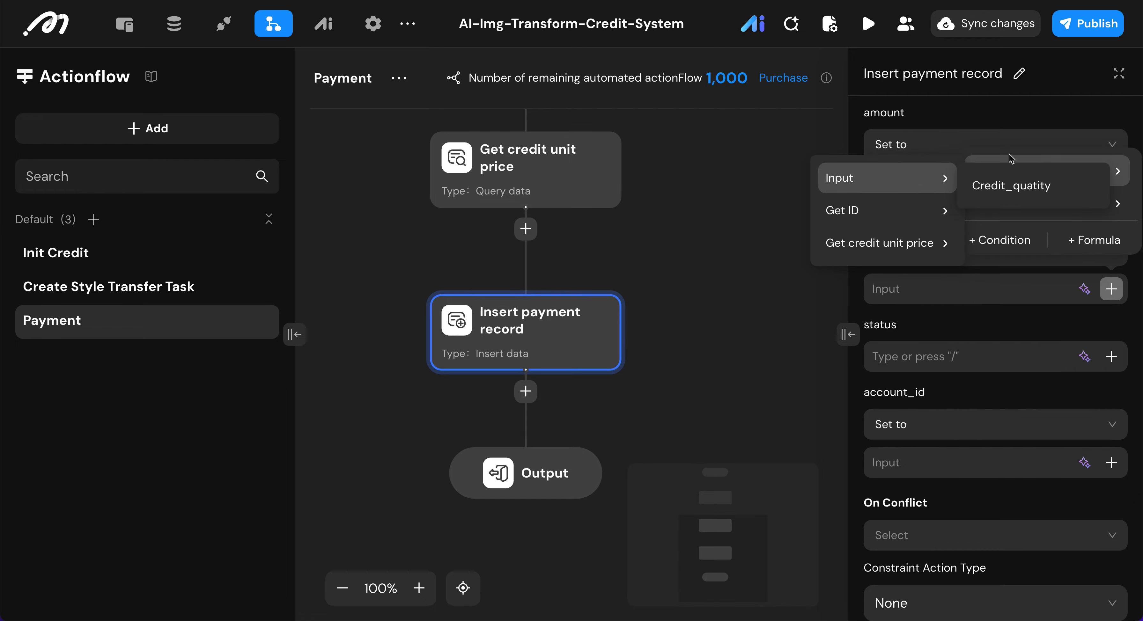
{"action": "left_click", "coordinate": [1014, 184]}
- Set the payment record's account_id to current_account_id from the Get ID node
{"action": "scroll", "coordinate": [1060, 405], "scroll_direction": "down", "scroll_amount": 1}
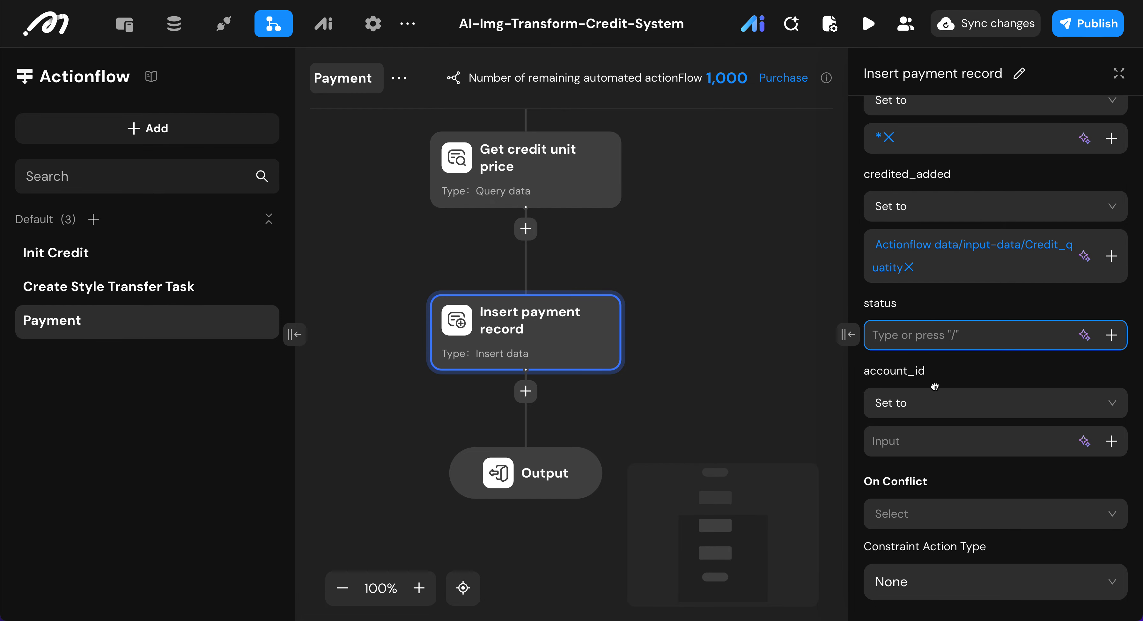
{"action": "left_click", "coordinate": [1111, 441]}
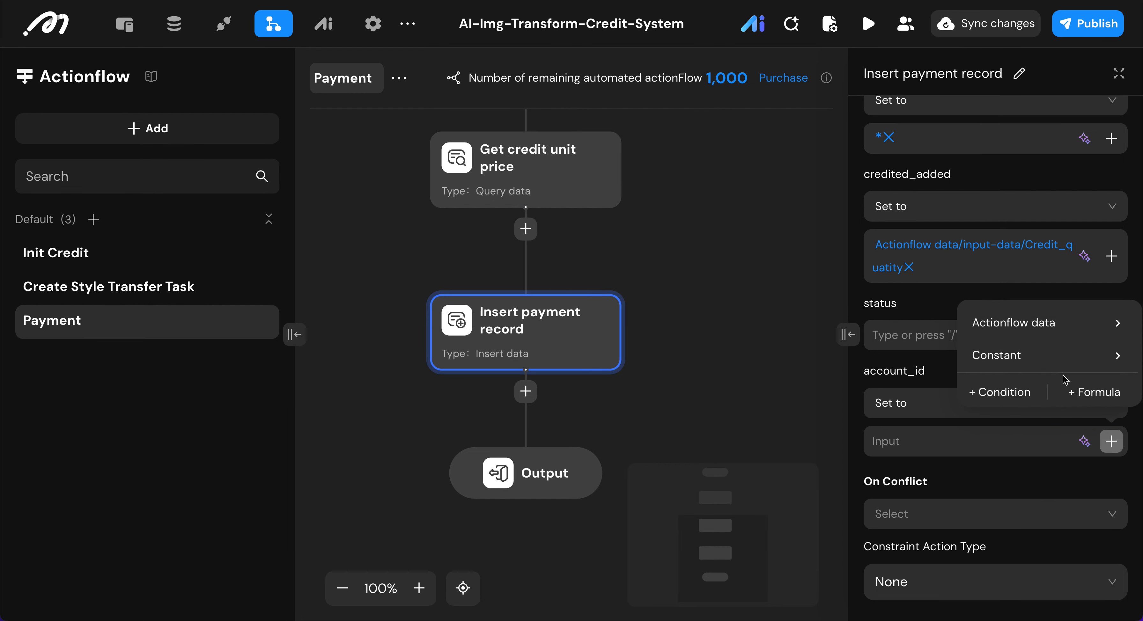
{"action": "mouse_move", "coordinate": [1027, 331]}
{"action": "mouse_move", "coordinate": [857, 361]}
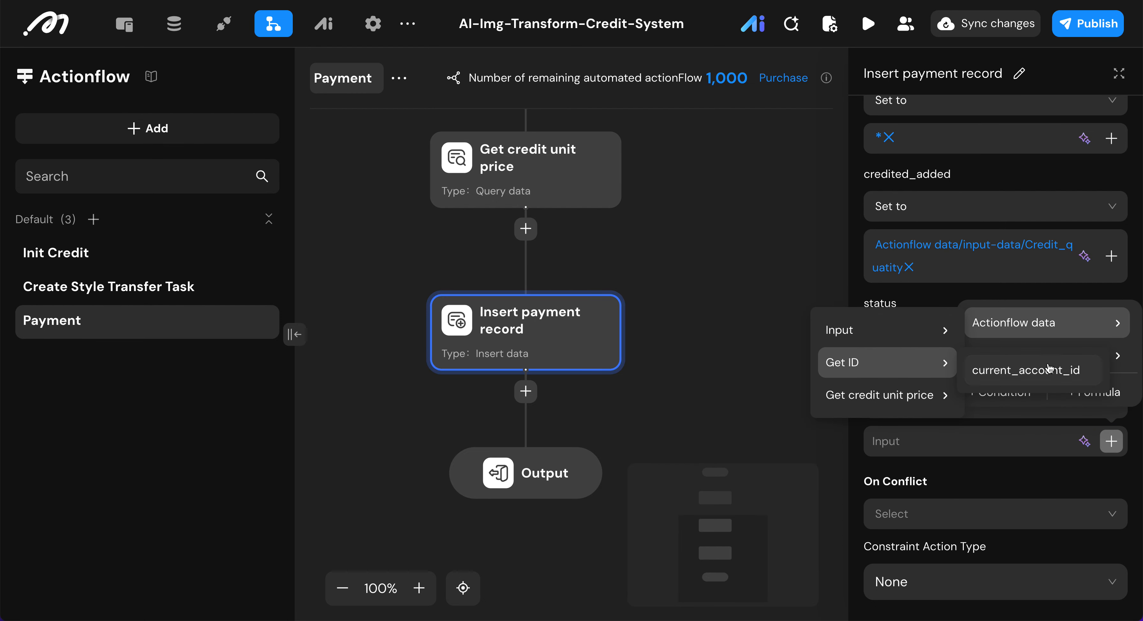
{"action": "left_click", "coordinate": [1043, 384]}
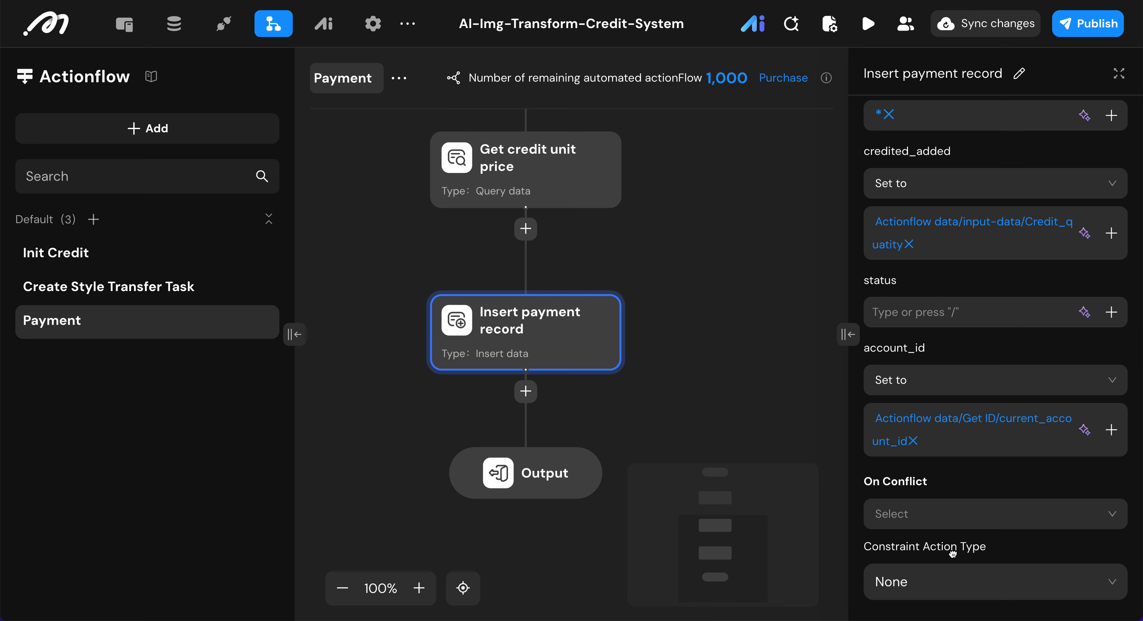
- Add an Update data node for the account table after Insert payment record and name it "Update account balance"
{"action": "left_click", "coordinate": [526, 391]}
{"action": "mouse_move", "coordinate": [595, 392]}
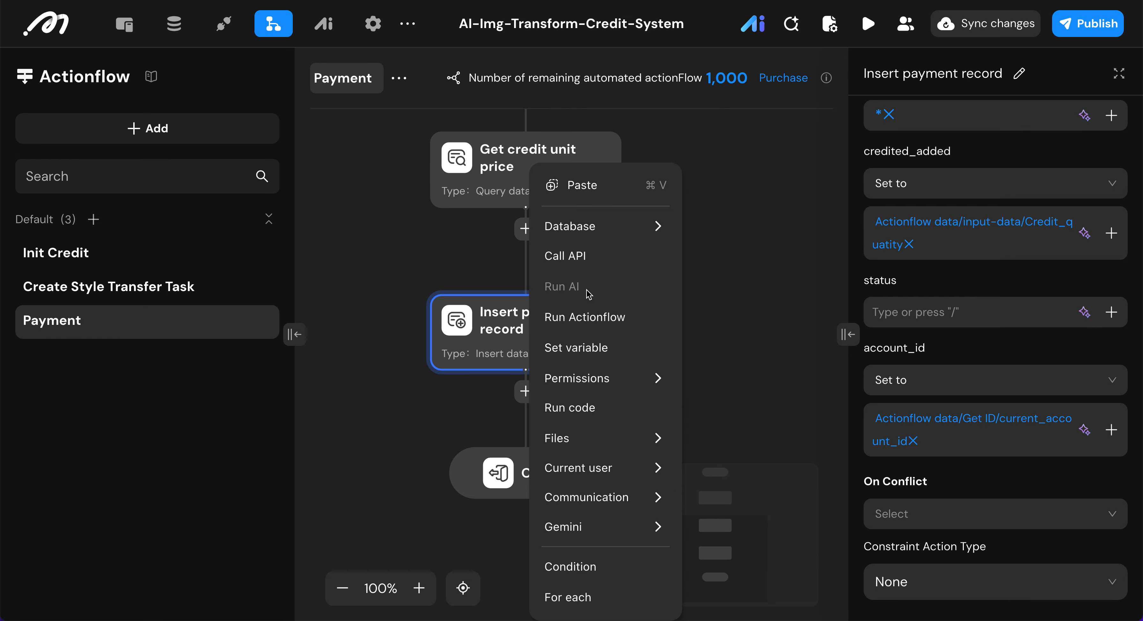
{"action": "mouse_move", "coordinate": [595, 235]}
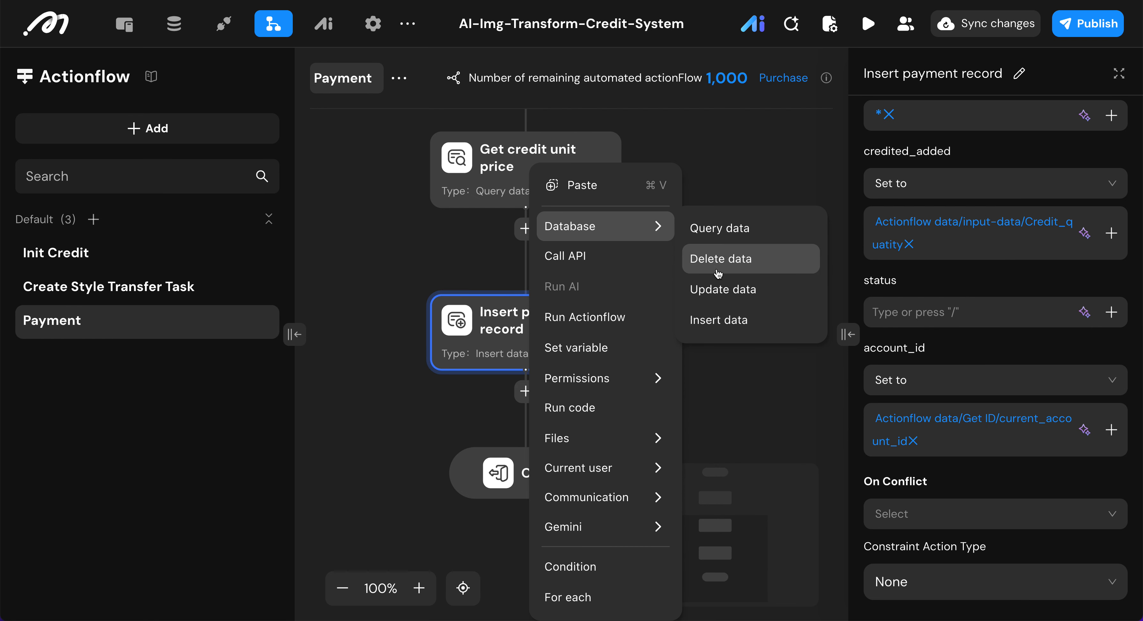
{"action": "left_click", "coordinate": [723, 289]}
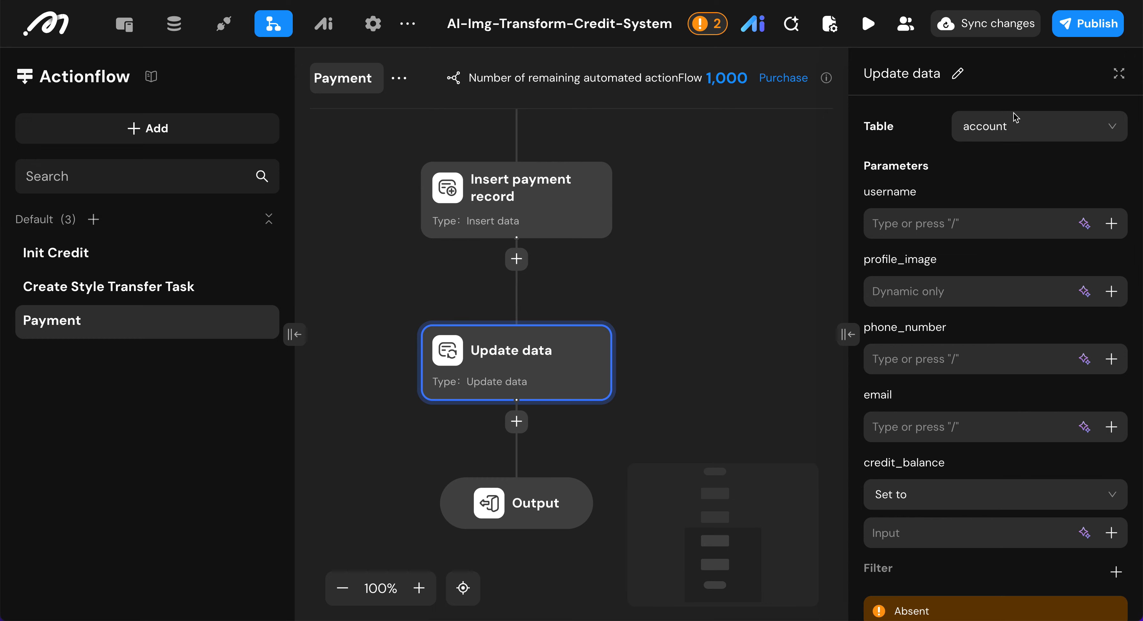
{"action": "left_click", "coordinate": [955, 75]}
{"action": "type", "text": "Update account balance"}
{"action": "key", "text": "Return"}
- Set the account update's credit_balance to Increase by the credited_added value from Insert payment record
{"action": "scroll", "coordinate": [1006, 390], "scroll_direction": "down", "scroll_amount": 1}
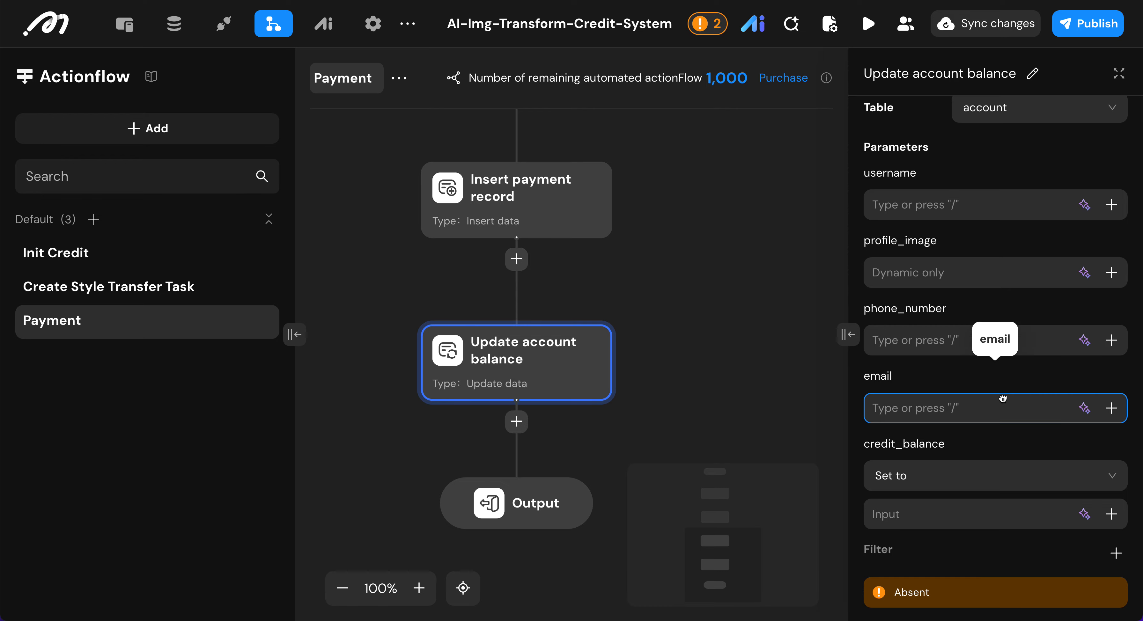
{"action": "left_click", "coordinate": [905, 479]}
{"action": "left_click", "coordinate": [898, 542]}
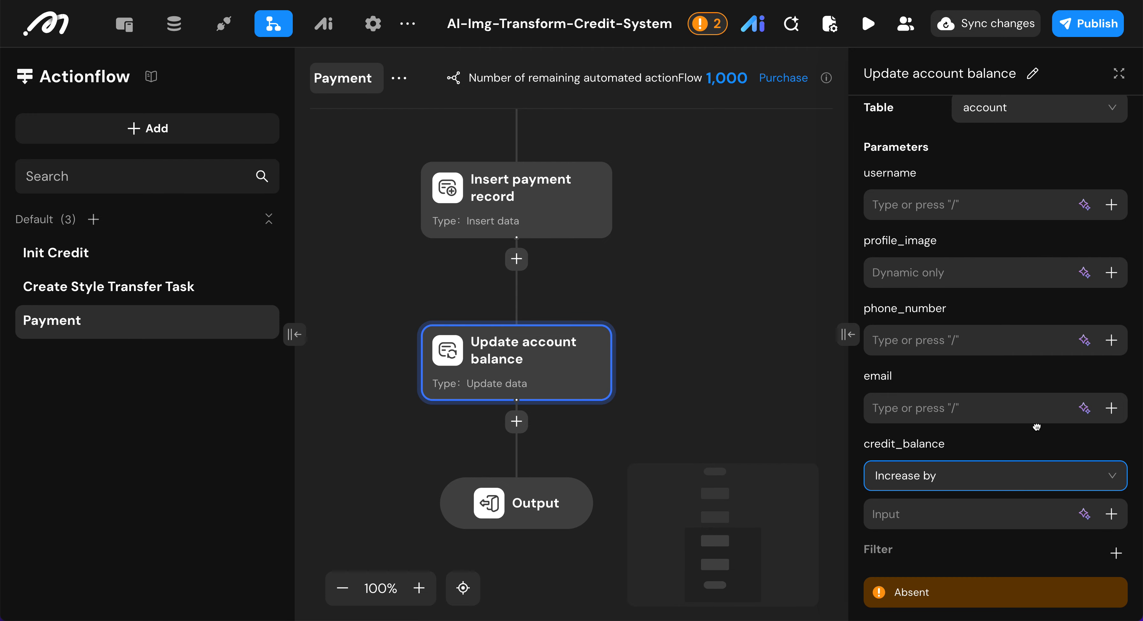
{"action": "left_click", "coordinate": [1111, 515]}
{"action": "mouse_move", "coordinate": [1048, 398]}
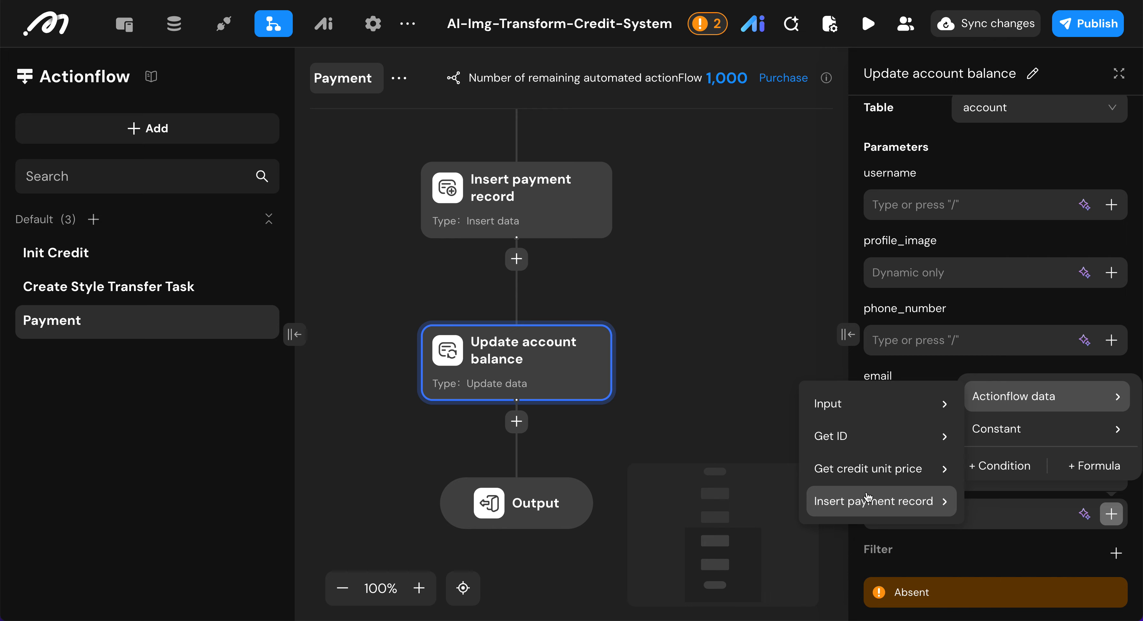
{"action": "mouse_move", "coordinate": [914, 507]}
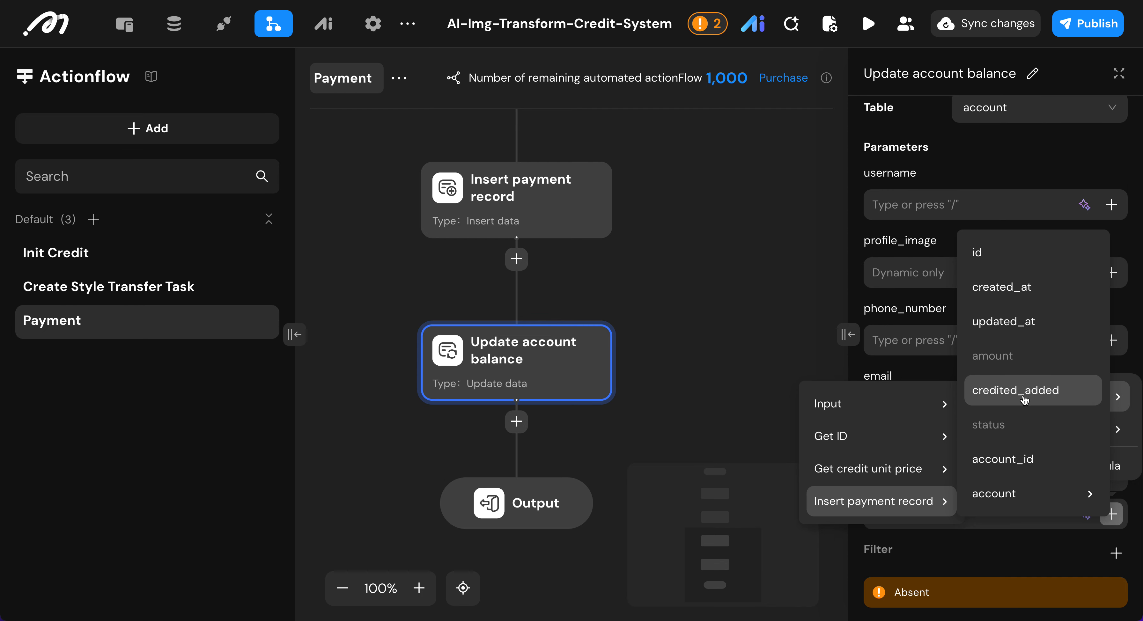
{"action": "left_click", "coordinate": [1025, 401]}
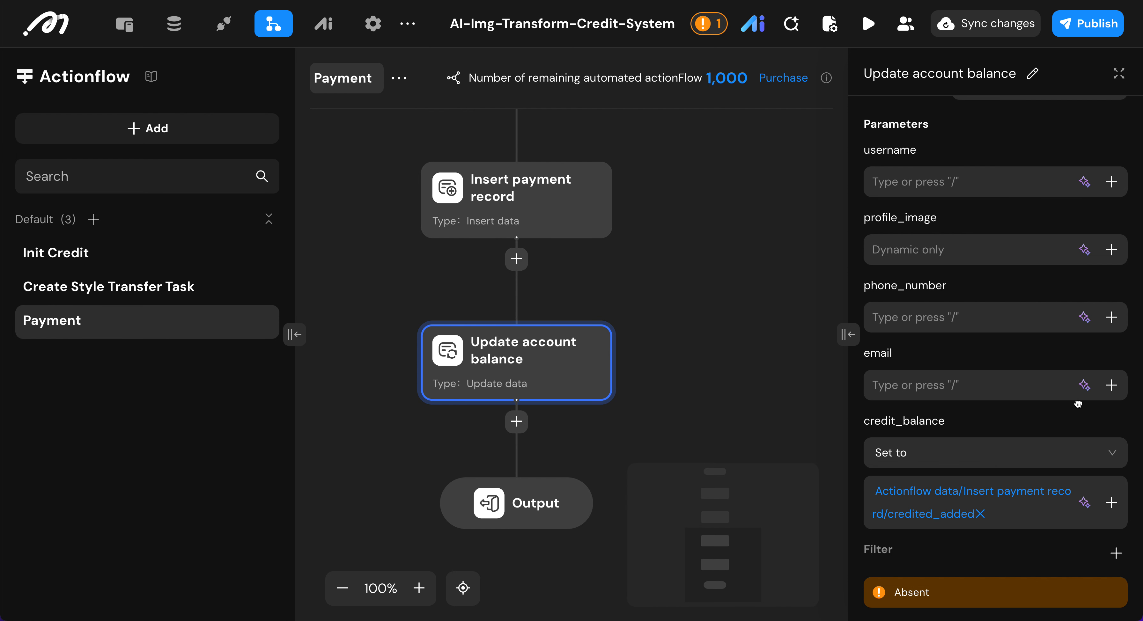
{"action": "left_click", "coordinate": [953, 452]}
{"action": "left_click", "coordinate": [936, 520]}
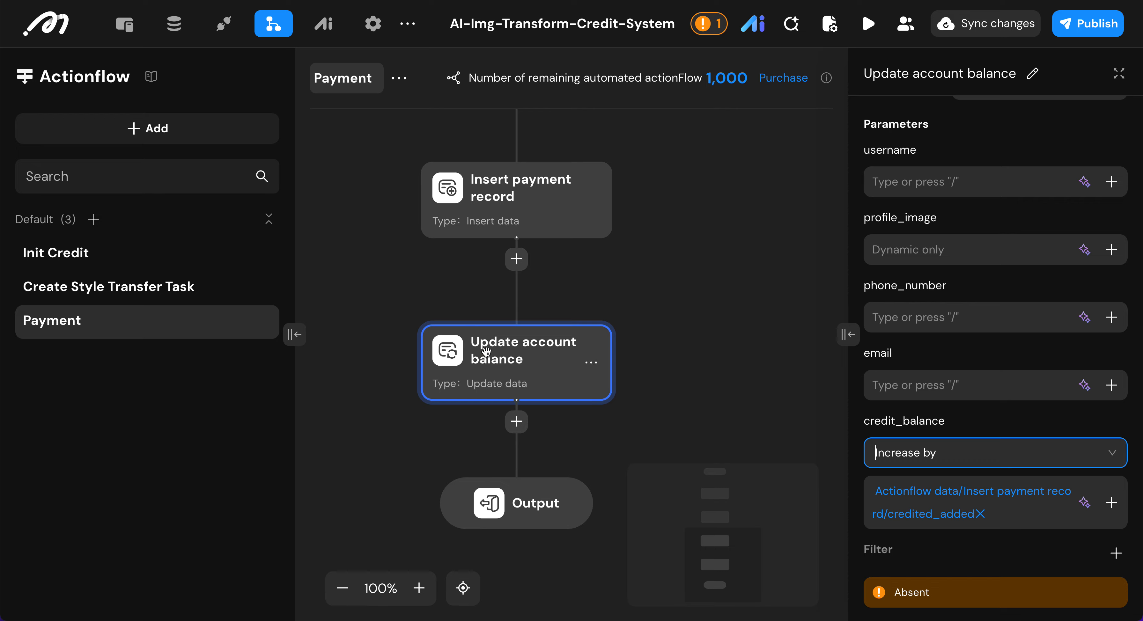
- Filter the account update to the row whose id is Equal to current_account_id from Get ID
{"action": "left_click", "coordinate": [1116, 554]}
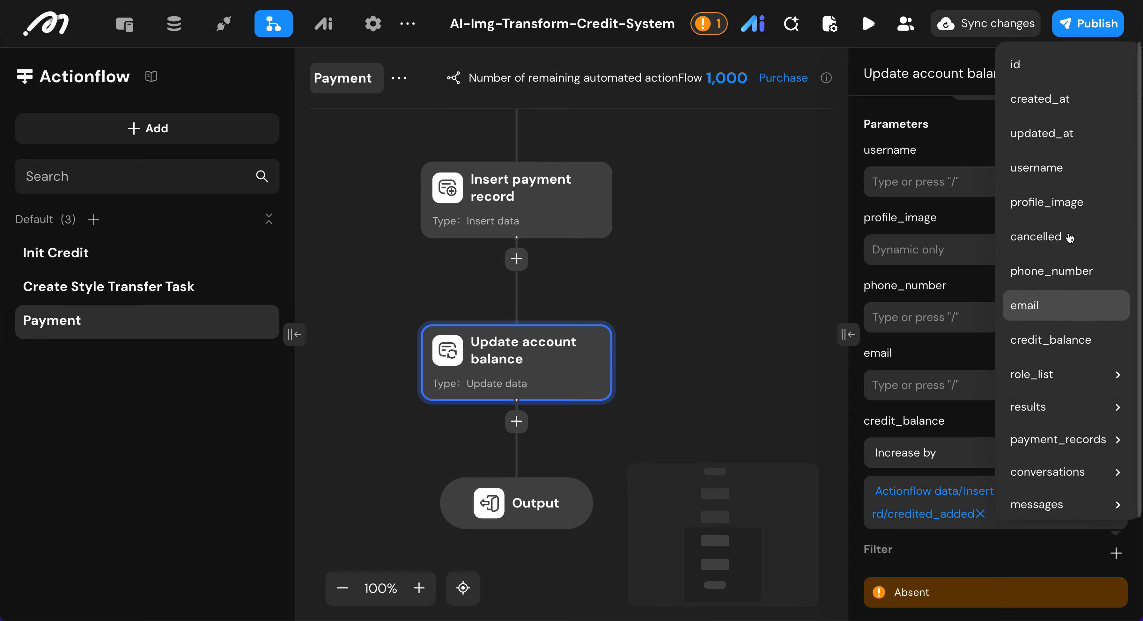
{"action": "left_click", "coordinate": [1038, 64]}
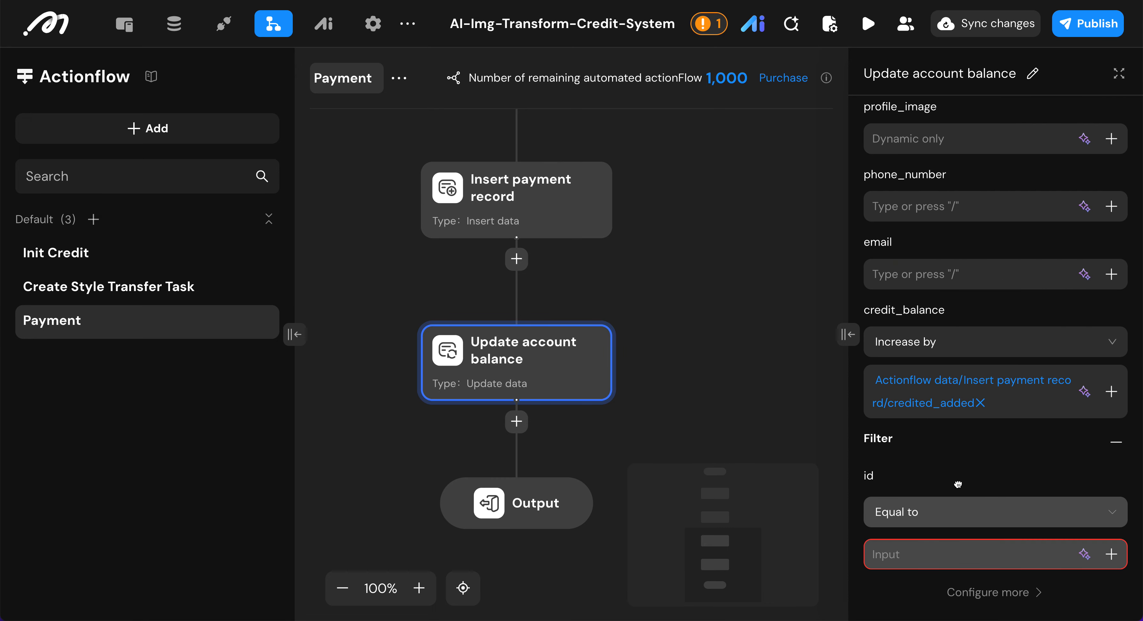
{"action": "left_click", "coordinate": [1111, 555]}
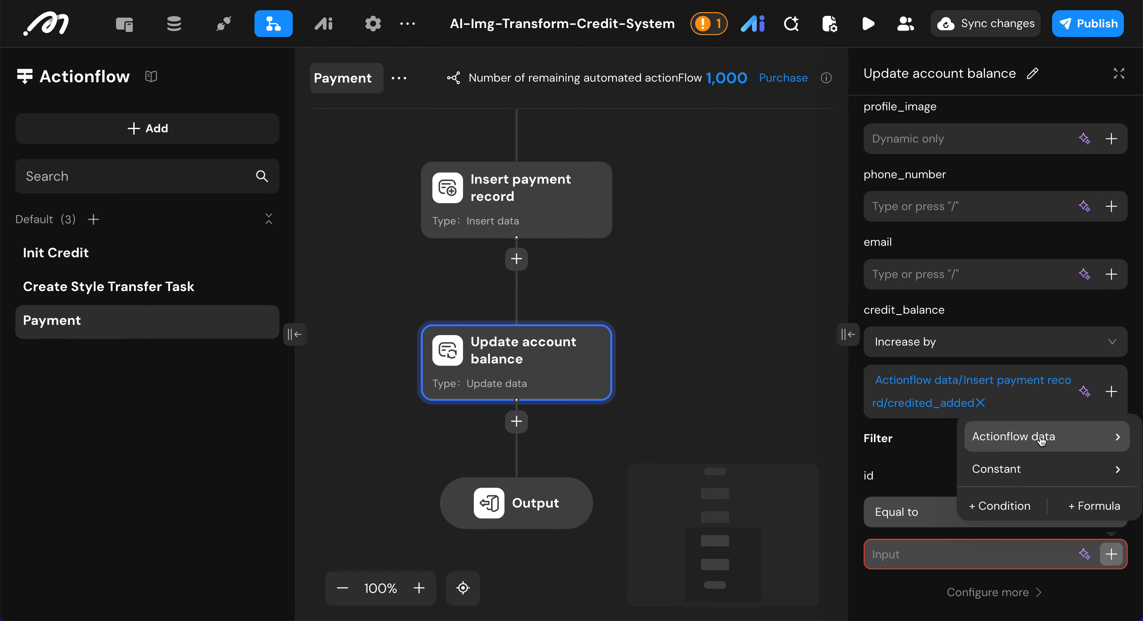
{"action": "mouse_move", "coordinate": [1039, 437]}
{"action": "mouse_move", "coordinate": [841, 476]}
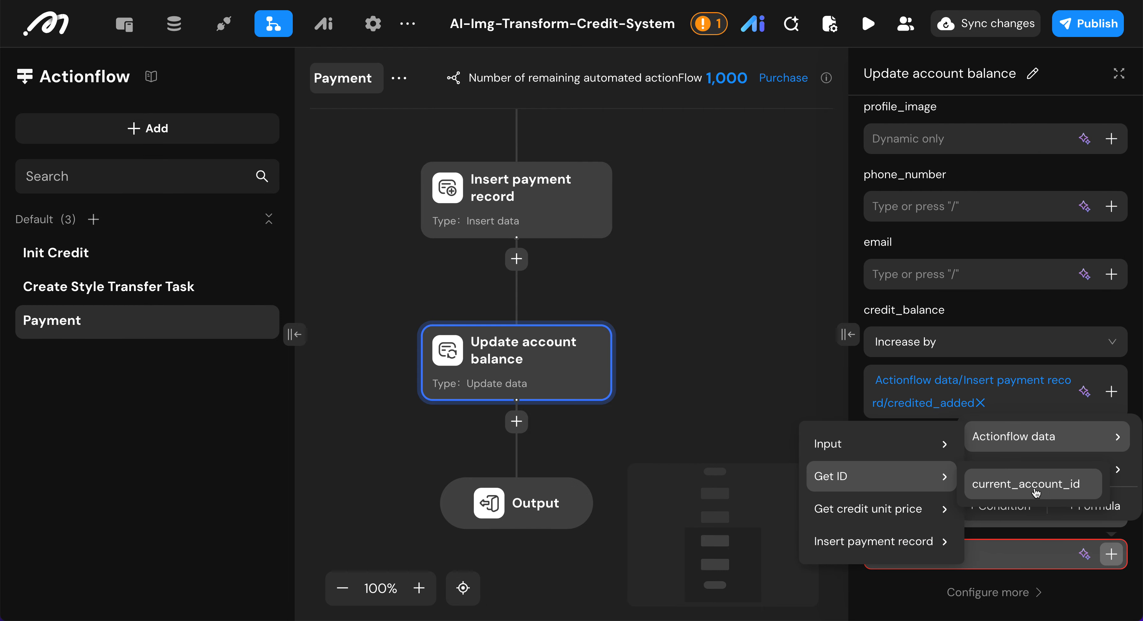
{"action": "left_click", "coordinate": [1021, 484]}
{"action": "left_click", "coordinate": [717, 337]}
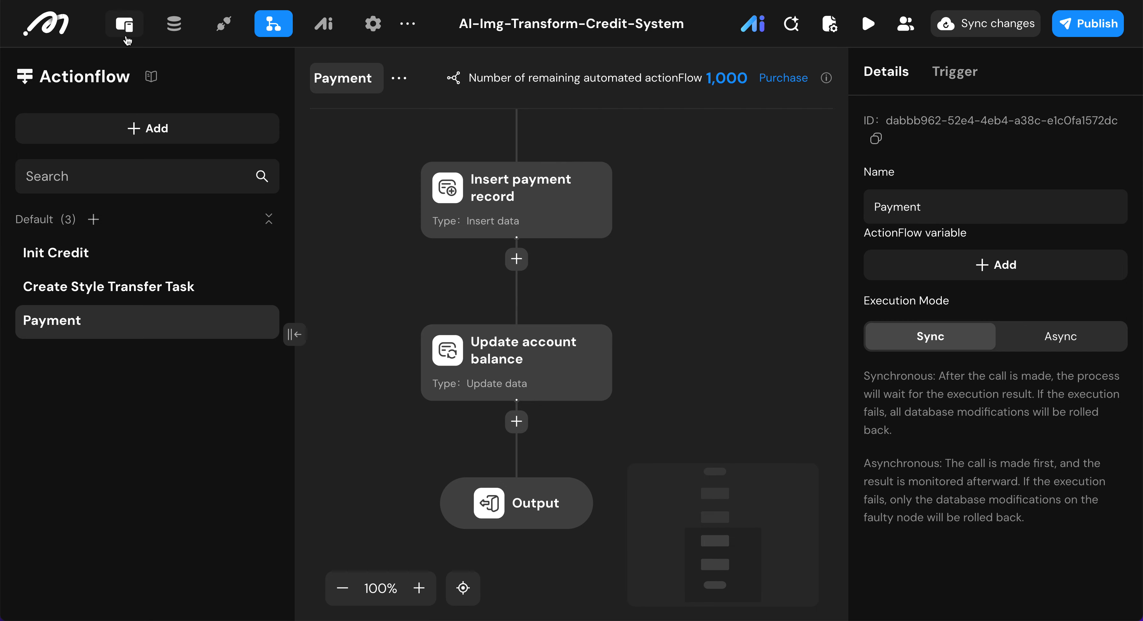
- In the UI editor, add an Actionflow action running Payment to the Valid_amount case of the Purchase Credits modal's pay button
{"action": "left_click", "coordinate": [125, 24]}
{"action": "left_click", "coordinate": [815, 415]}
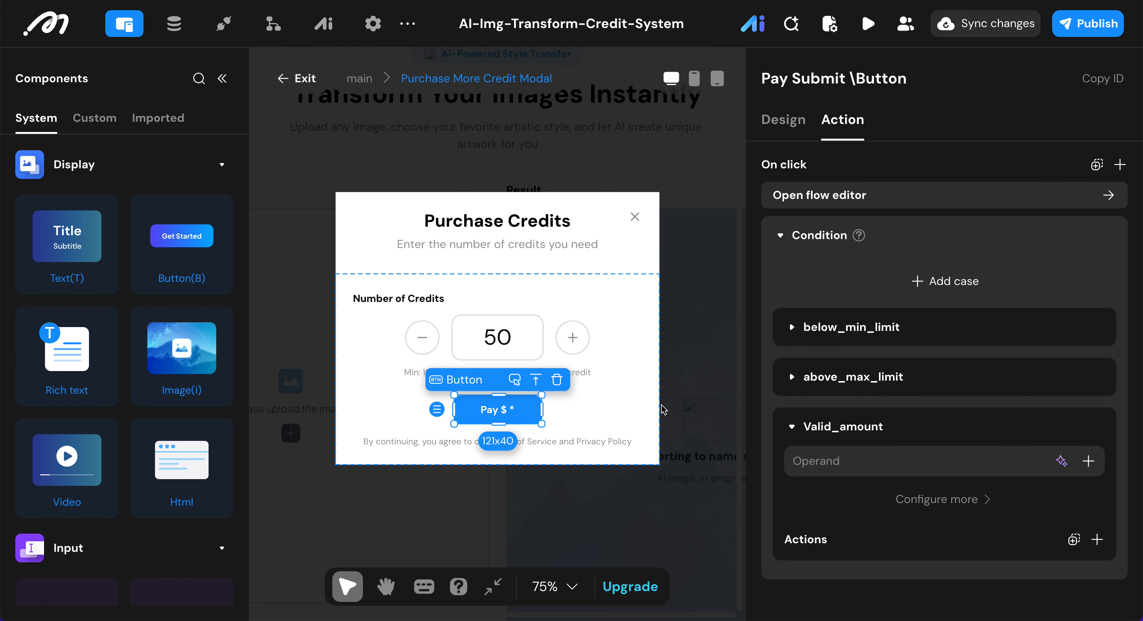
{"action": "left_click", "coordinate": [1098, 540]}
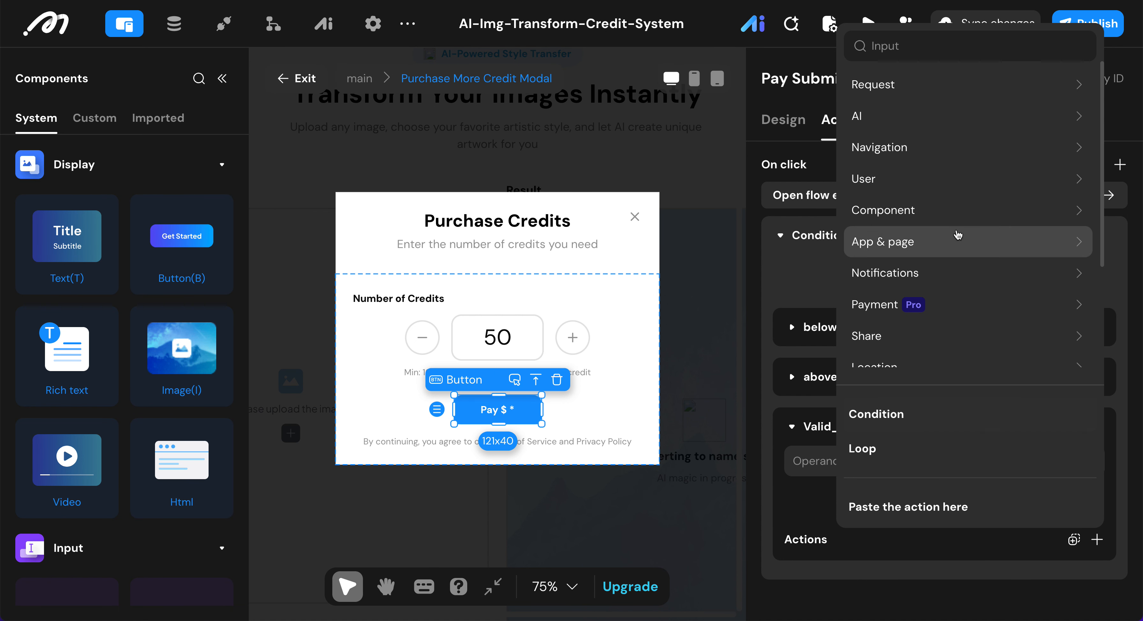
{"action": "mouse_move", "coordinate": [880, 93]}
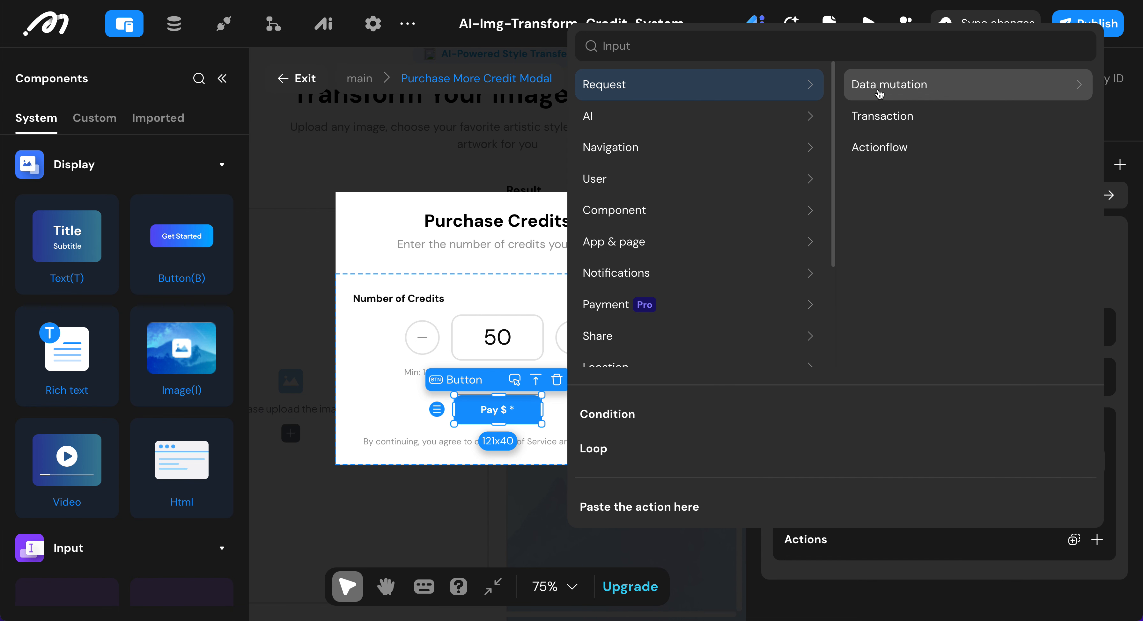
{"action": "left_click", "coordinate": [880, 147]}
{"action": "left_click", "coordinate": [848, 548]}
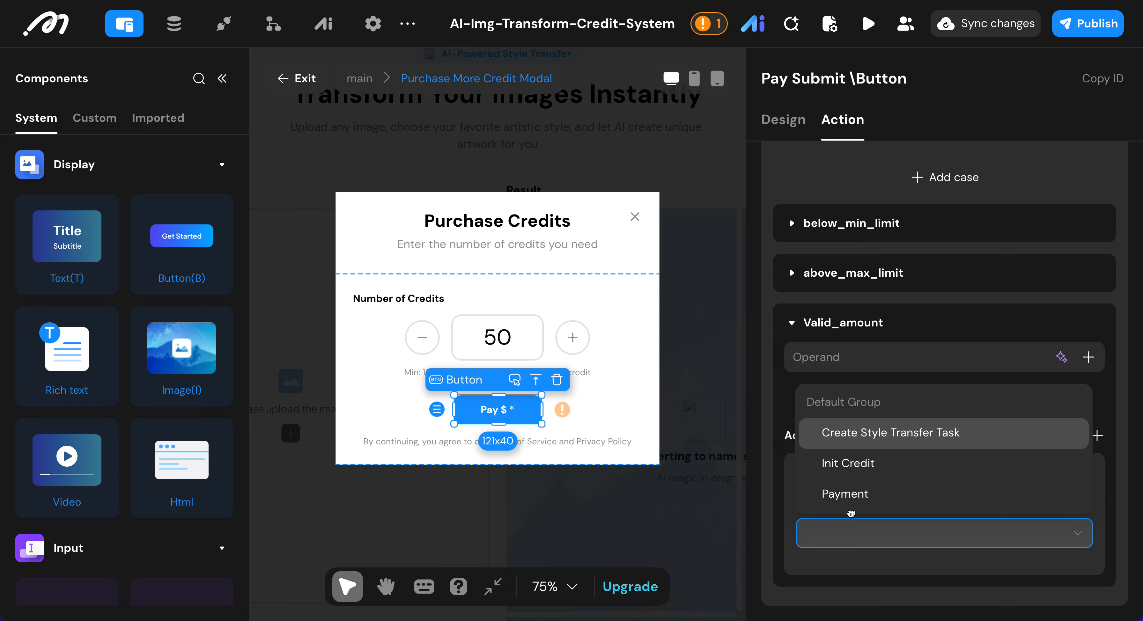
{"action": "left_click", "coordinate": [856, 494]}
- Bind the Payment action's Credit_quatity parameter to the Credit Standard Text input
{"action": "scroll", "coordinate": [855, 490], "scroll_direction": "down", "scroll_amount": 5}
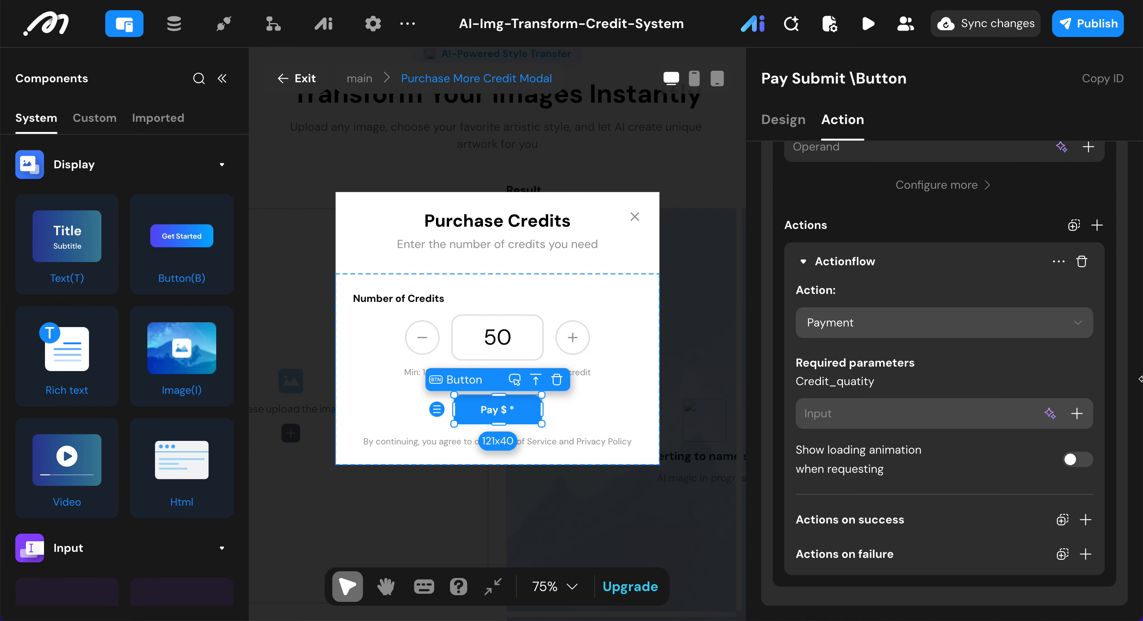
{"action": "left_click", "coordinate": [1077, 413]}
{"action": "left_click", "coordinate": [1021, 295]}
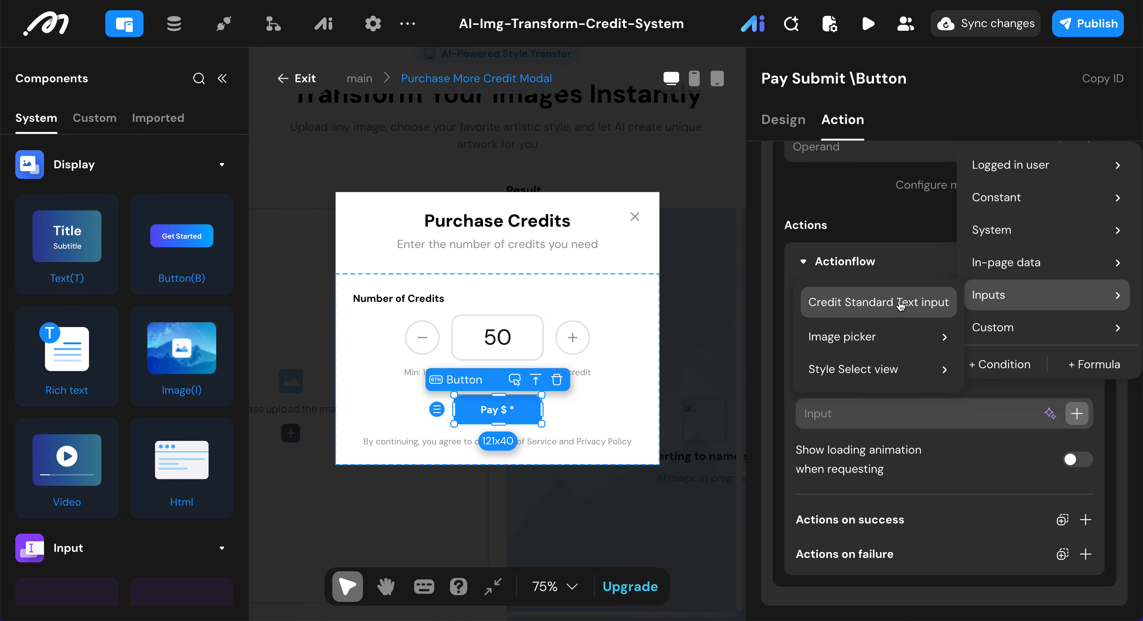
{"action": "left_click", "coordinate": [822, 305]}
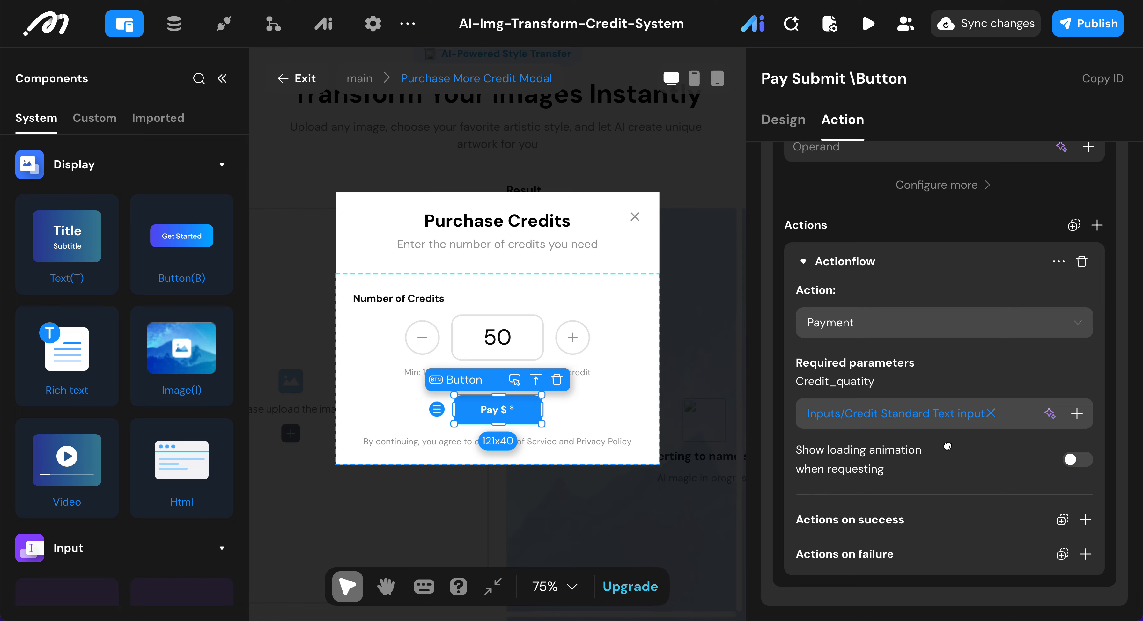
- Add a Show toast action on success of the Payment actionflow with the title "Payment Successful"
{"action": "left_click", "coordinate": [1086, 521]}
{"action": "left_click", "coordinate": [917, 25]}
{"action": "type", "text": "s"}
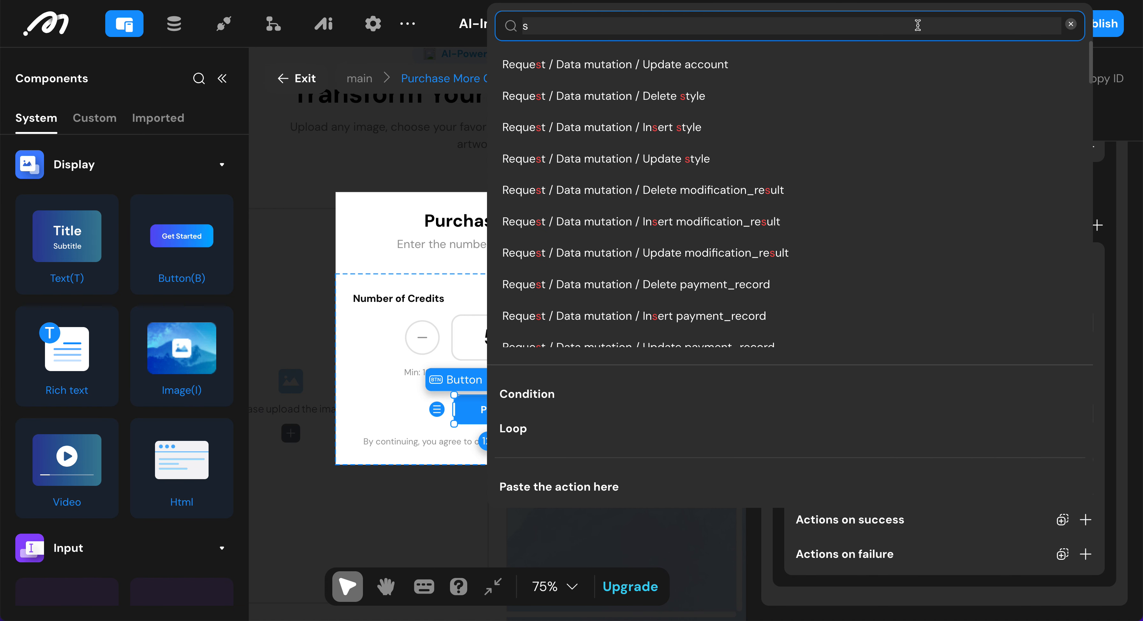
{"action": "key", "text": "BackSpace"}
{"action": "type", "text": "show"}
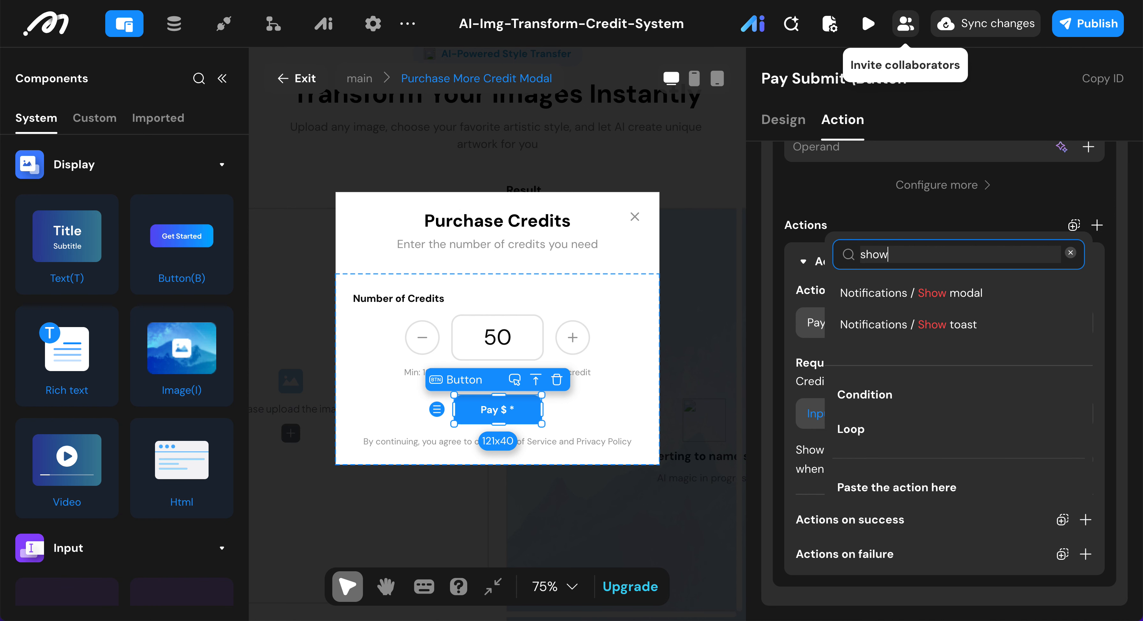
{"action": "left_click", "coordinate": [907, 326]}
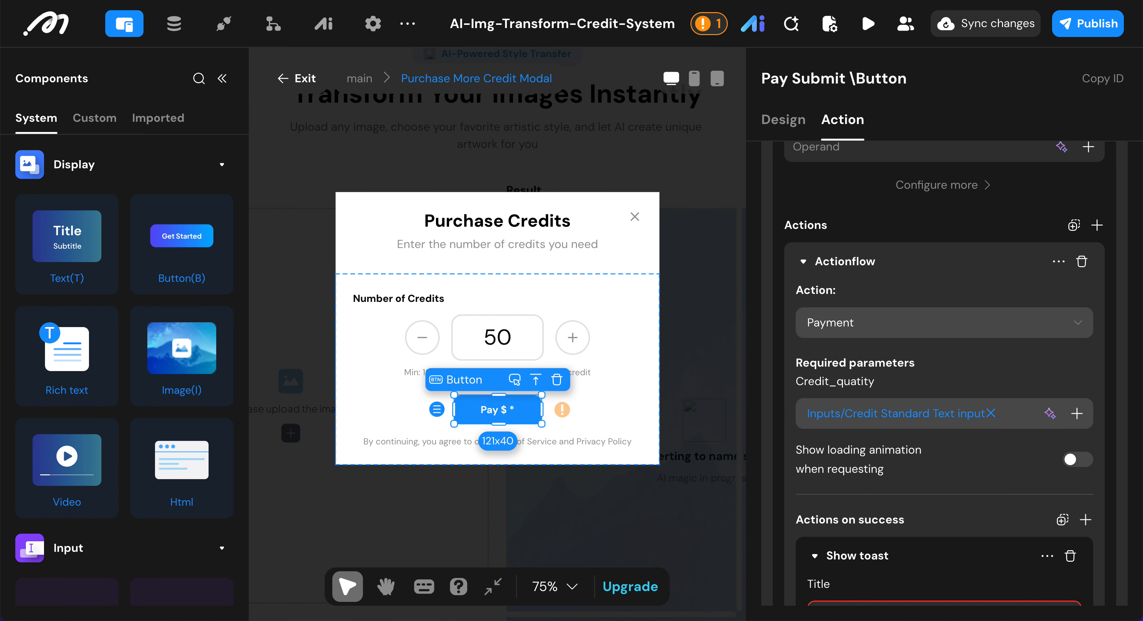
{"action": "scroll", "coordinate": [923, 381], "scroll_direction": "down", "scroll_amount": 3}
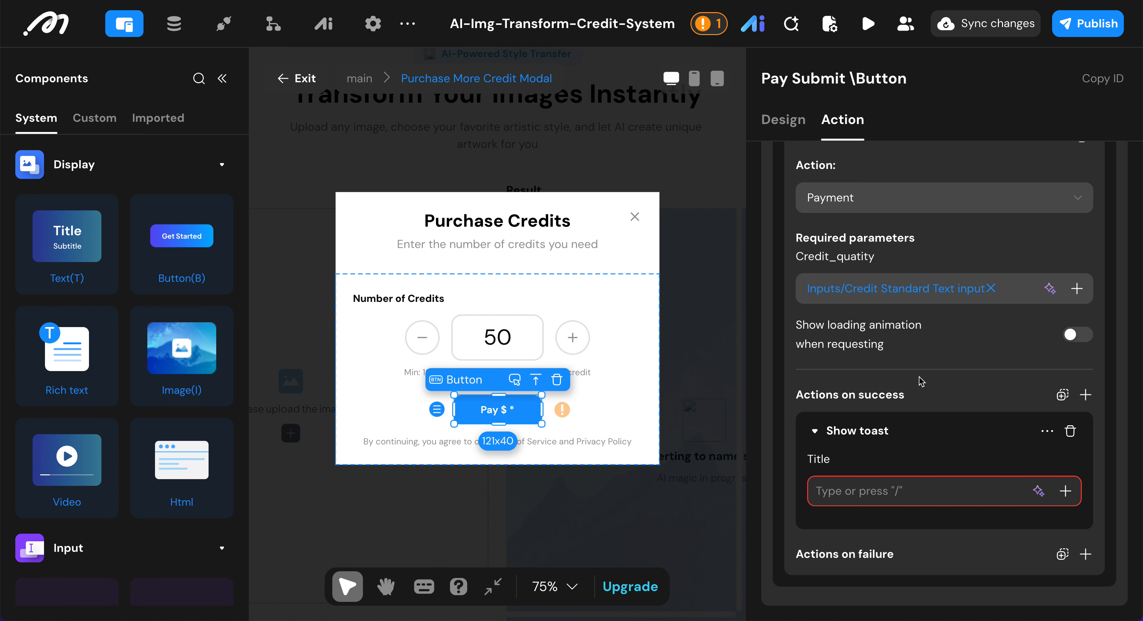
{"action": "left_click", "coordinate": [894, 491]}
{"action": "type", "text": "Payment Successful"}
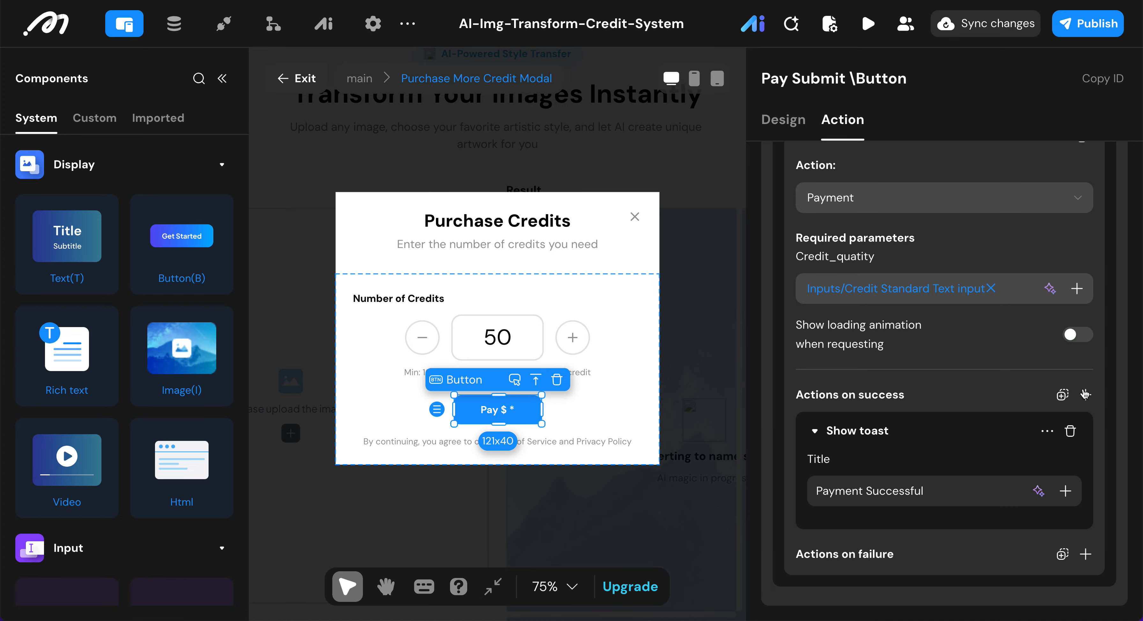
- Add a Refresh login user data action to the Payment actionflow's success actions
{"action": "left_click", "coordinate": [1085, 395]}
{"action": "left_click", "coordinate": [907, 21]}
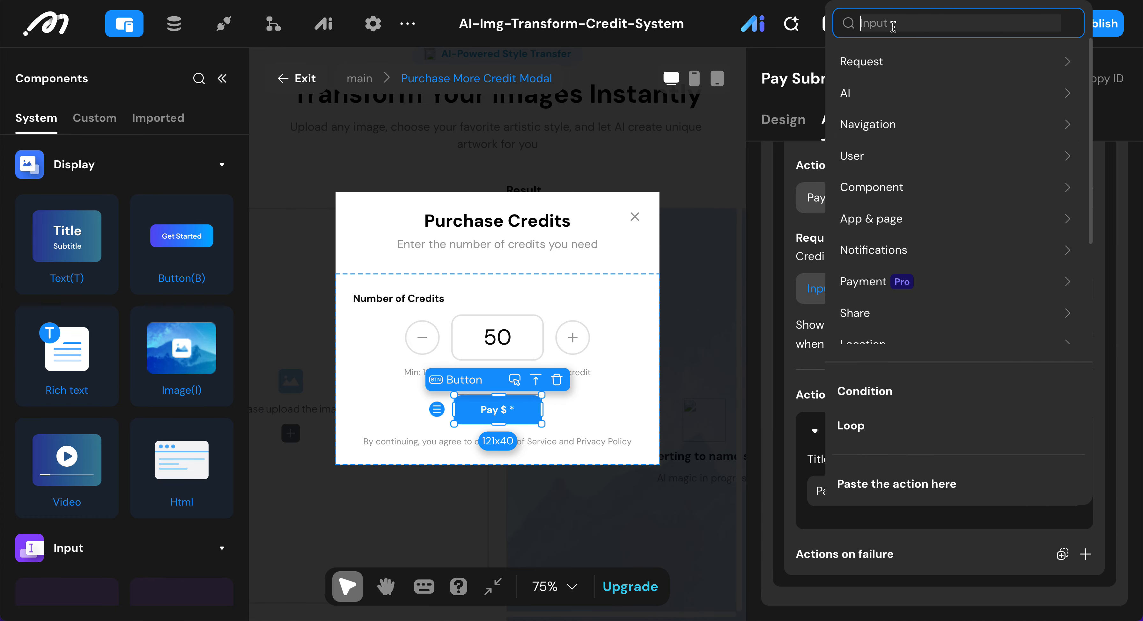
{"action": "type", "text": "ref"}
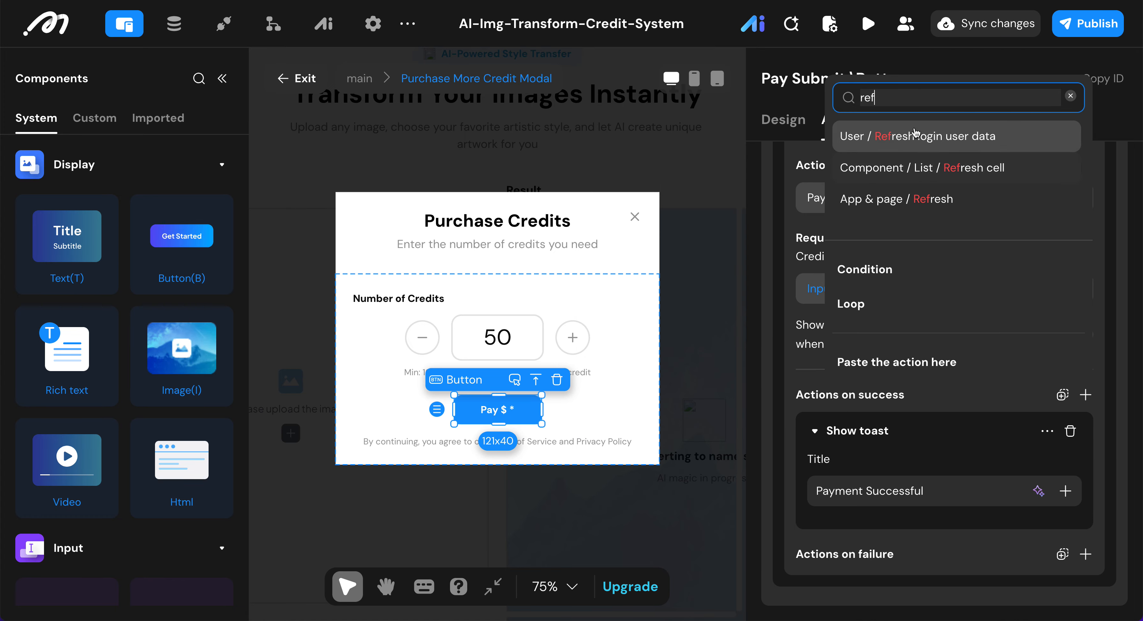
{"action": "left_click", "coordinate": [915, 134]}
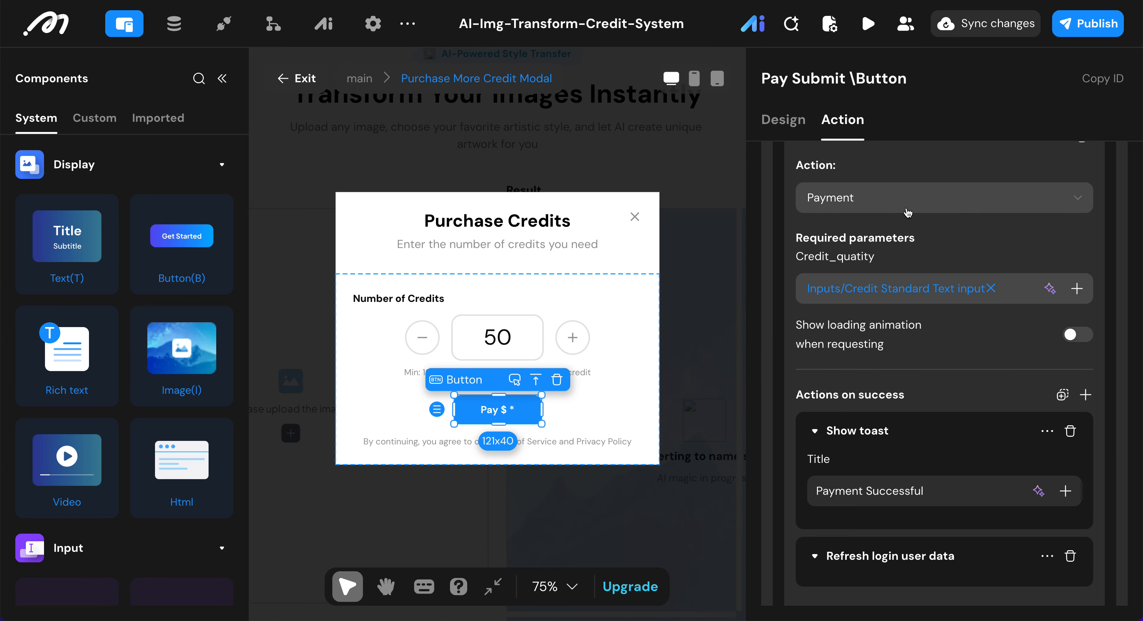
- Add a Hide modal action for the Purchase More Credit Modal to the Payment actionflow's success actions
{"action": "left_click", "coordinate": [1086, 395]}
{"action": "type", "text": "jo"}
{"action": "key", "text": "BackSpace"}
{"action": "key", "text": "BackSpace"}
{"action": "type", "text": "hi"}
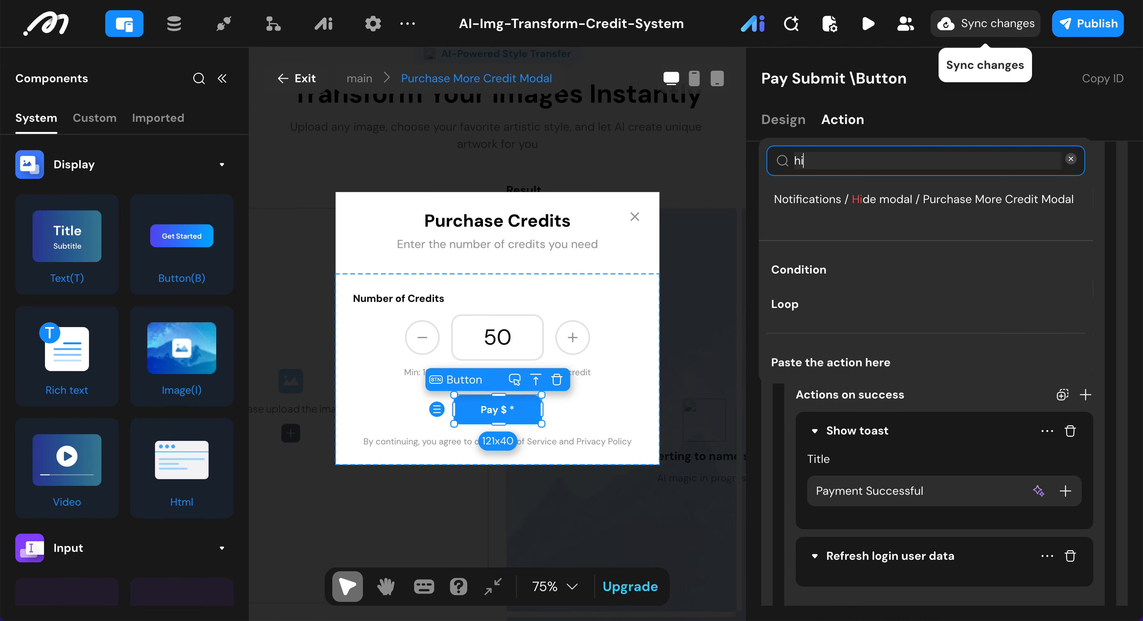
{"action": "left_click", "coordinate": [904, 205]}
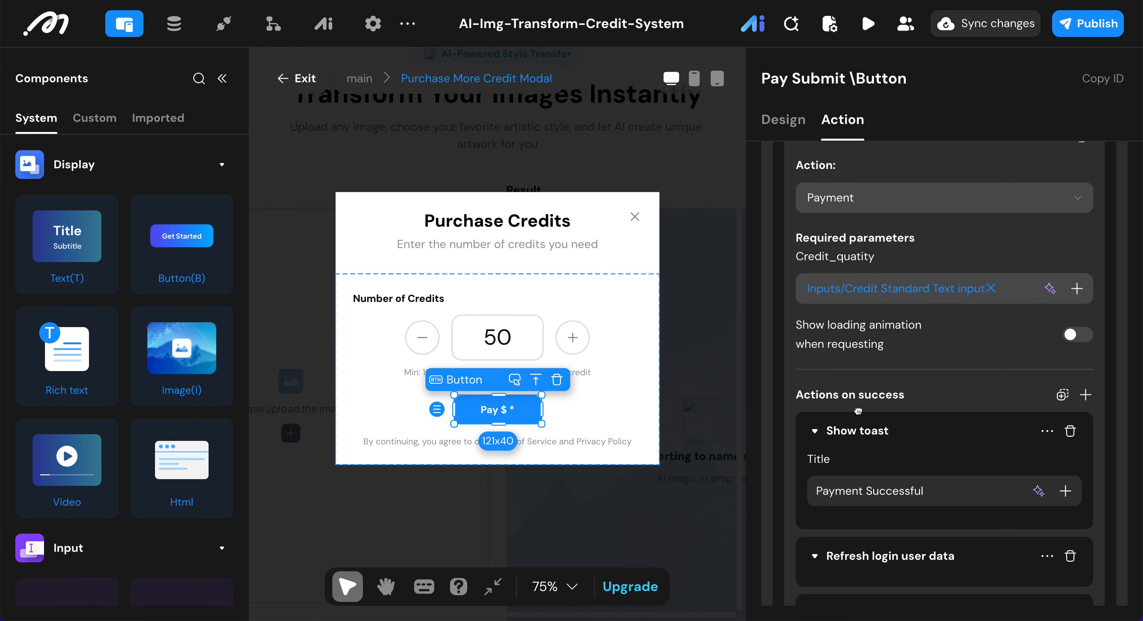
- Leave the Purchase More Credit Modal and return to the main page with its component tree showing
{"action": "scroll", "coordinate": [535, 353], "scroll_direction": "down", "scroll_amount": 5}
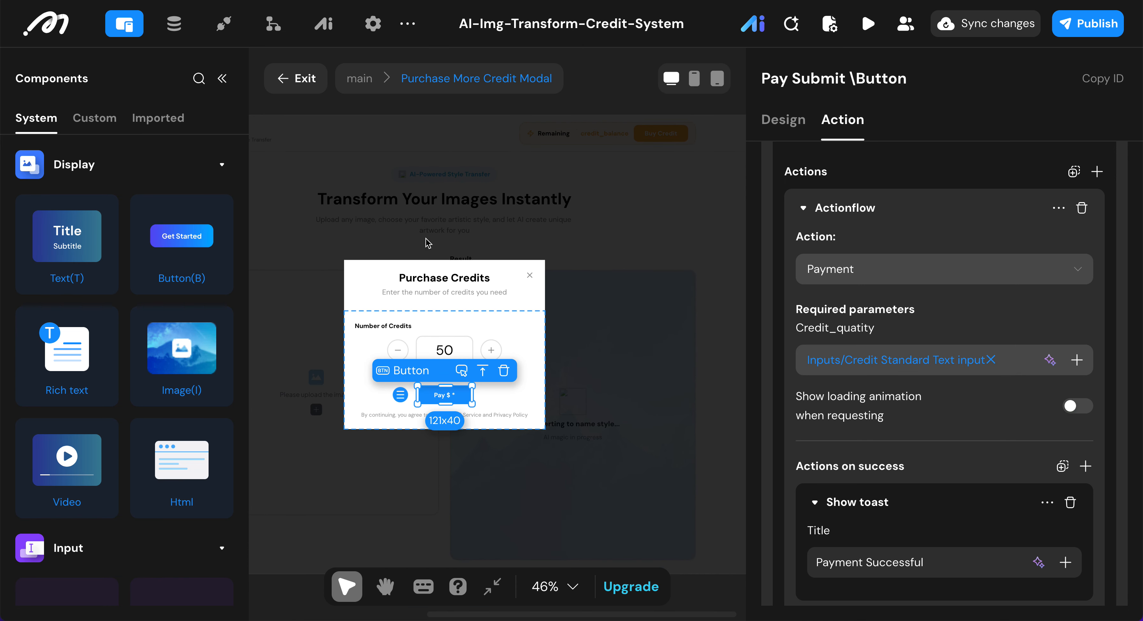
{"action": "left_click", "coordinate": [594, 247]}
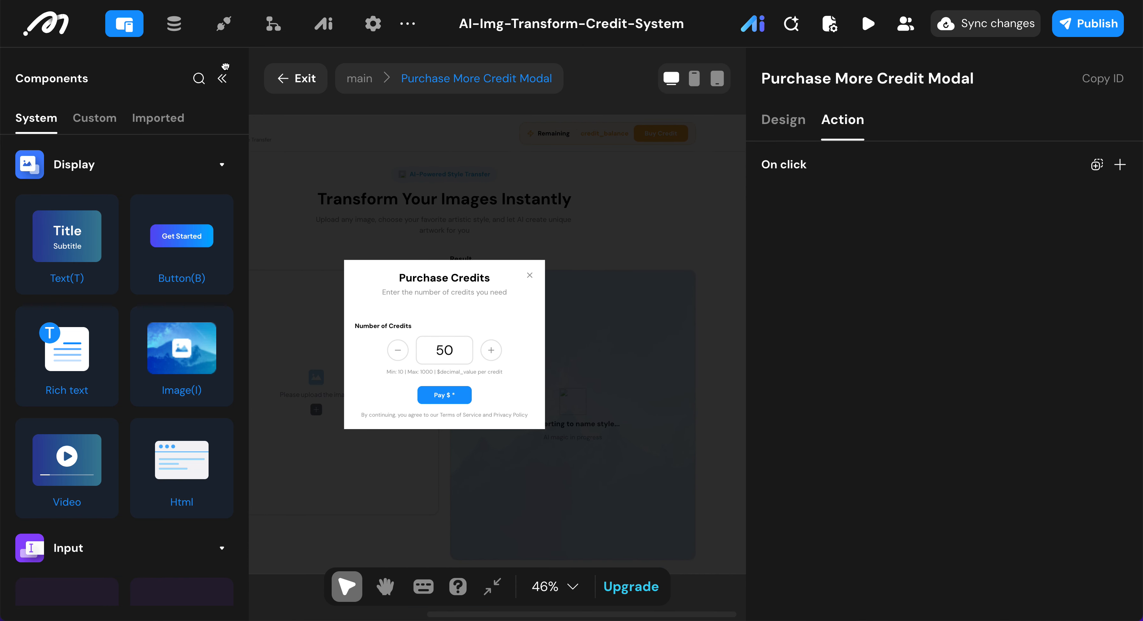
{"action": "left_click", "coordinate": [222, 81]}
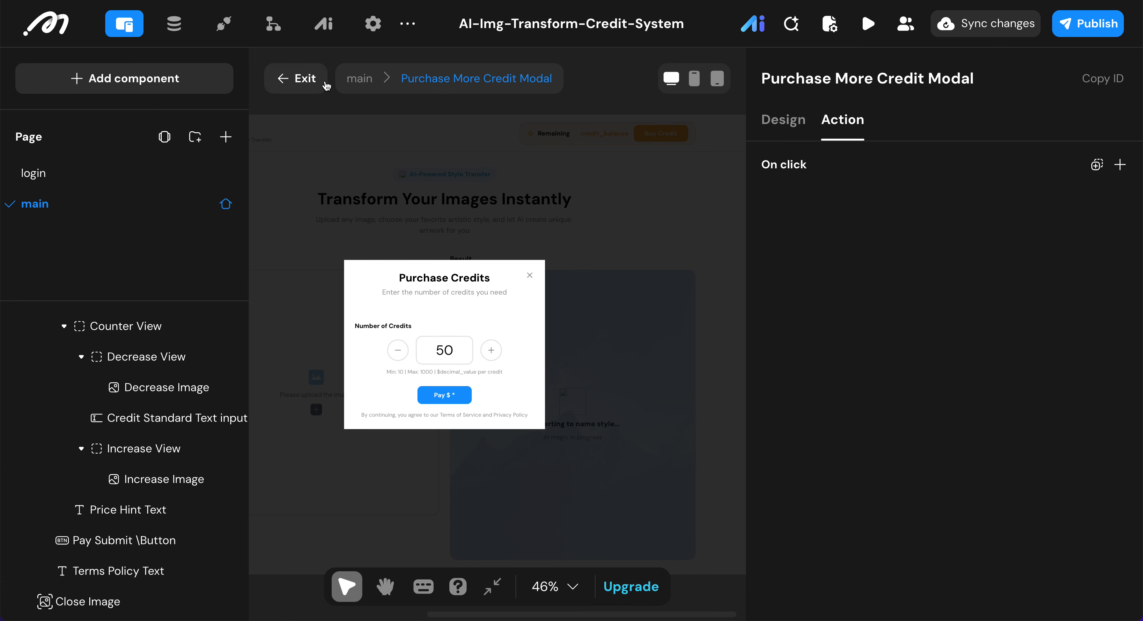
{"action": "left_click", "coordinate": [300, 81]}
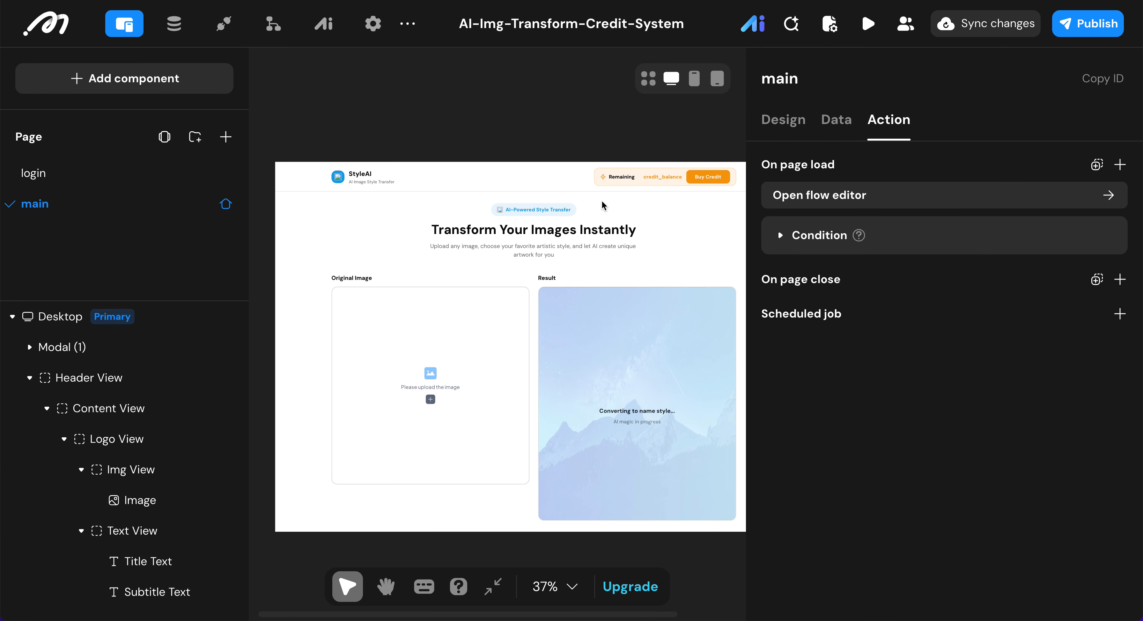
- Convert the header's Remaining View to a conditional view
{"action": "left_click", "coordinate": [624, 183]}
{"action": "scroll", "coordinate": [623, 182], "scroll_direction": "up", "scroll_amount": 5}
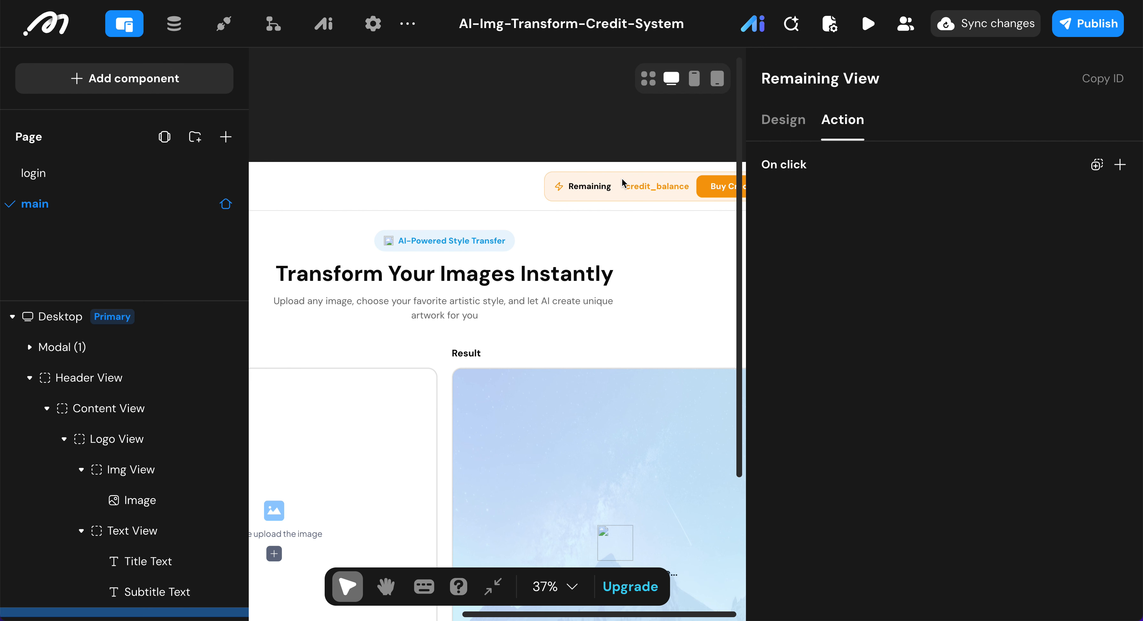
{"action": "scroll", "coordinate": [38, 450], "scroll_direction": "down", "scroll_amount": 4}
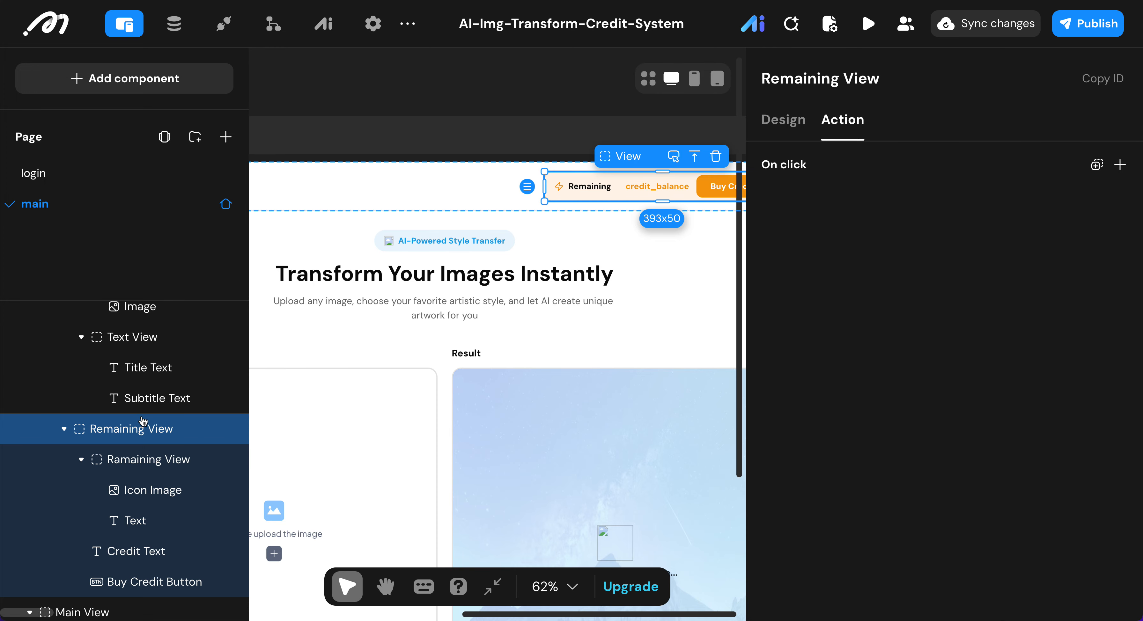
{"action": "left_click", "coordinate": [782, 121]}
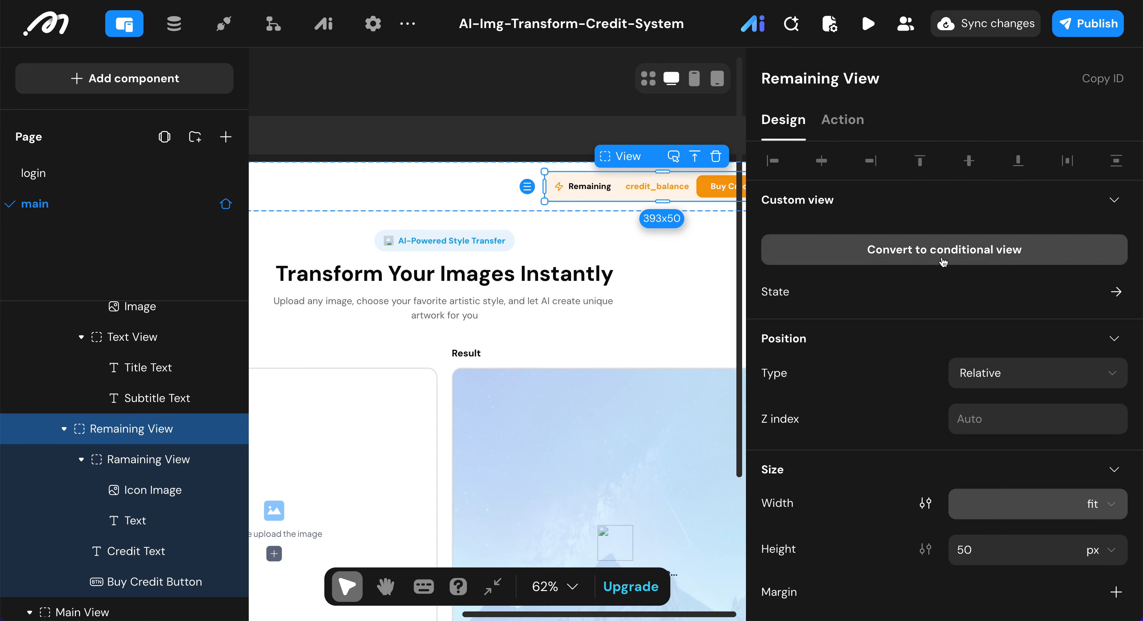
{"action": "left_click", "coordinate": [899, 261]}
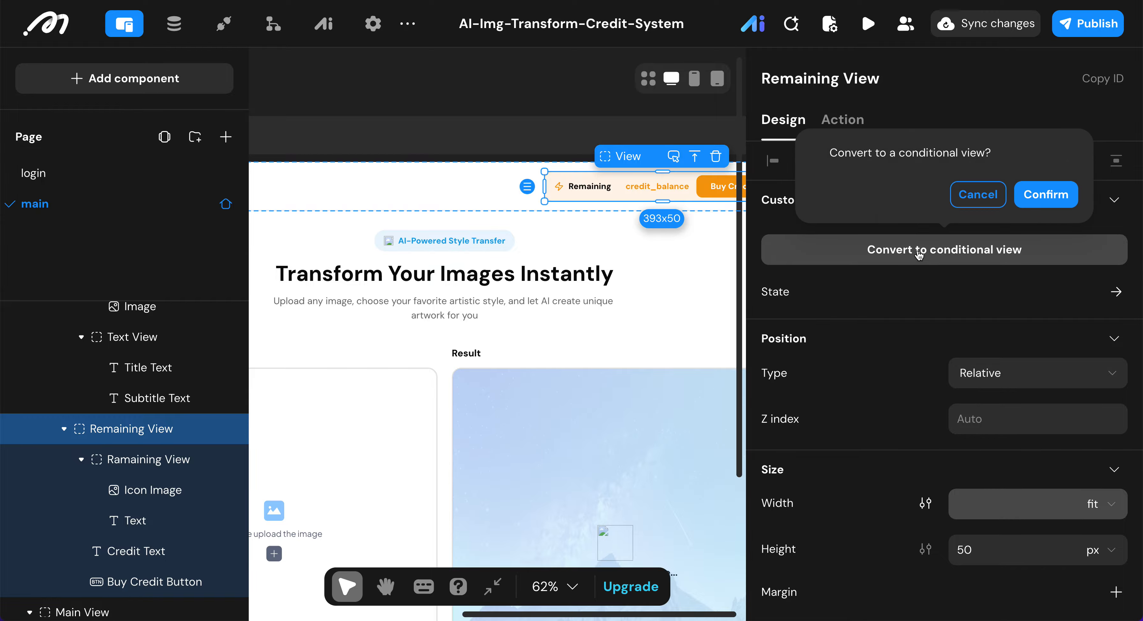
{"action": "left_click", "coordinate": [1046, 194]}
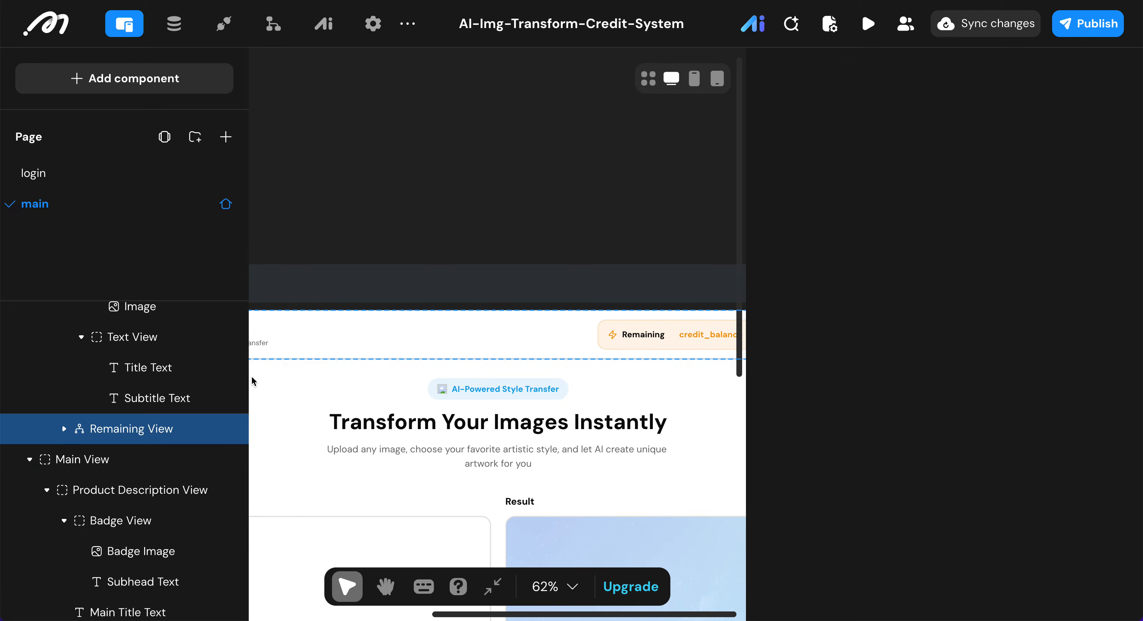
- Duplicate the Case 0 conditional view case inside the Remaining View
{"action": "left_click", "coordinate": [63, 429]}
{"action": "left_click", "coordinate": [106, 449]}
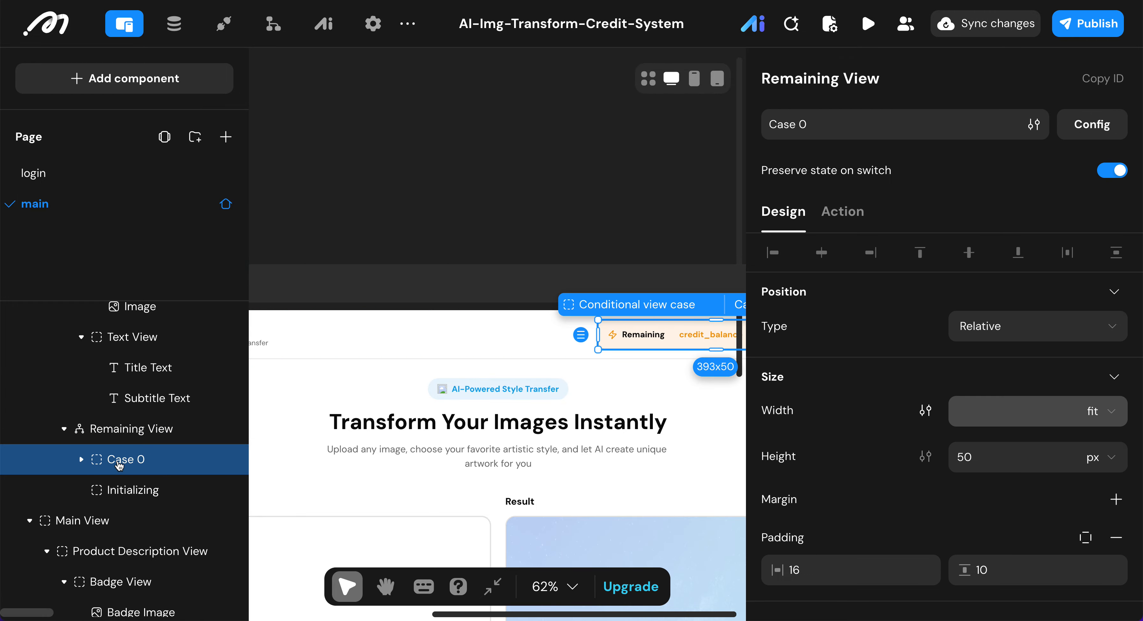
{"action": "right_click", "coordinate": [140, 465]}
{"action": "mouse_move", "coordinate": [231, 306]}
{"action": "mouse_move", "coordinate": [222, 327]}
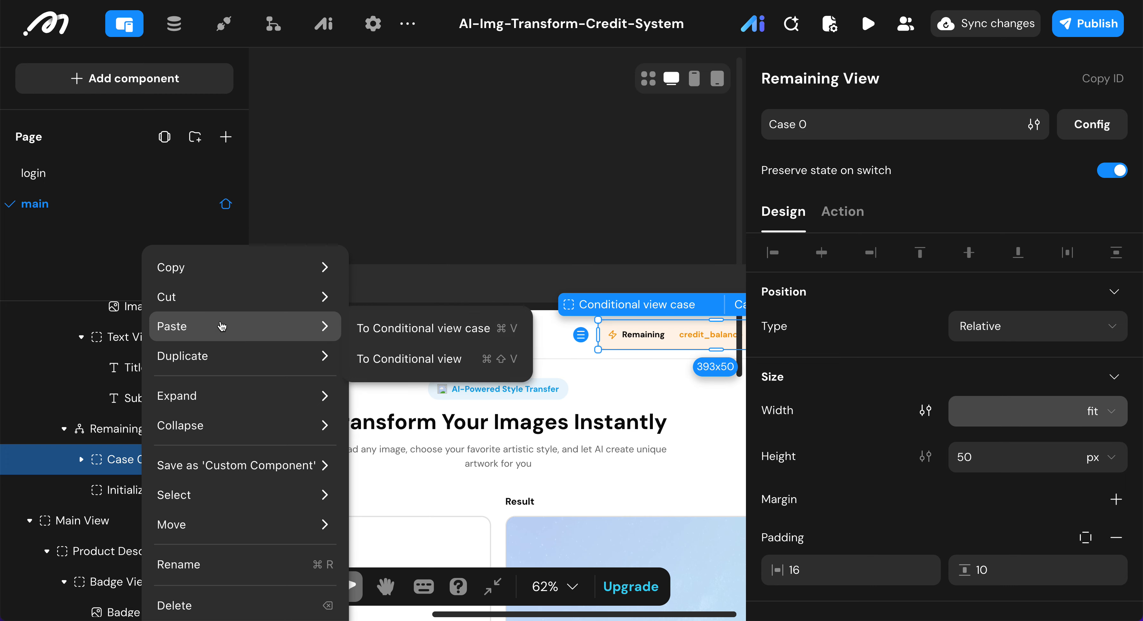
{"action": "mouse_move", "coordinate": [209, 360]}
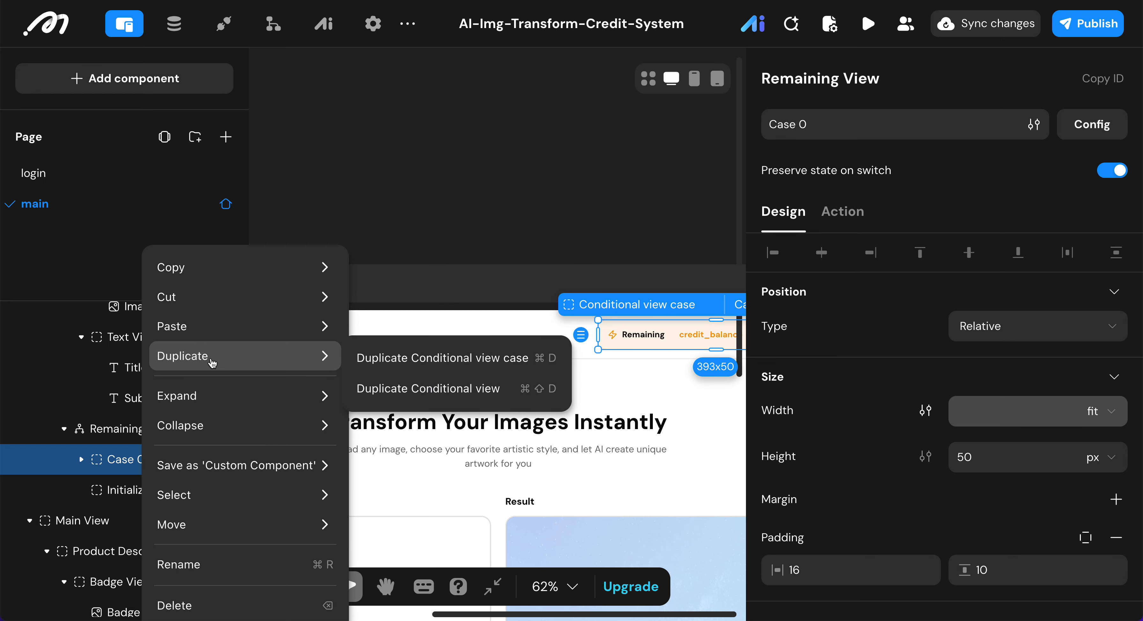
{"action": "left_click", "coordinate": [443, 358]}
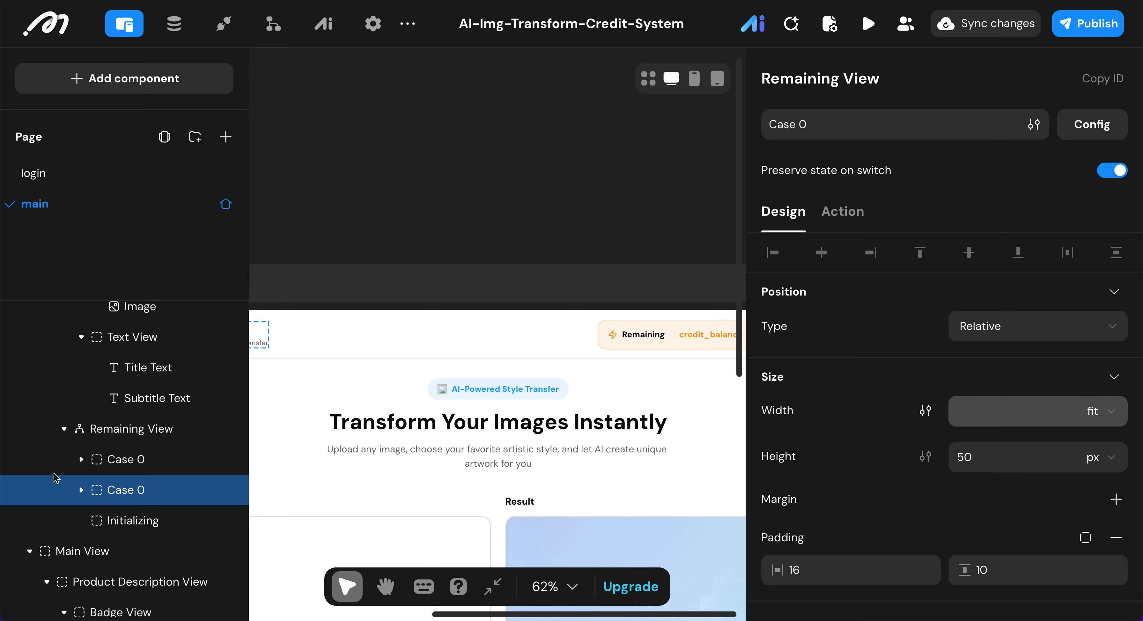
- Open the Remaining View's case configuration and rename the first case as has_credits
{"action": "left_click", "coordinate": [58, 459]}
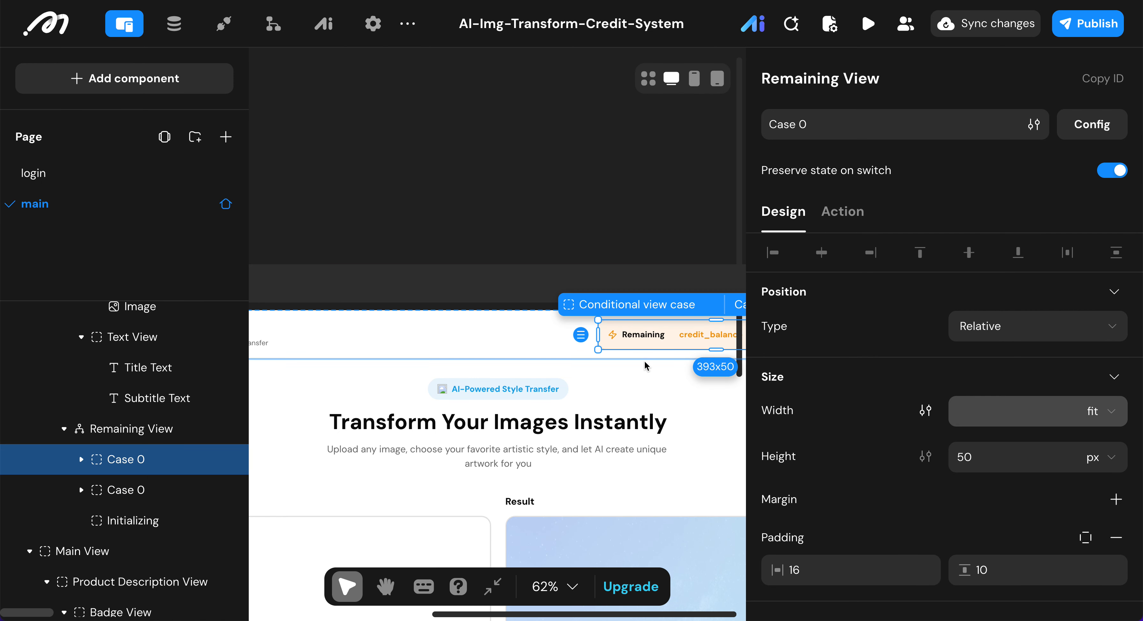
{"action": "left_click", "coordinate": [1112, 125]}
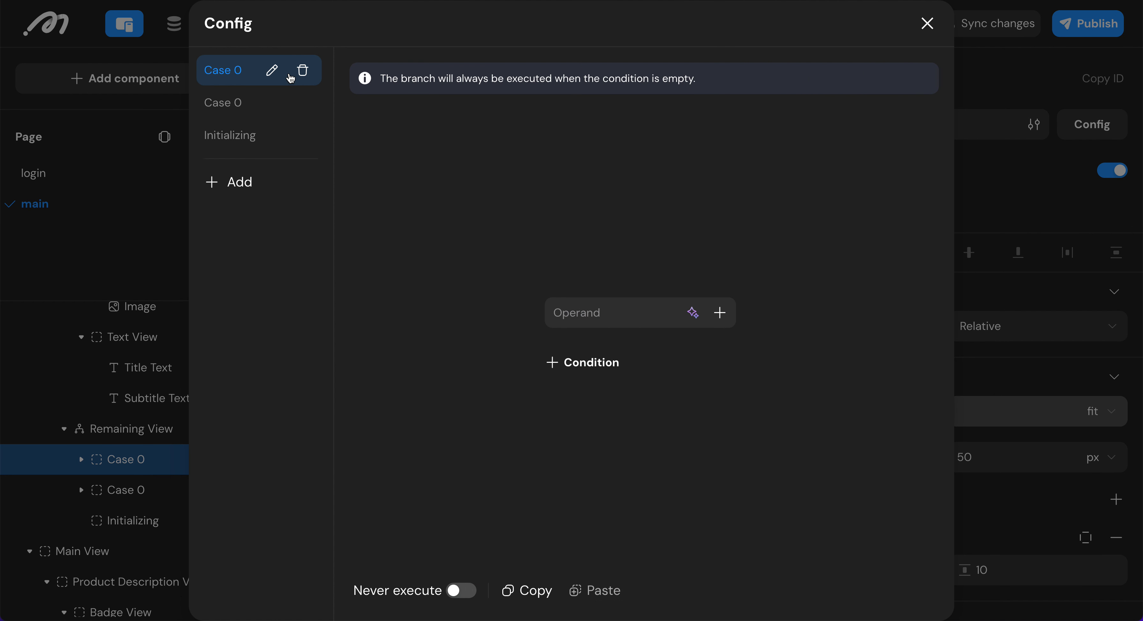
{"action": "left_click", "coordinate": [274, 70]}
{"action": "type", "text": "has_credits"}
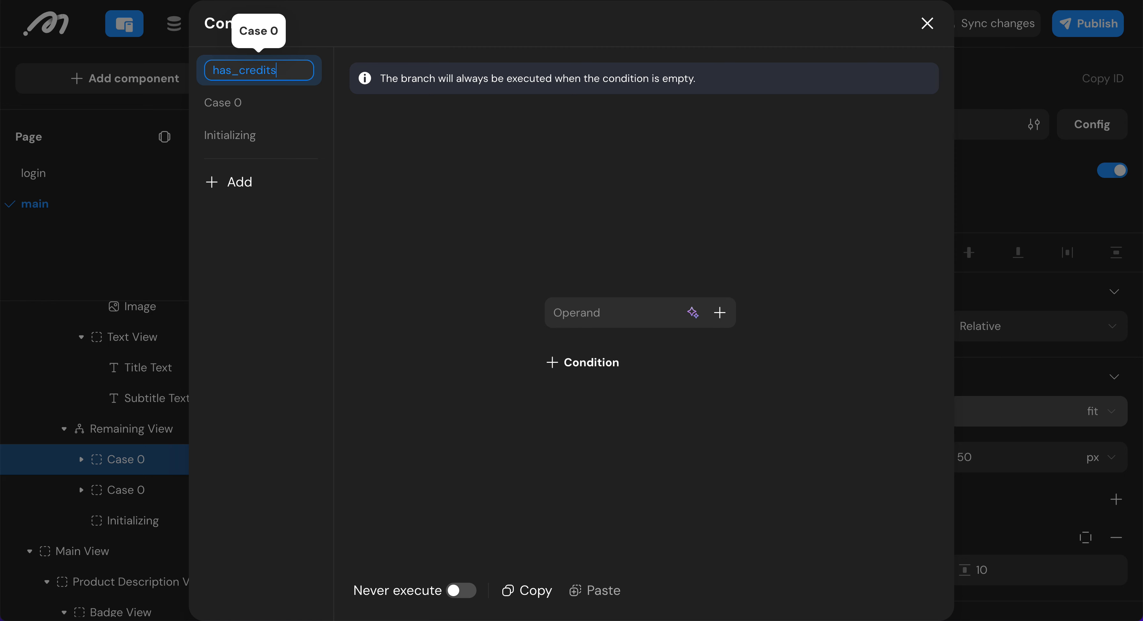
{"action": "key", "text": "Return"}
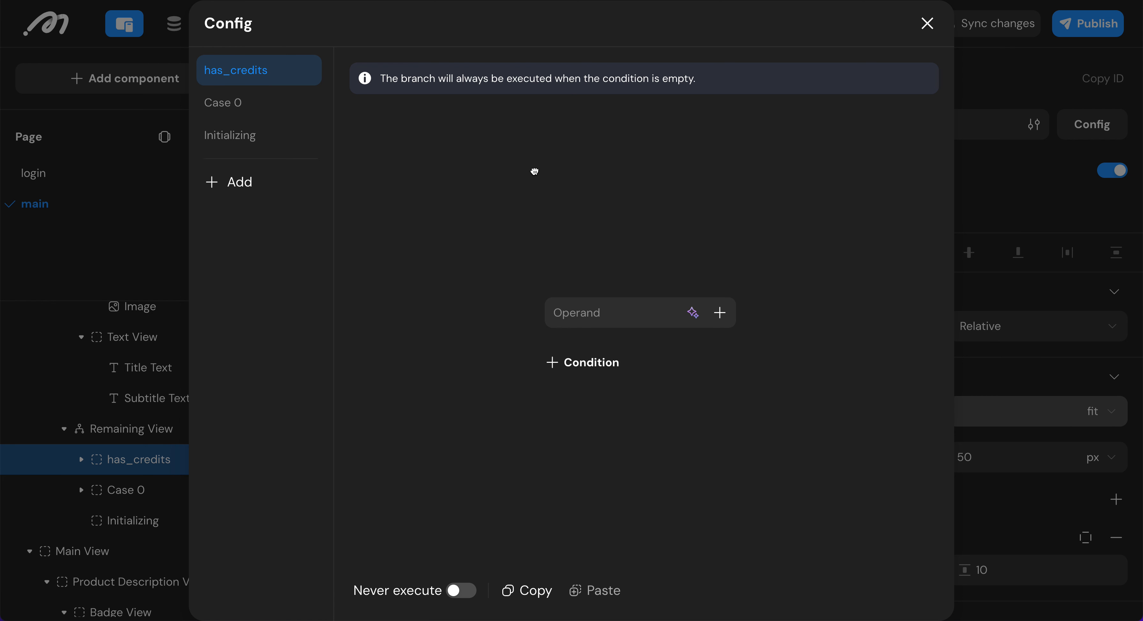
- Rename the Remaining View's second case as no_credits
{"action": "mouse_move", "coordinate": [282, 100]}
{"action": "left_click", "coordinate": [275, 102]}
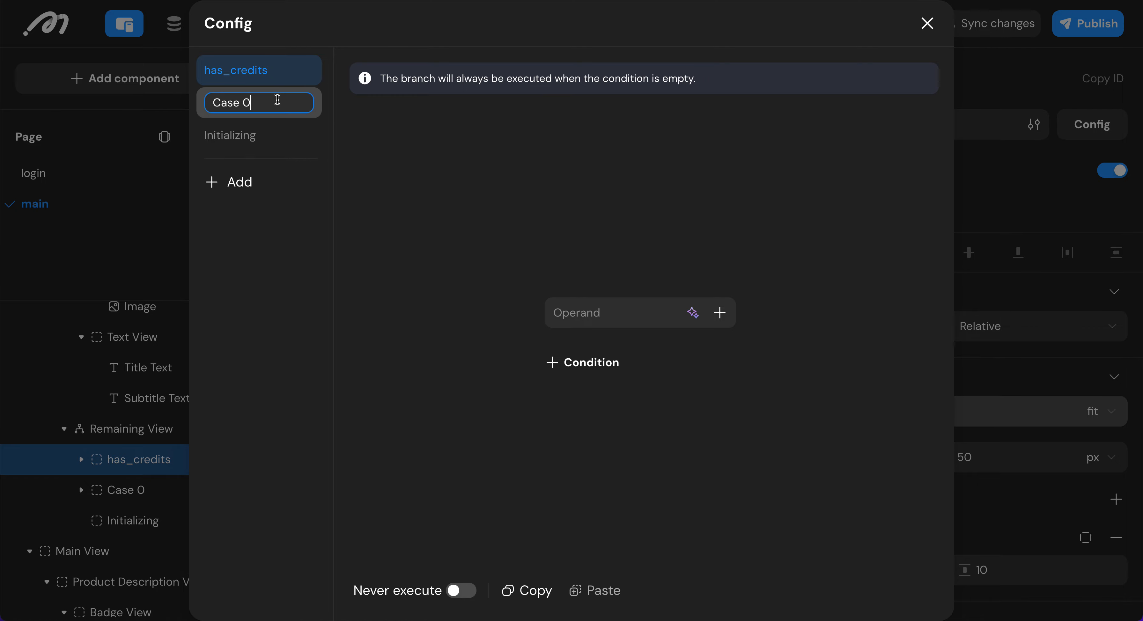
{"action": "key", "text": "ctrl+a"}
{"action": "key", "text": "BackSpace"}
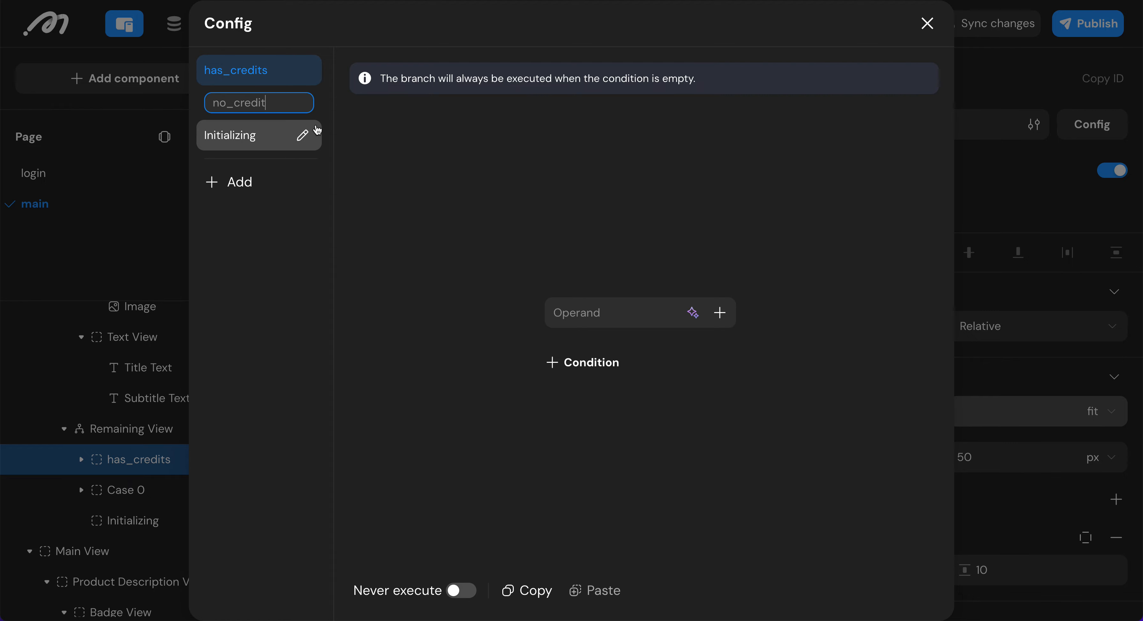
- Set the has_credits case's condition to the logged-in user's credit_balance greater than 0, leave no_credits without a condition, and close the configuration
{"action": "left_click", "coordinate": [240, 73]}
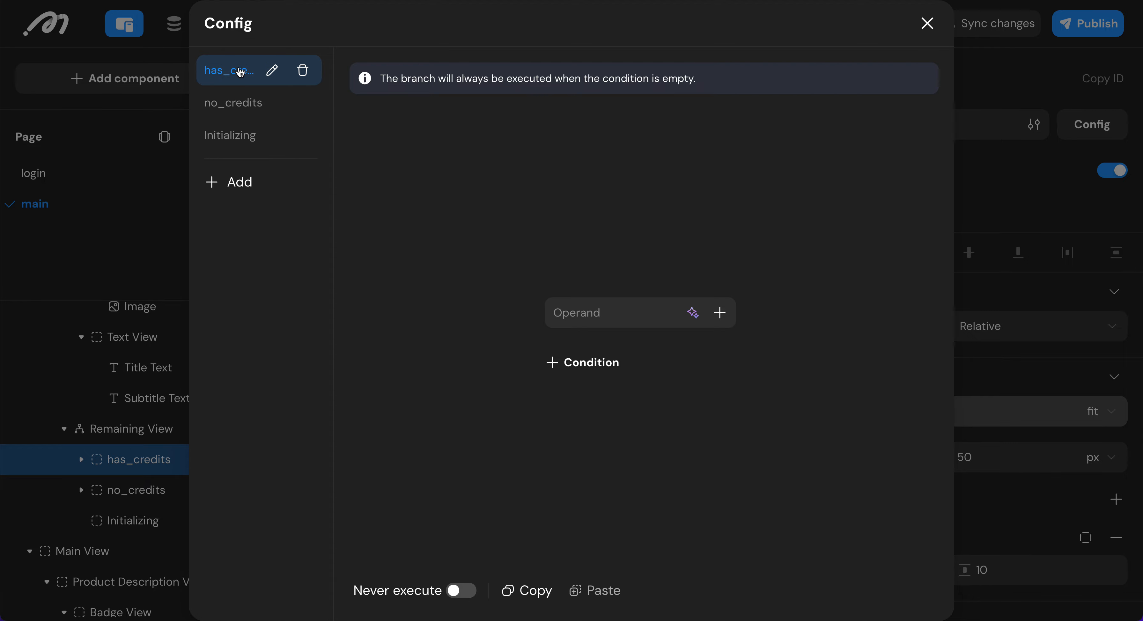
{"action": "left_click", "coordinate": [720, 314]}
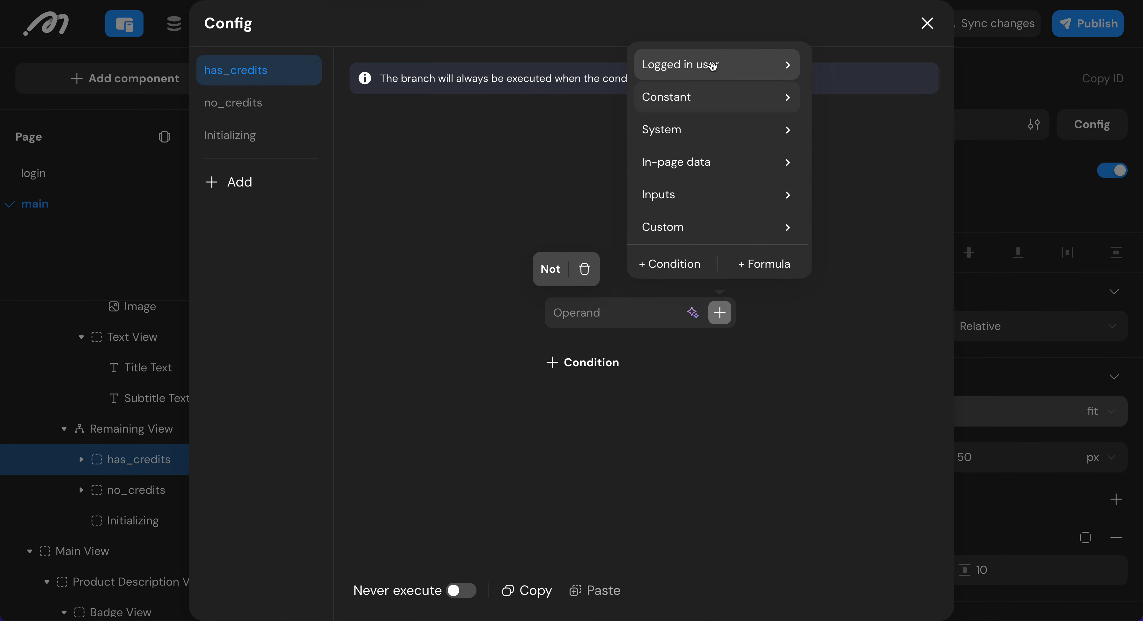
{"action": "mouse_move", "coordinate": [712, 64]}
{"action": "scroll", "coordinate": [865, 133], "scroll_direction": "down", "scroll_amount": 3}
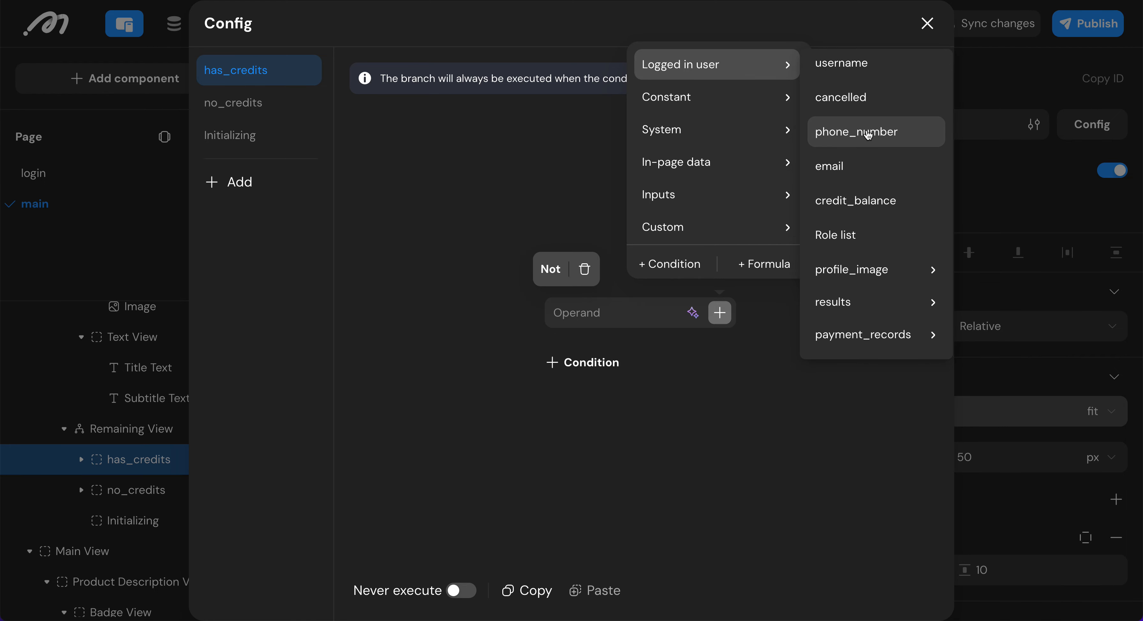
{"action": "scroll", "coordinate": [860, 249], "scroll_direction": "up", "scroll_amount": 1}
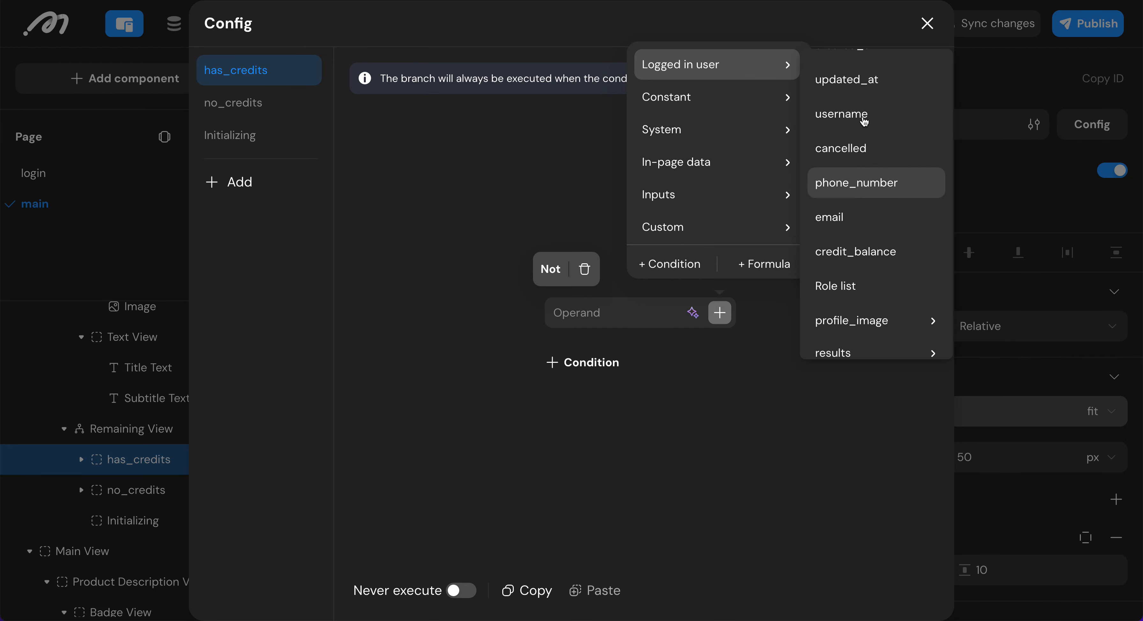
{"action": "left_click", "coordinate": [881, 251]}
{"action": "left_click", "coordinate": [633, 272]}
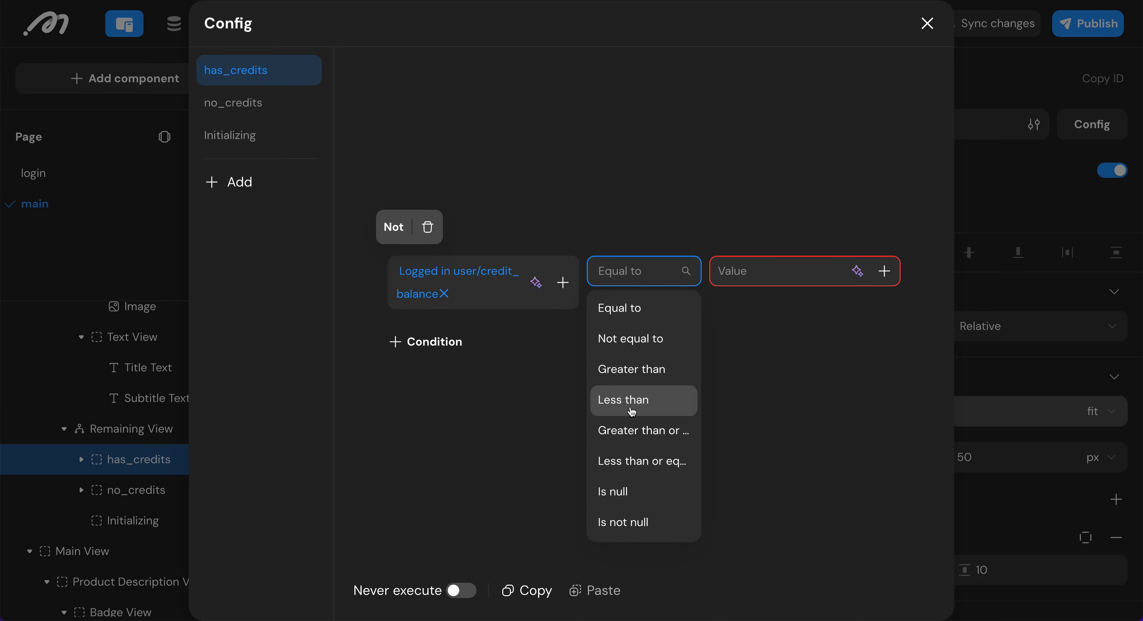
{"action": "left_click", "coordinate": [650, 370]}
{"action": "left_click", "coordinate": [760, 272]}
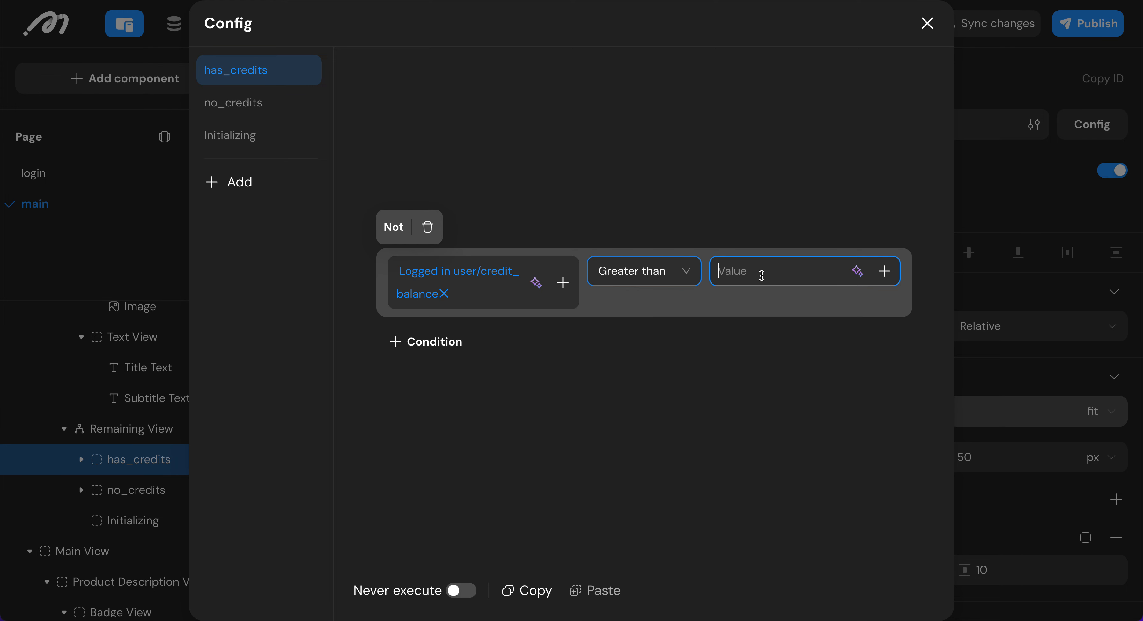
{"action": "type", "text": "0"}
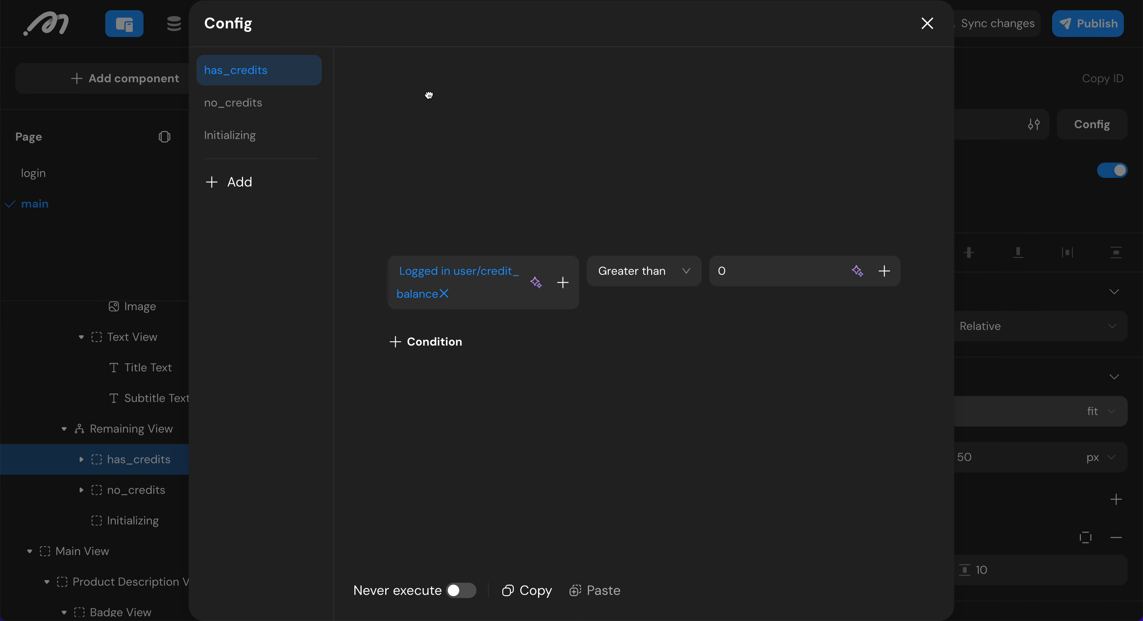
{"action": "left_click", "coordinate": [227, 107]}
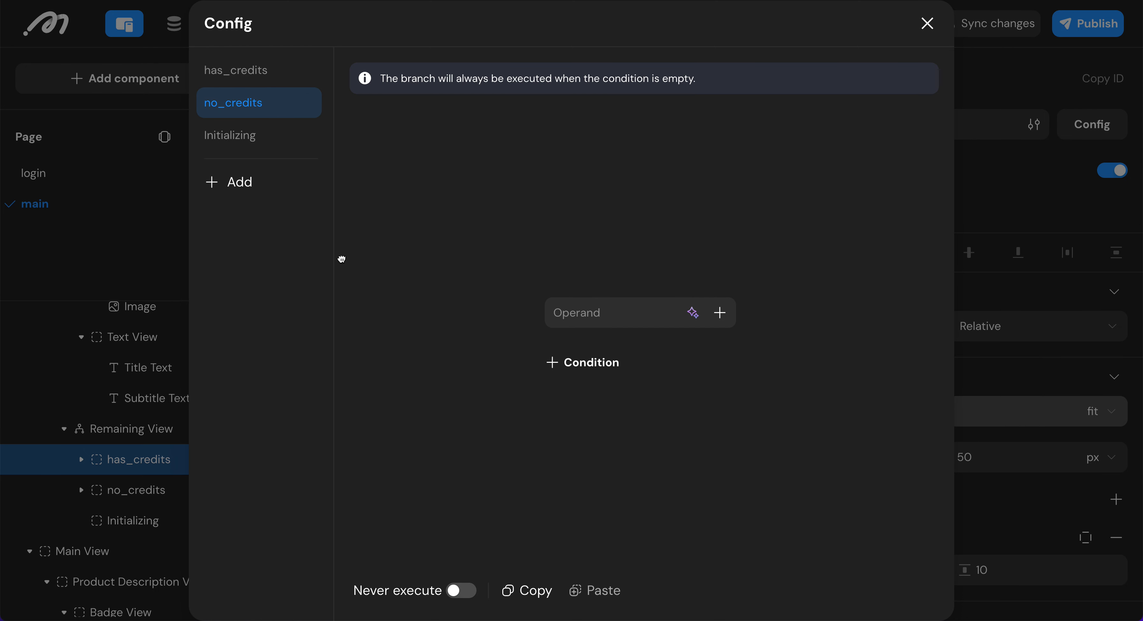
{"action": "left_click", "coordinate": [927, 23]}
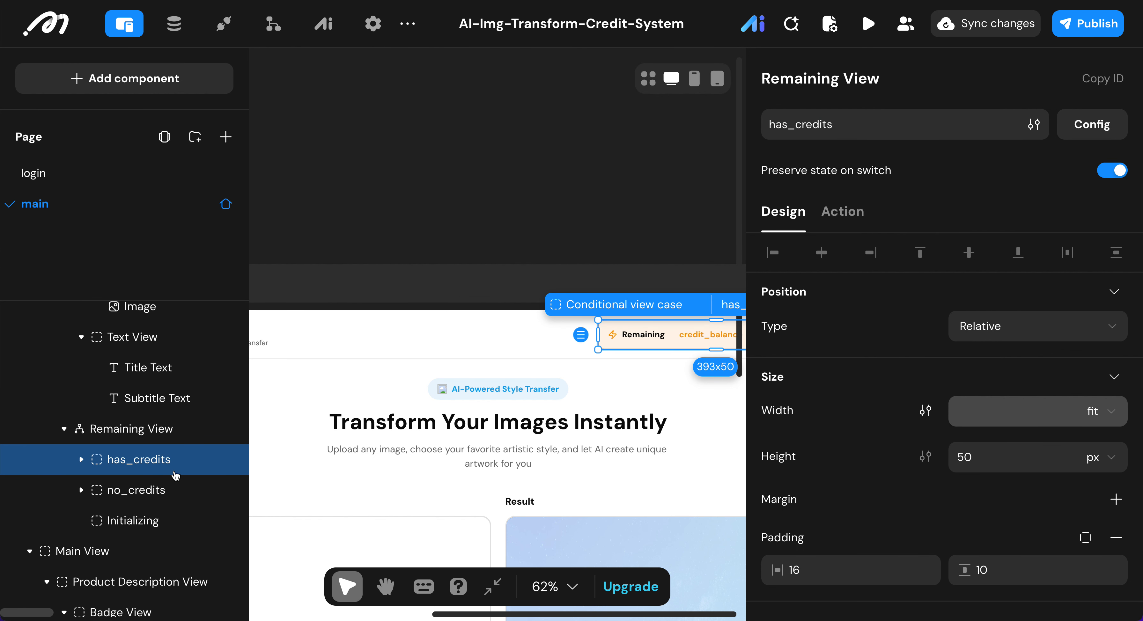
- Replace the Credit Text's credit_balance binding in the no_credits case with the plain text 0
{"action": "left_click", "coordinate": [153, 490]}
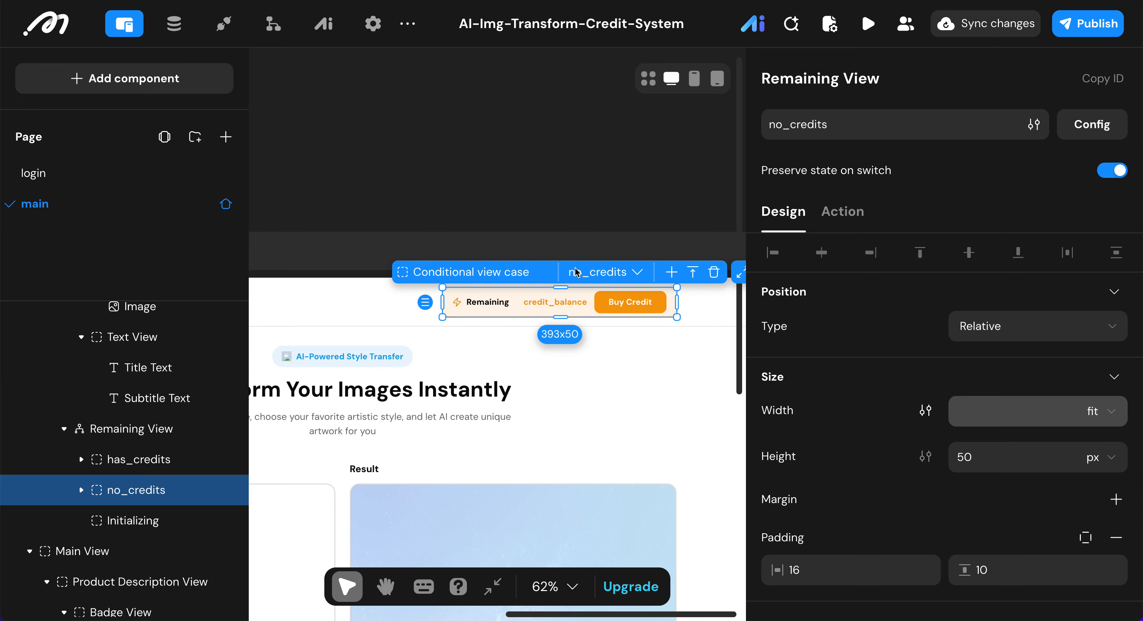
{"action": "left_click", "coordinate": [553, 306]}
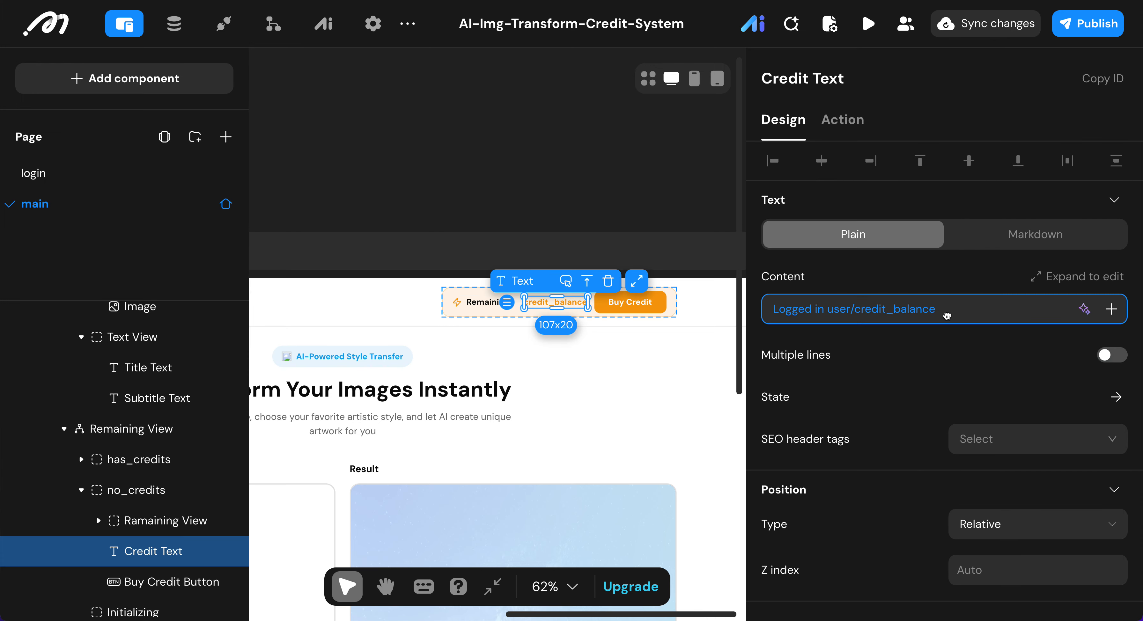
{"action": "key", "text": "BackSpace"}
{"action": "type", "text": ")"}
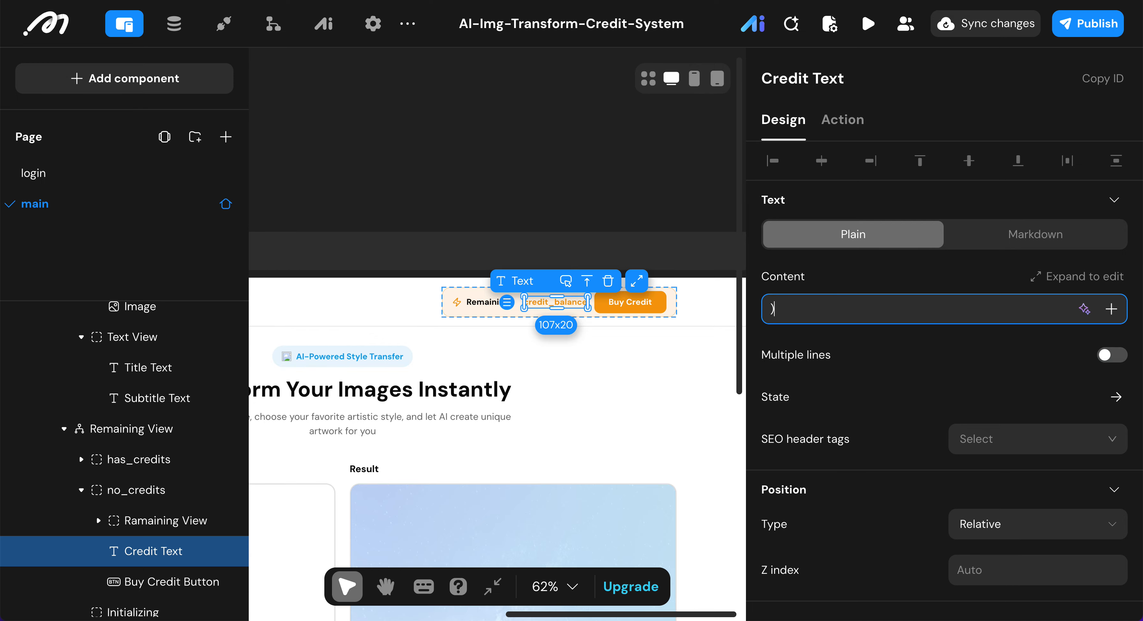
{"action": "key", "text": "BackSpace"}
{"action": "type", "text": "0"}
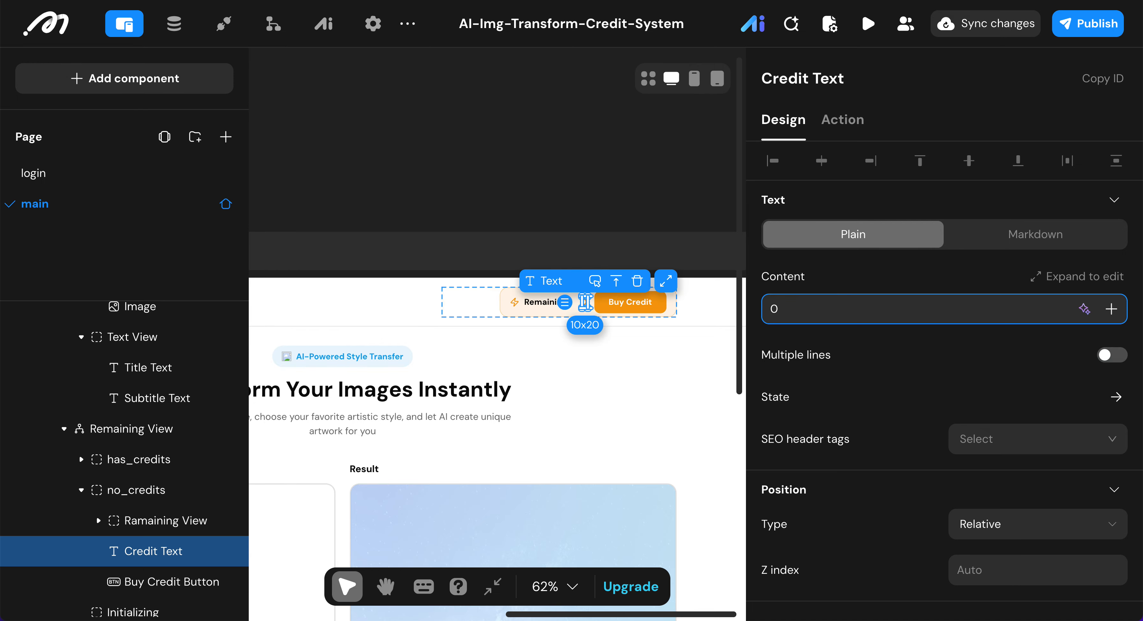
- Set the no_credits case's background color to EF4444 at 10% opacity
{"action": "left_click", "coordinate": [514, 301]}
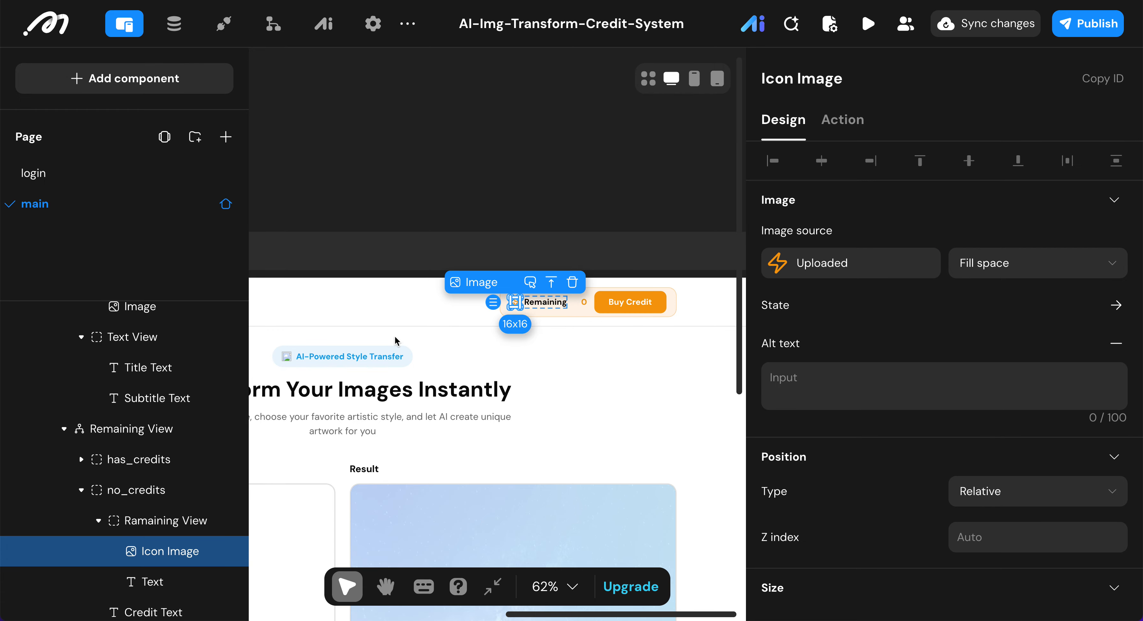
{"action": "scroll", "coordinate": [133, 443], "scroll_direction": "down", "scroll_amount": 3}
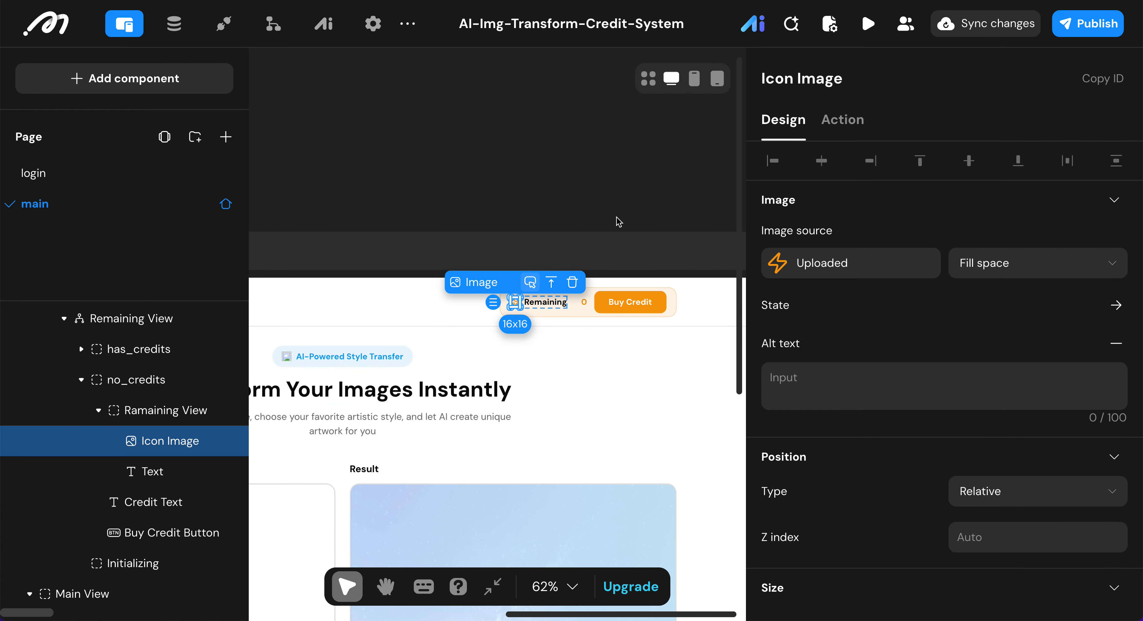
{"action": "left_click", "coordinate": [141, 381]}
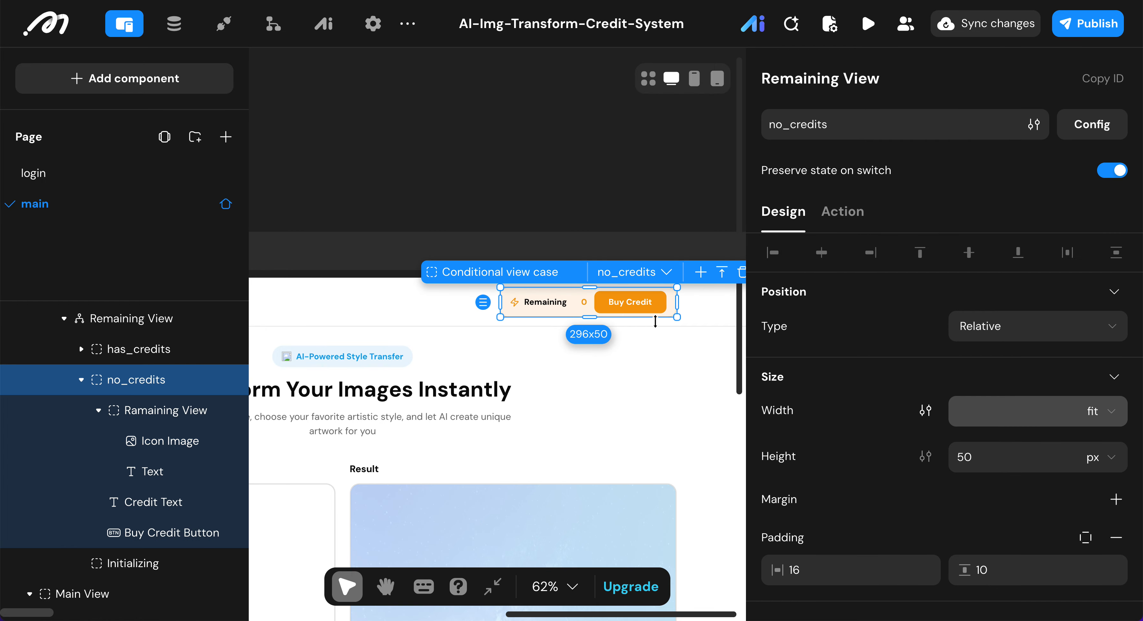
{"action": "scroll", "coordinate": [1013, 311], "scroll_direction": "down", "scroll_amount": 5}
{"action": "left_click", "coordinate": [779, 423]}
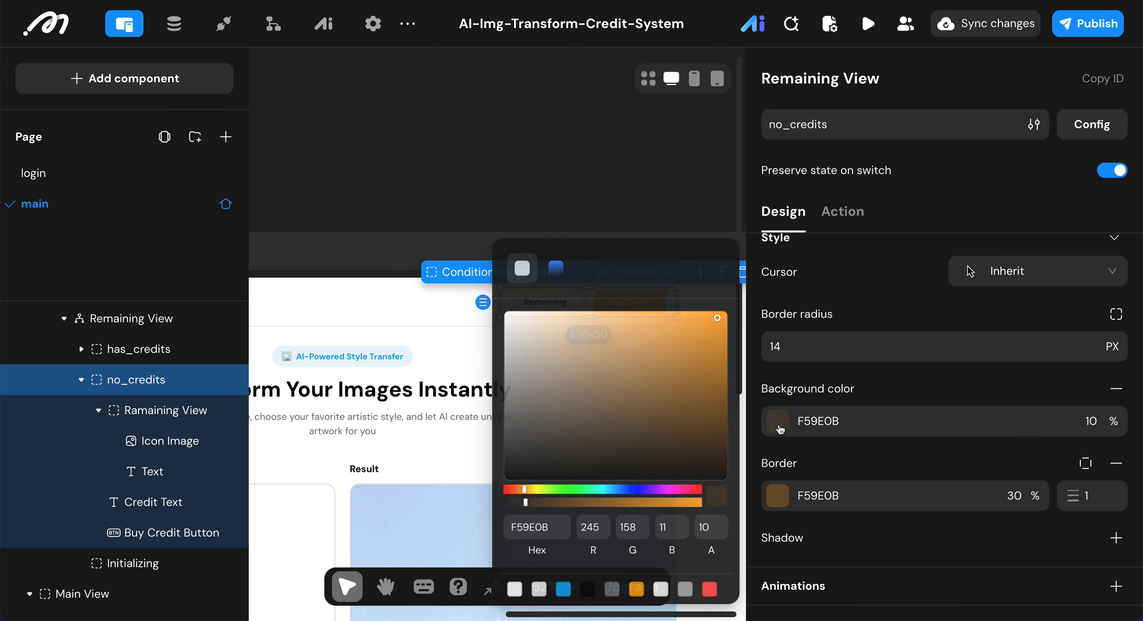
{"action": "left_click", "coordinate": [709, 593]}
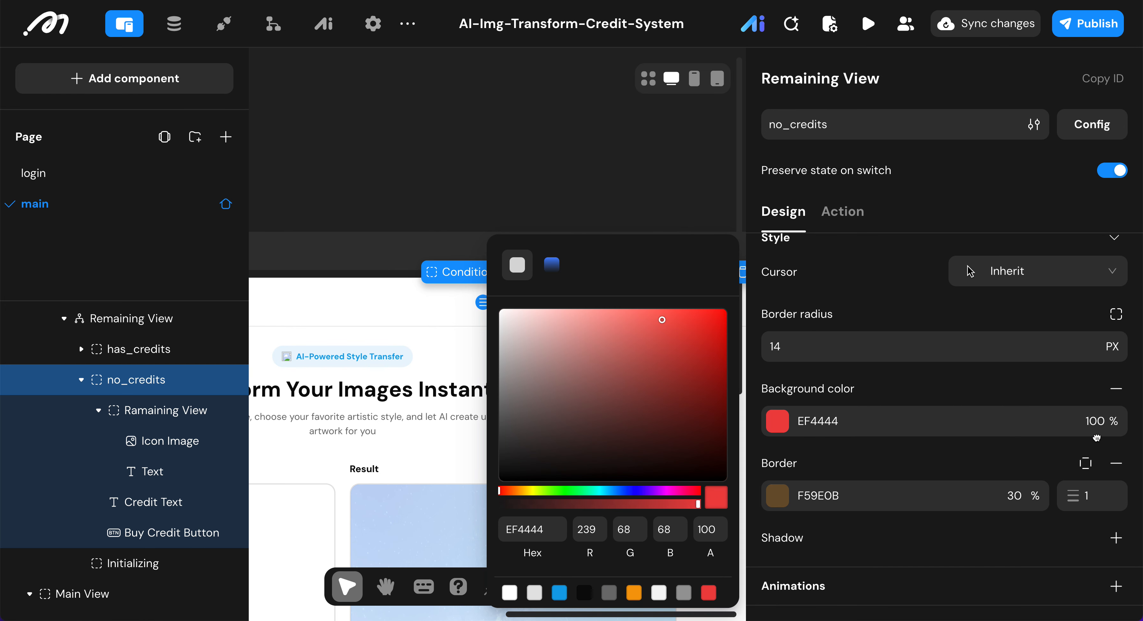
{"action": "left_click", "coordinate": [1095, 420]}
{"action": "double_click", "coordinate": [1096, 420]}
{"action": "type", "text": "10"}
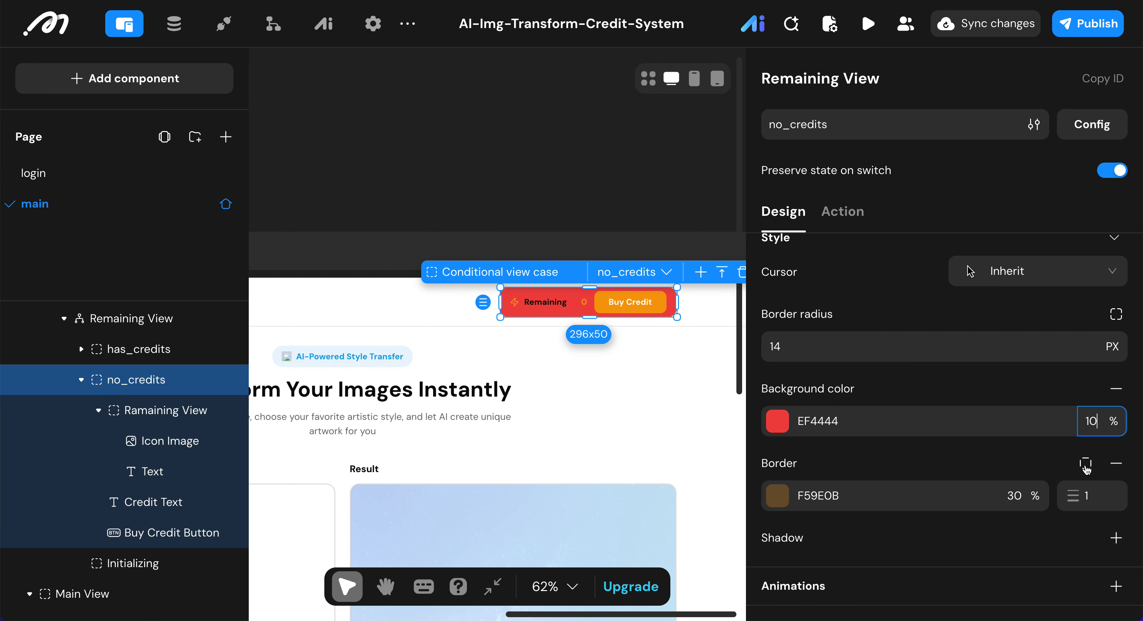
{"action": "left_click", "coordinate": [963, 389]}
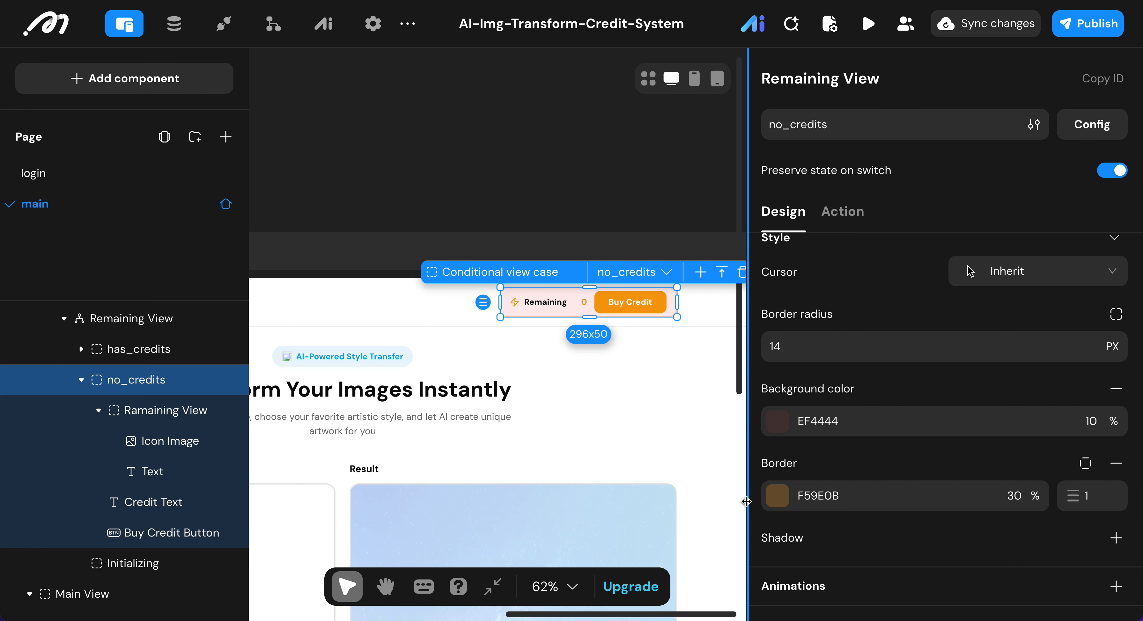
- Set the no_credits case's border color to EF4444 at 30% opacity
{"action": "left_click", "coordinate": [779, 499]}
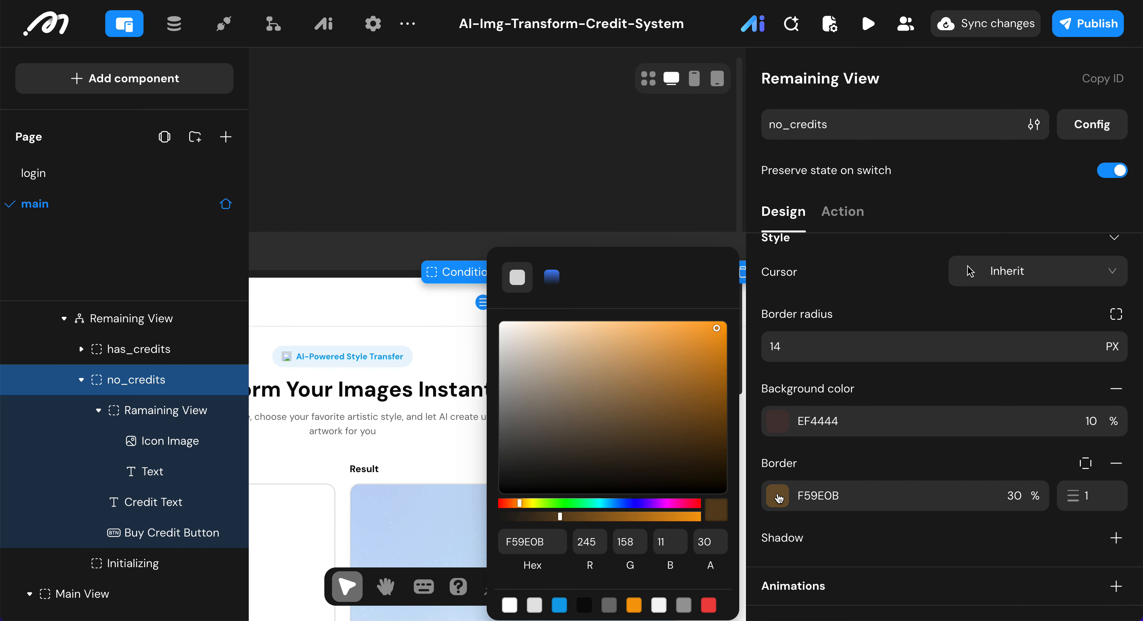
{"action": "left_click", "coordinate": [706, 610]}
{"action": "left_click", "coordinate": [1027, 494]}
{"action": "type", "text": "3"}
{"action": "key", "text": "Return"}
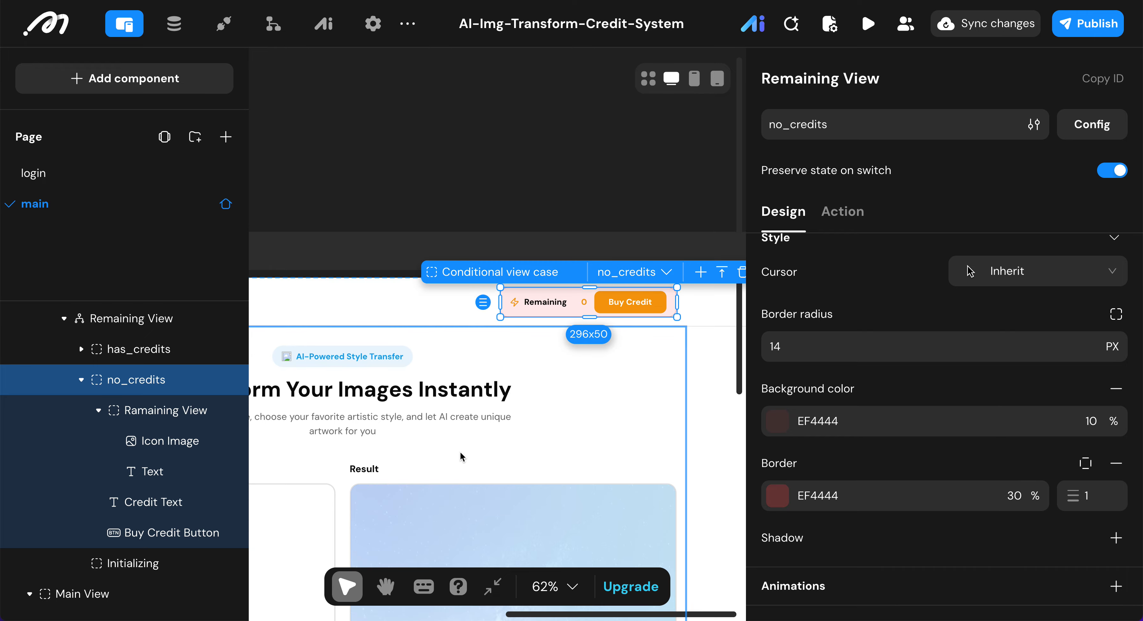
- Replace the Icon Image in the no_credits case with the local file warning.svg from the StyleAI folder
{"action": "left_click", "coordinate": [151, 413]}
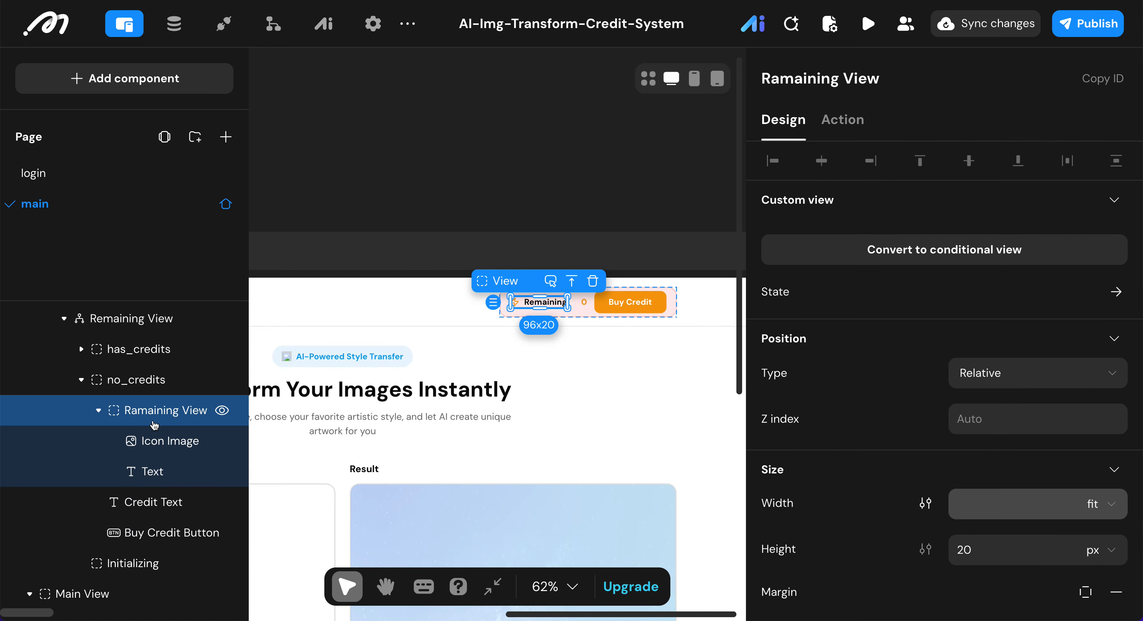
{"action": "scroll", "coordinate": [592, 328], "scroll_direction": "up", "scroll_amount": 5}
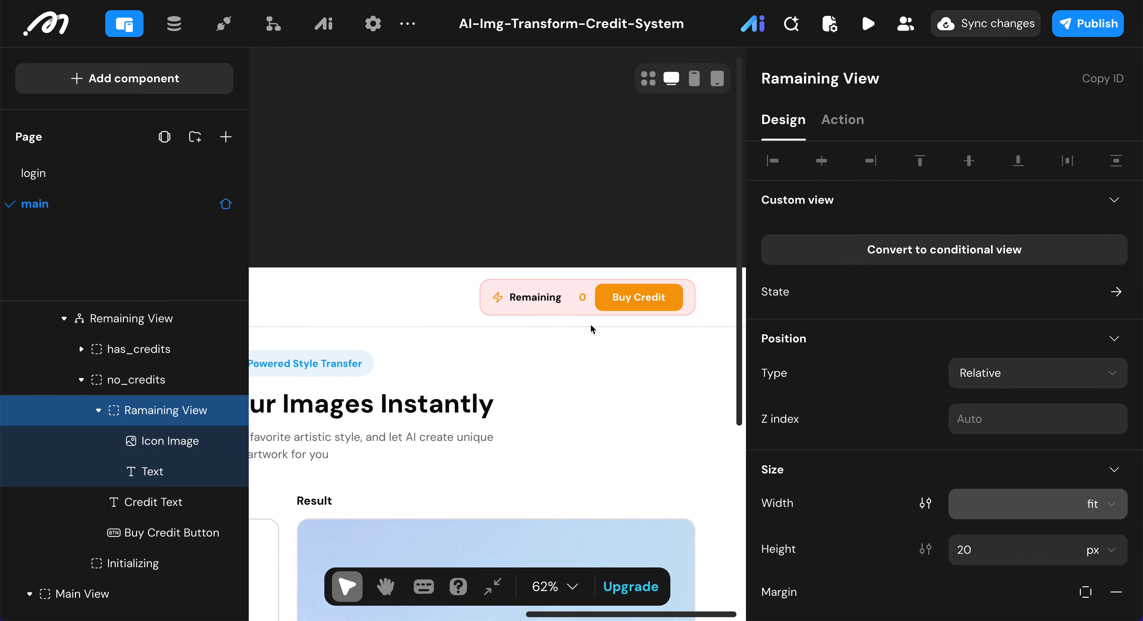
{"action": "scroll", "coordinate": [591, 328], "scroll_direction": "right", "scroll_amount": 3}
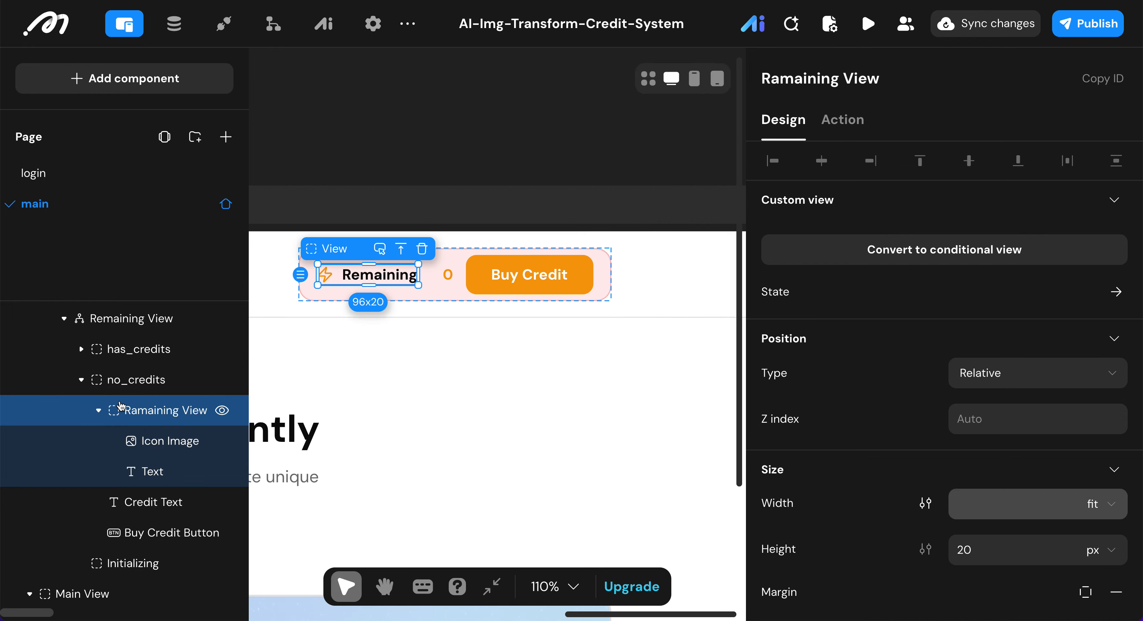
{"action": "left_click", "coordinate": [135, 443]}
{"action": "left_click", "coordinate": [769, 262]}
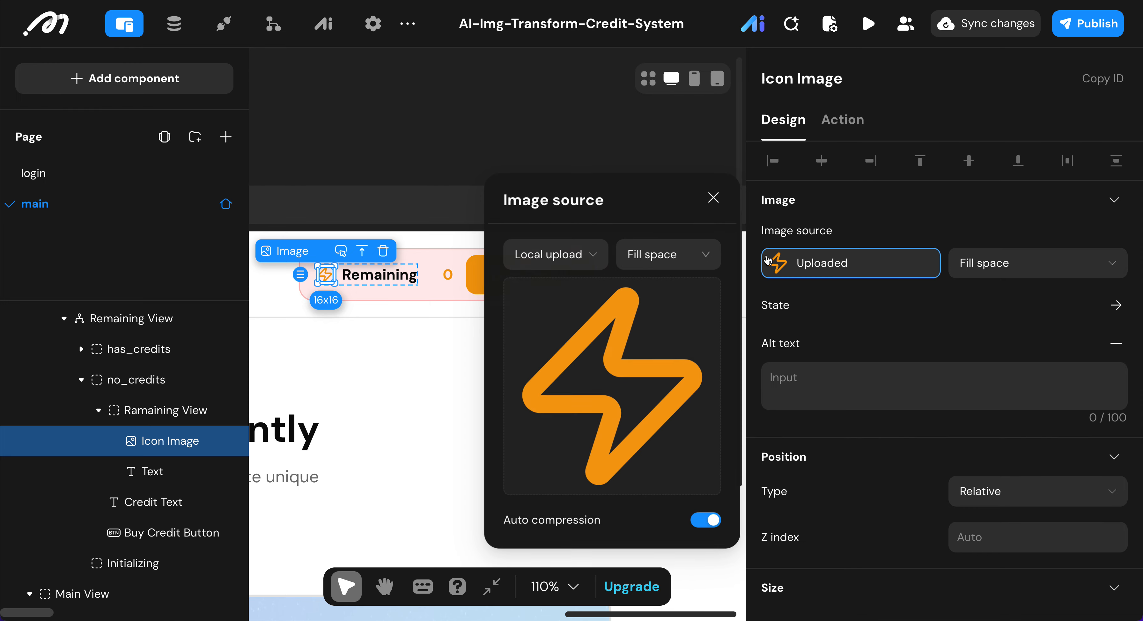
{"action": "left_click", "coordinate": [632, 341]}
{"action": "scroll", "coordinate": [505, 323], "scroll_direction": "down", "scroll_amount": 3}
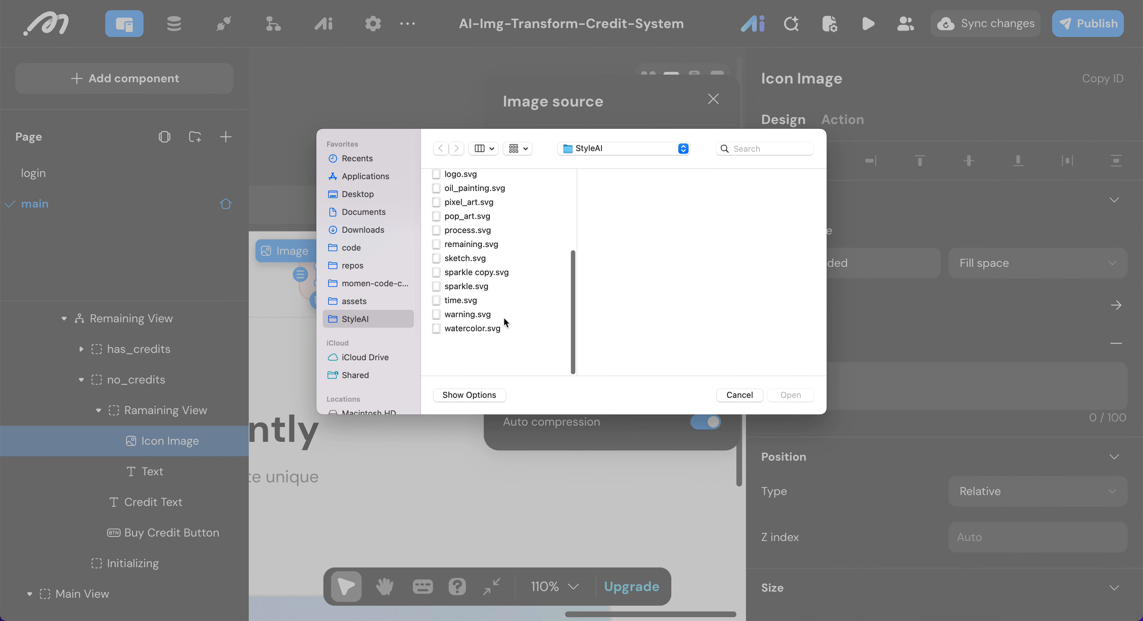
{"action": "left_click", "coordinate": [469, 354]}
{"action": "key", "text": "Return"}
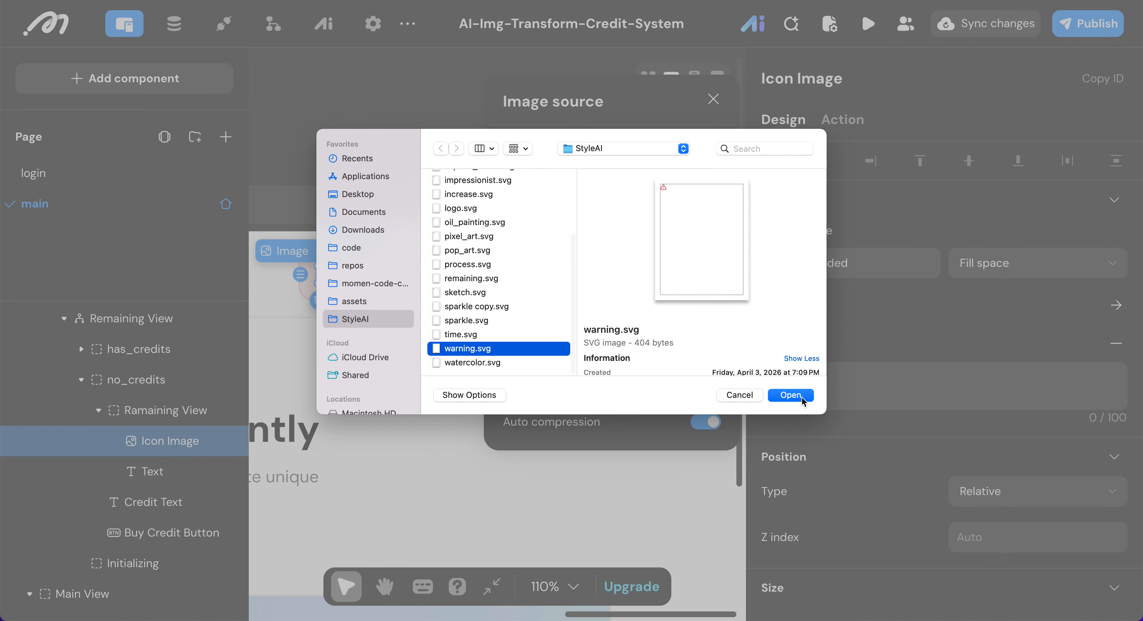
- Set the text color of the no_credits case's Credit Text to EF4444
{"action": "left_click", "coordinate": [153, 502]}
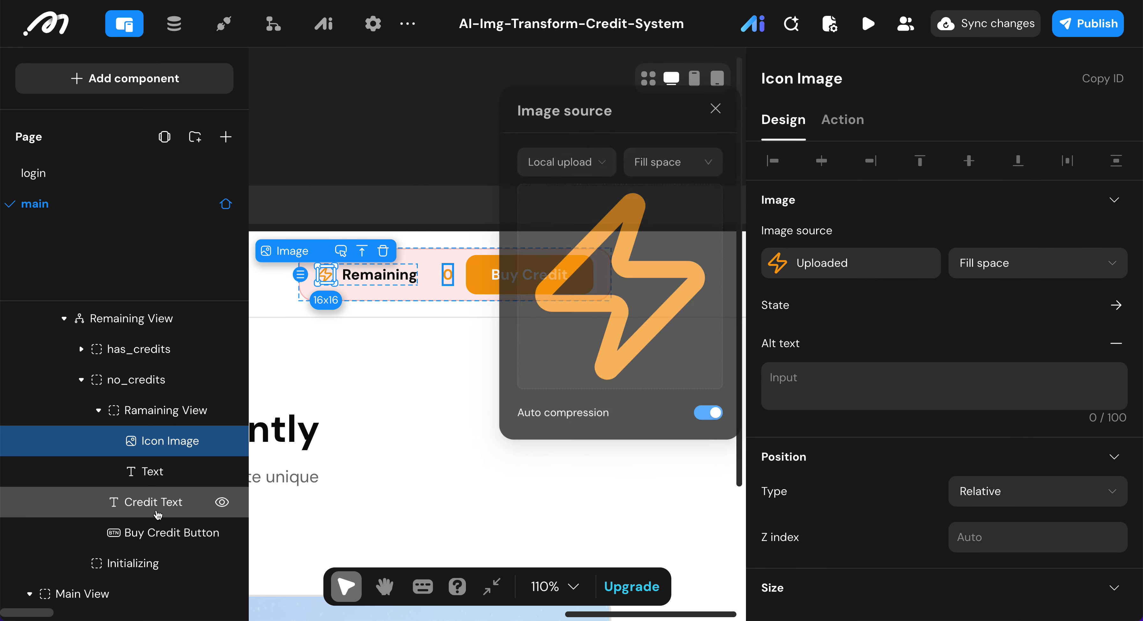
{"action": "scroll", "coordinate": [867, 296], "scroll_direction": "down", "scroll_amount": 5}
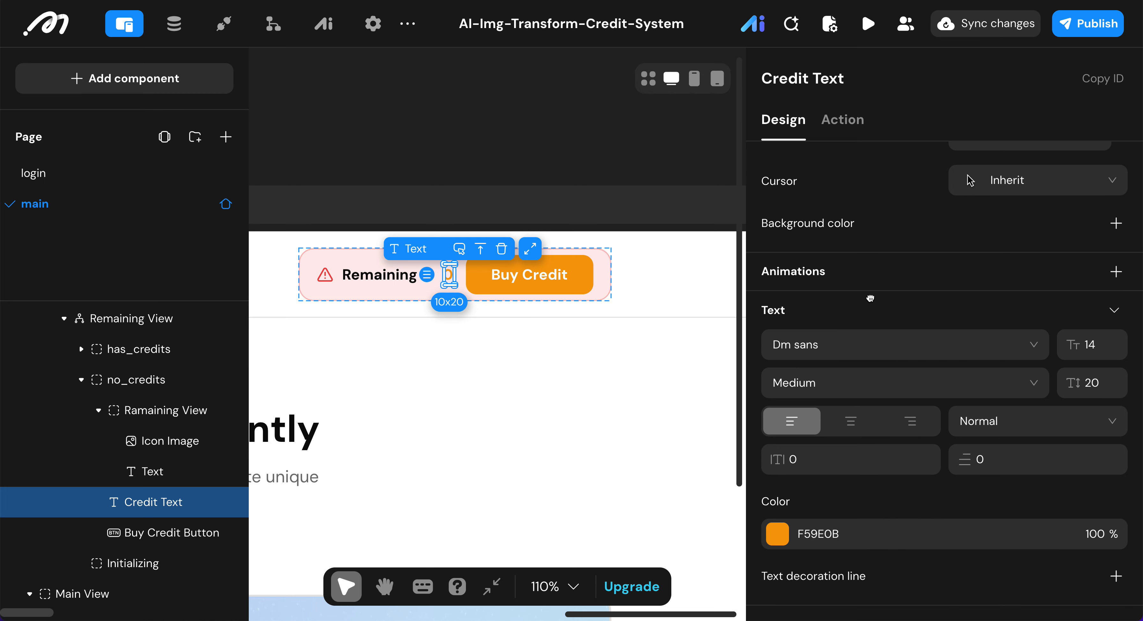
{"action": "left_click", "coordinate": [777, 534]}
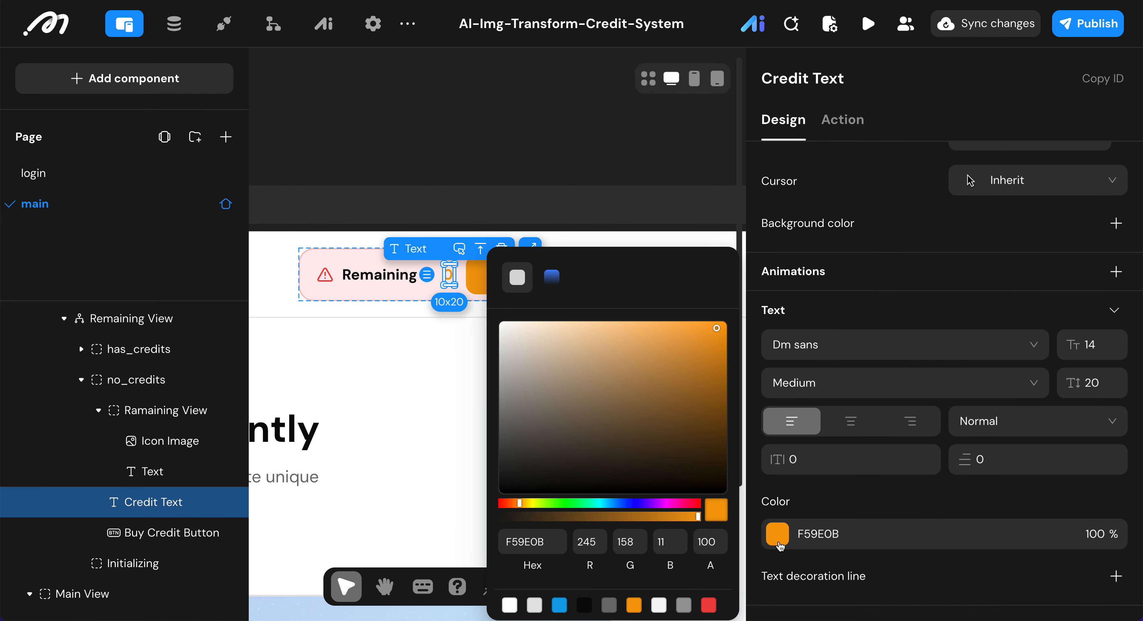
{"action": "left_click", "coordinate": [711, 608]}
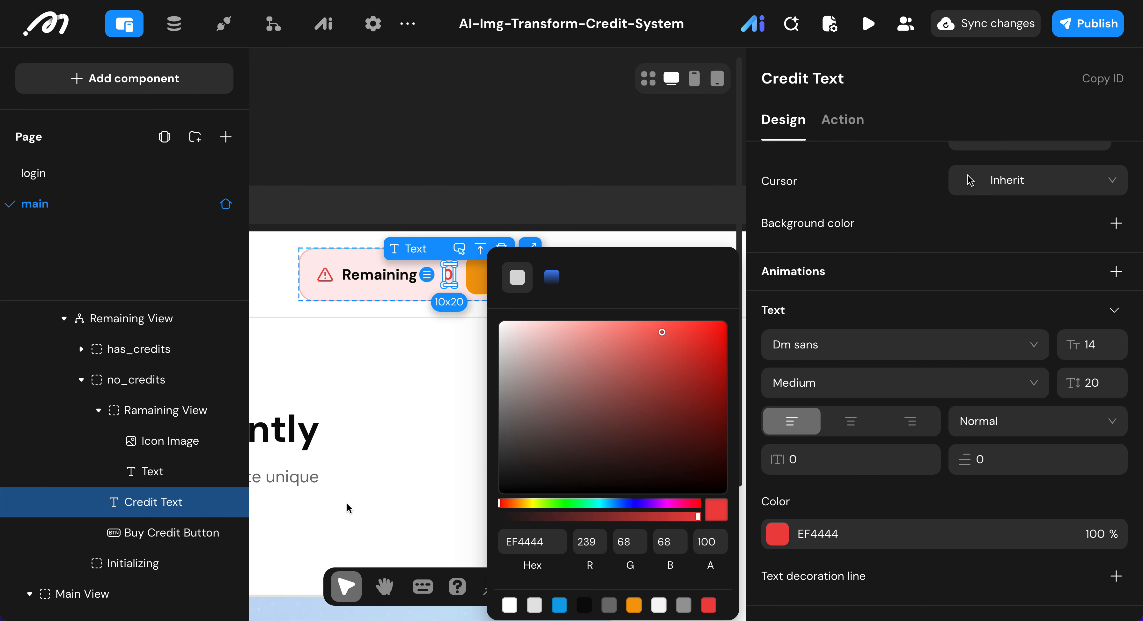
- Set the background color of the no_credits case's Buy Credit Button to EF4444
{"action": "left_click", "coordinate": [144, 539]}
{"action": "scroll", "coordinate": [841, 402], "scroll_direction": "down", "scroll_amount": 5}
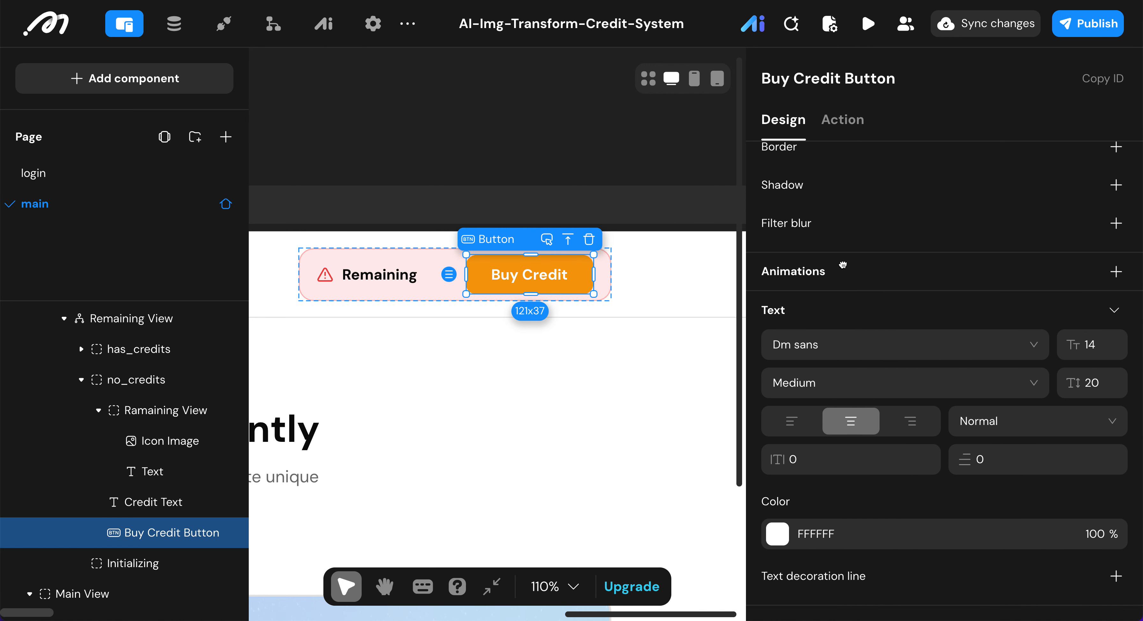
{"action": "scroll", "coordinate": [839, 274], "scroll_direction": "up", "scroll_amount": 6}
{"action": "left_click", "coordinate": [778, 382]}
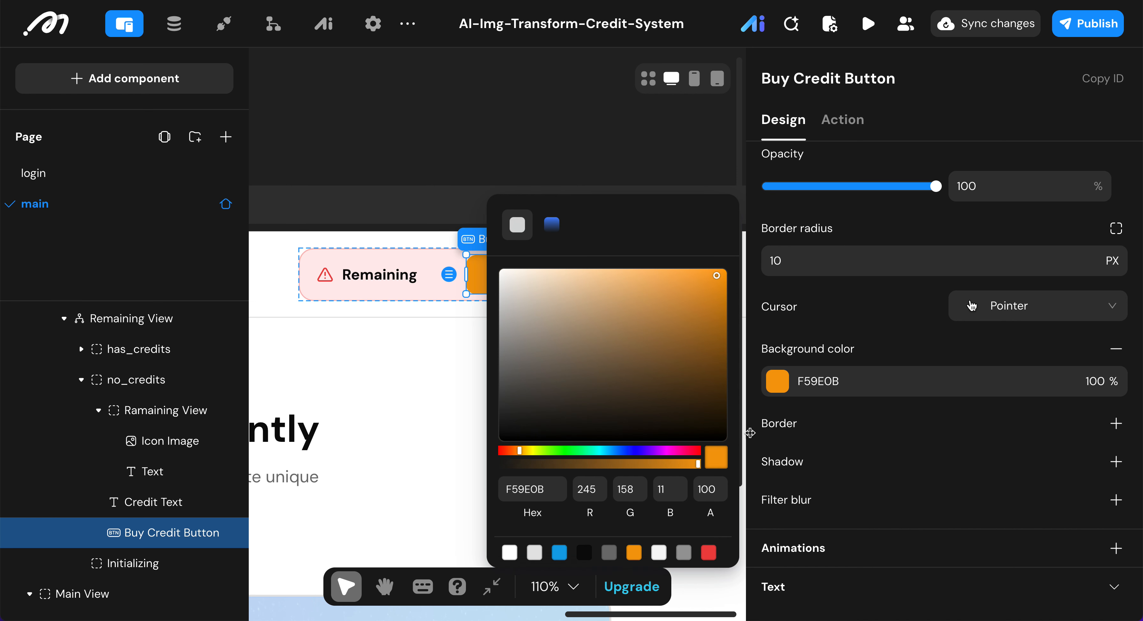
{"action": "left_click", "coordinate": [710, 552]}
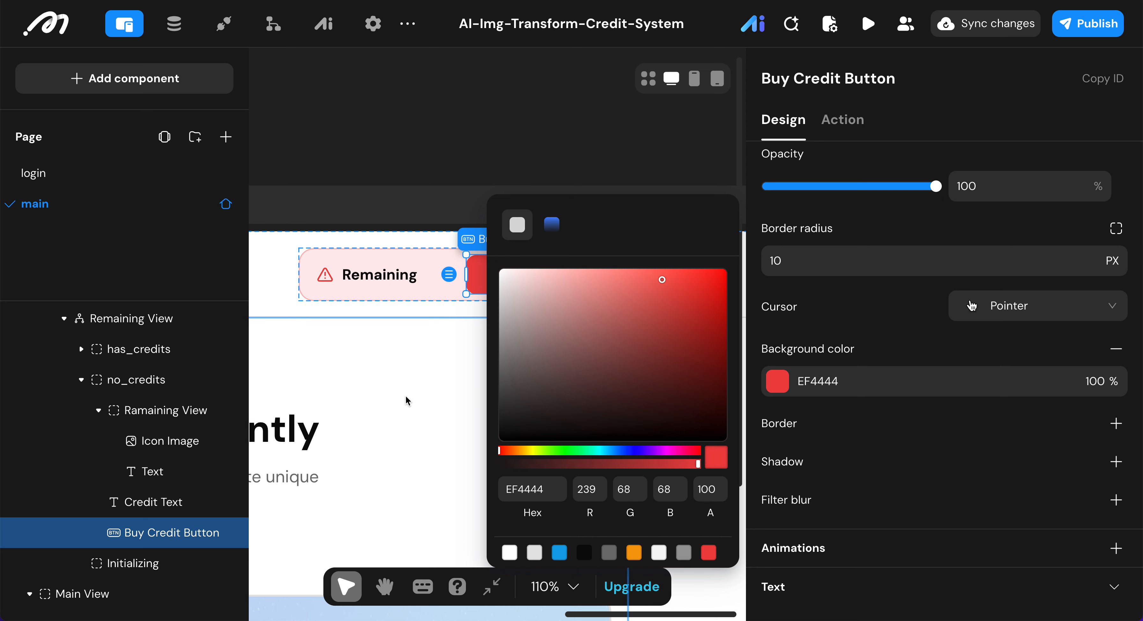
{"action": "left_click", "coordinate": [407, 400]}
{"action": "scroll", "coordinate": [407, 399], "scroll_direction": "down", "scroll_amount": 5}
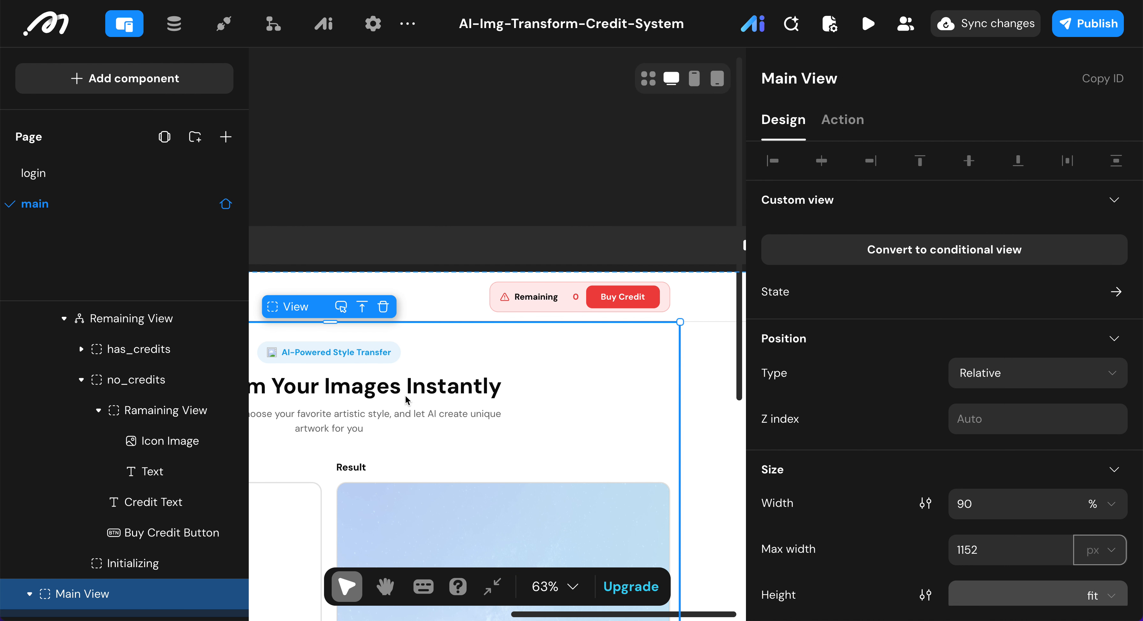
{"action": "scroll", "coordinate": [483, 316], "scroll_direction": "down", "scroll_amount": 3}
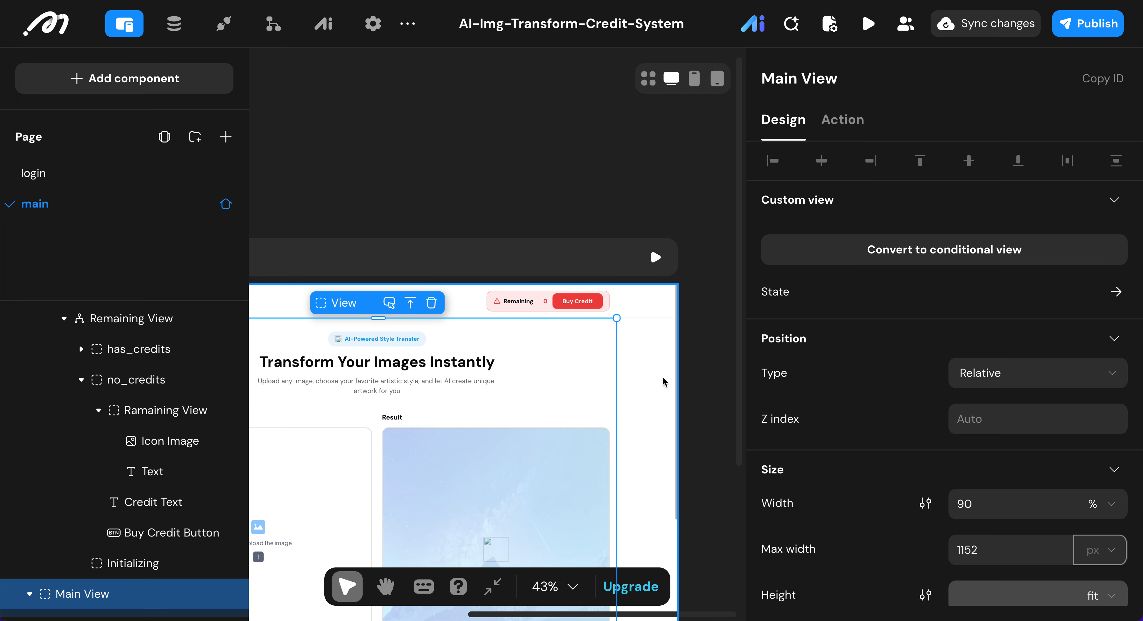
{"action": "scroll", "coordinate": [688, 388], "scroll_direction": "down", "scroll_amount": 5}
{"action": "scroll", "coordinate": [689, 388], "scroll_direction": "left", "scroll_amount": 2}
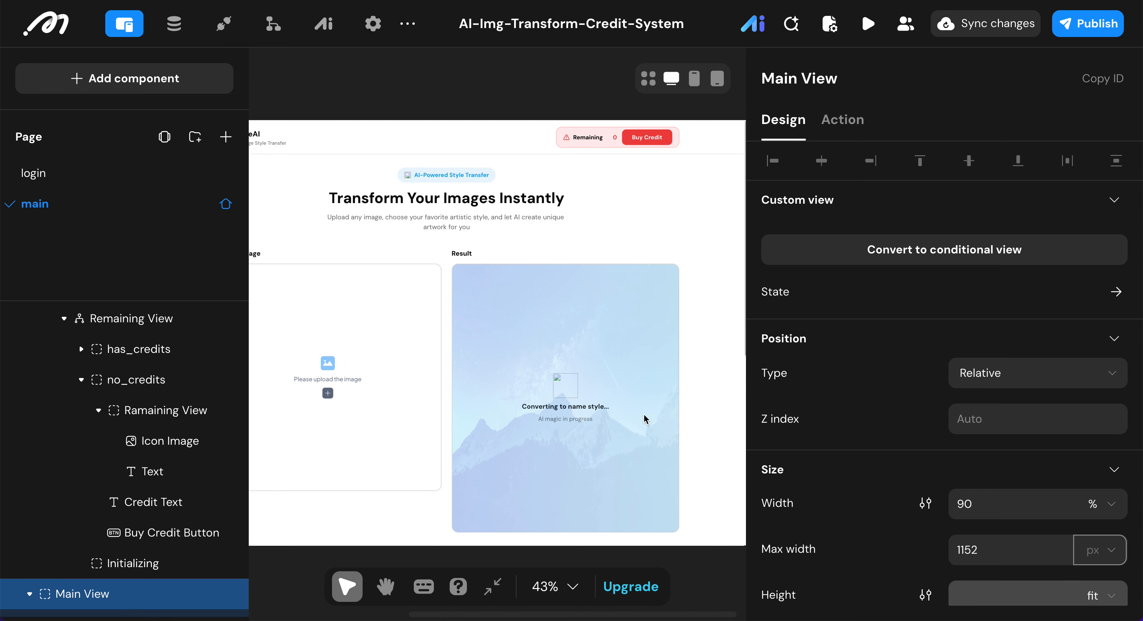
{"action": "scroll", "coordinate": [645, 418], "scroll_direction": "up", "scroll_amount": 3}
{"action": "scroll", "coordinate": [644, 418], "scroll_direction": "right", "scroll_amount": 1}
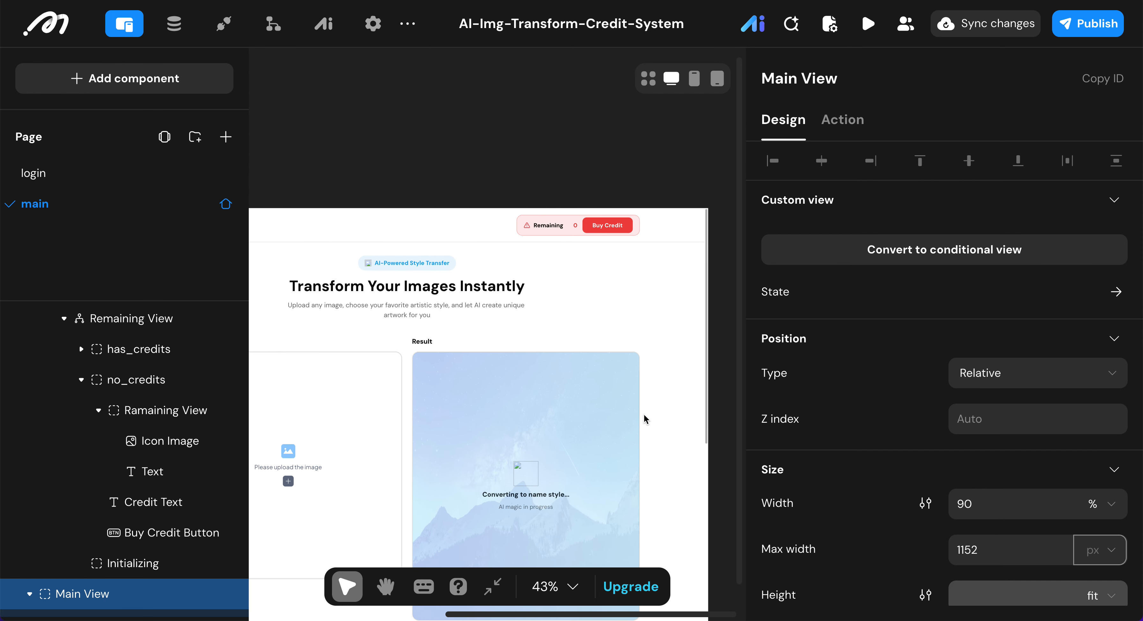